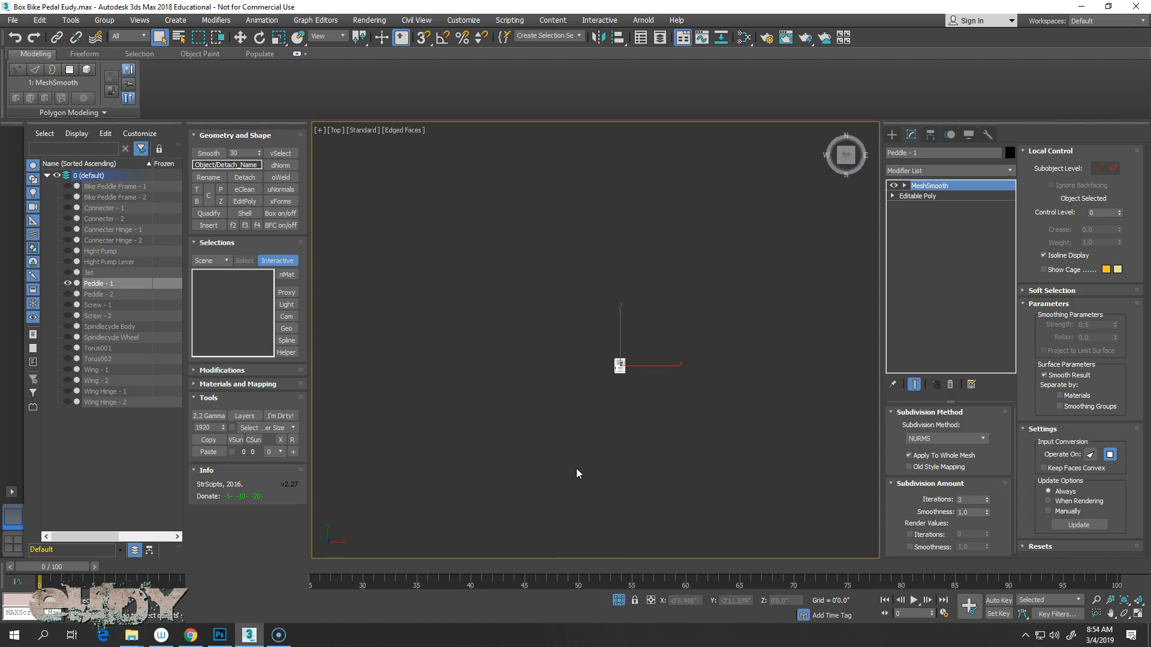
- Frame the selected pedal in the Top view and examine its overall shape and proportions
key(z)
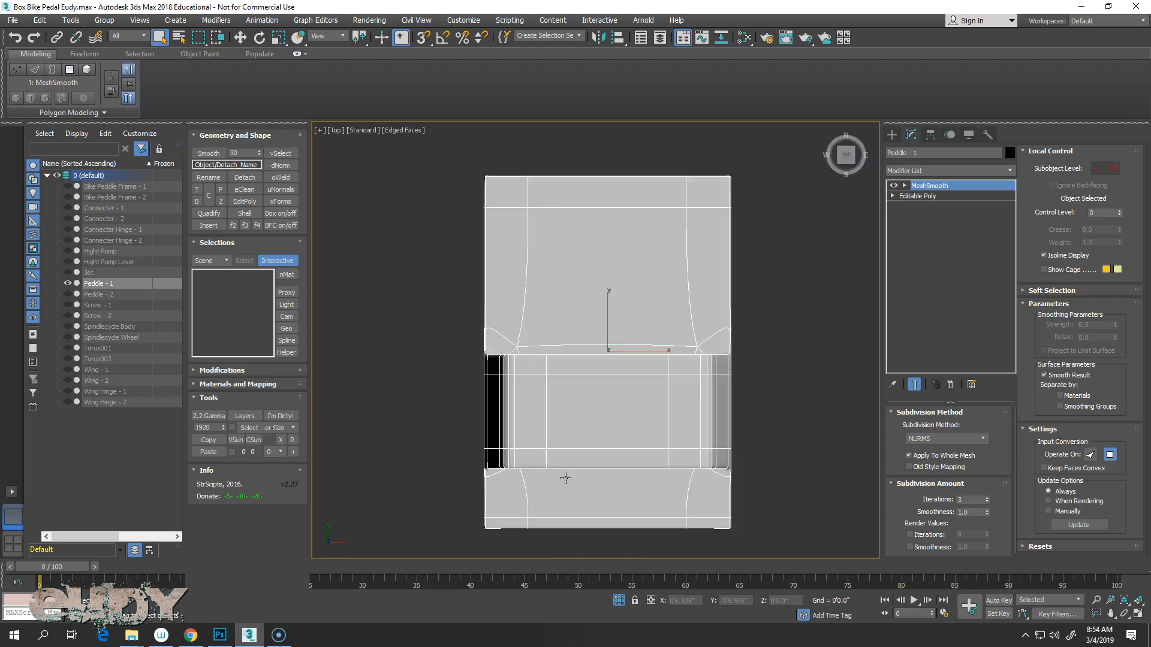
scroll(693, 406, down, 2)
middle_drag(693, 406, 628, 389)
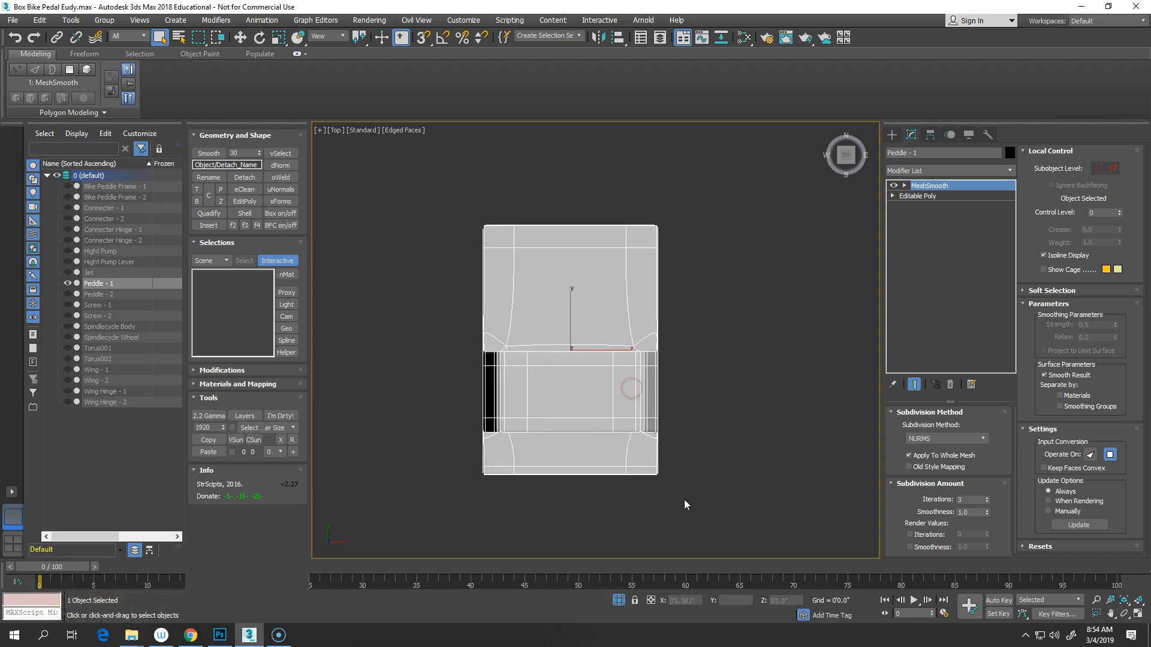
scroll(707, 441, down, 3)
scroll(686, 426, up, 5)
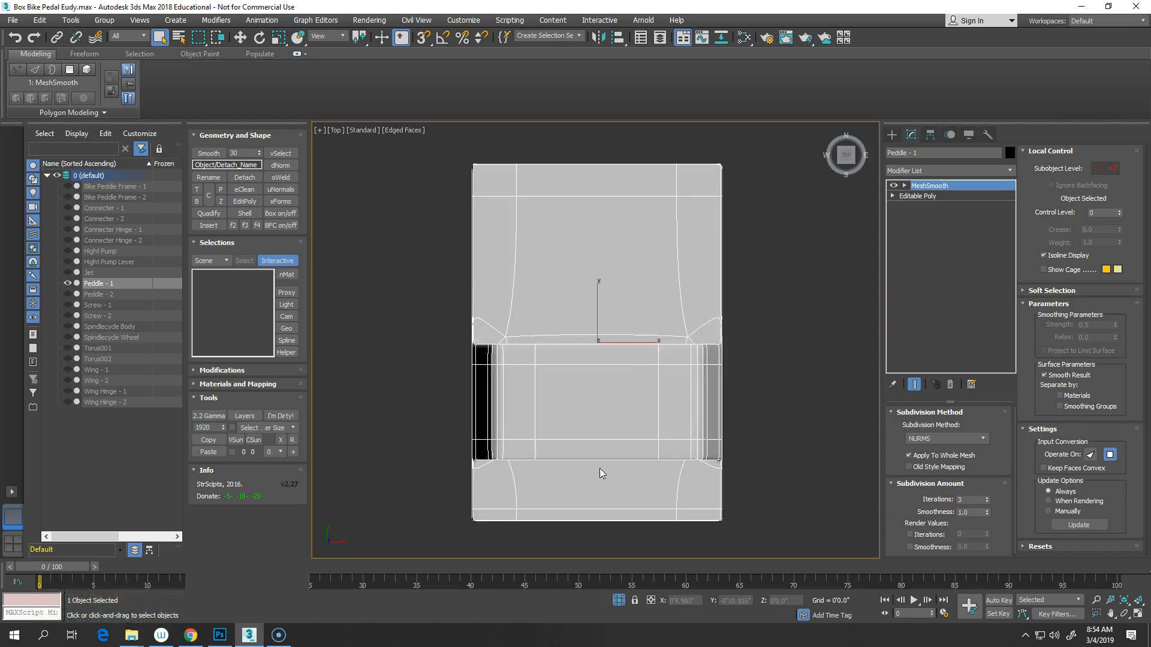
scroll(725, 404, down, 3)
scroll(717, 410, up, 3)
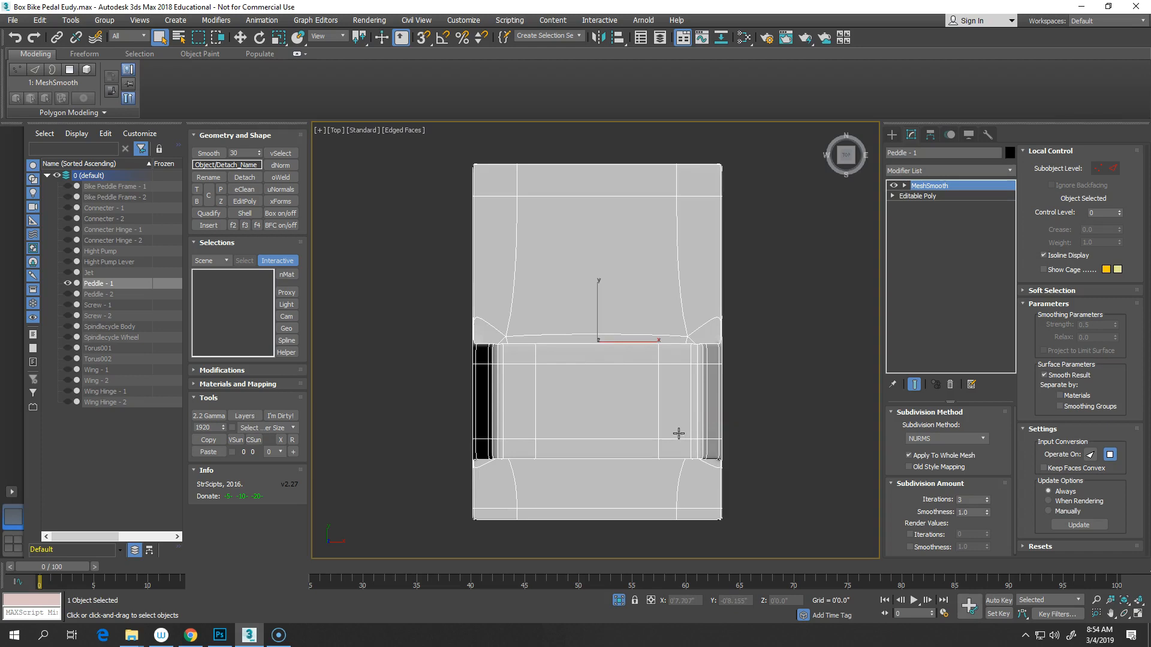
scroll(678, 433, down, 3)
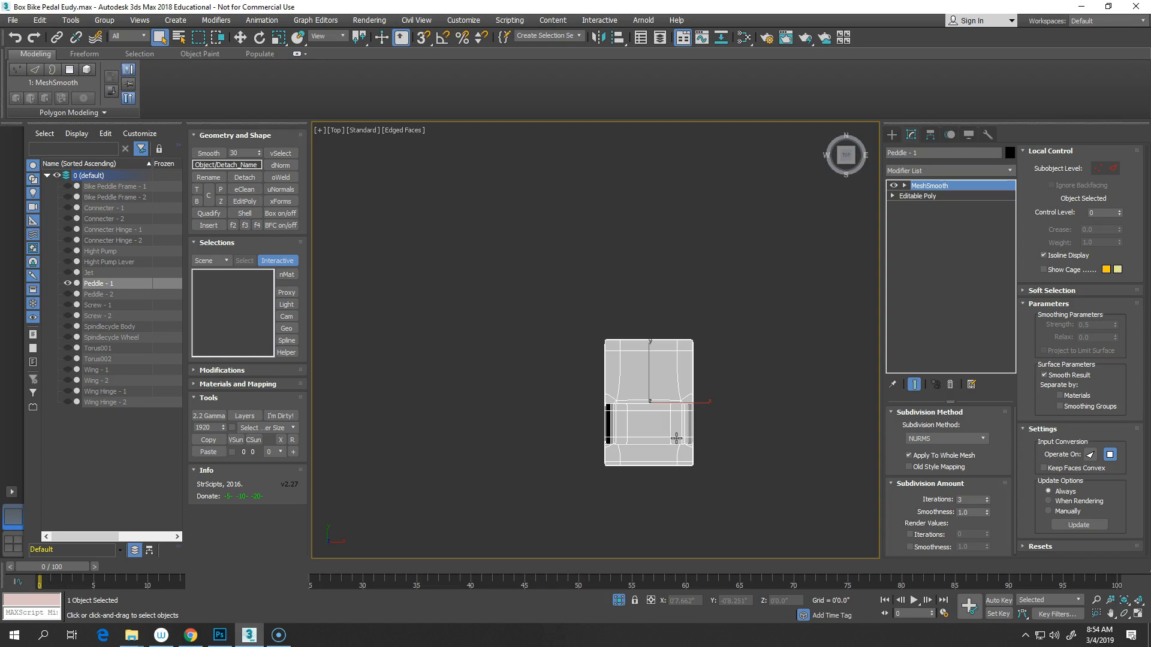
scroll(676, 439, up, 3)
middle_drag(750, 400, 598, 383)
scroll(693, 408, down, 1)
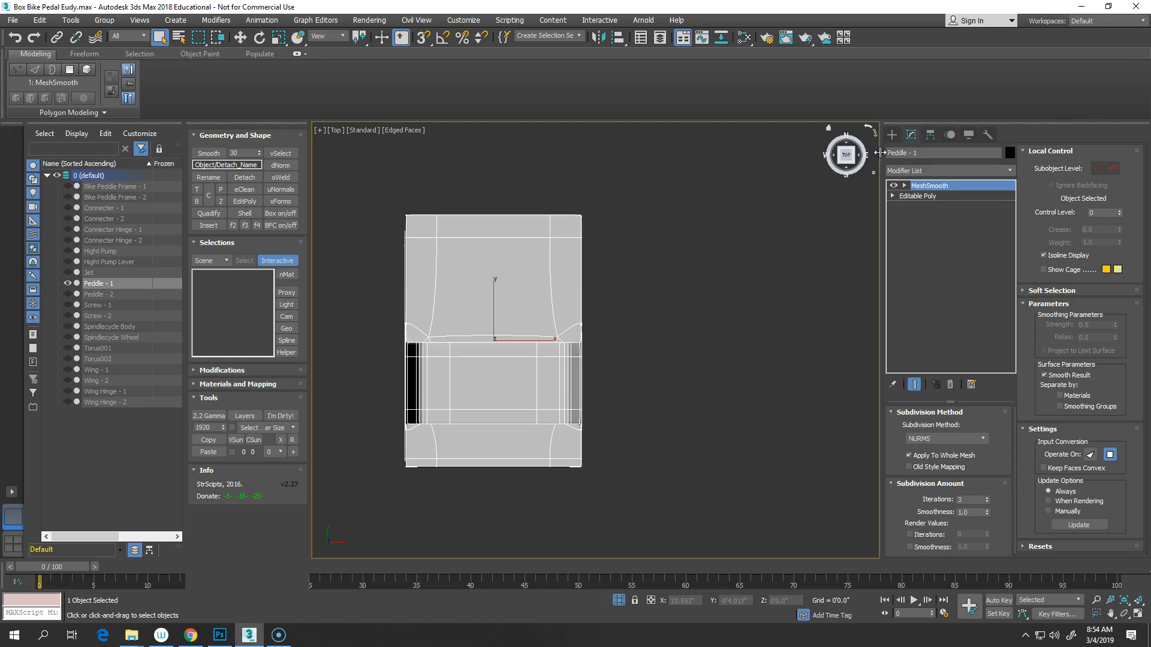
- Draw a rectangle spline beside the pedal in the Top view, about 4" long and 3" wide
click(891, 137)
middle_drag(596, 311, 575, 315)
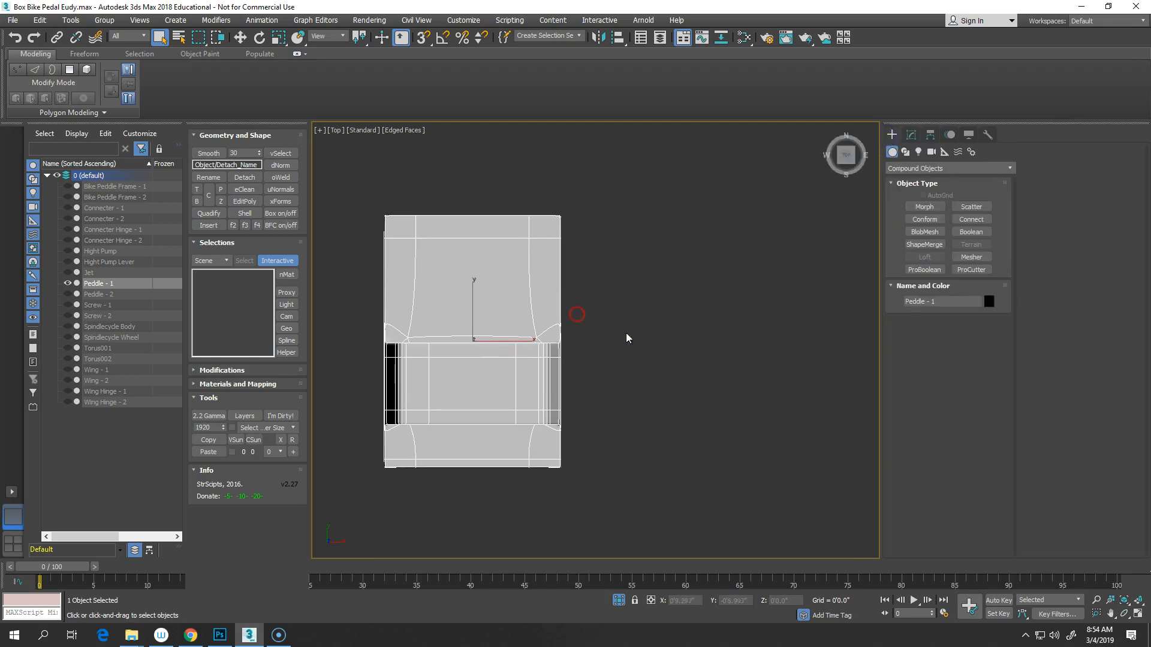
click(904, 153)
click(971, 216)
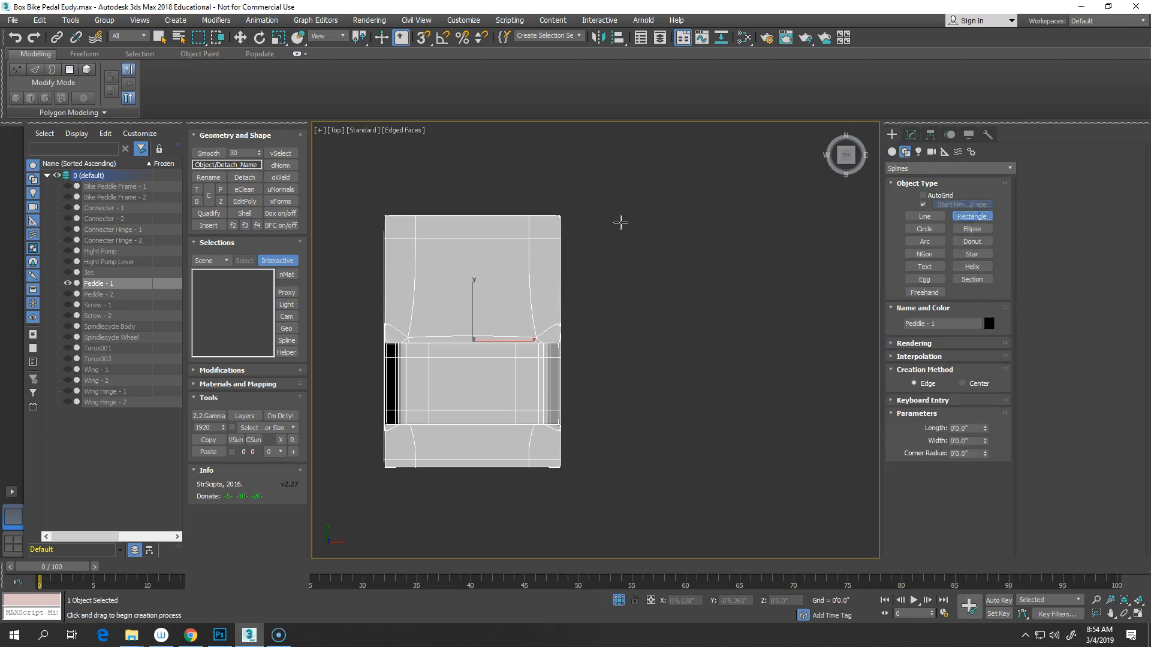
drag(623, 208, 627, 213)
drag(646, 259, 814, 467)
middle_drag(776, 423, 733, 416)
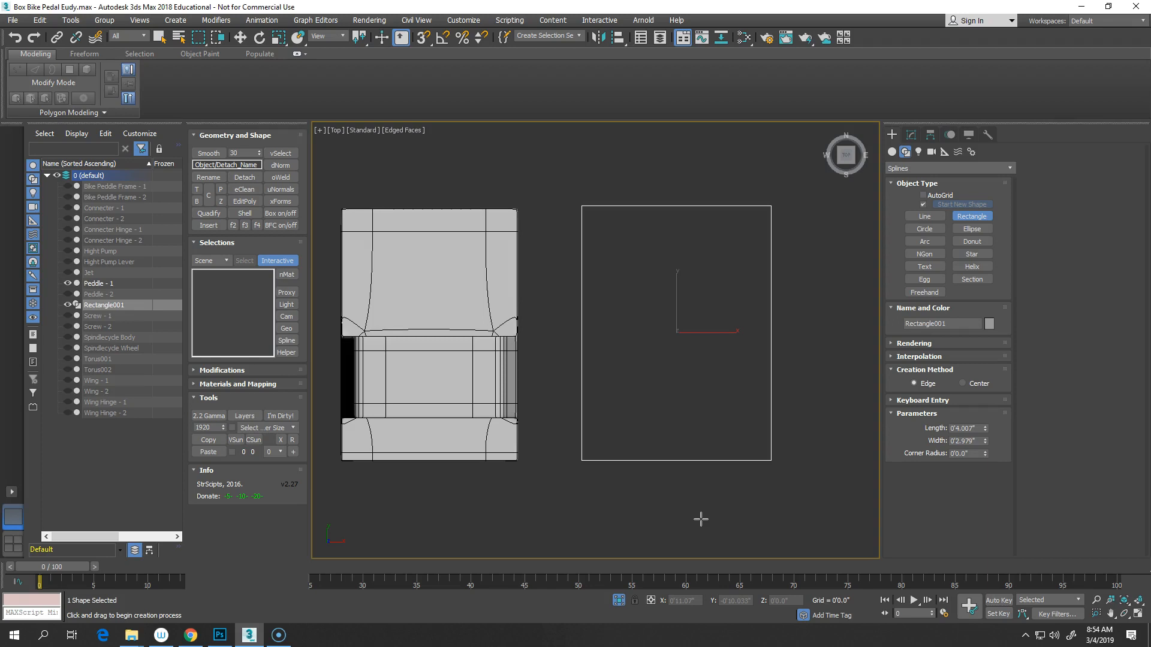
right_click(605, 508)
click(911, 135)
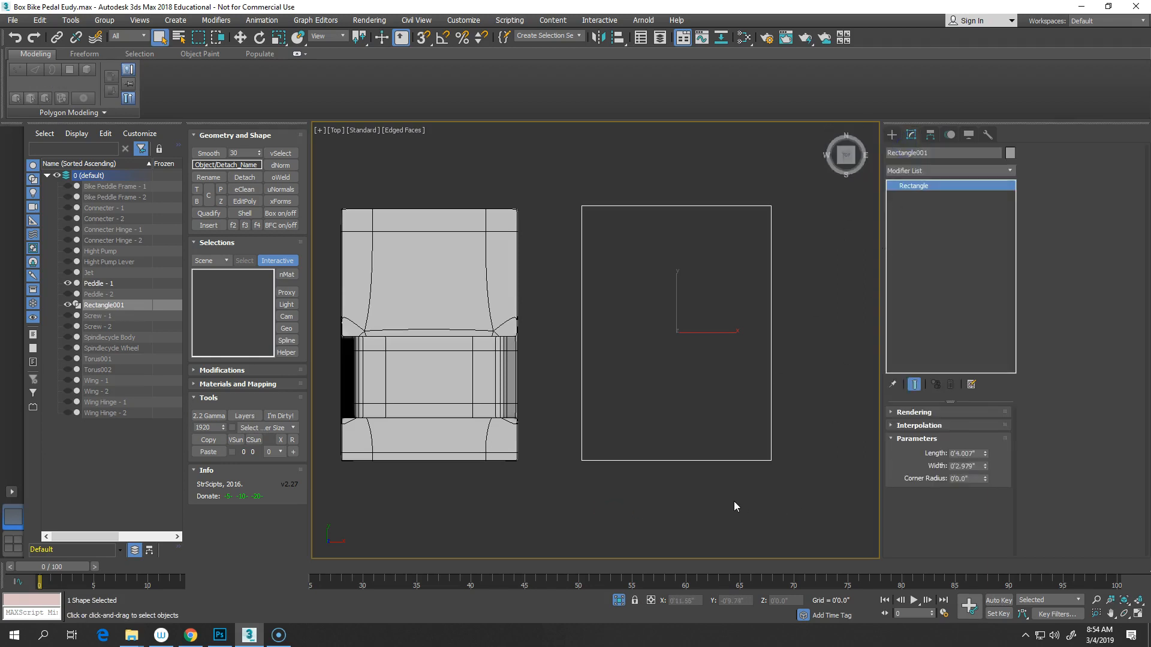
- Check the system unit scale and display units in Units Setup
click(464, 21)
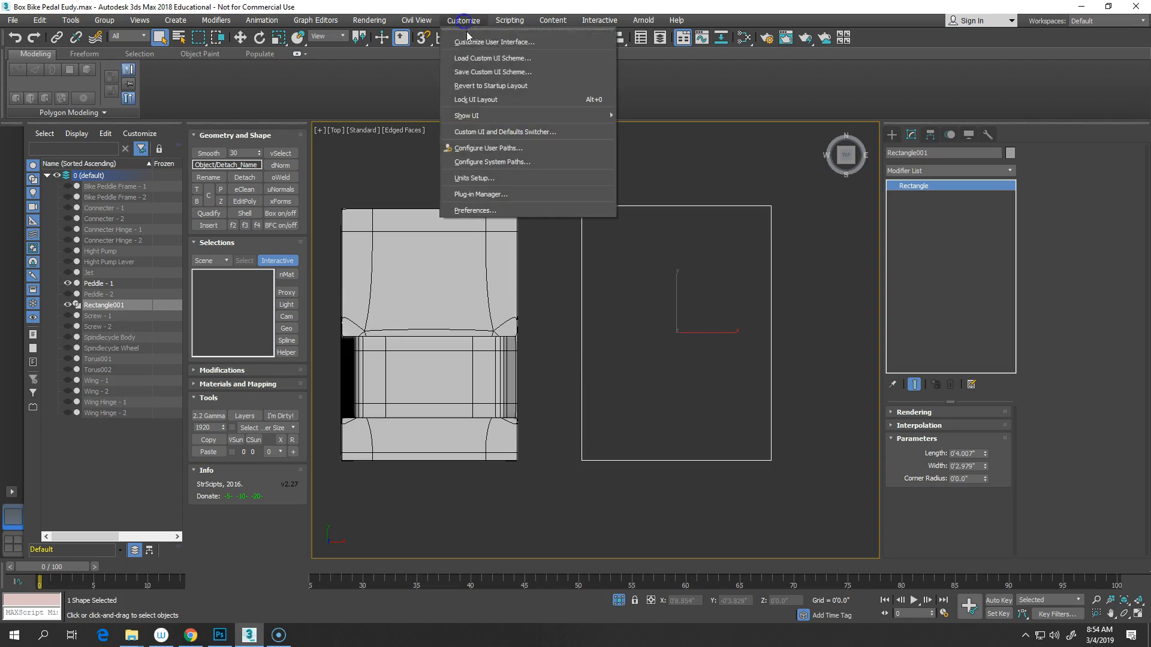
click(495, 179)
click(556, 219)
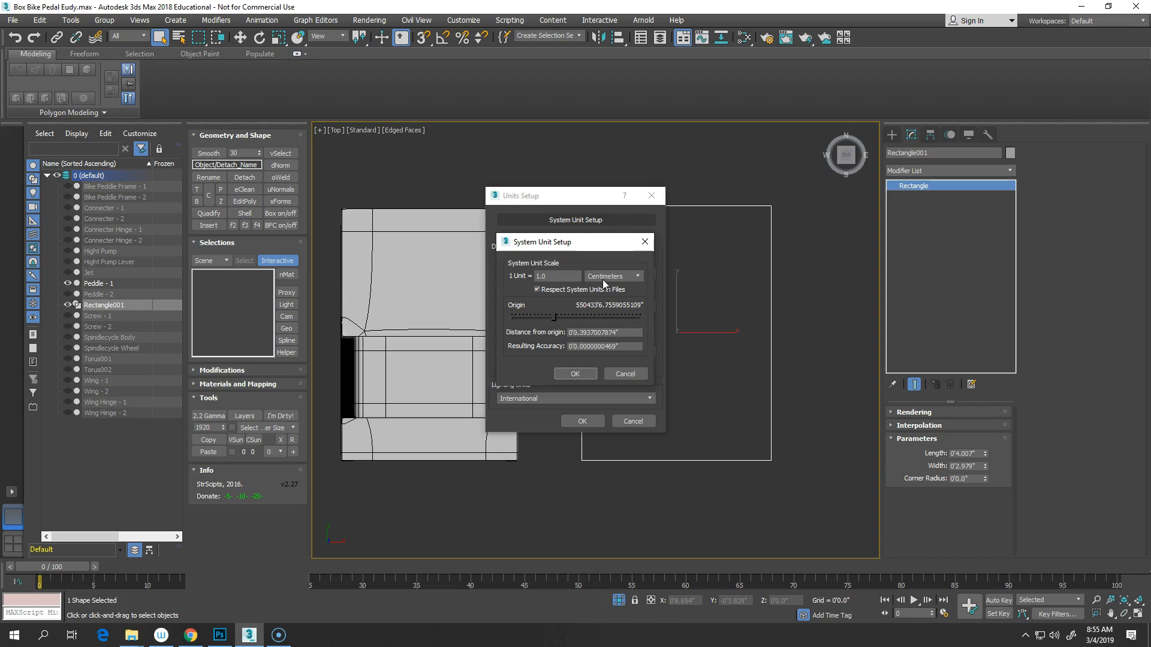
click(607, 374)
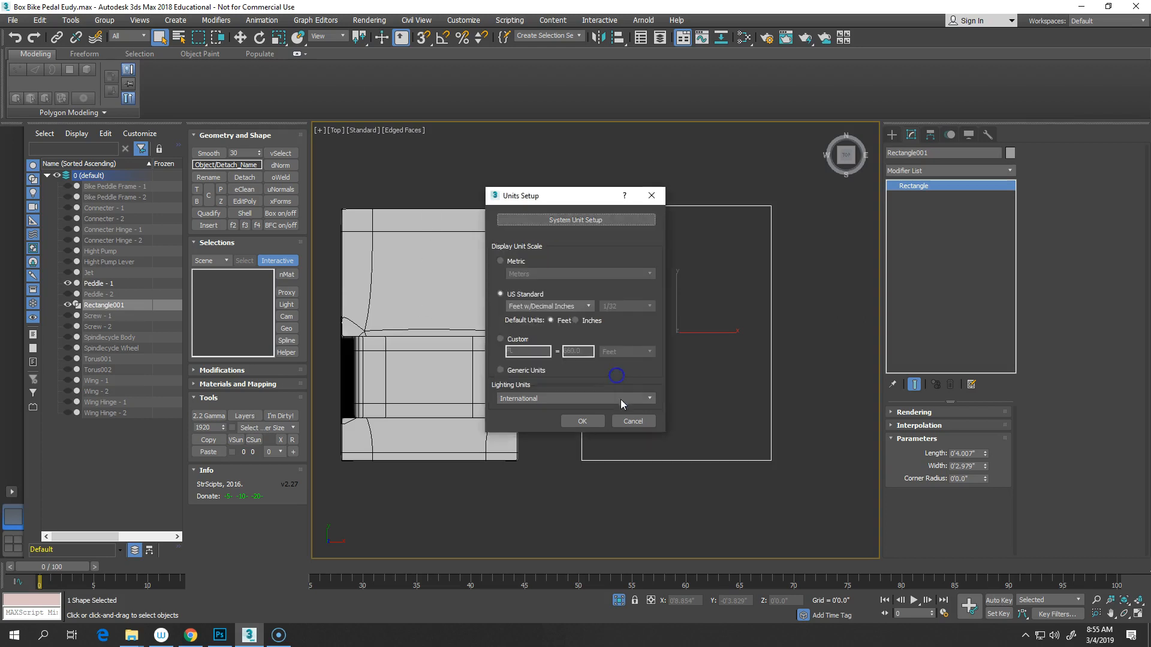
click(630, 421)
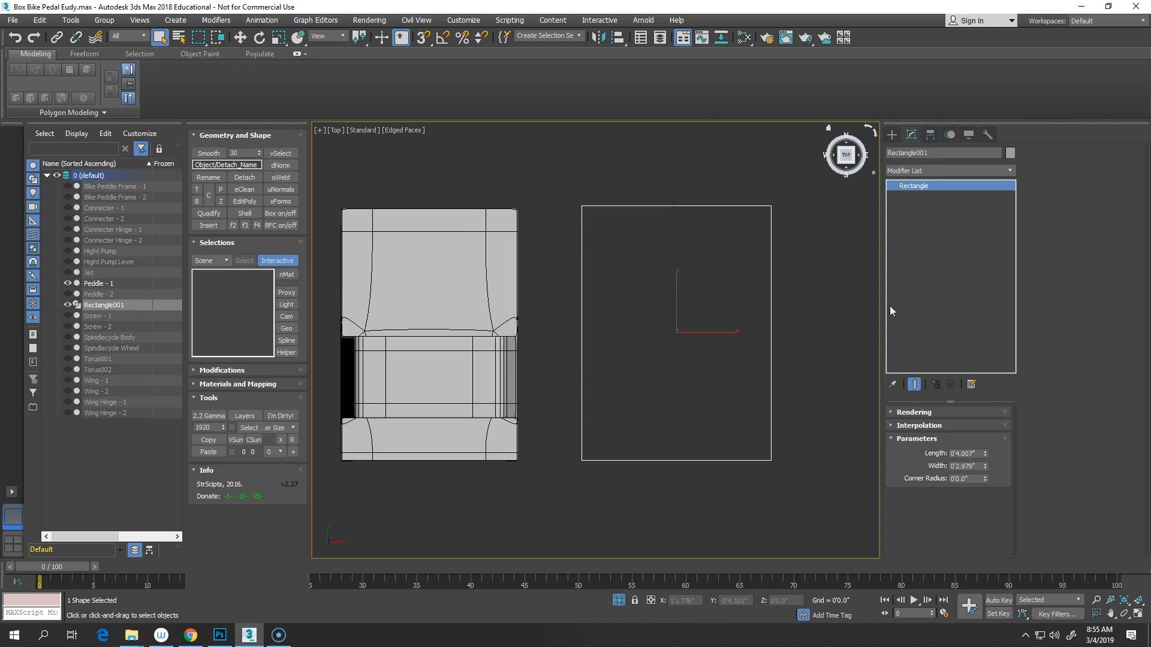
- Move the rectangle along the X axis away from the pedal, keeping the rectangle selected
middle_drag(817, 398, 724, 394)
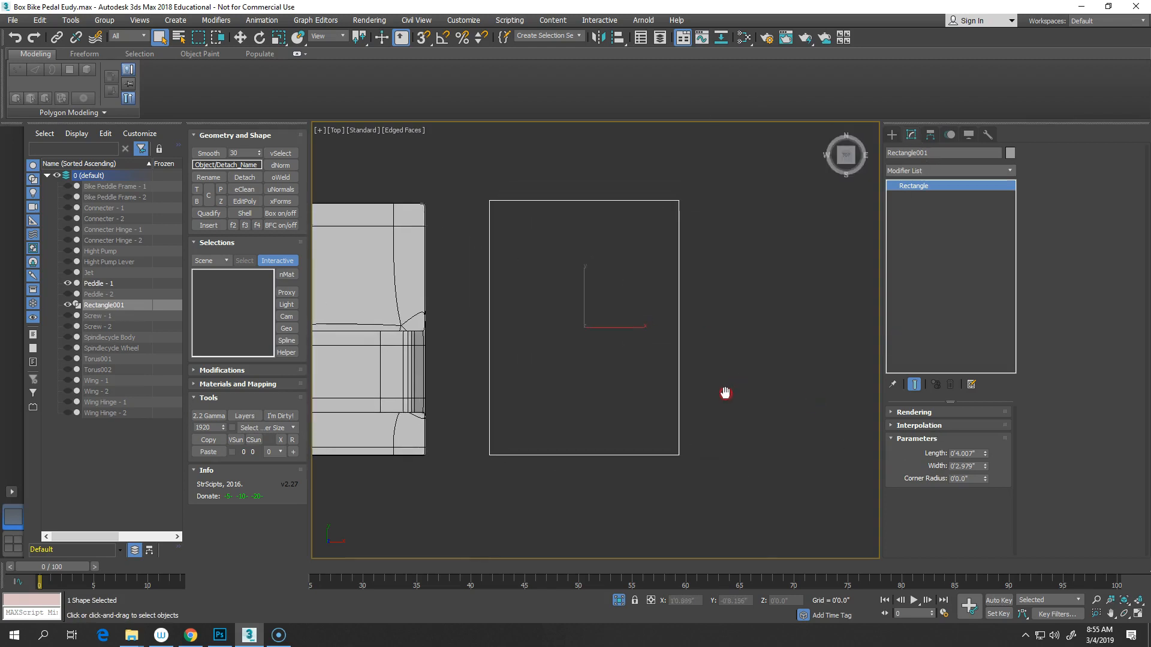
right_click(631, 325)
click(636, 335)
drag(637, 337, 702, 335)
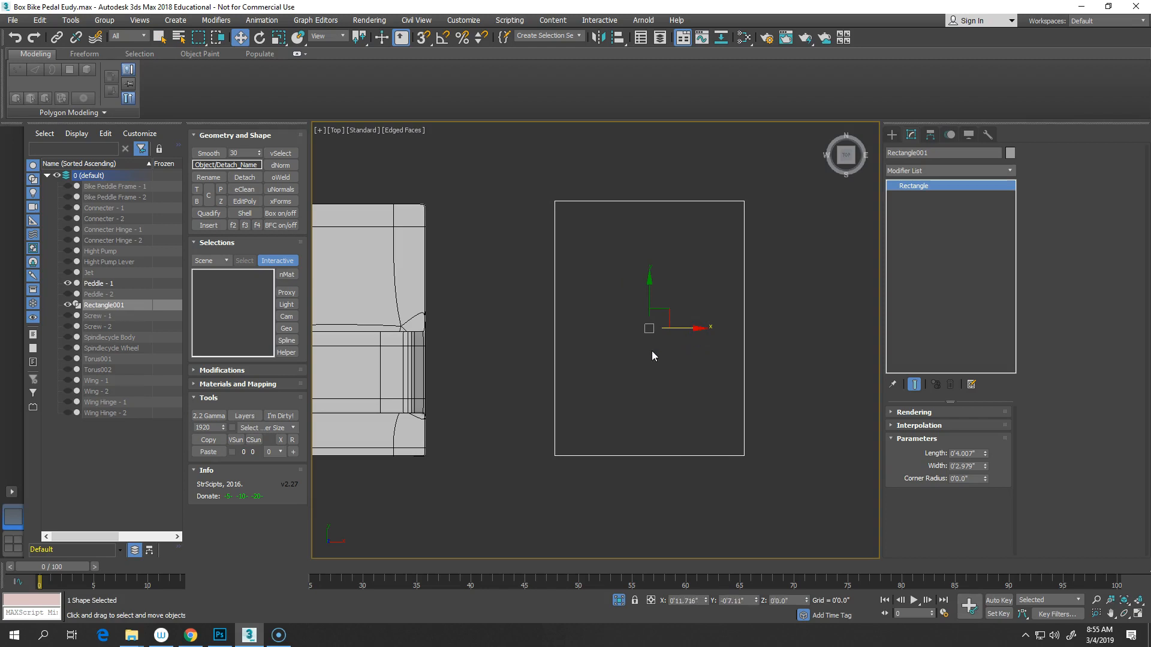
scroll(652, 356, down, 3)
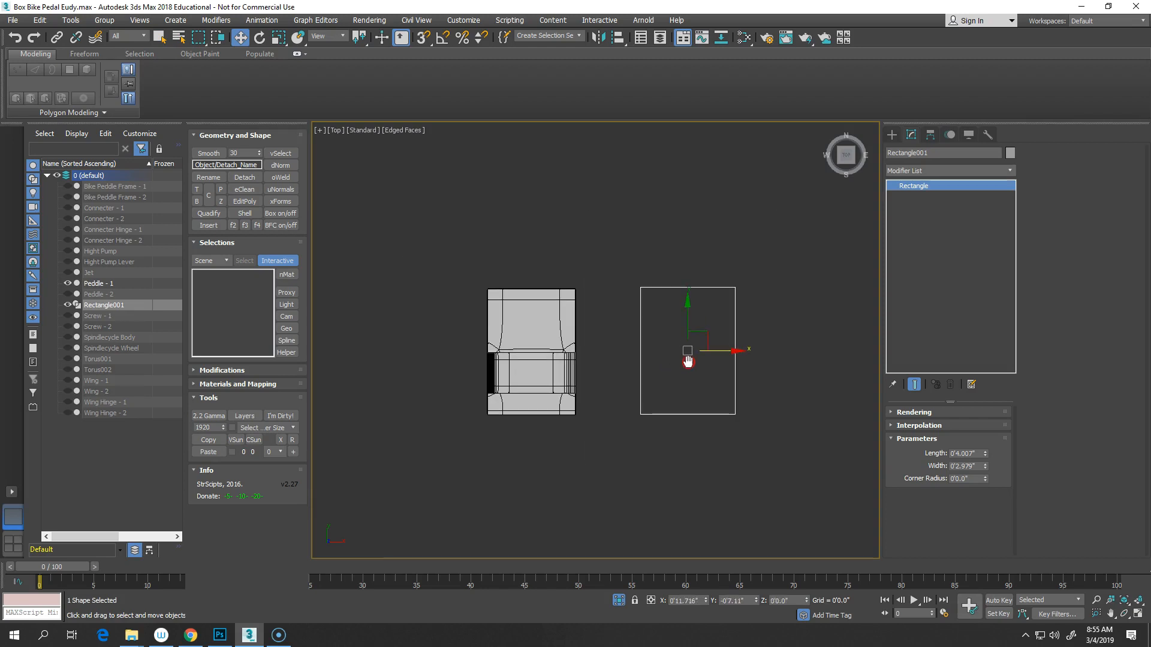
click(520, 361)
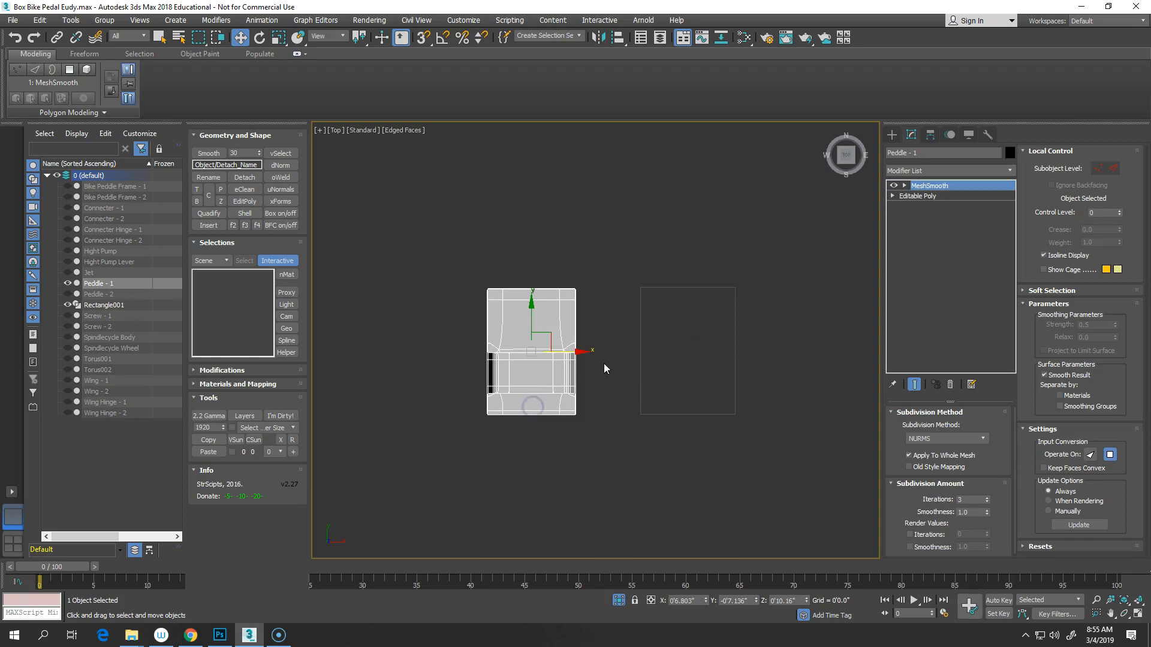
key(ctrl+z)
- Set the rectangle's length to 6.007" and its width to 4"
middle_drag(597, 372, 499, 365)
scroll(498, 366, up, 2)
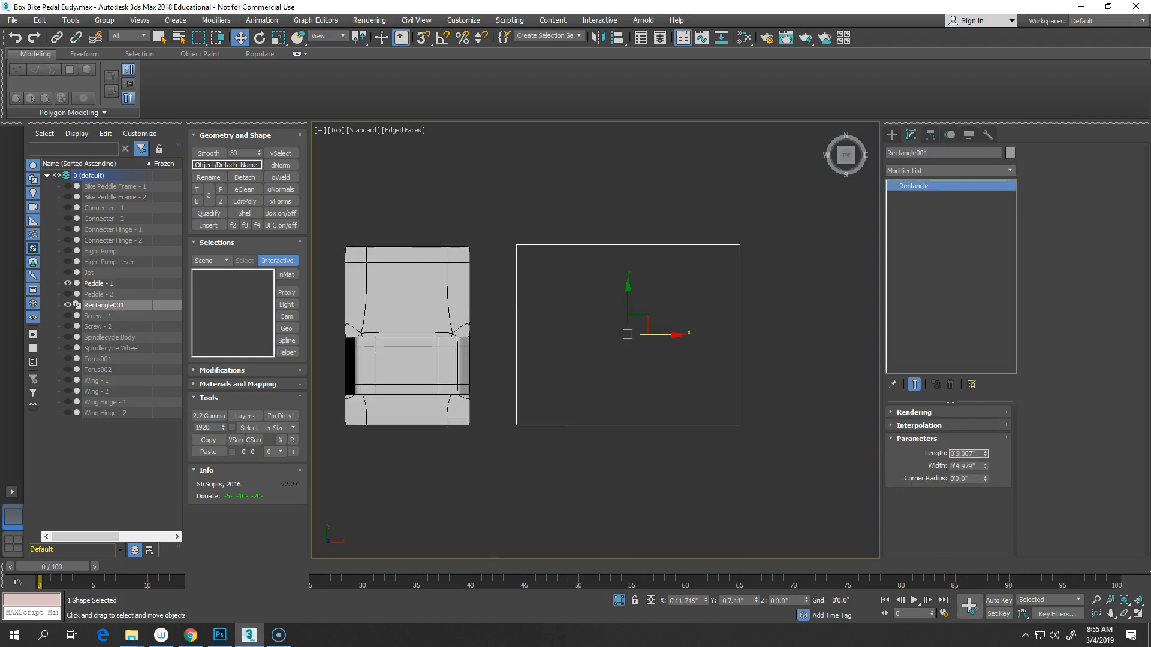
text(6)
key(Return)
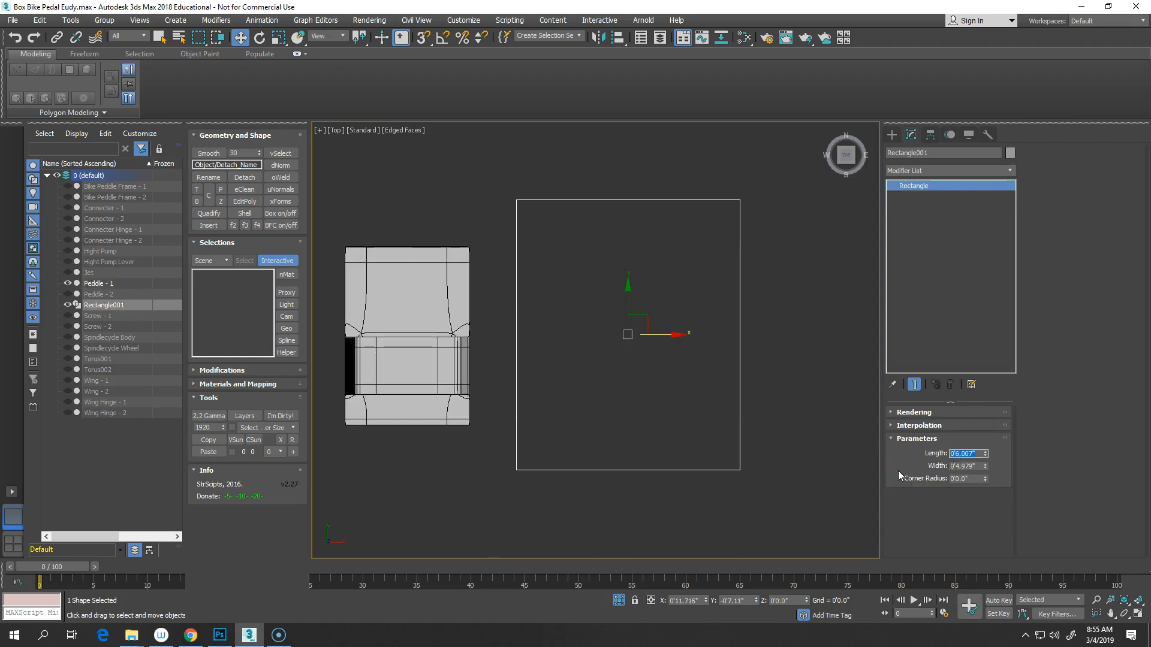
middle_drag(749, 437, 748, 438)
drag(974, 465, 954, 466)
text(4)
key(Return)
middle_drag(776, 449, 721, 452)
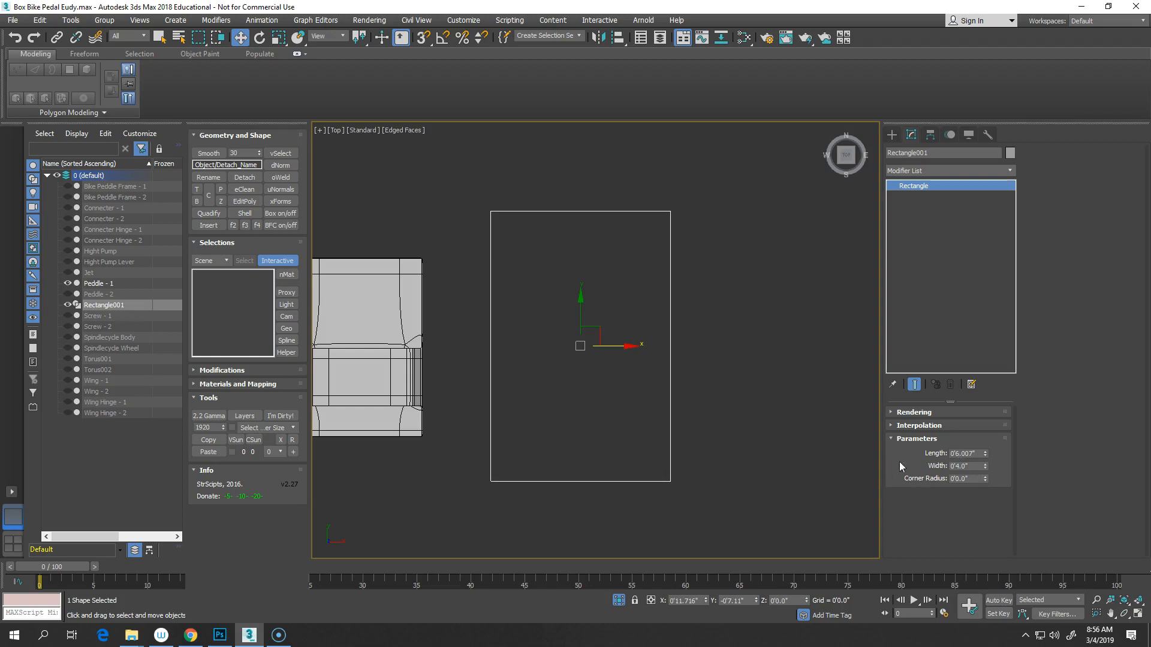
drag(962, 453, 957, 455)
middle_drag(682, 446, 679, 465)
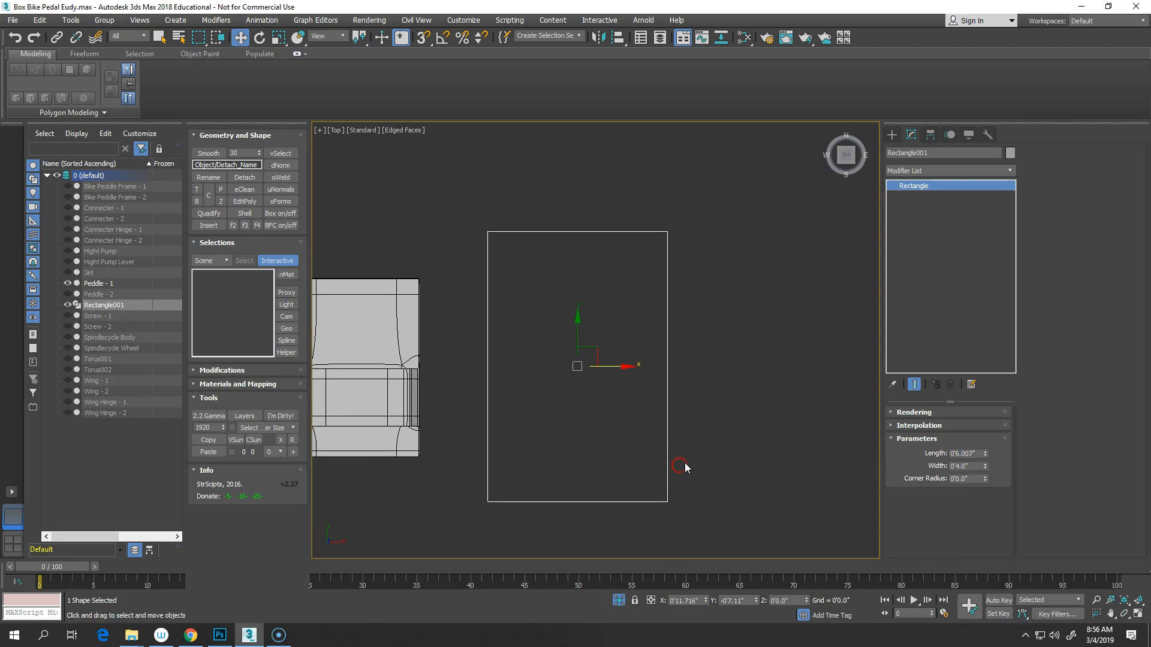
- Move the resized rectangle farther from the pedal along X, to about 1'1.7"
drag(624, 365, 713, 365)
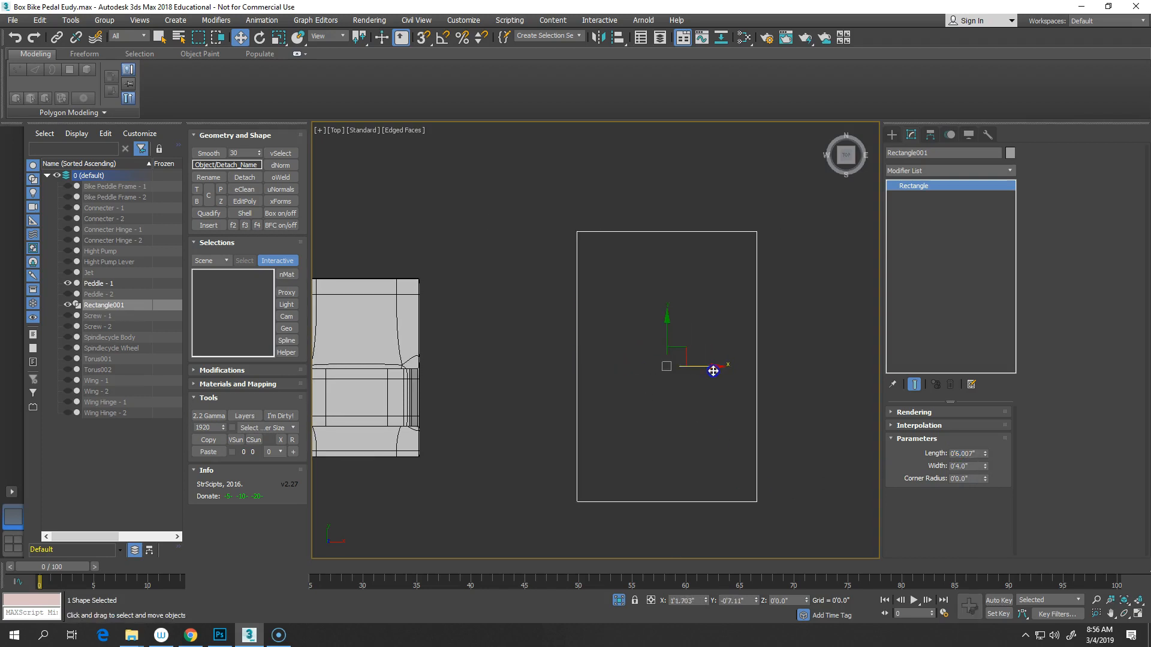
middle_drag(691, 361, 639, 340)
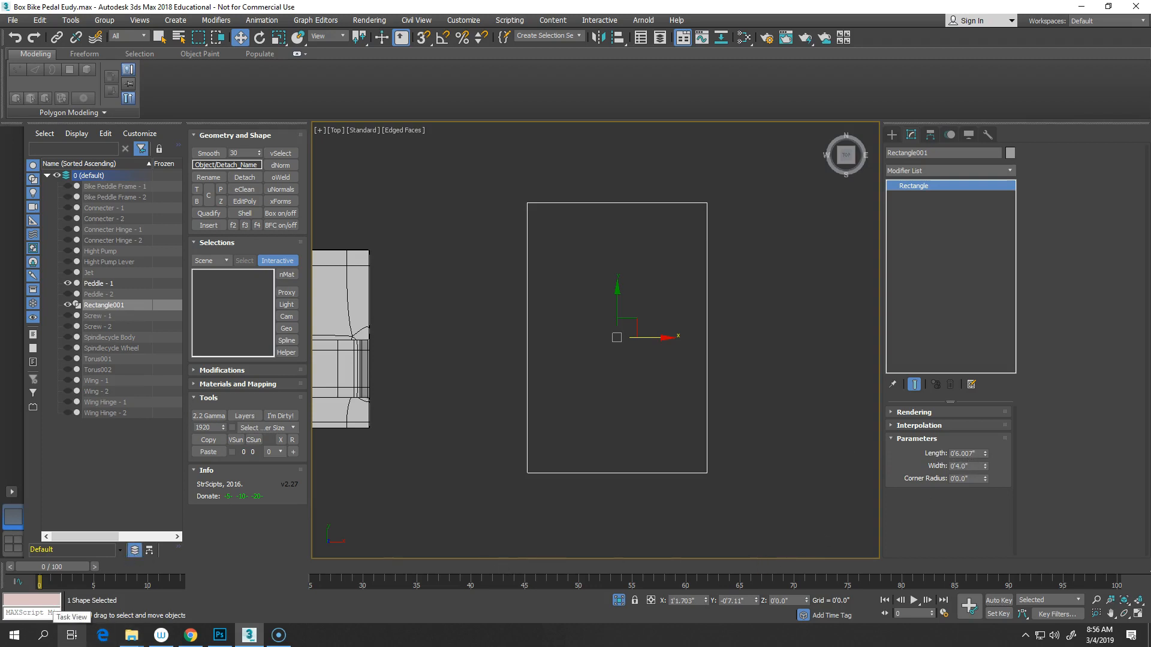
middle_drag(599, 394, 550, 400)
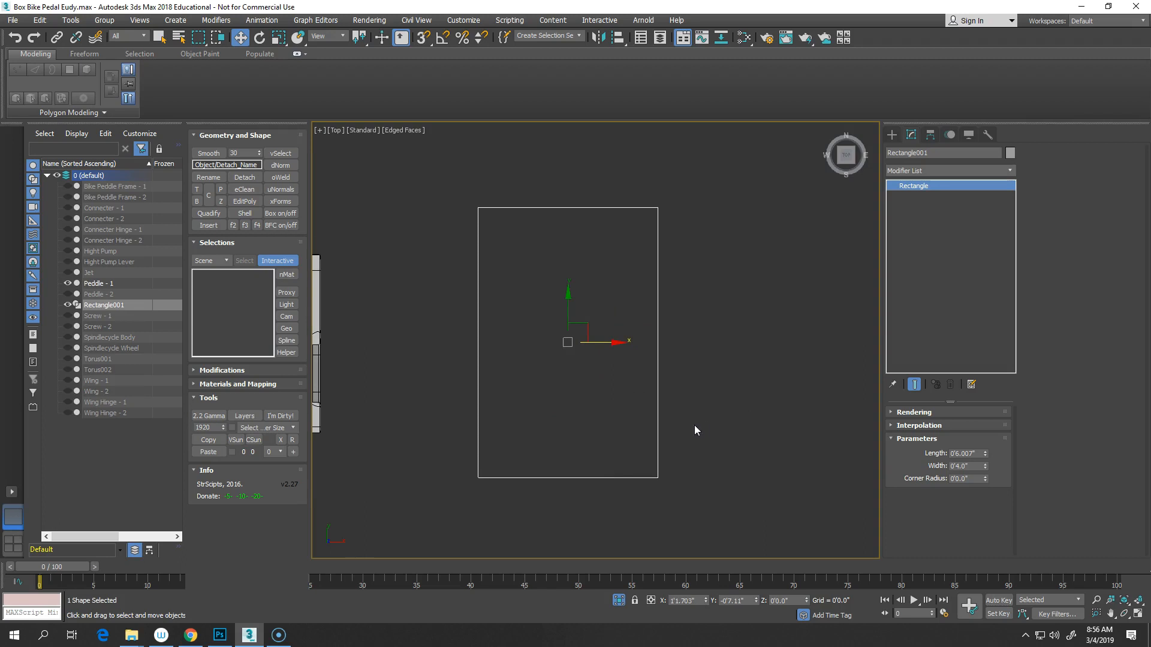
- Convert the rectangle to an Editable Spline
right_click(621, 294)
mouse_move(690, 408)
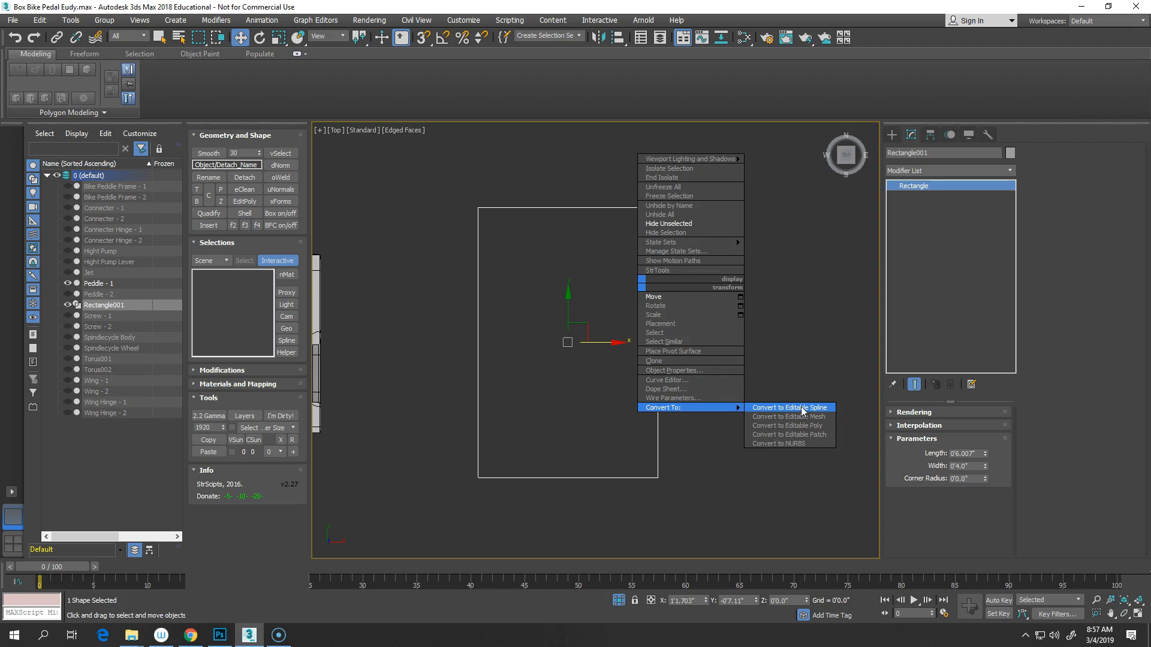
click(803, 408)
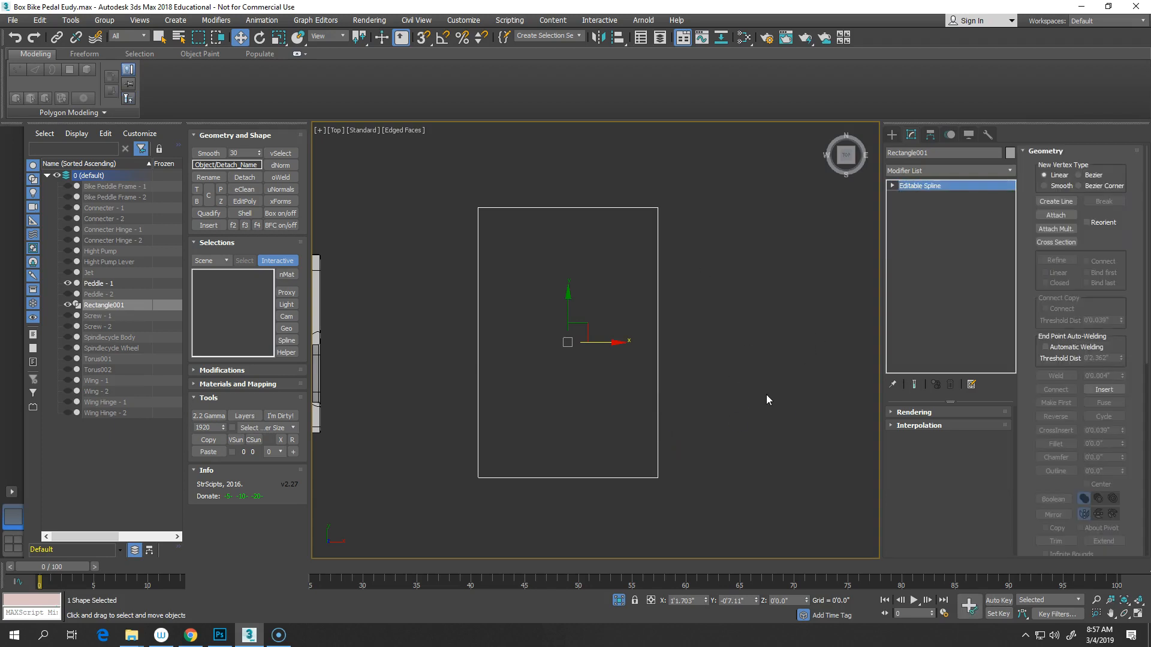
- Select all four vertices of the rectangle spline, change them to Corner type, and deselect them
click(892, 186)
middle_drag(715, 343, 753, 362)
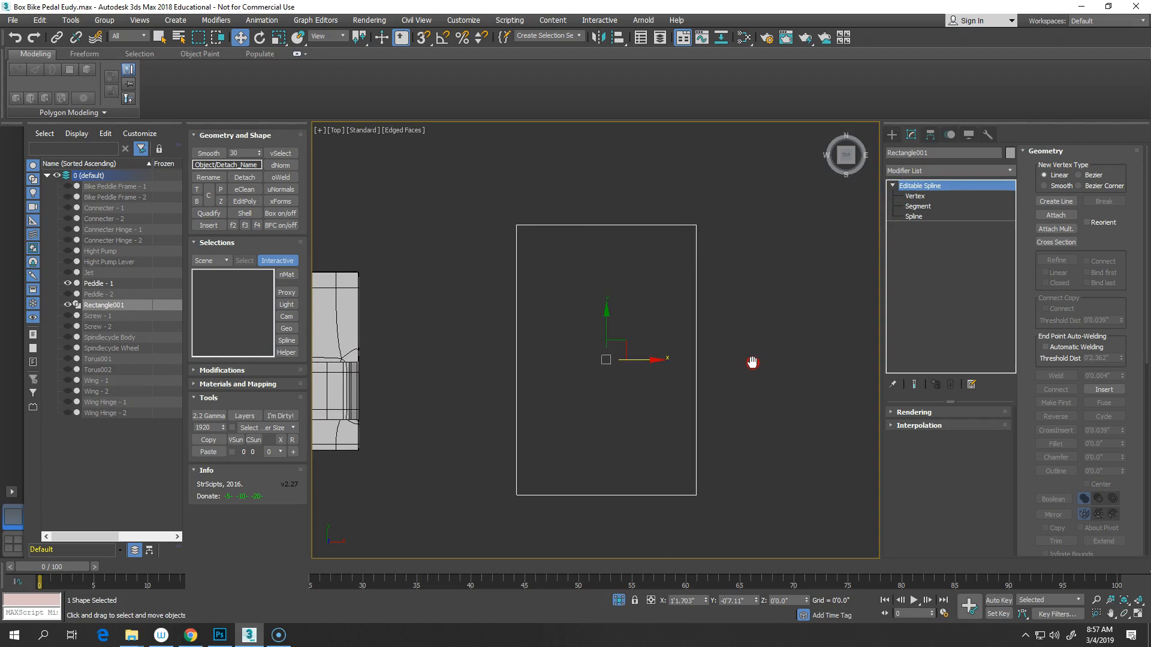
click(917, 197)
drag(407, 219, 794, 552)
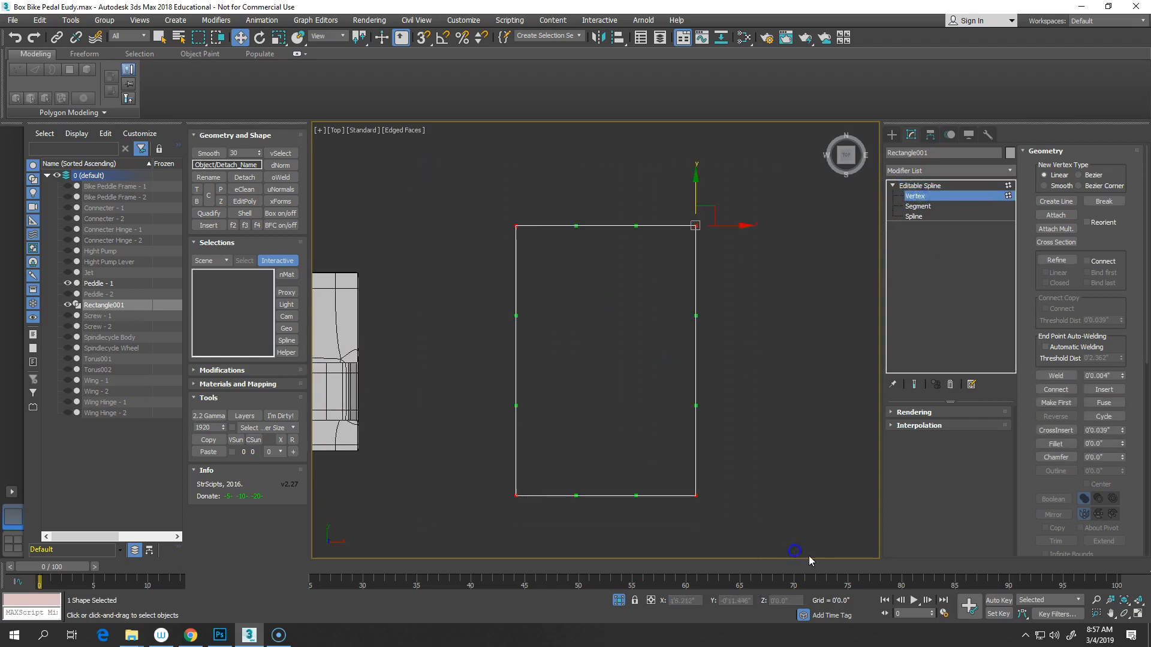
middle_drag(738, 432, 727, 437)
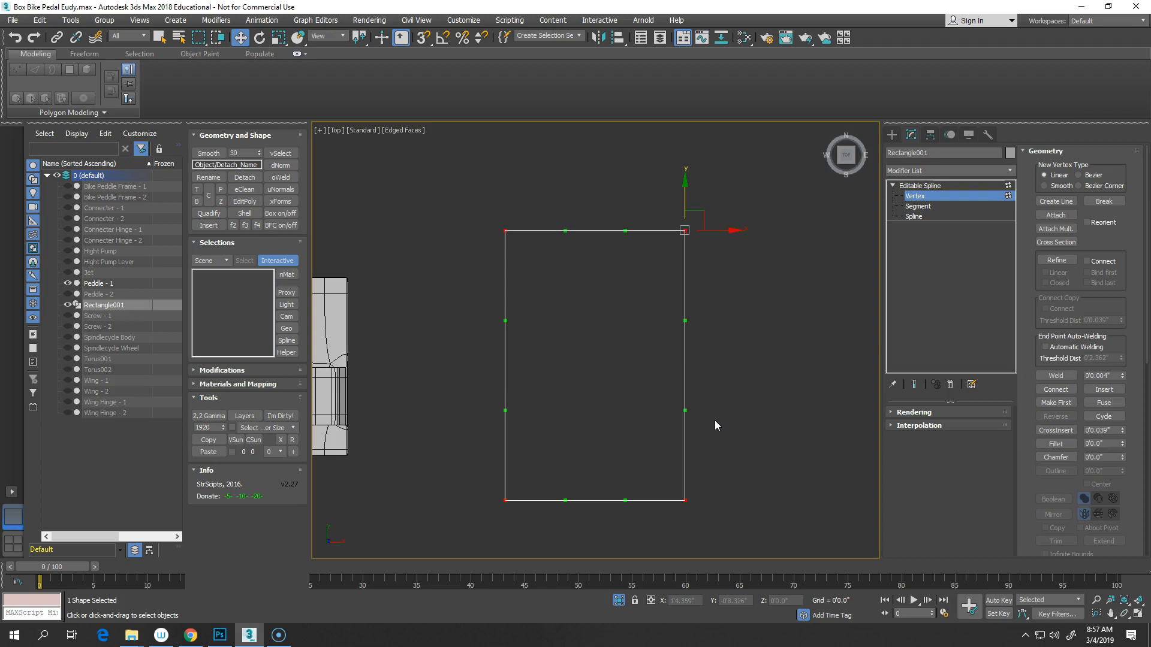
right_click(733, 407)
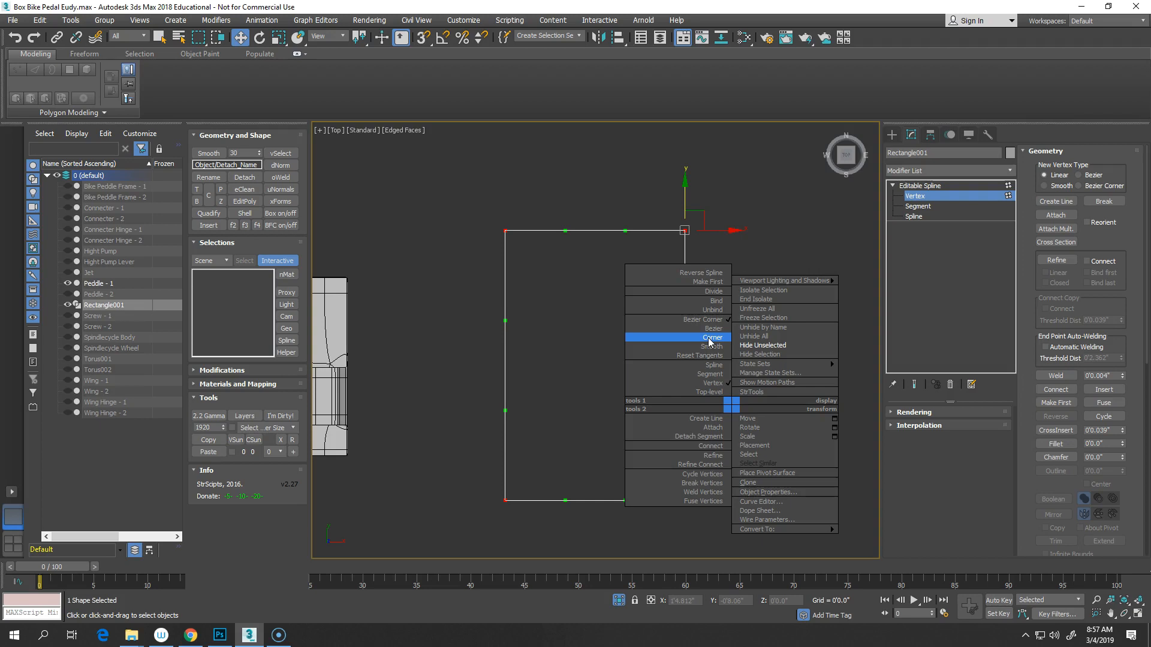
click(710, 337)
click(747, 386)
middle_drag(664, 394, 698, 372)
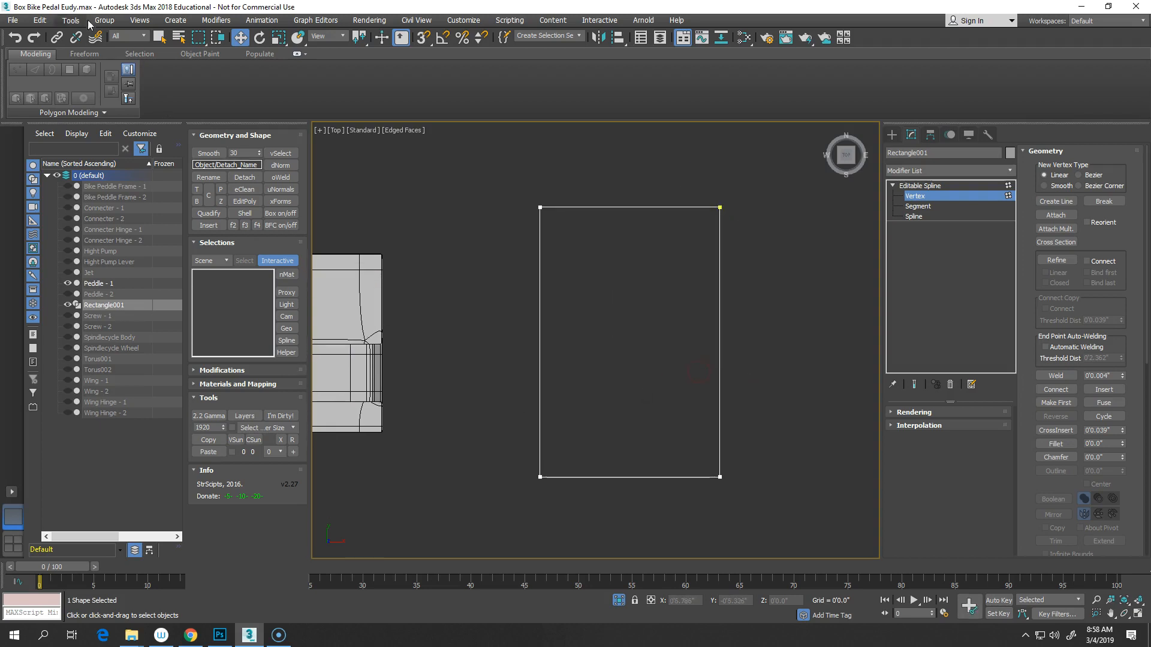
- Open the image file pedal.png for viewing as a reference
click(10, 21)
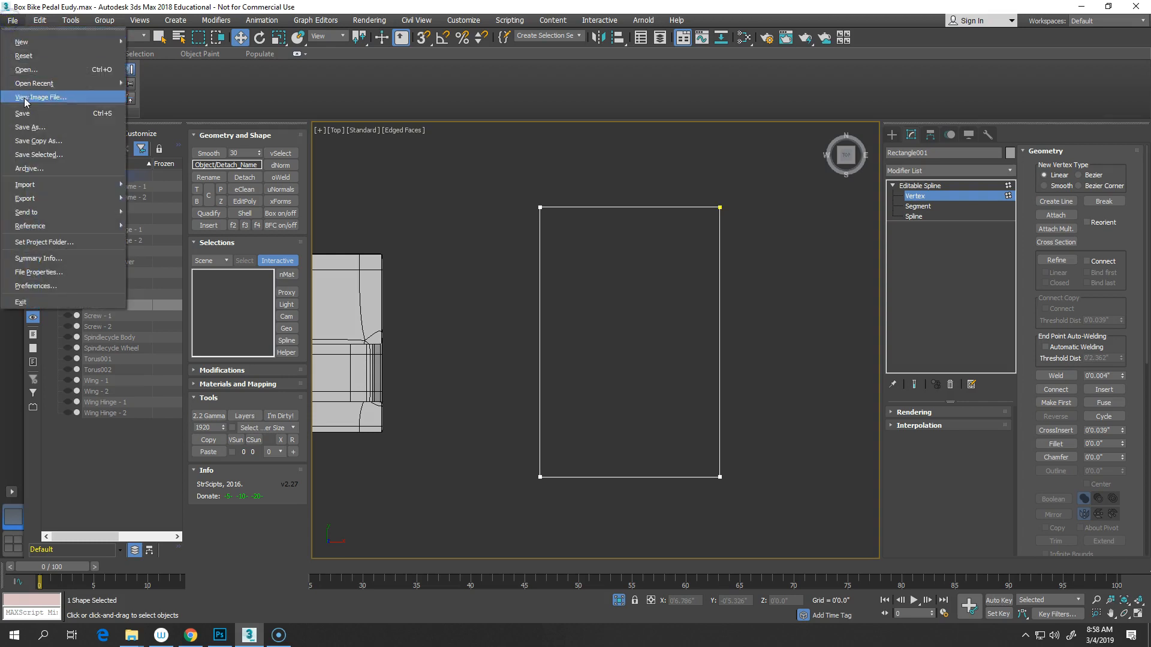
click(45, 96)
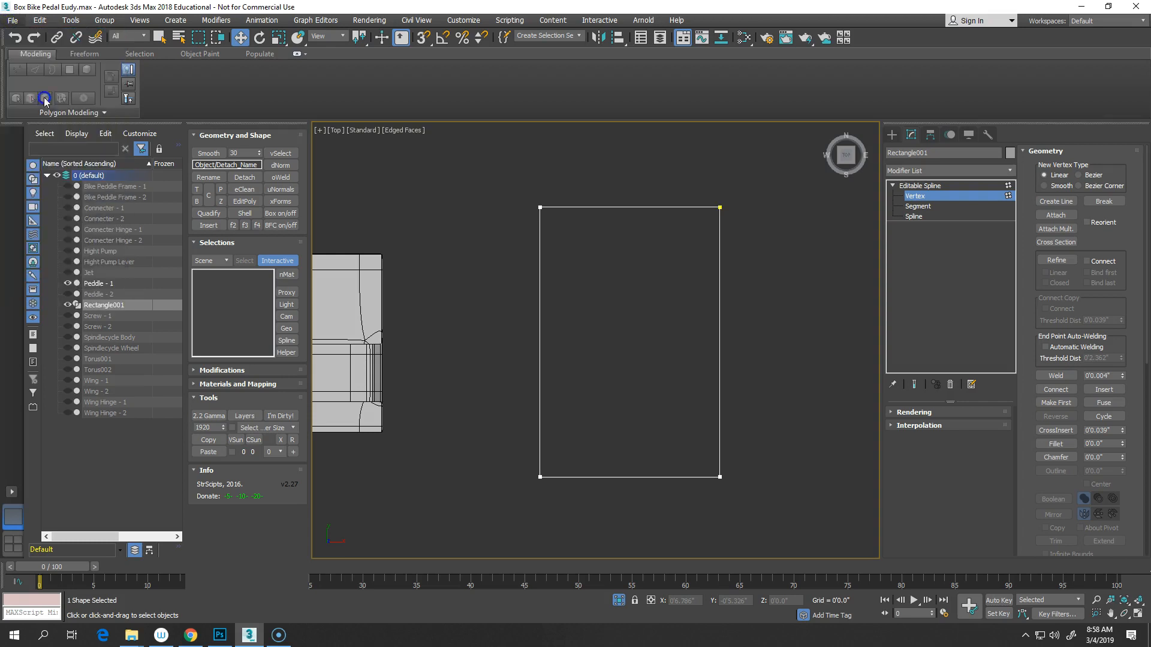
drag(707, 173, 706, 257)
click(367, 183)
click(687, 373)
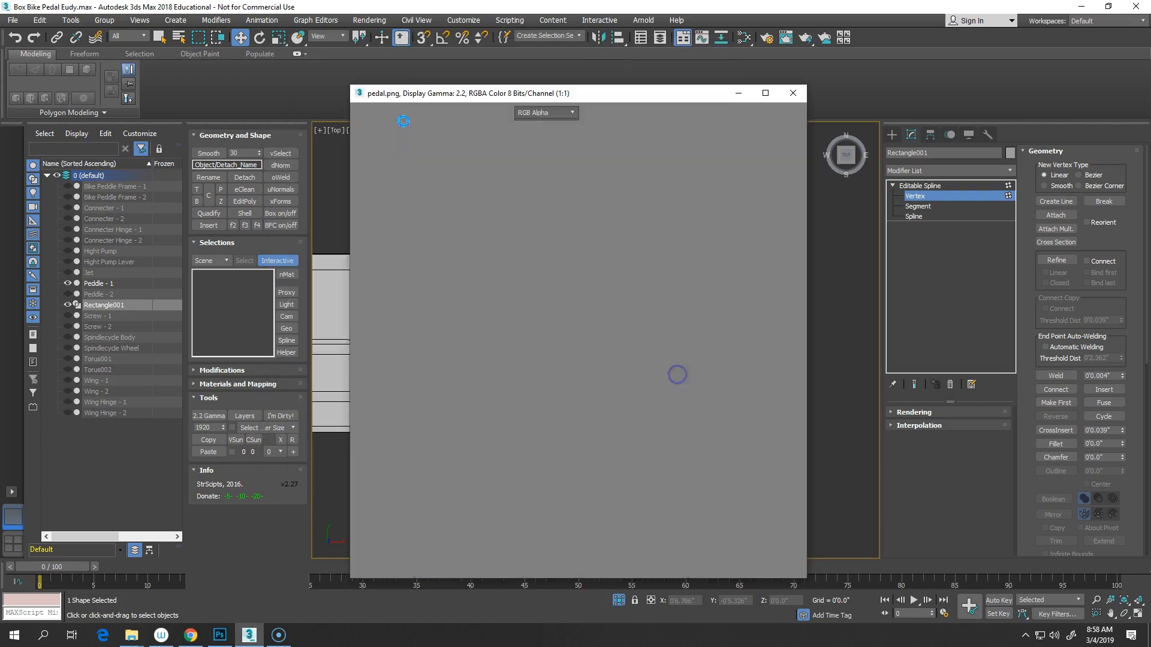
- Place the pedal.png reference image so that it sits beside the rectangle in the Top view
drag(428, 100, 100, 22)
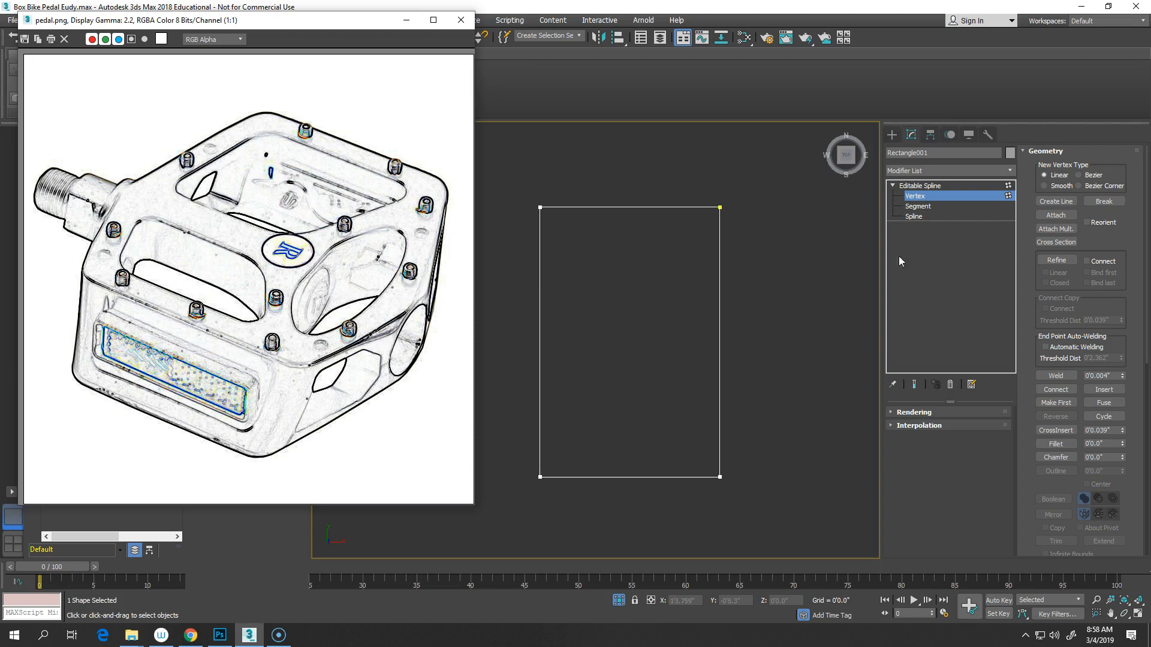
click(523, 566)
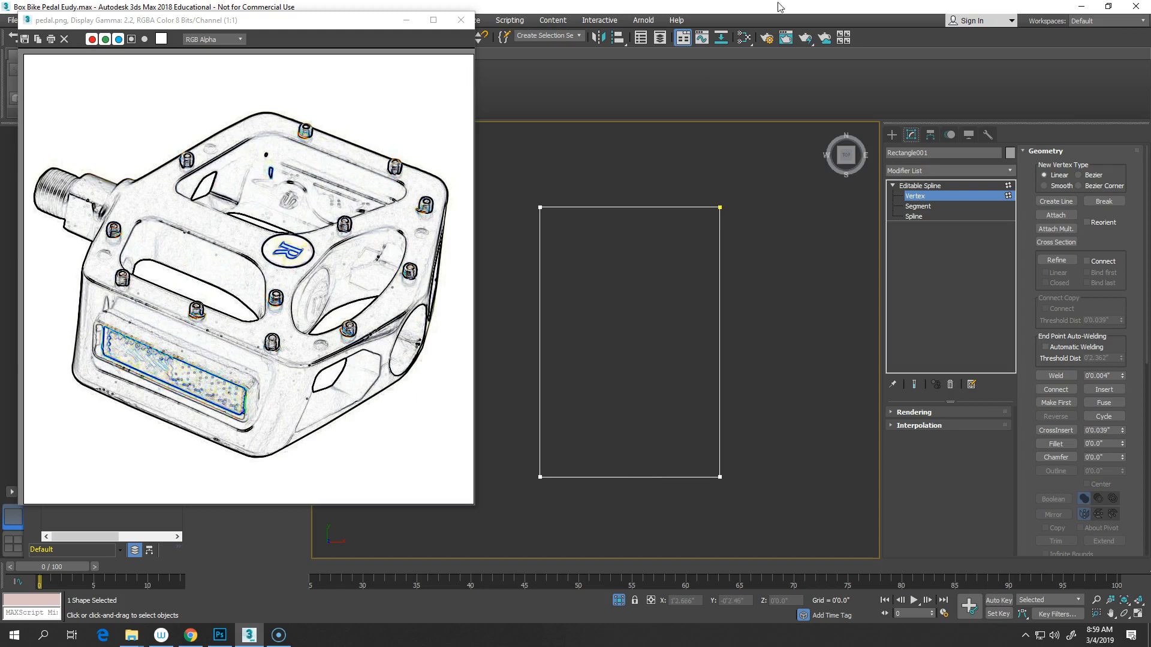
mouse_move(803, 294)
middle_down()
mouse_move(862, 309)
mouse_move(823, 298)
middle_up()
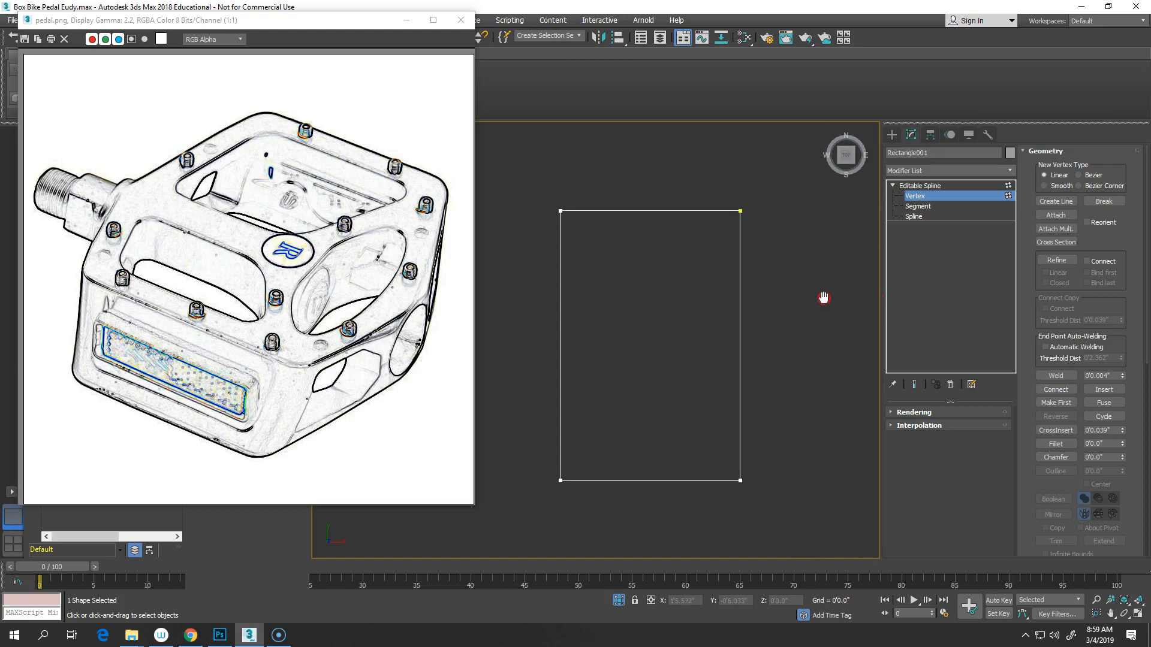
- Explore the Segment and Spline sub-object levels by selecting single segments of the rectangle and the whole spline, and clear the selection
click(918, 206)
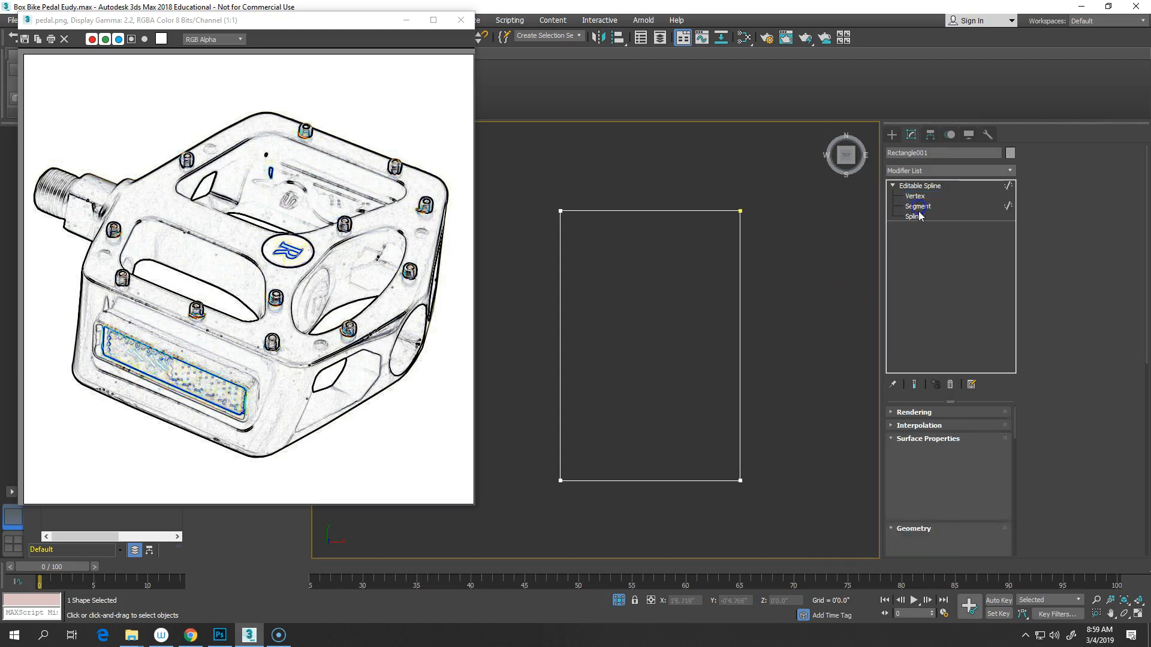
click(741, 310)
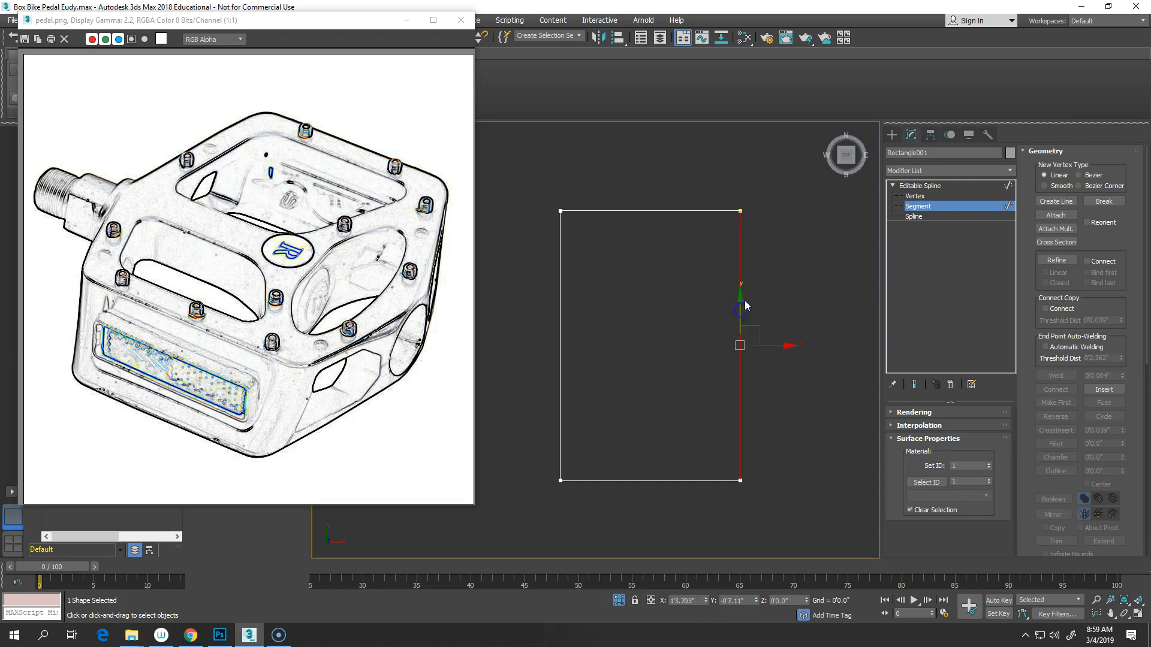
click(669, 211)
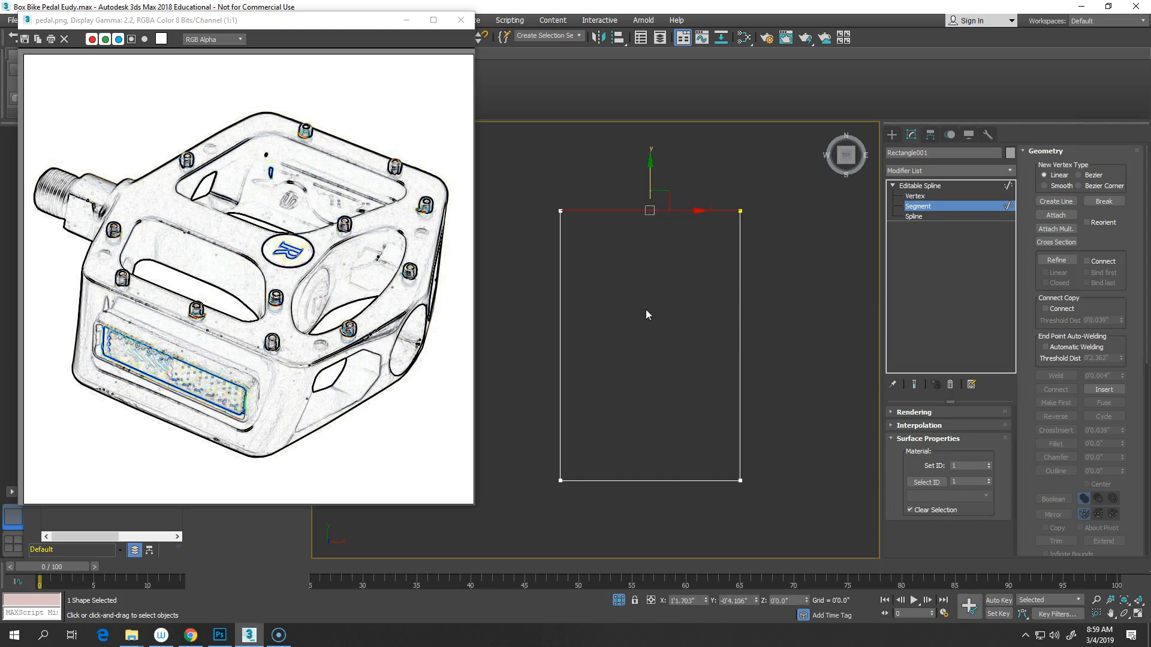
click(957, 217)
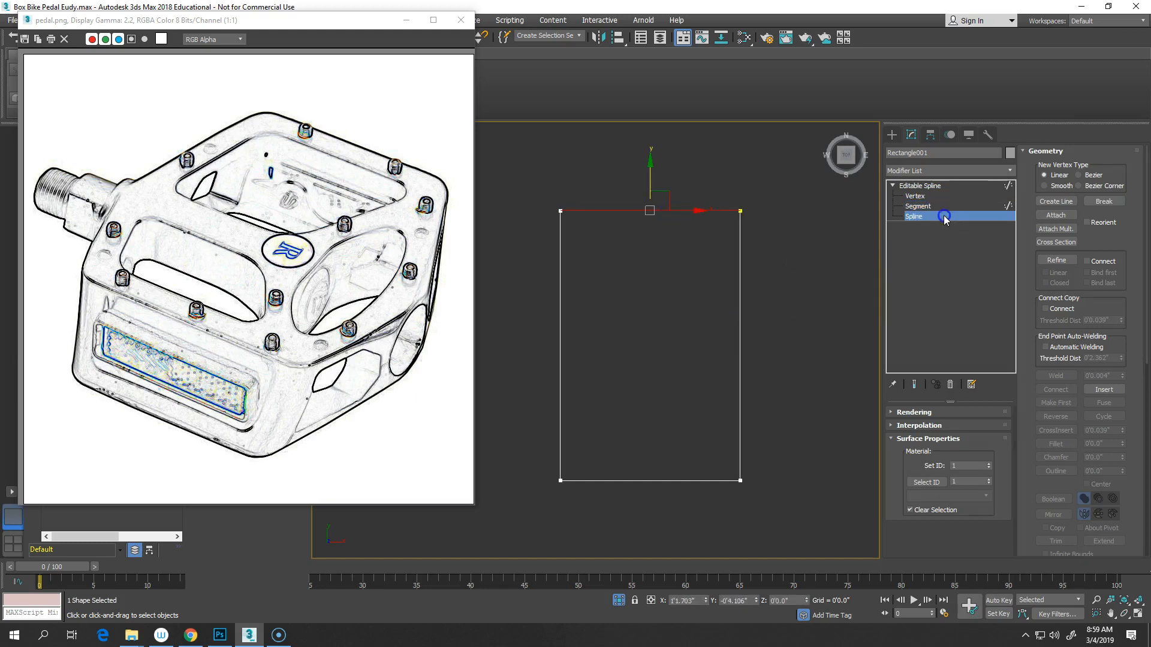
click(742, 312)
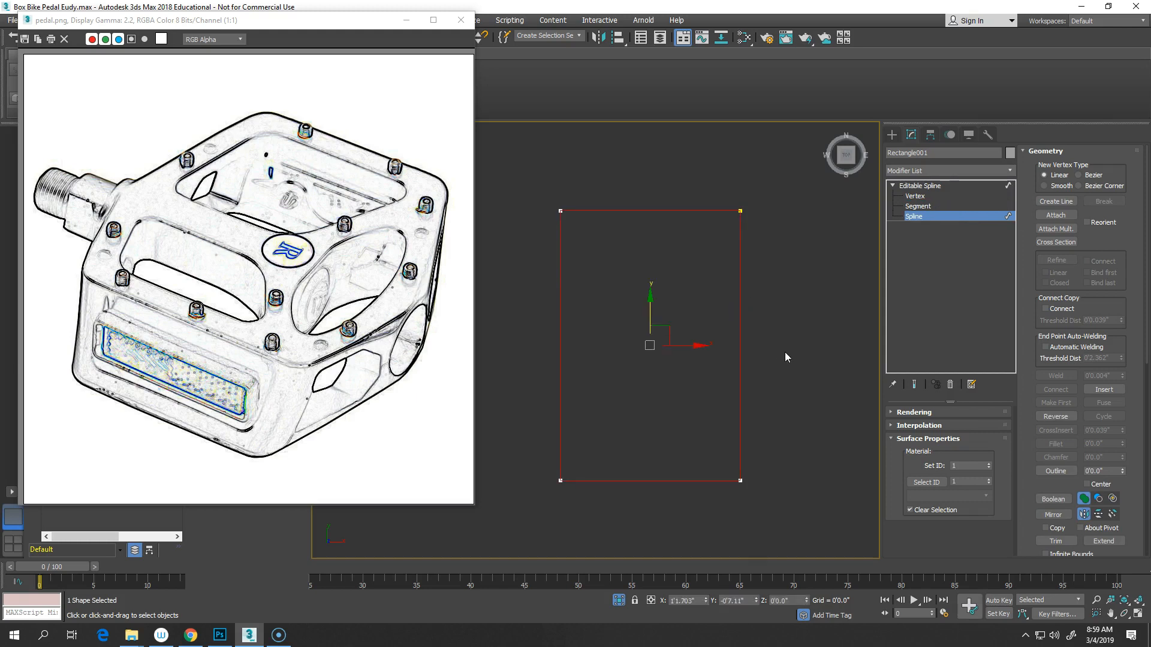
drag(370, 20, 322, 31)
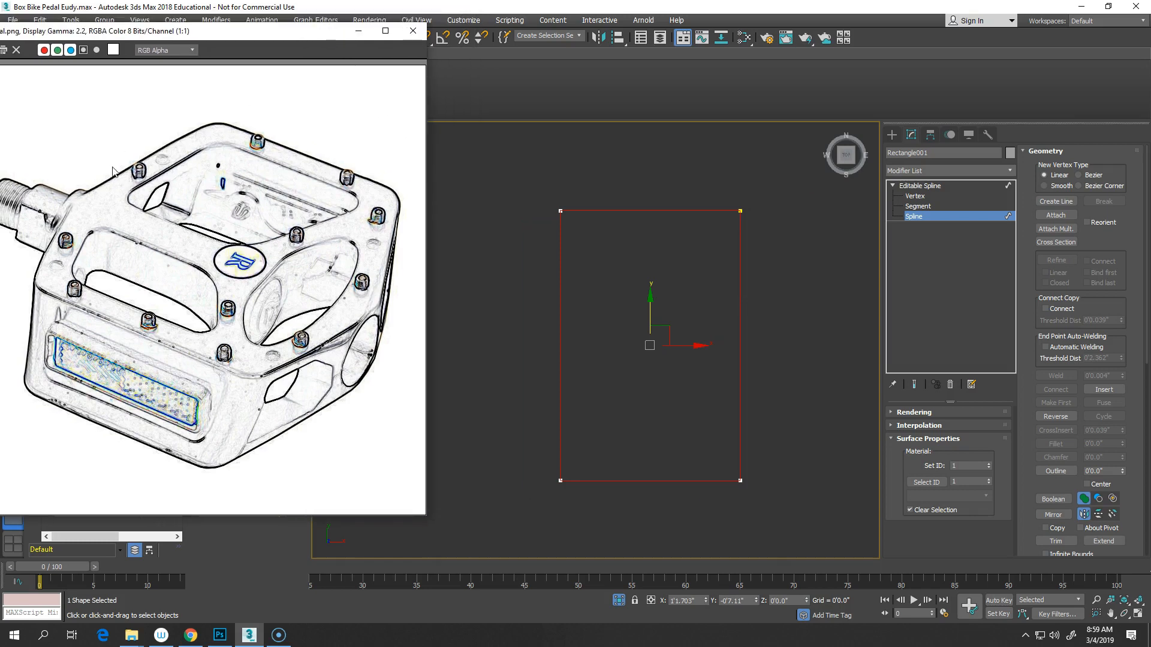
click(803, 318)
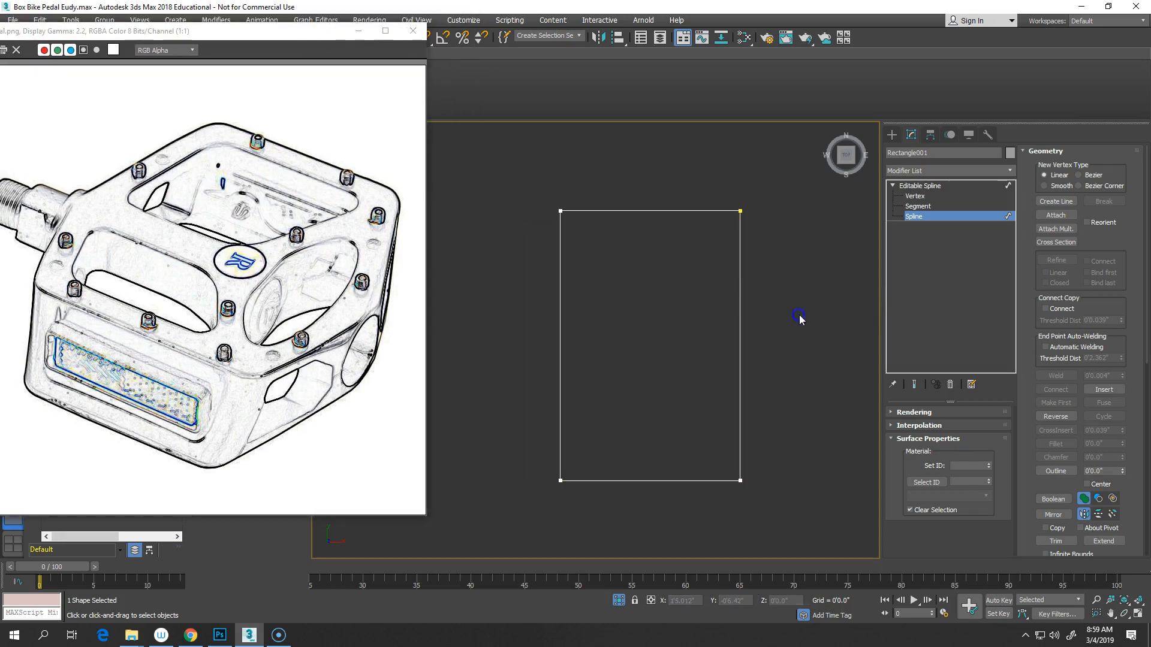
- Select both vertical segments of the rectangle at the Segment sub-object level
click(918, 206)
drag(486, 345, 850, 351)
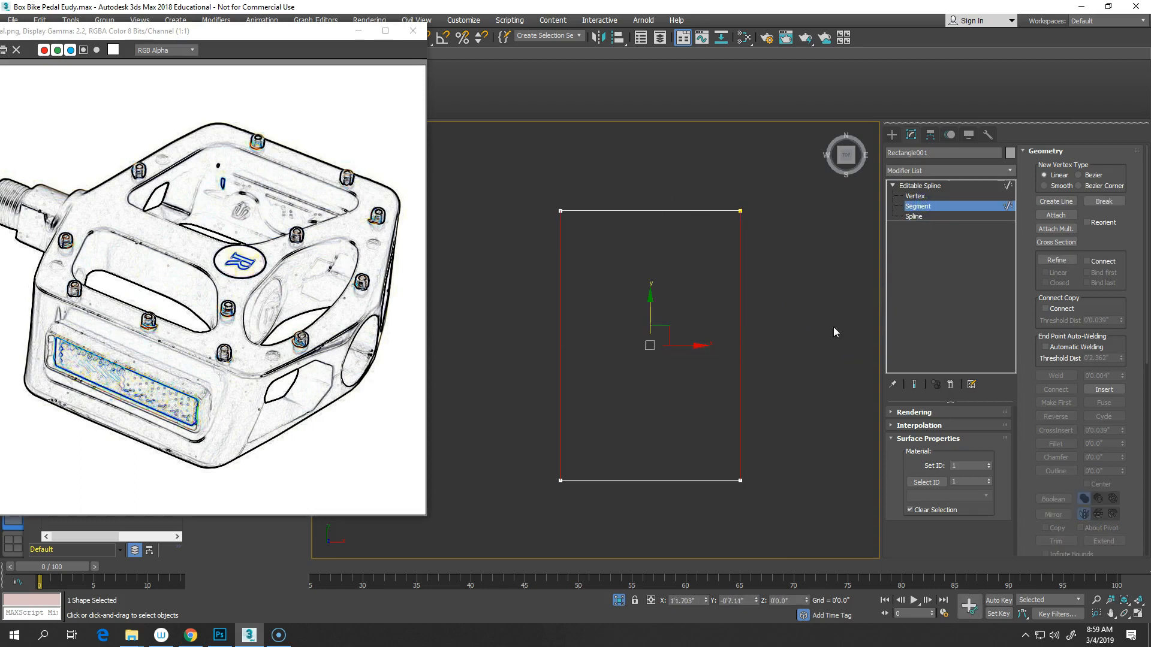
drag(466, 293, 835, 308)
drag(1026, 422, 1032, 162)
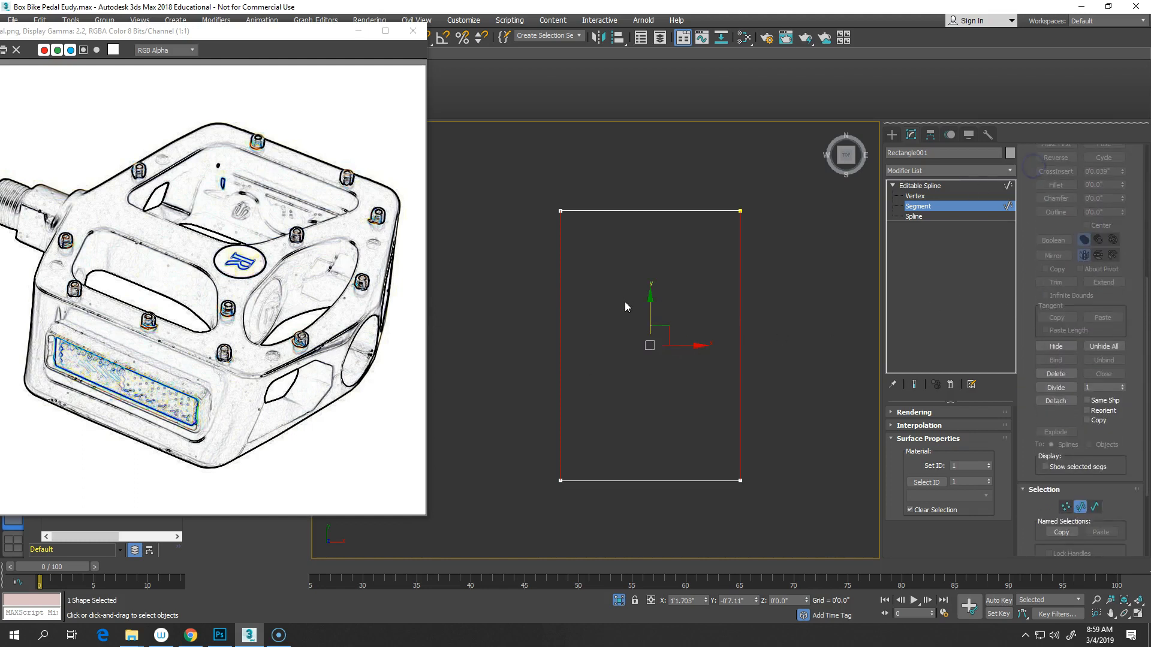
- Try dividing the two vertical segments with different division counts, including 2 and 5, and undo the trials
right_click(491, 312)
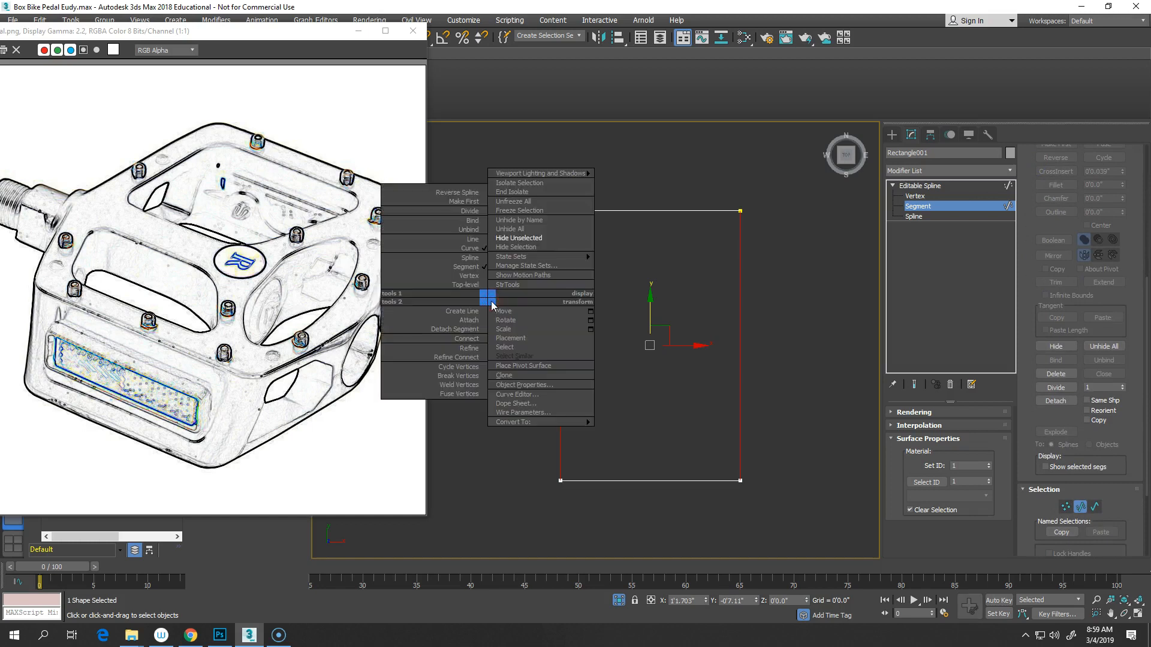
click(470, 211)
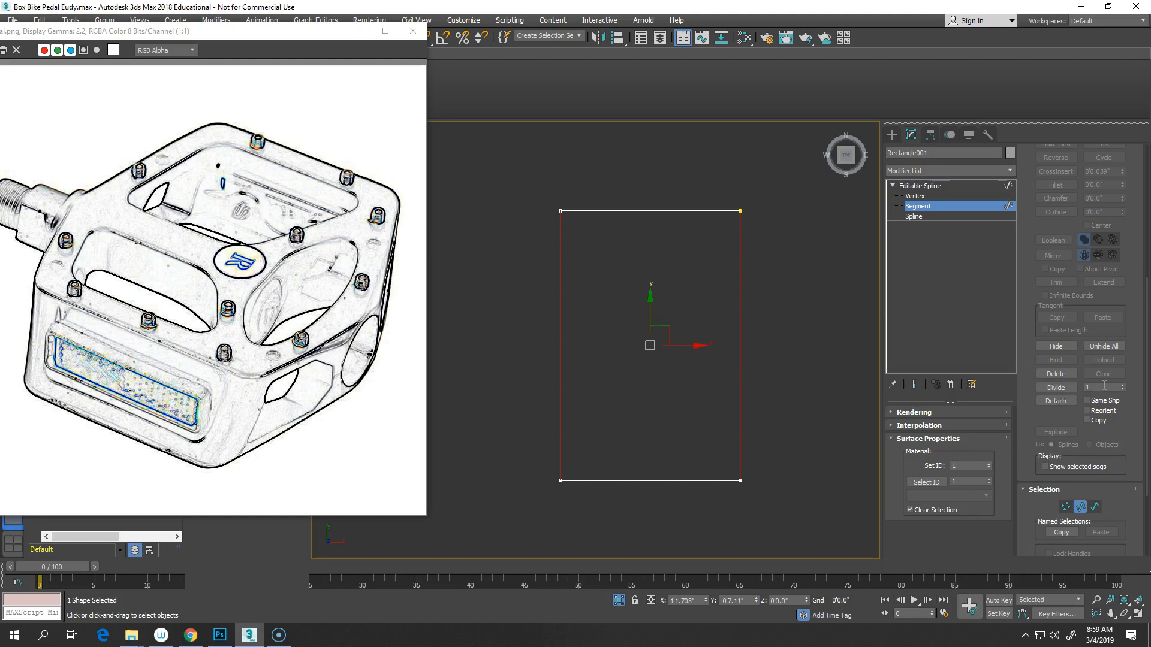
click(1122, 385)
right_click(488, 334)
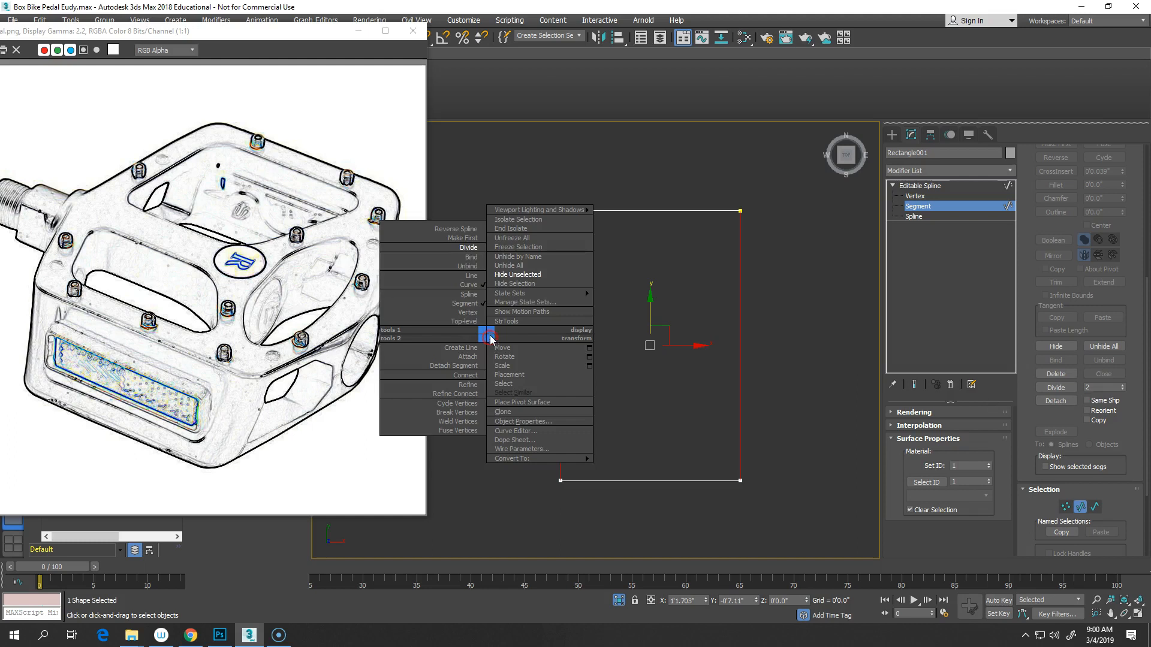
click(474, 246)
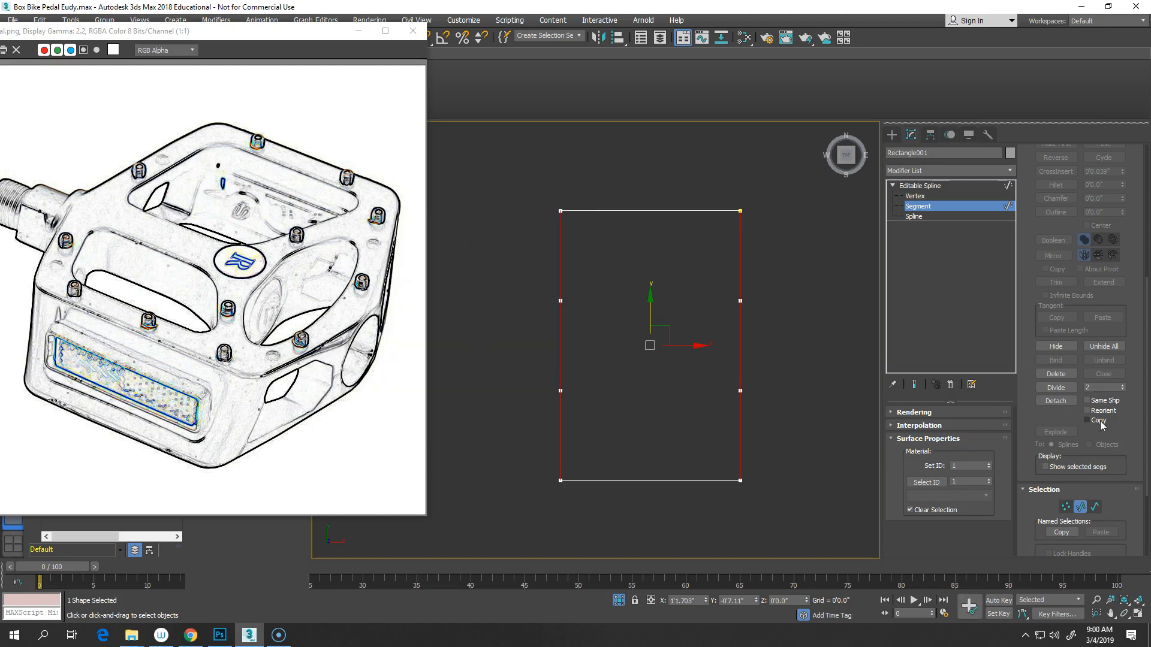
click(1055, 390)
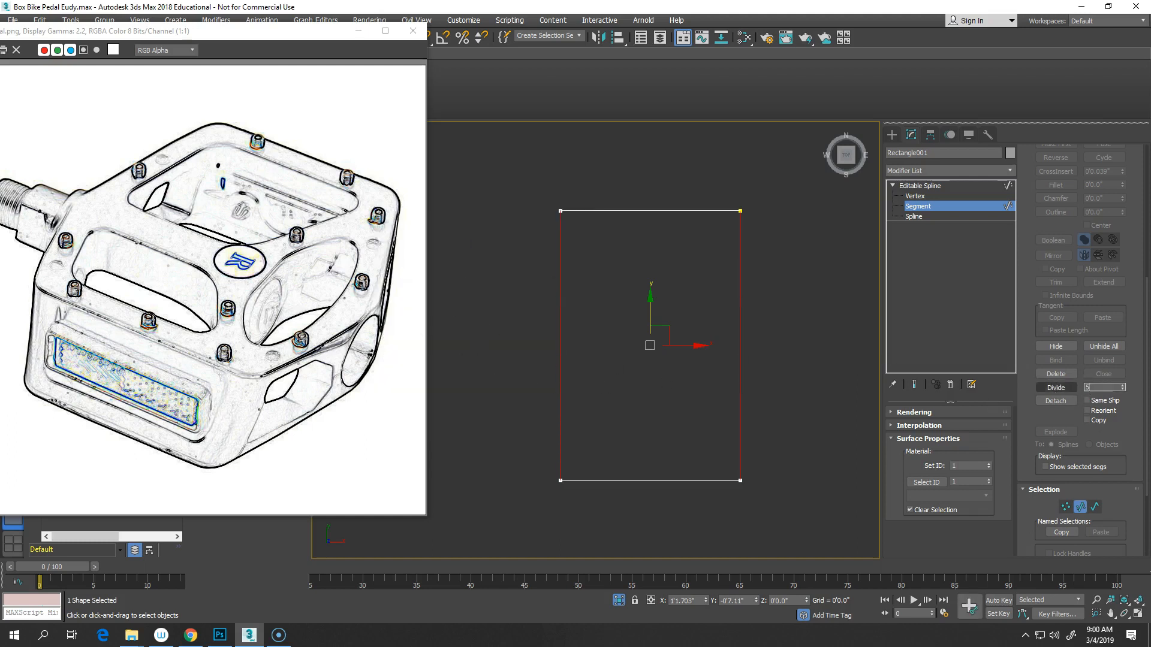
right_click(517, 241)
click(599, 194)
key(ctrl+z)
- Divide both vertical segments of the rectangle with the division count set to 1
double_click(1098, 388)
text(1)
right_click(491, 334)
click(487, 249)
- Select the two midpoint vertices on the rectangle's vertical sides and activate the Scale tool
click(1065, 506)
drag(463, 290, 806, 400)
drag(494, 281, 719, 373)
drag(281, 33, 290, 99)
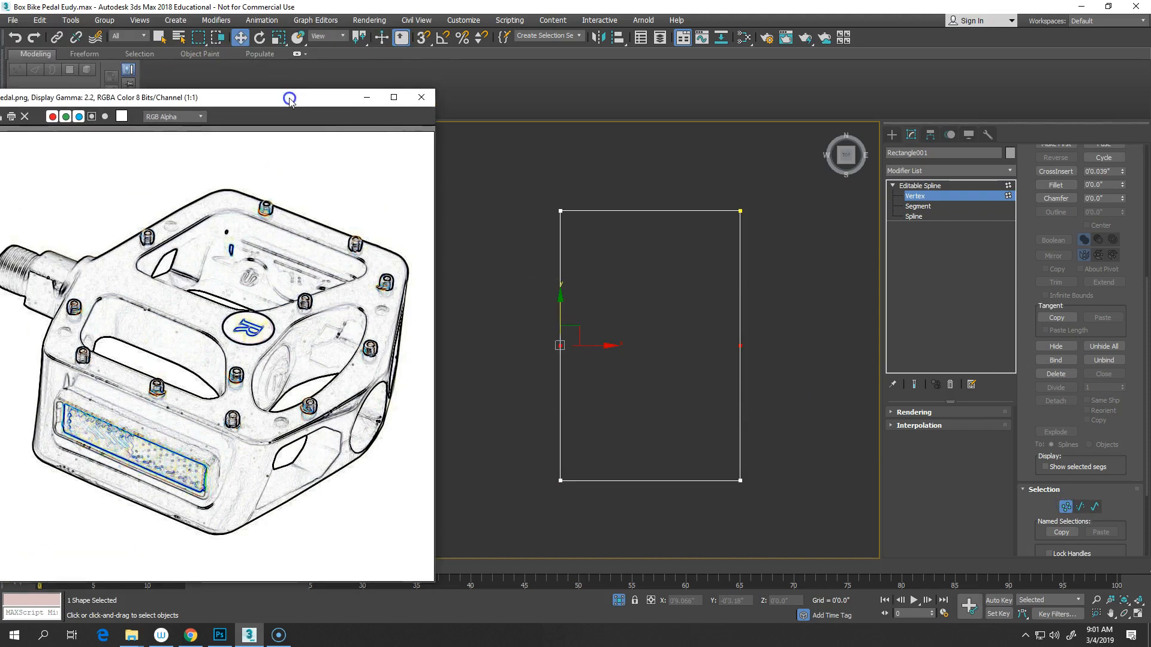
right_click(674, 233)
click(687, 263)
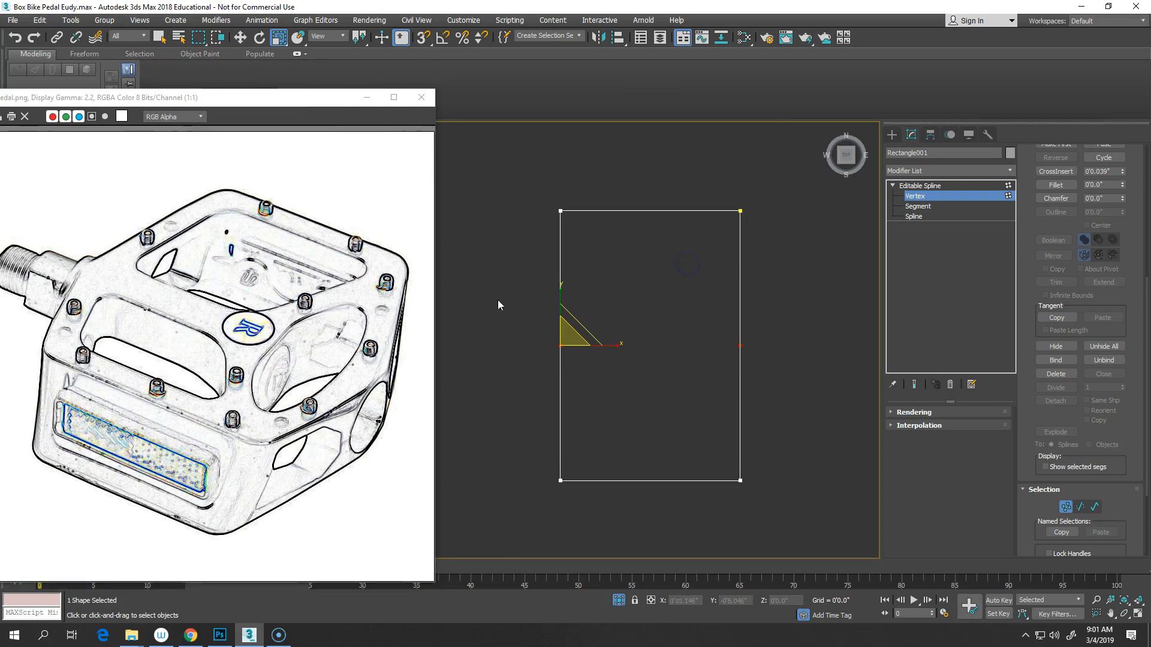
drag(322, 100, 318, 114)
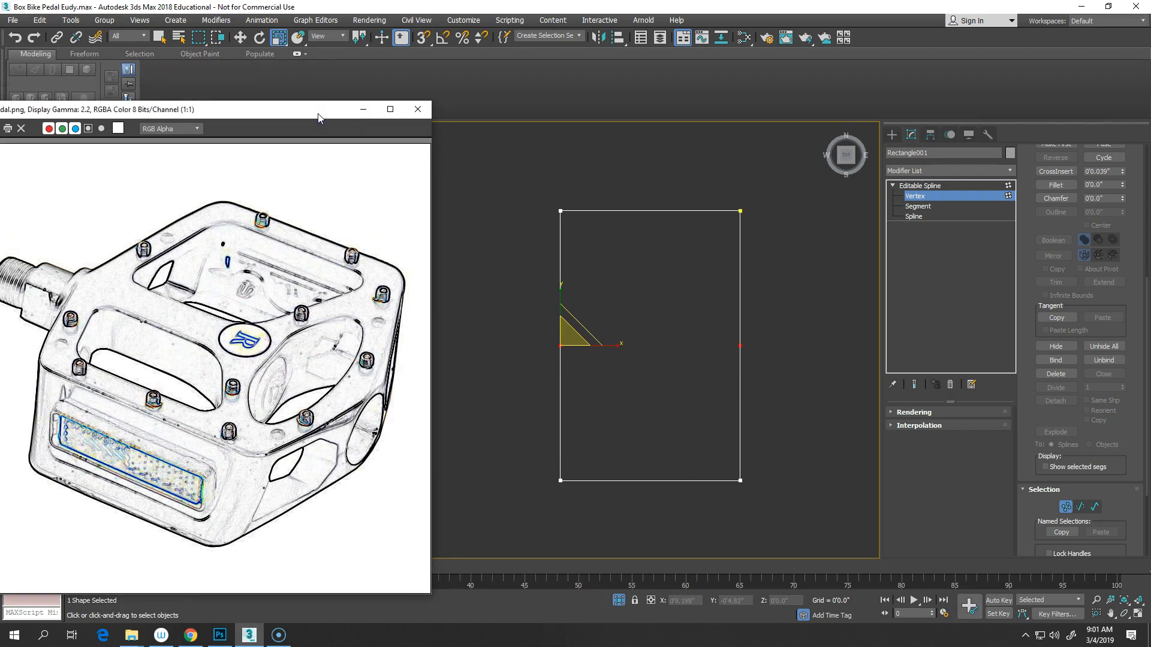
- Switch from the pivot point center to the transform coordinate center and set the reference coordinate system to World
click(362, 45)
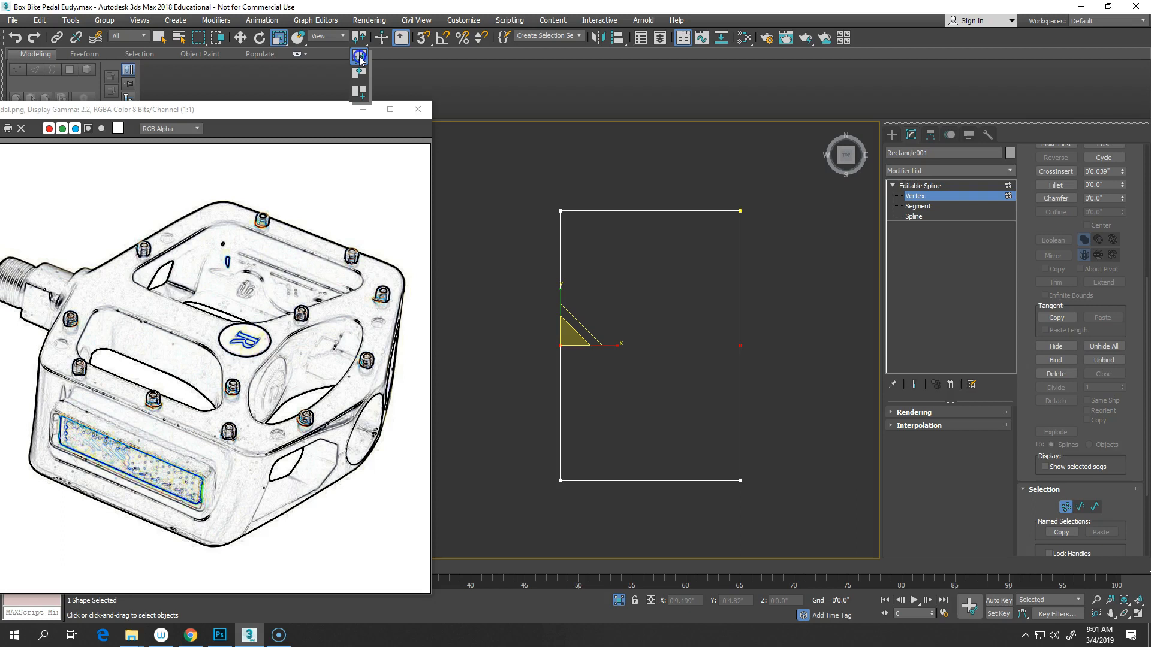
click(359, 56)
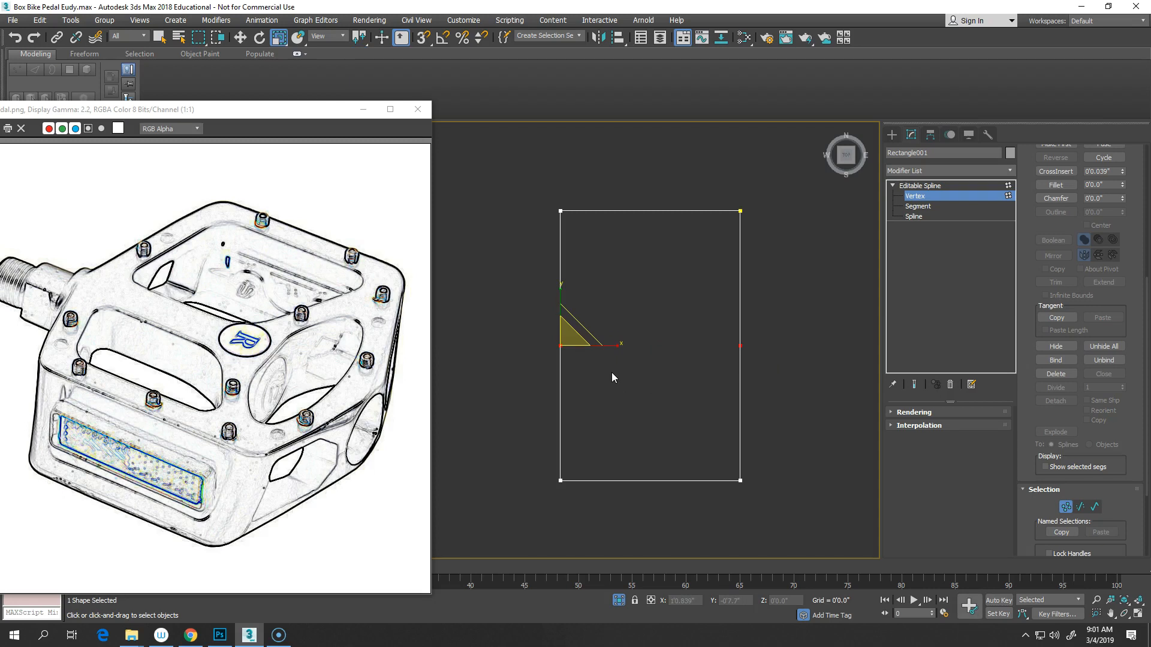
drag(359, 37, 362, 92)
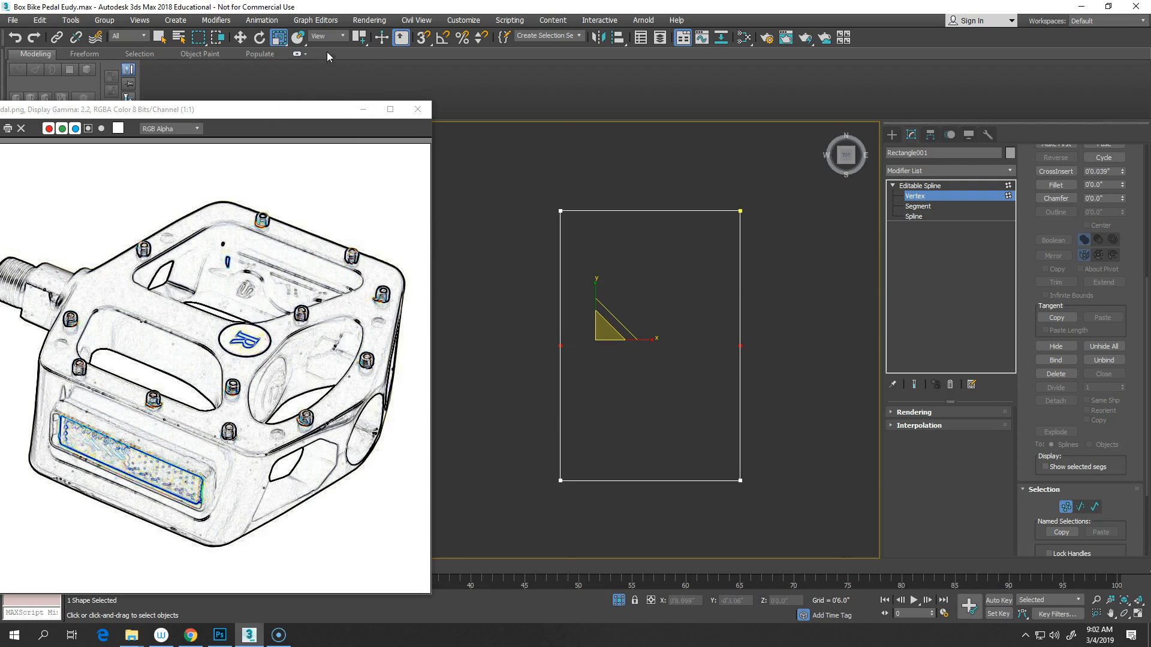
click(342, 36)
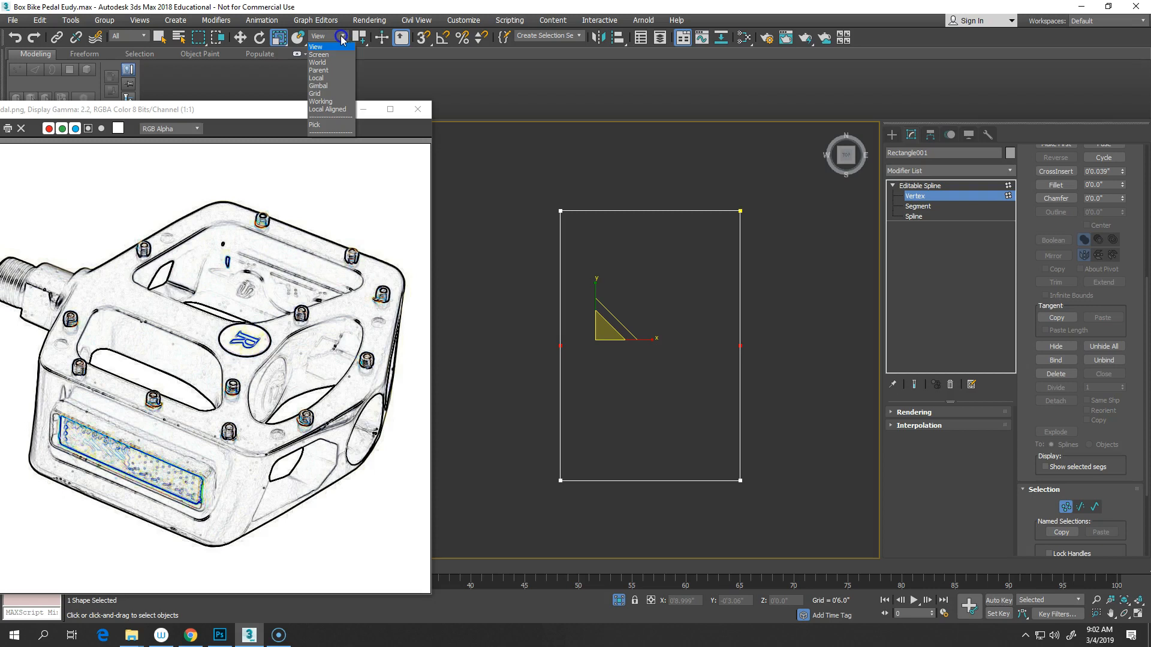
click(327, 63)
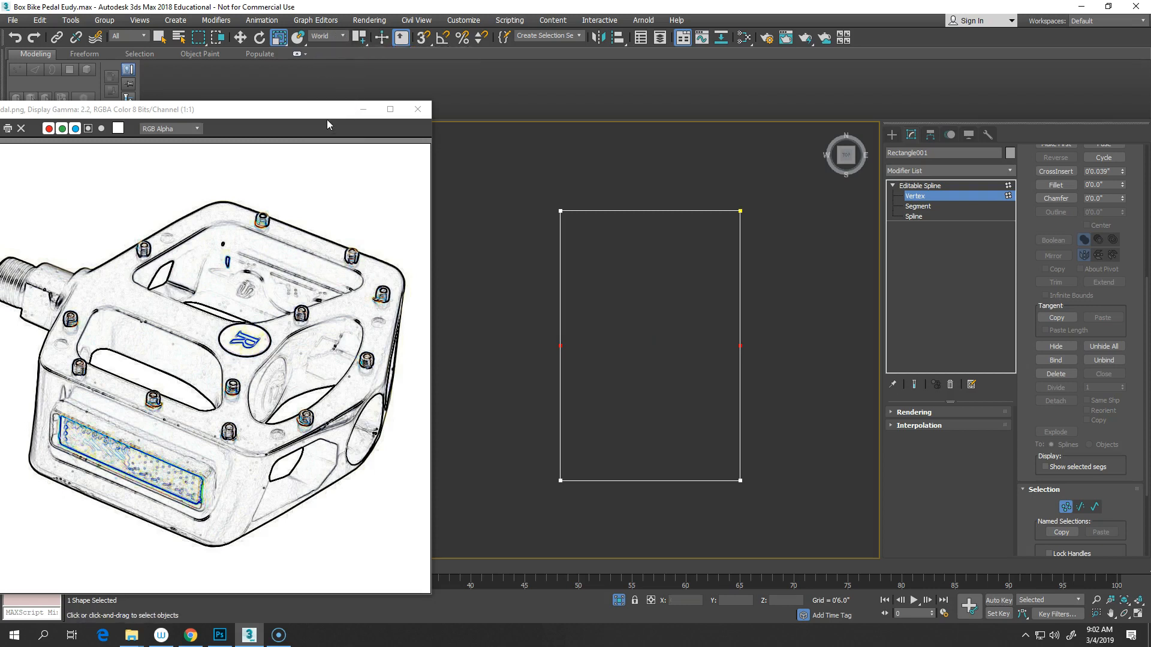
- Move the reference image aside and turn on the grid with the pedal, rectangle and world origin in view
drag(326, 120, 140, 157)
scroll(458, 331, down, 5)
key(g)
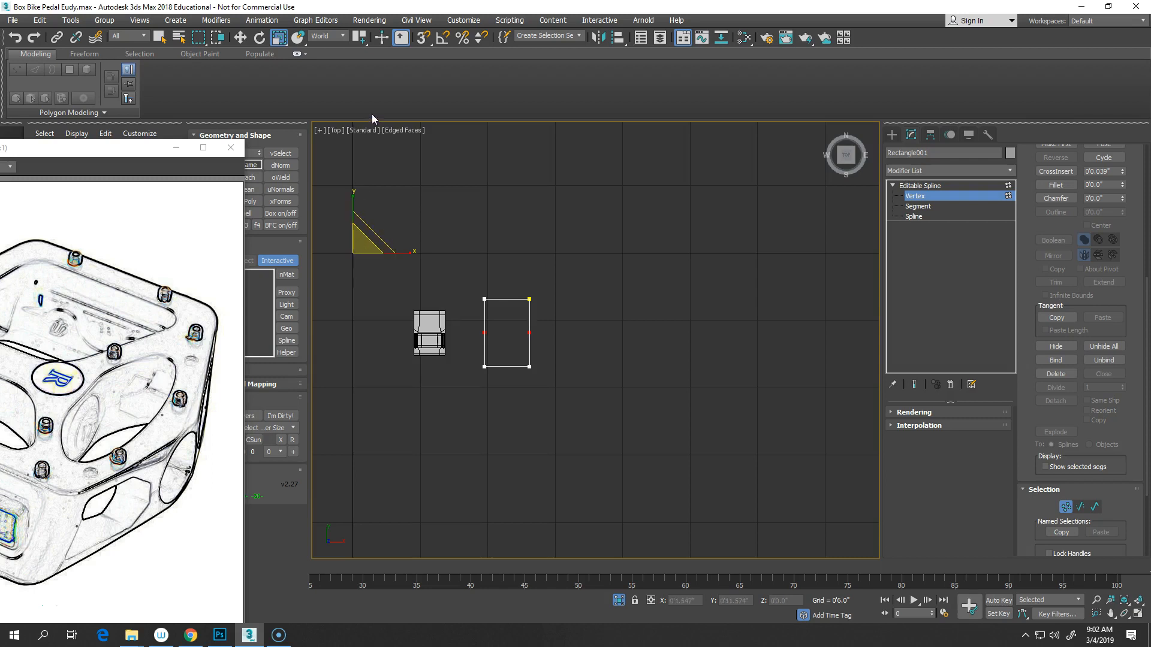
- Try the Pick reference coordinate system with the pedal as the picked object
click(329, 36)
click(351, 133)
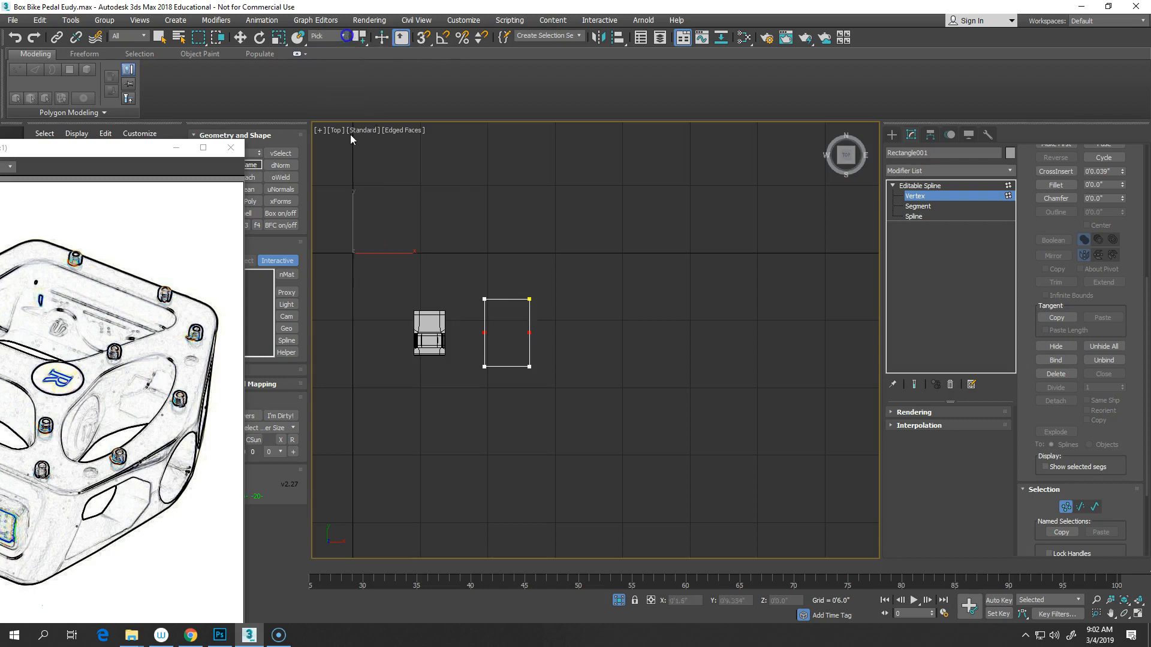
click(437, 325)
key(r)
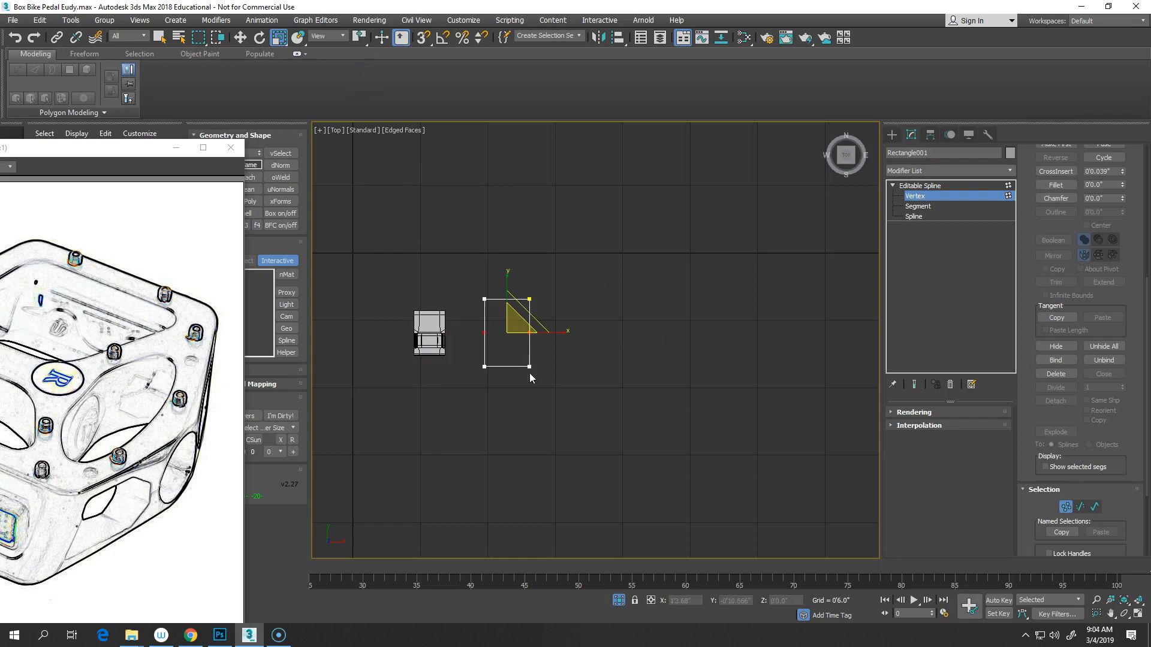
- Scale the two midpoint vertices outward along X about the selection center, turning the rectangle into a hexagon
scroll(685, 455, up, 4)
scroll(624, 329, up, 4)
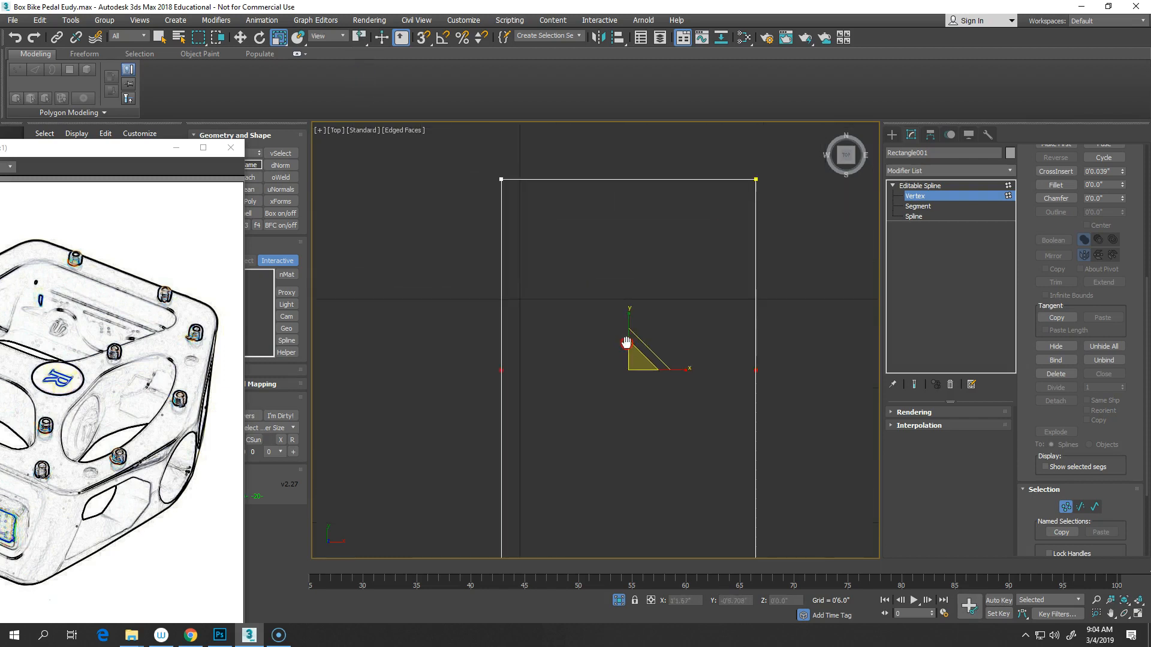
drag(362, 37, 362, 74)
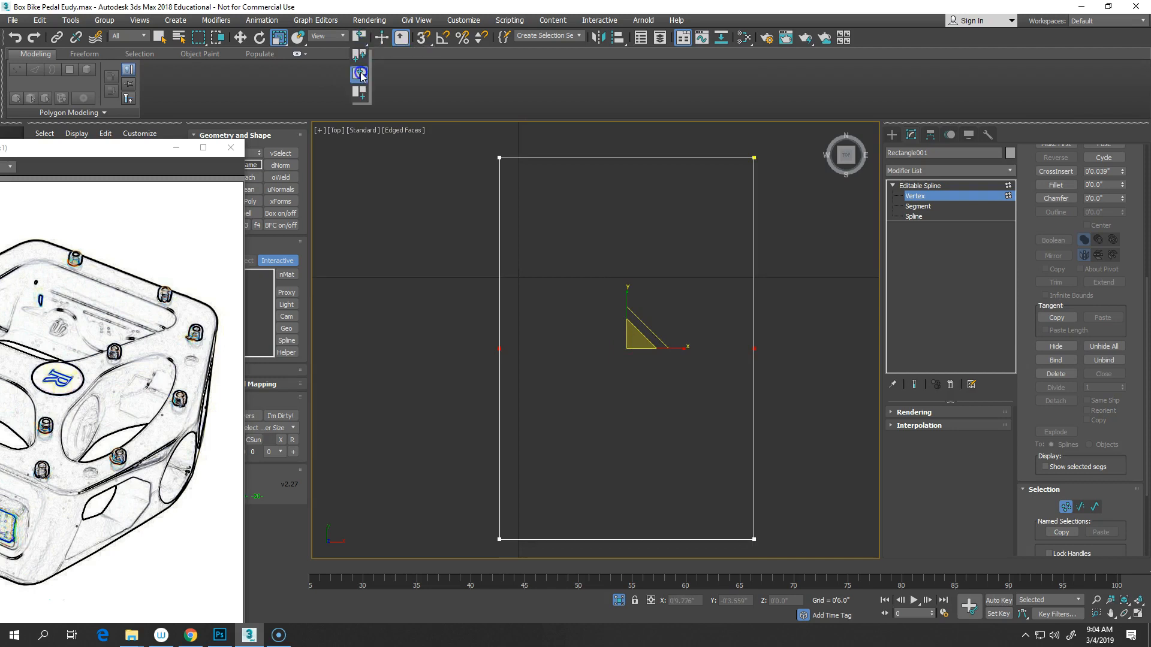
drag(362, 74, 362, 74)
key(r)
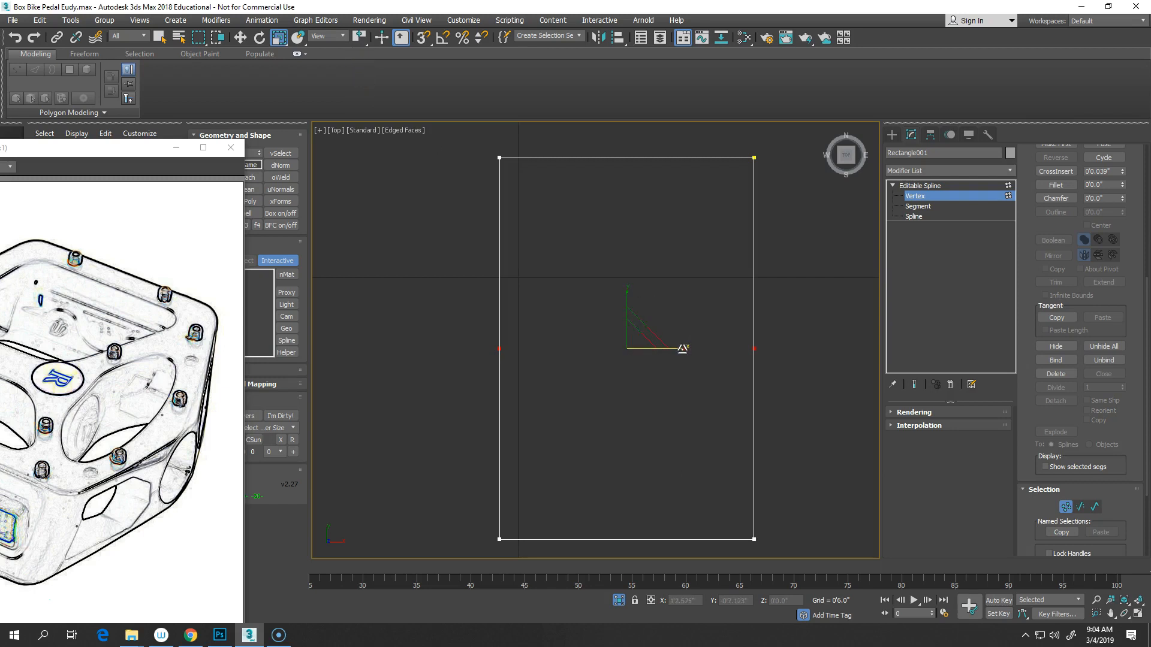
drag(681, 347, 699, 349)
- Select the four upper and lower corner vertices of the hexagon and chamfer them together
drag(140, 152, 292, 53)
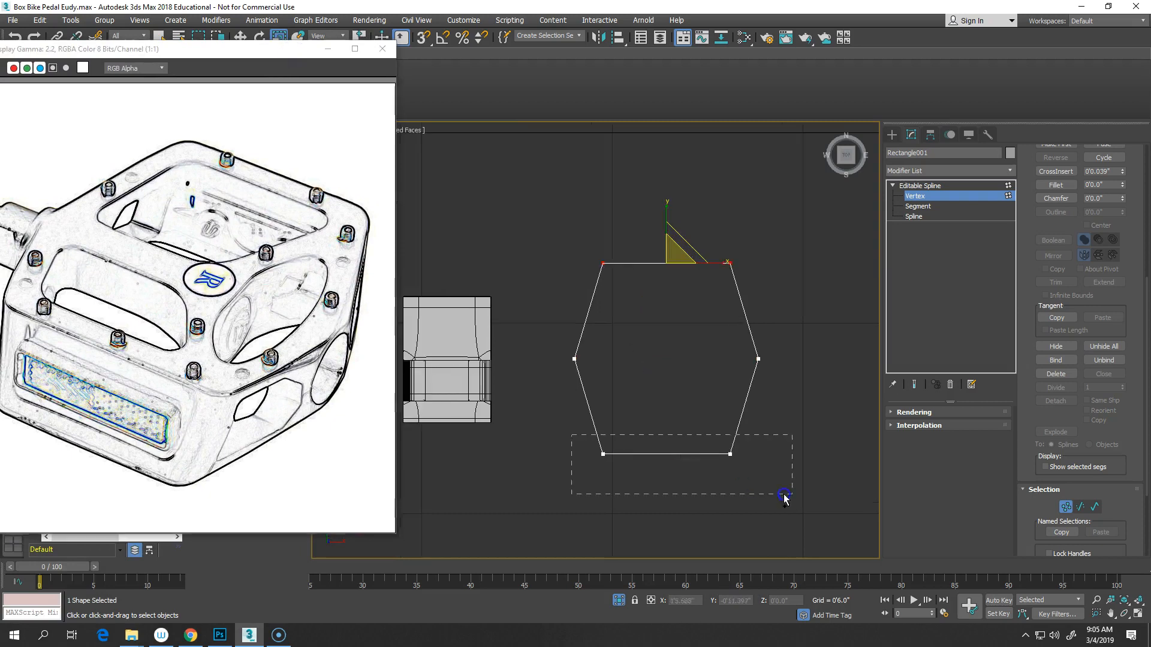
ctrl+drag(784, 497, 790, 501)
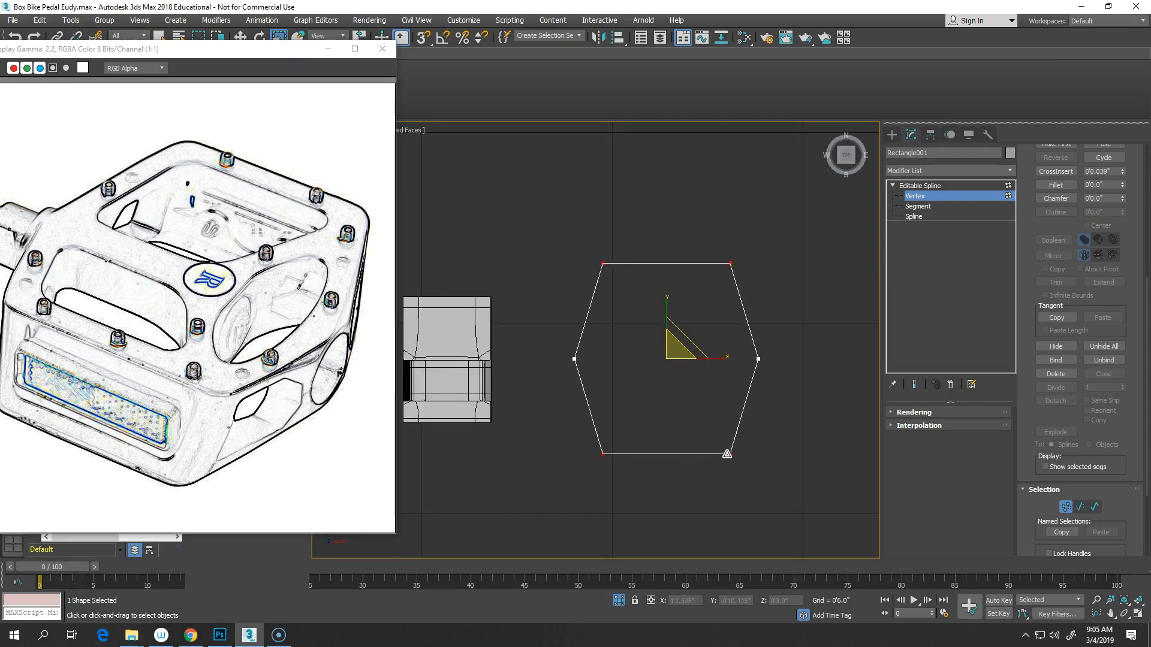
click(1055, 198)
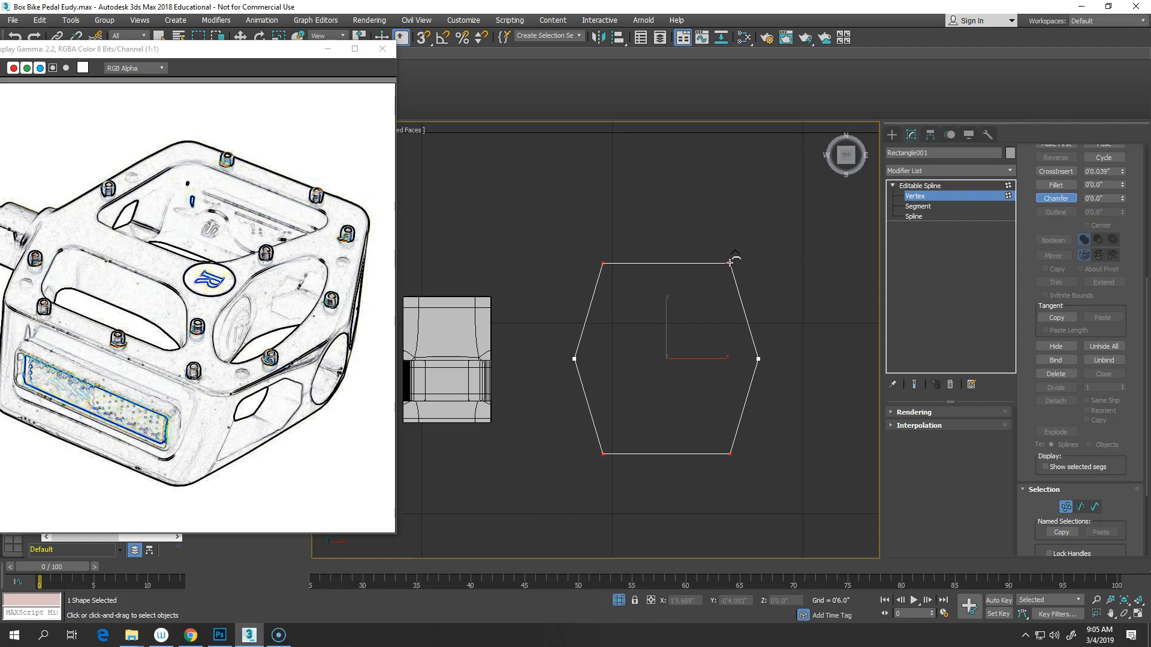
drag(730, 263, 732, 249)
- Select all vertices of the chamfered outline and convert them to Corner type
drag(509, 225, 838, 517)
right_click(698, 367)
right_click(684, 326)
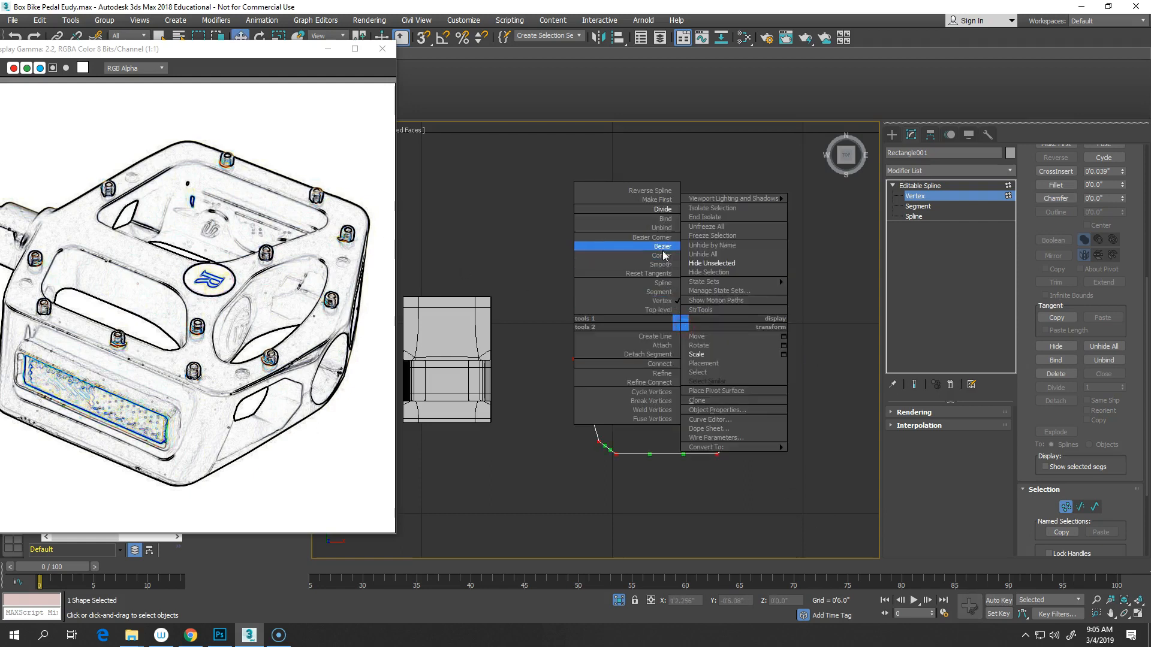
click(661, 255)
click(660, 321)
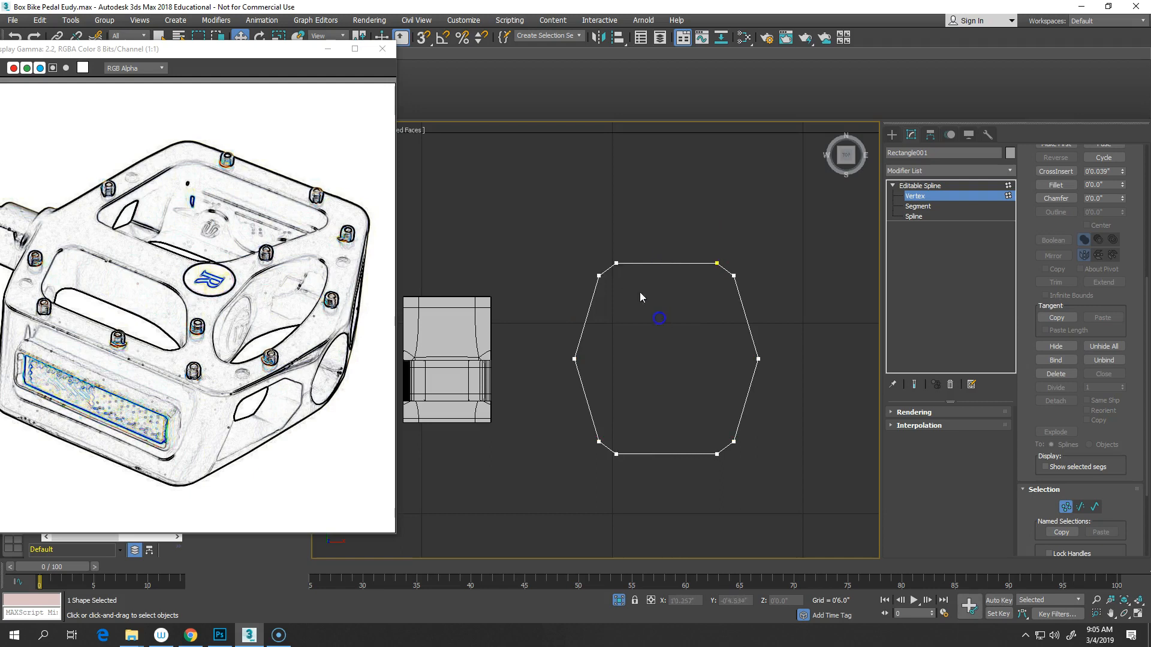
- Try chamfering the eight corner vertices a second time and undo that chamfer
drag(600, 253, 771, 326)
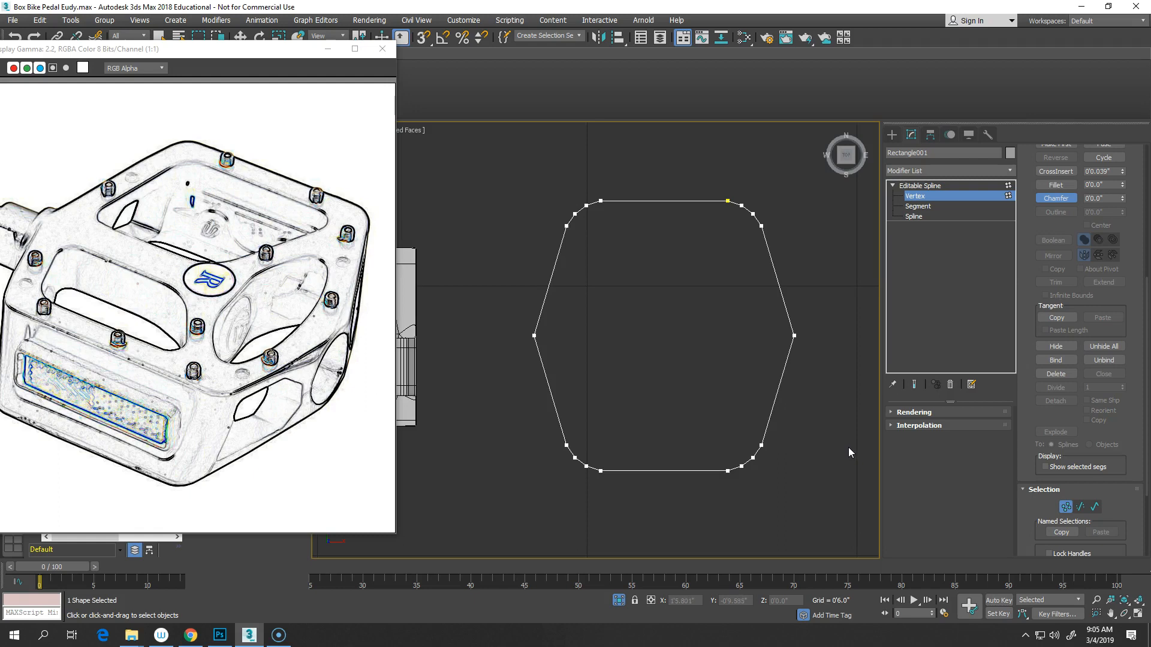
key(ctrl+z)
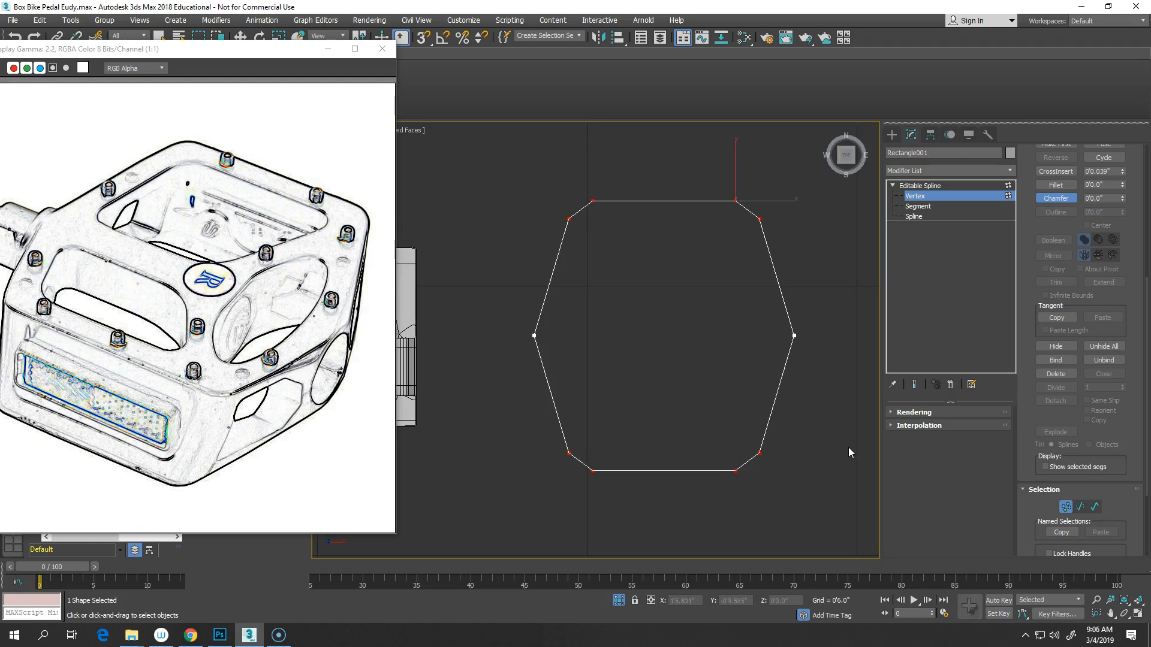
middle_drag(687, 385, 689, 391)
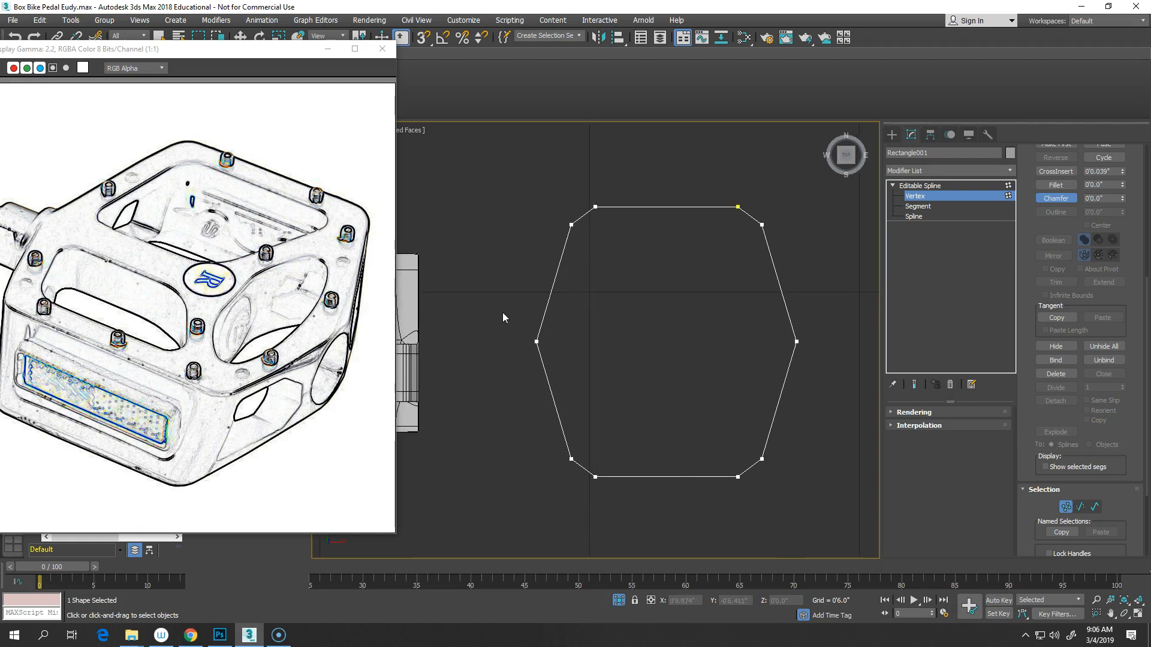
- Select the two side midpoint vertices and chamfer them into short vertical edges
drag(495, 307, 862, 379)
drag(797, 339, 803, 320)
key(w)
- Bring the whole pedal.png reference into view and convert all outline vertices, including the new side ones, to Corner
drag(491, 292, 583, 382)
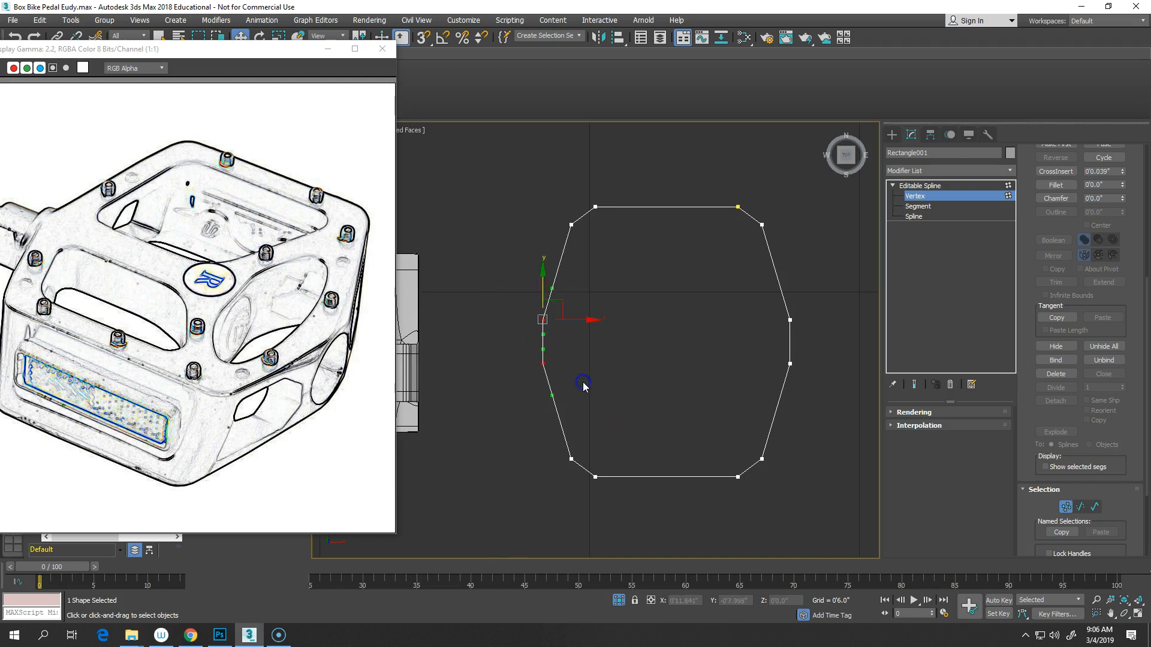
drag(268, 60, 345, 46)
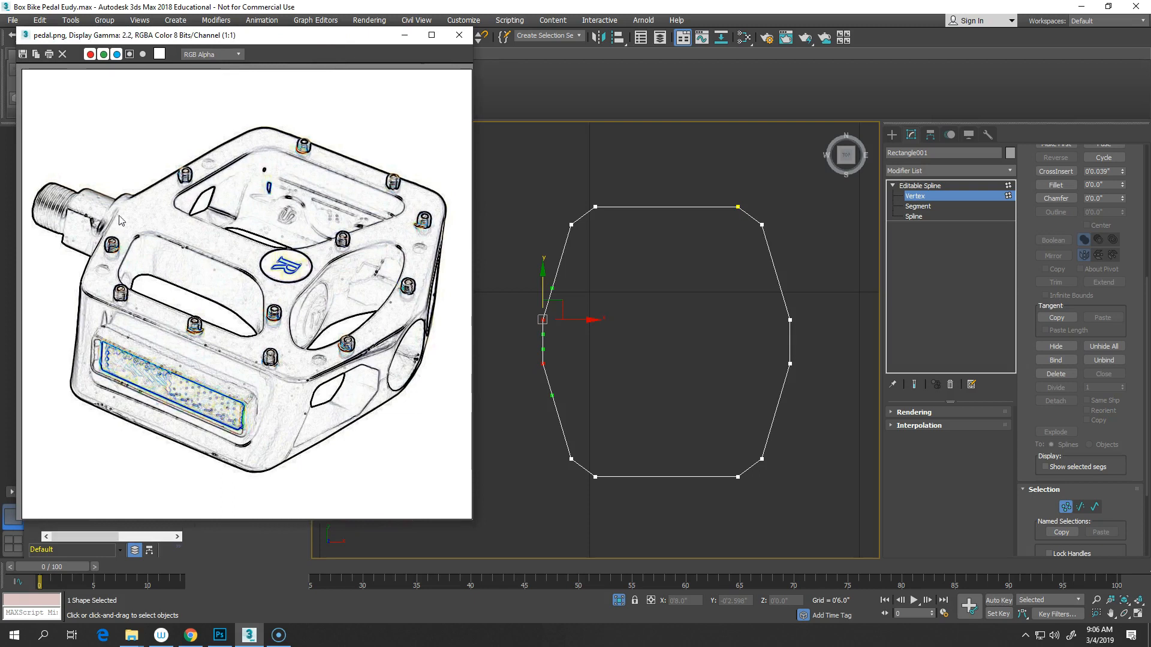
right_click(567, 321)
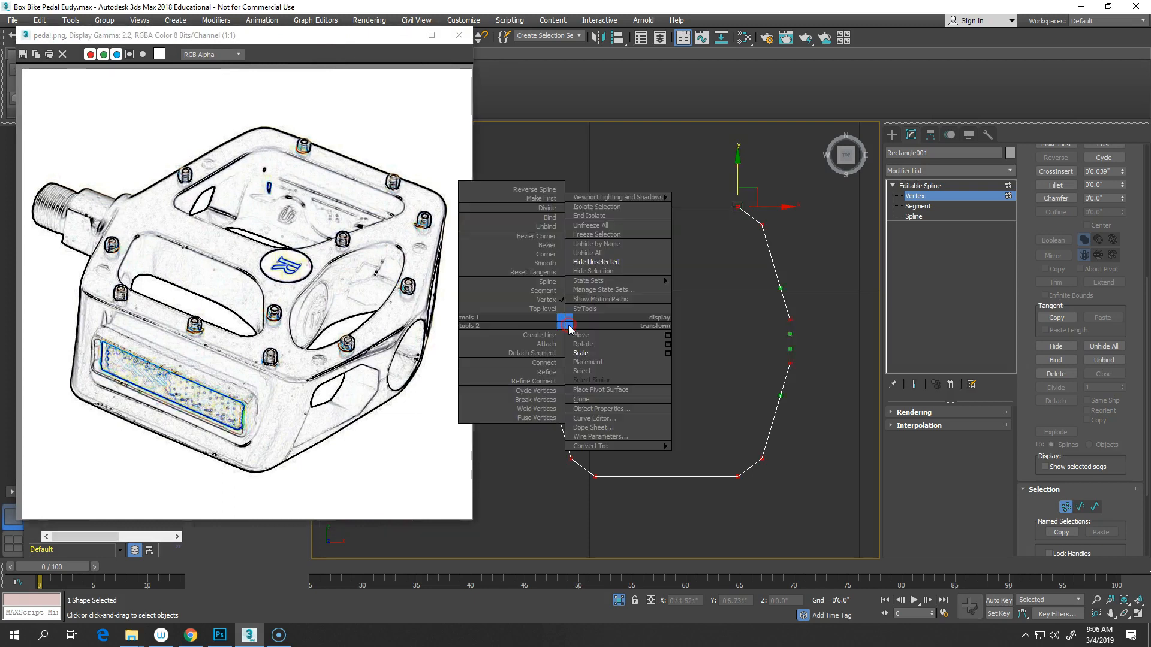
click(548, 257)
- Try scaling the two left-edge vertices of the outline apart along Y and undo the scaling
drag(528, 307, 555, 353)
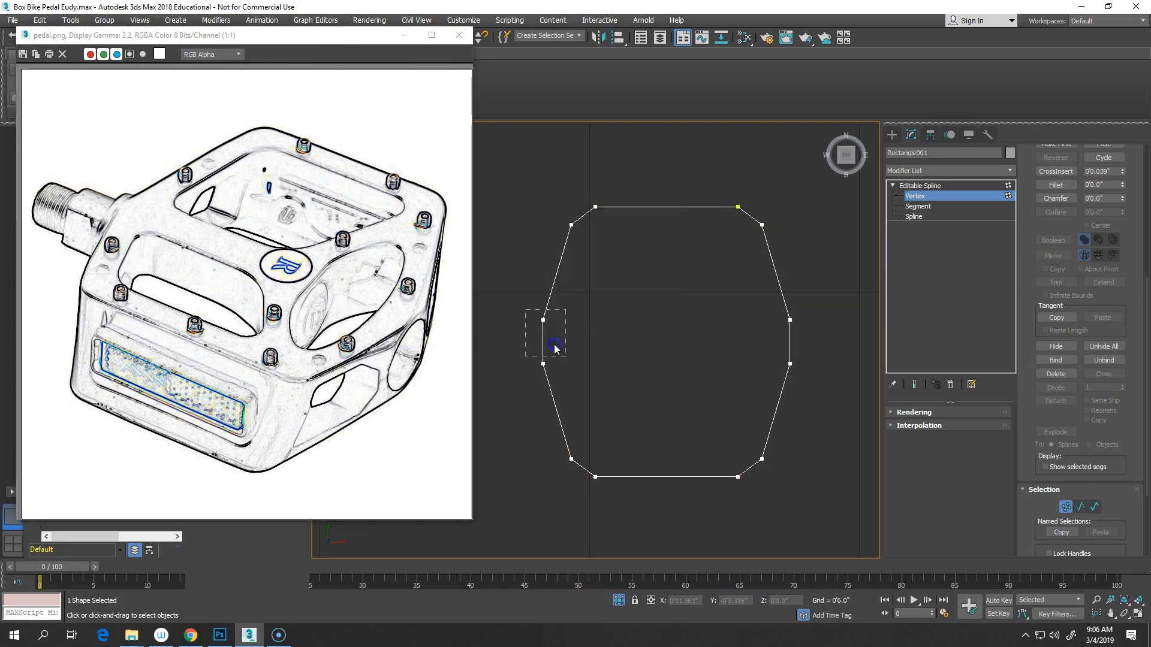
right_click(576, 349)
click(592, 381)
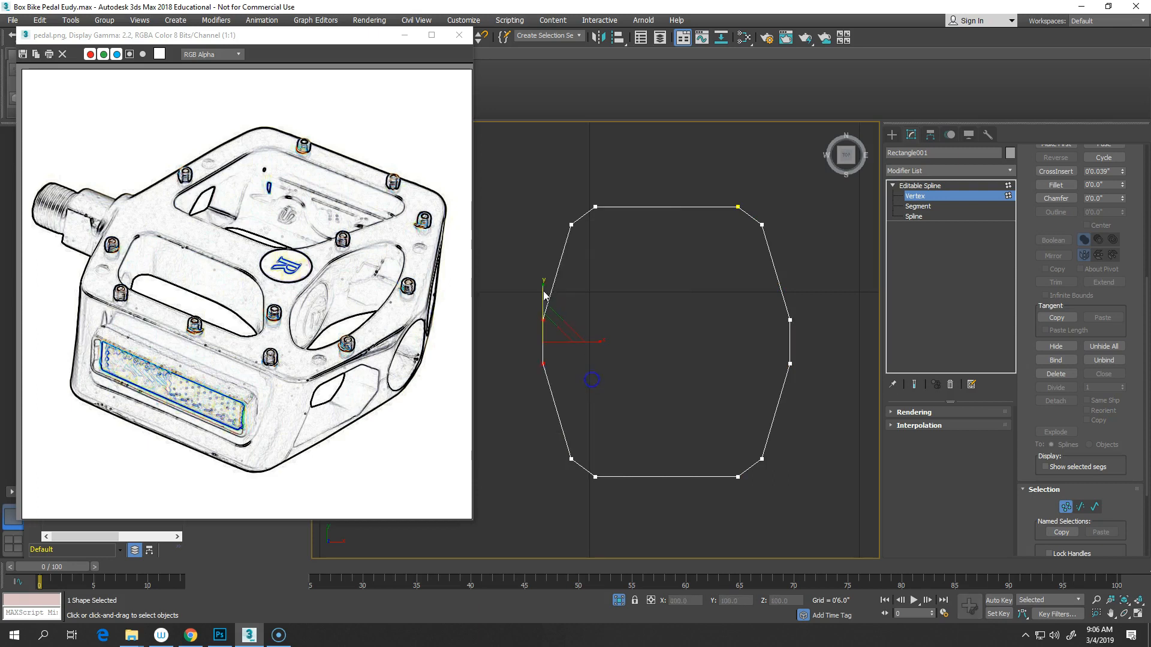
drag(540, 288, 541, 272)
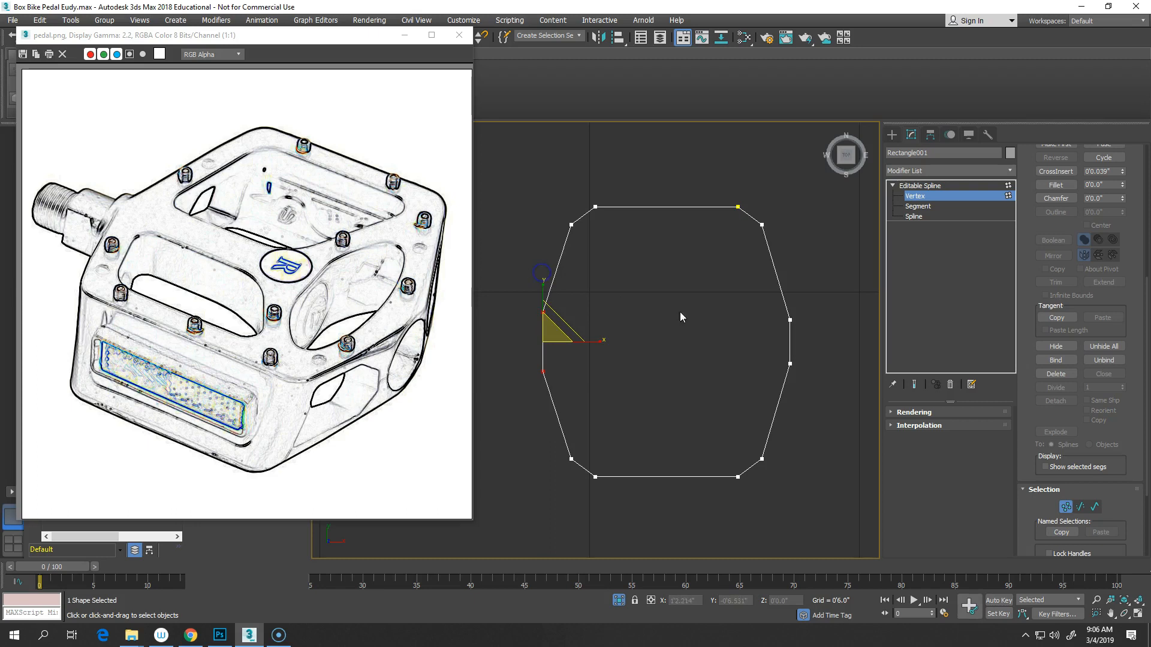
click(744, 323)
key(ctrl+z)
key(ctrl+z)
click(642, 390)
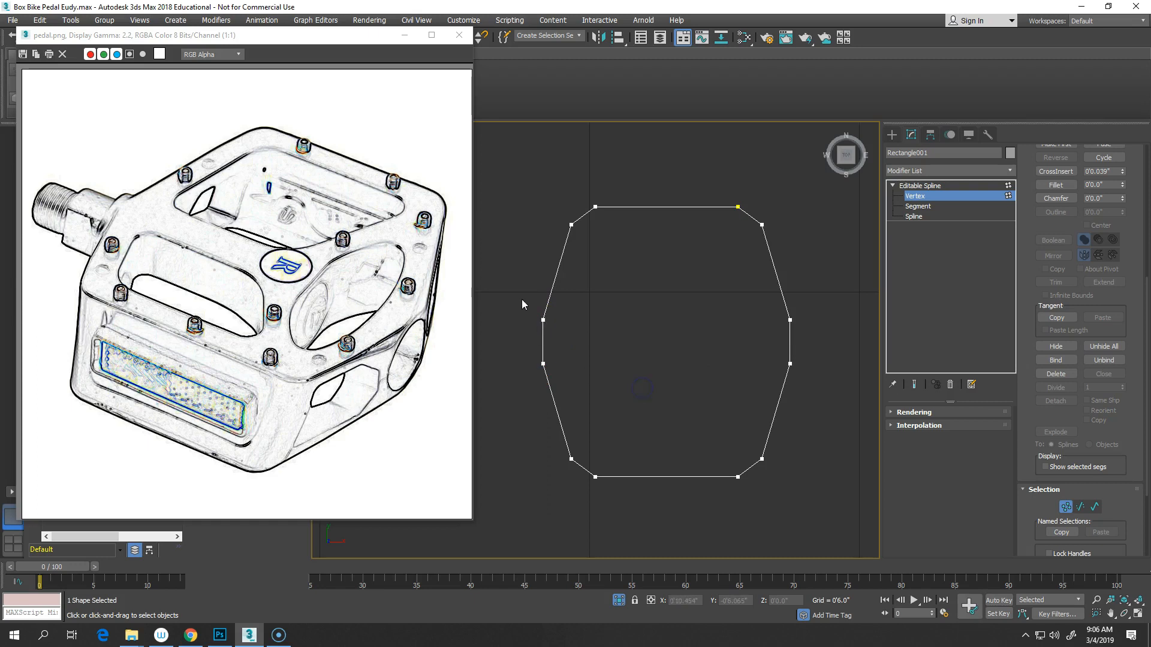
- Scale the two left-edge vertices apart along Y to lengthen the outline's left vertical edge
drag(520, 295, 547, 355)
drag(541, 284, 541, 261)
click(561, 313)
- Select the whole spline at spline level, try outlining it inward, and remove the resulting inner loop
click(913, 216)
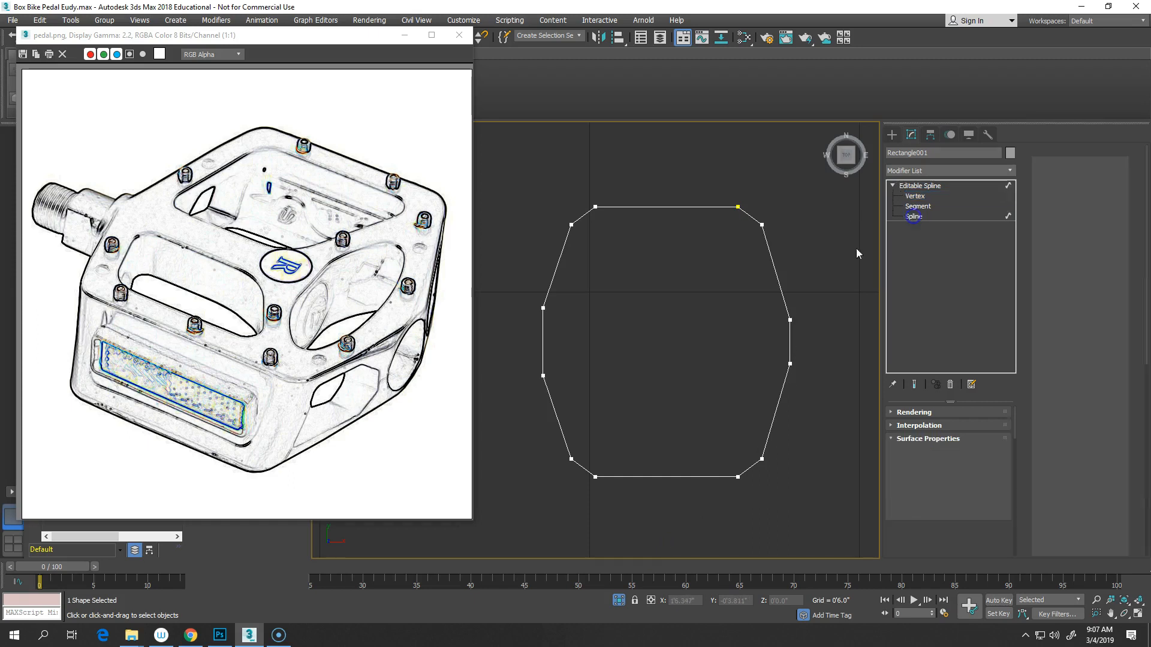
click(779, 278)
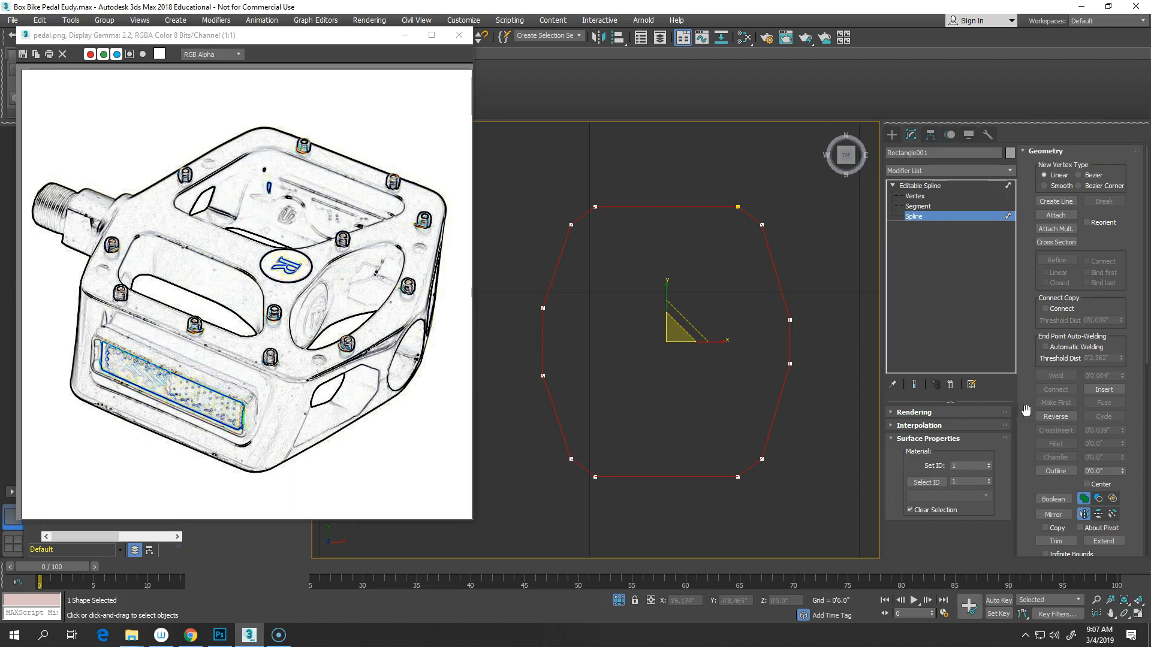
drag(1024, 426, 1013, 198)
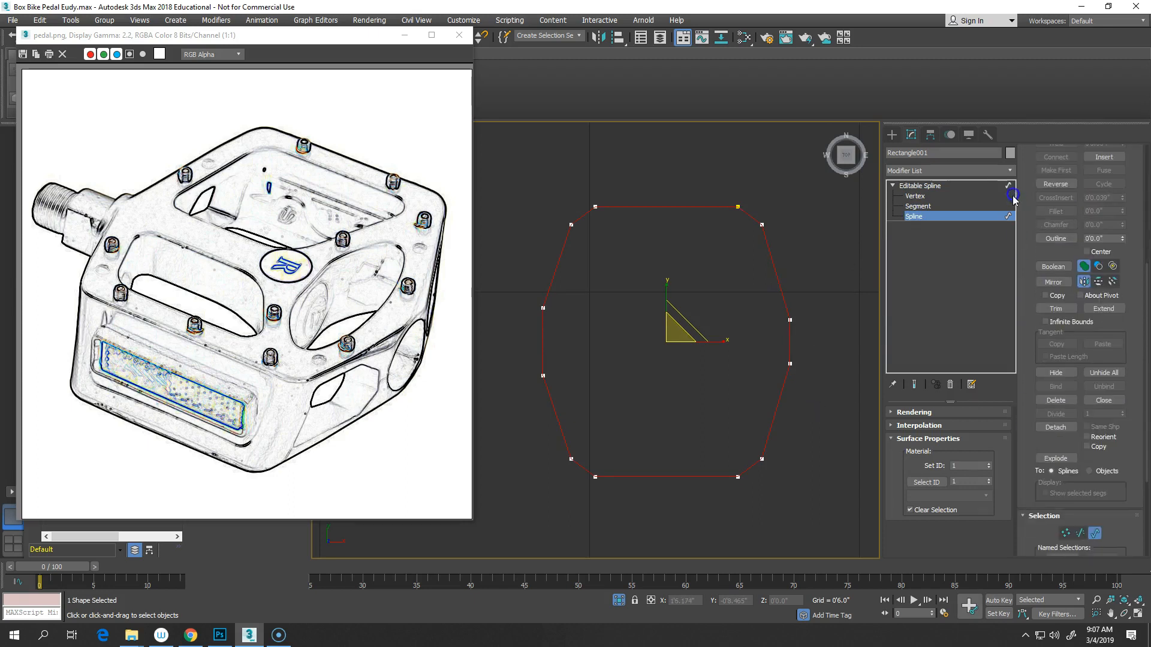
click(1056, 238)
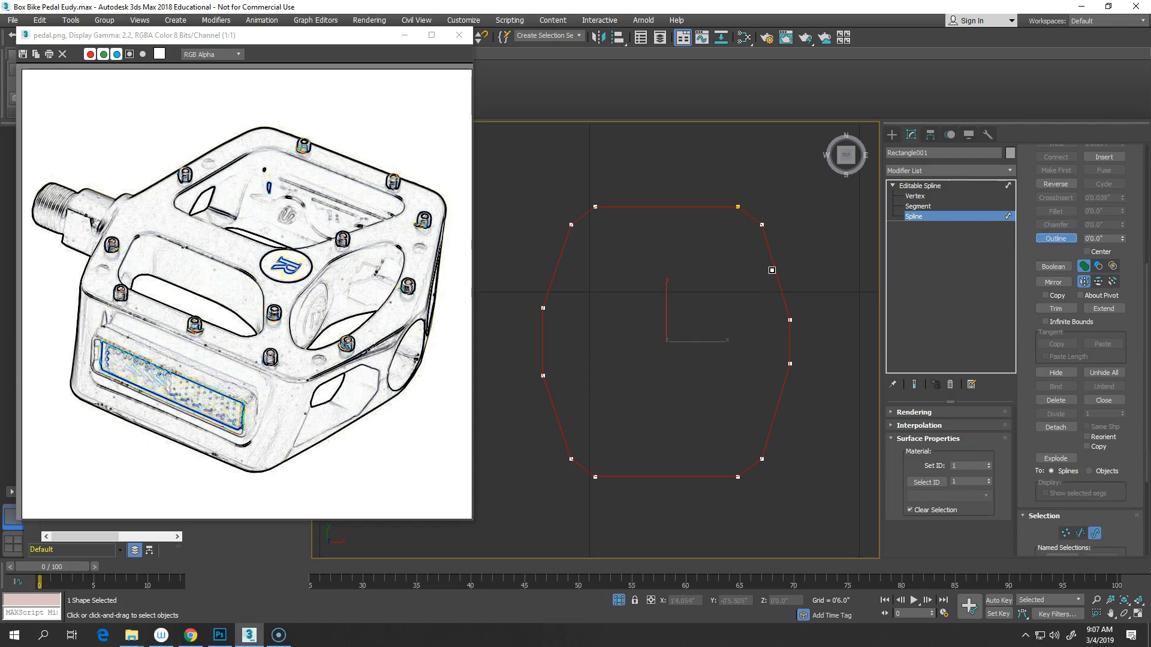
drag(773, 269, 773, 220)
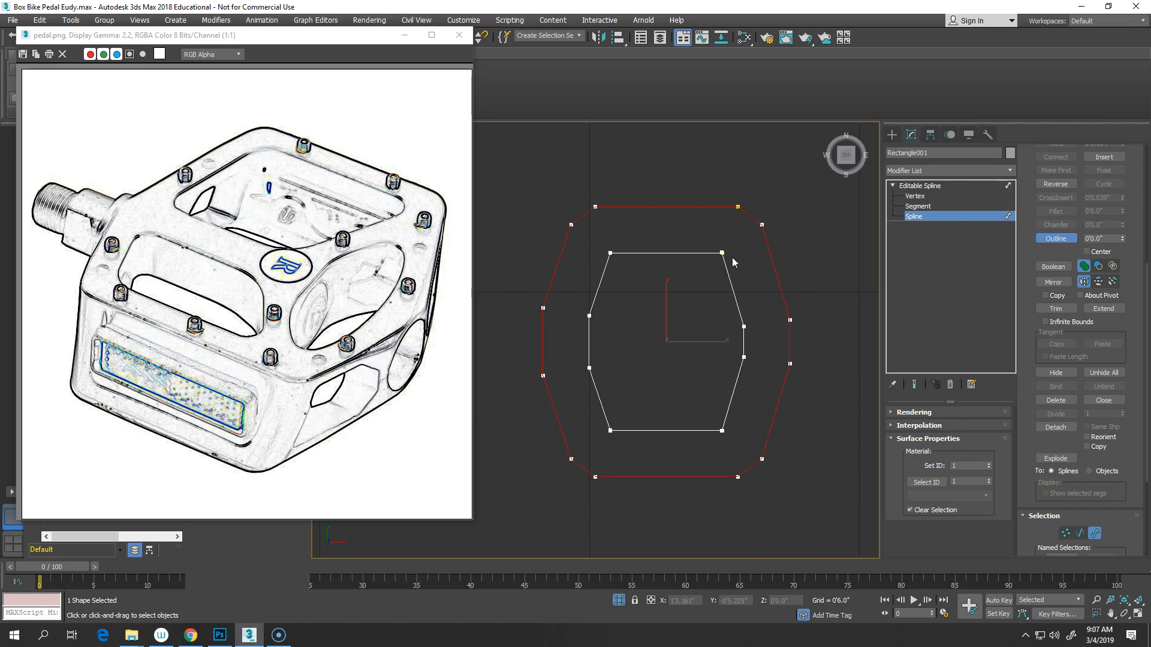
key(Delete)
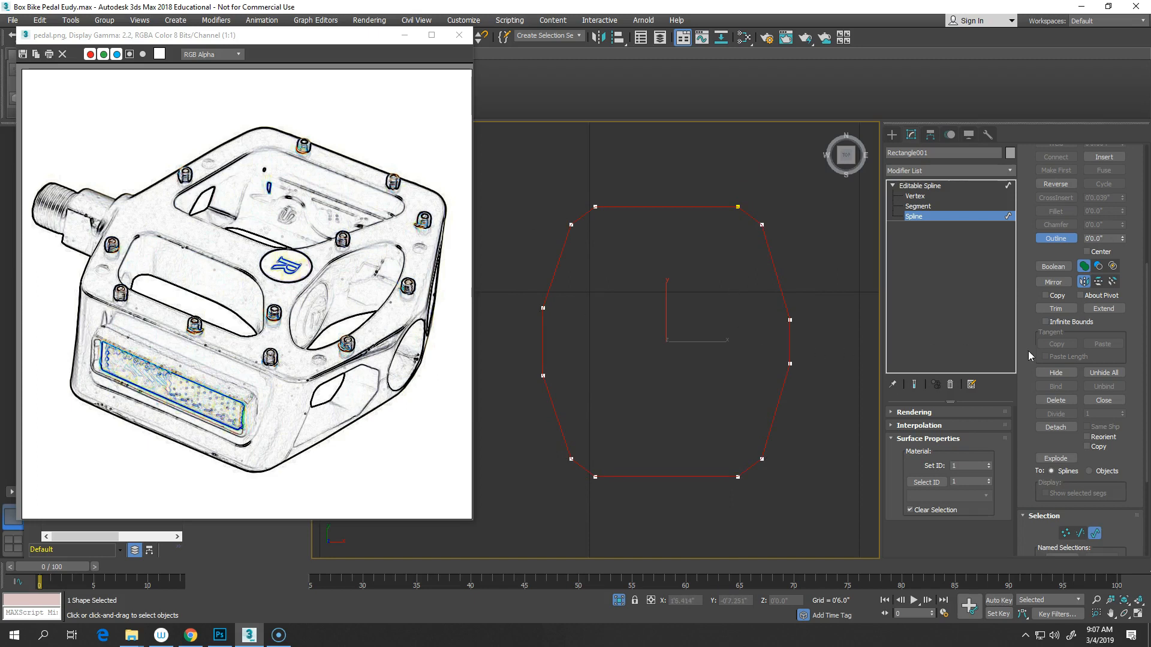
- Enable Center for the outline operation and outline the spline into an outer and an inner loop
click(1086, 252)
drag(790, 347, 800, 310)
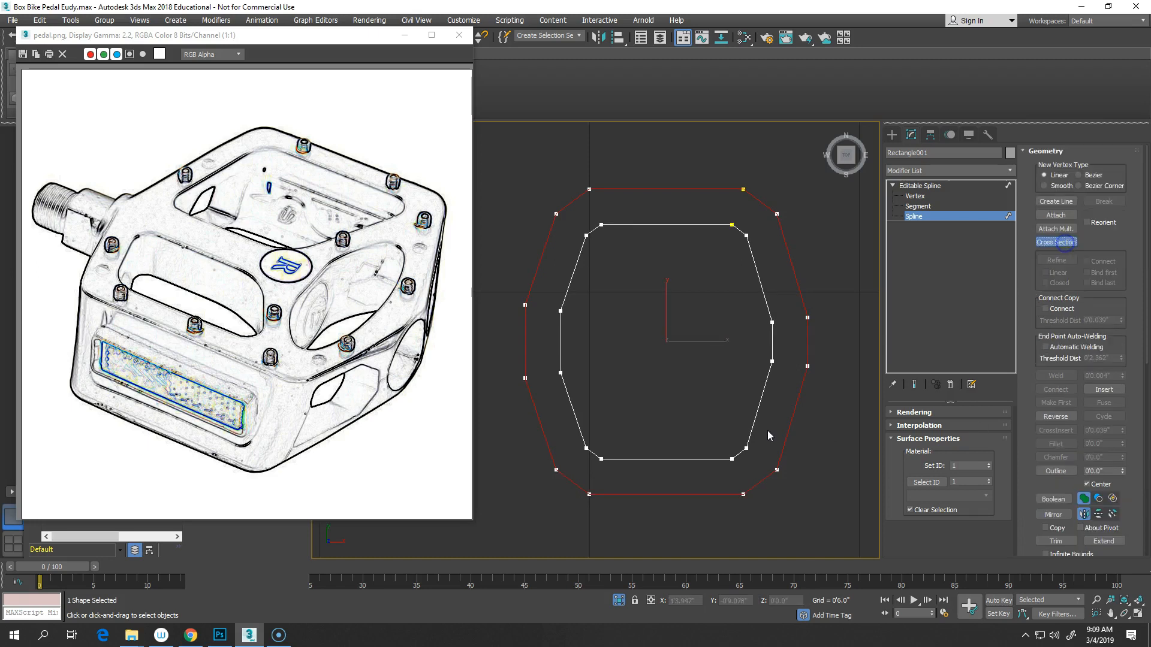
- Try Cross Section from the outer loop to the inner loop
click(808, 331)
click(773, 338)
right_click(772, 339)
- Apply the CrossSection modifier to the two loops and remove it from the stack
click(949, 170)
scroll(940, 296, down, 1)
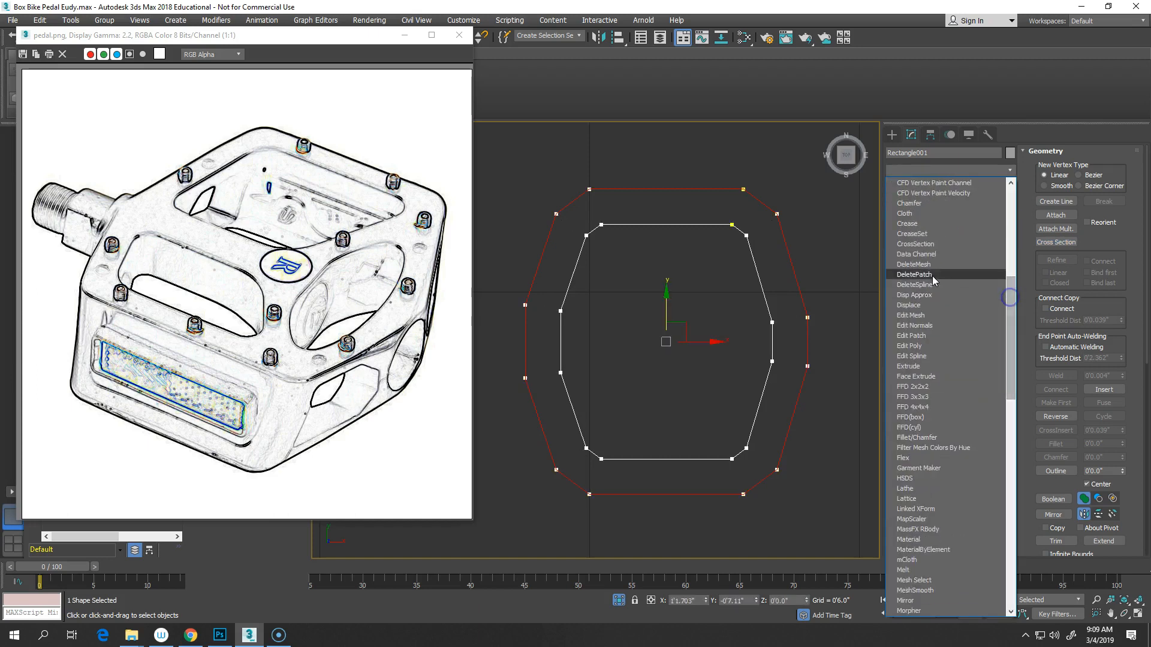
click(915, 244)
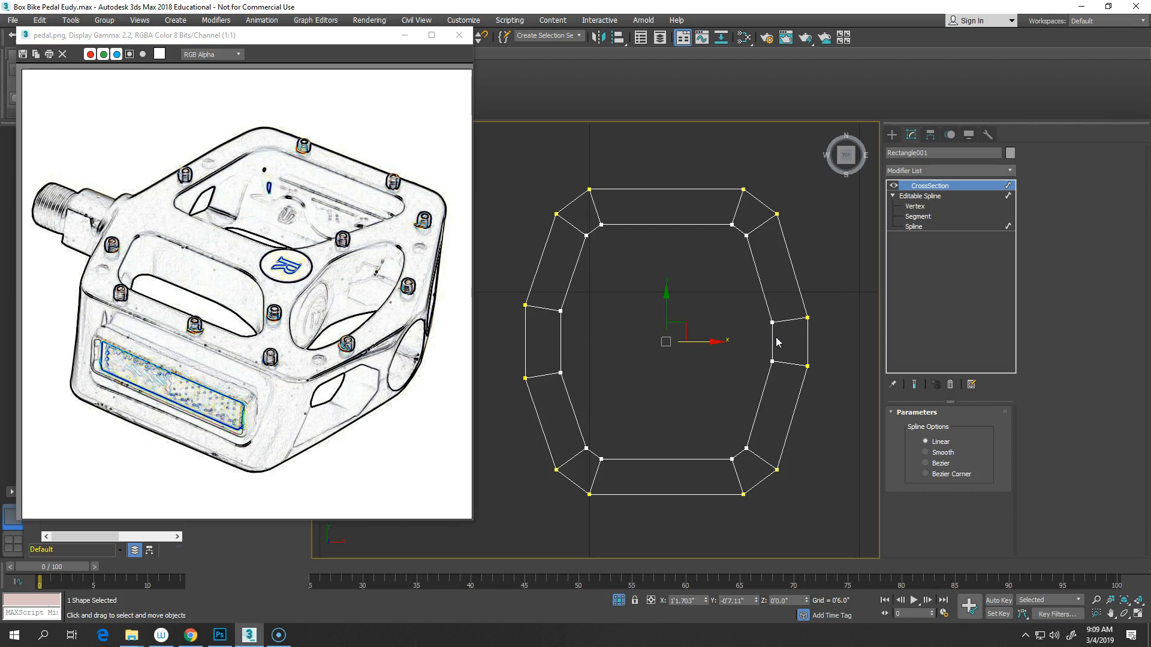
click(951, 384)
- Connect the outer loop to the inner one with the editable spline's Cross Section and undo it, moving the reference image aside
click(1059, 243)
click(796, 285)
click(764, 296)
right_click(765, 298)
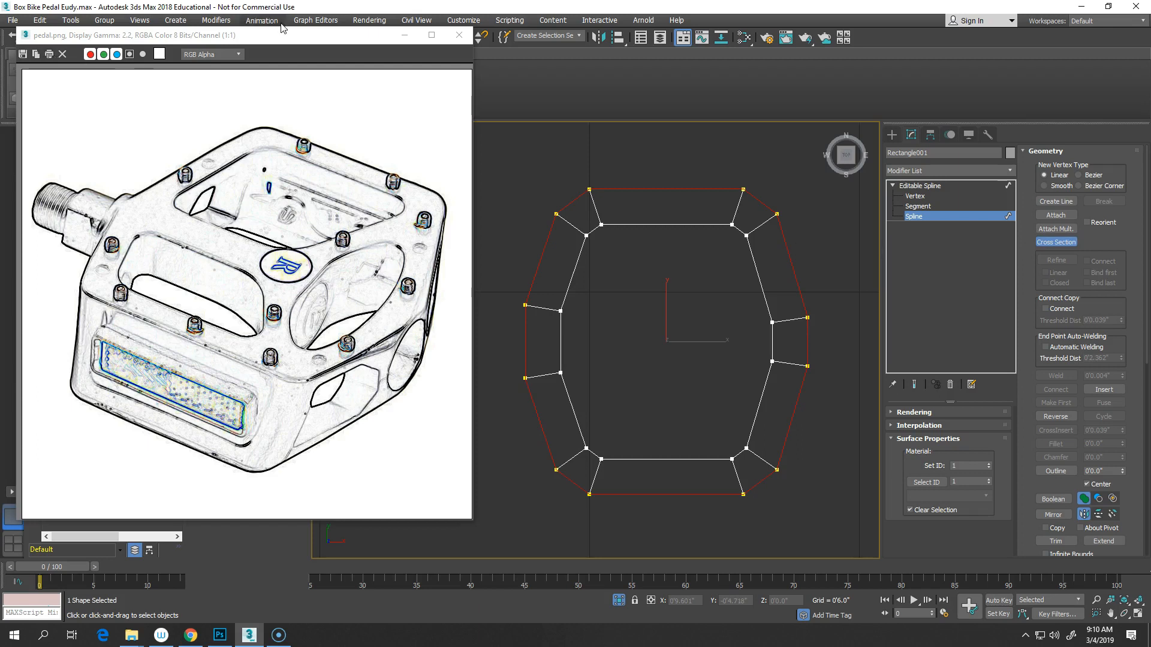
drag(285, 40, 265, 151)
click(16, 39)
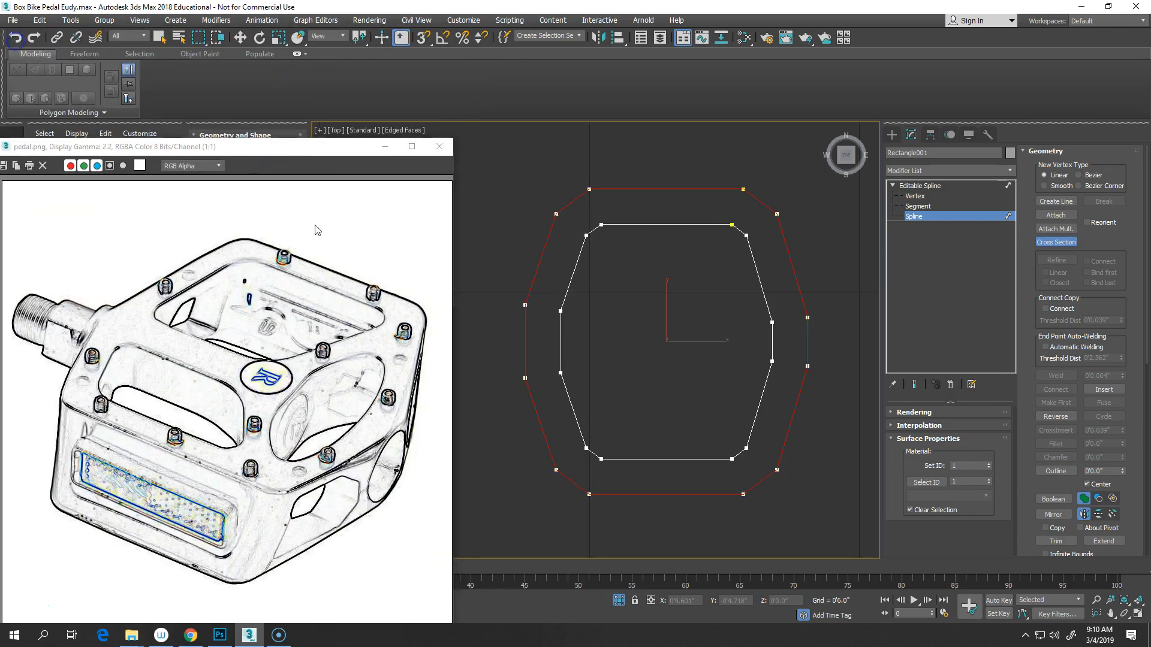
click(856, 304)
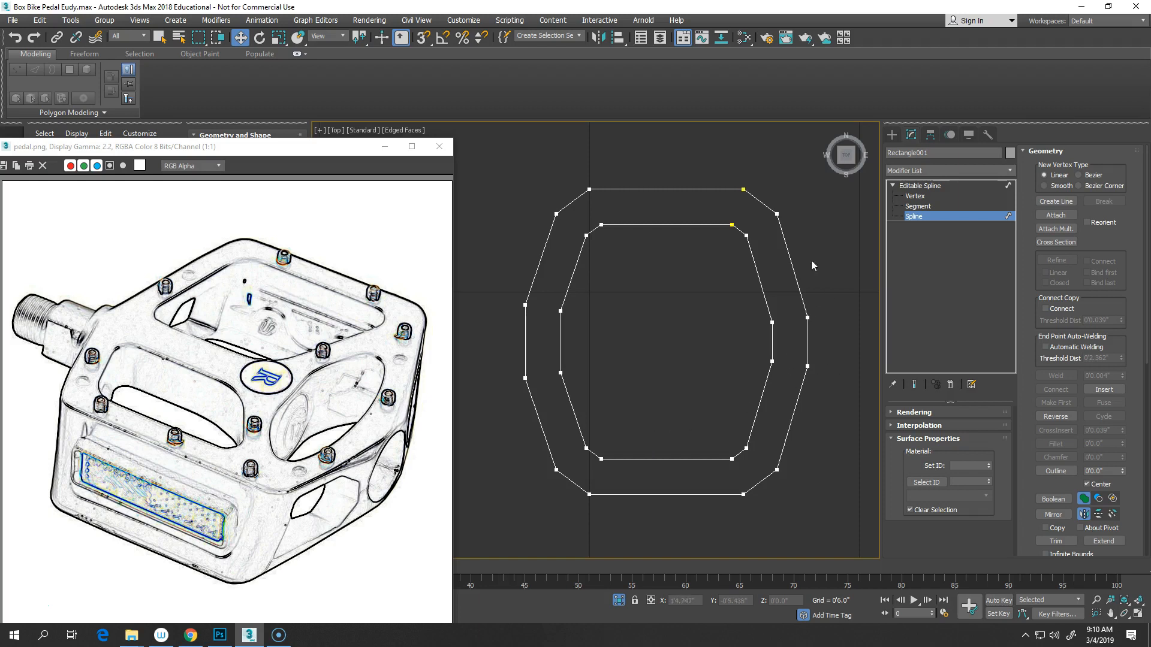
- Reverse the direction of the inner spline and clear the selection
click(766, 305)
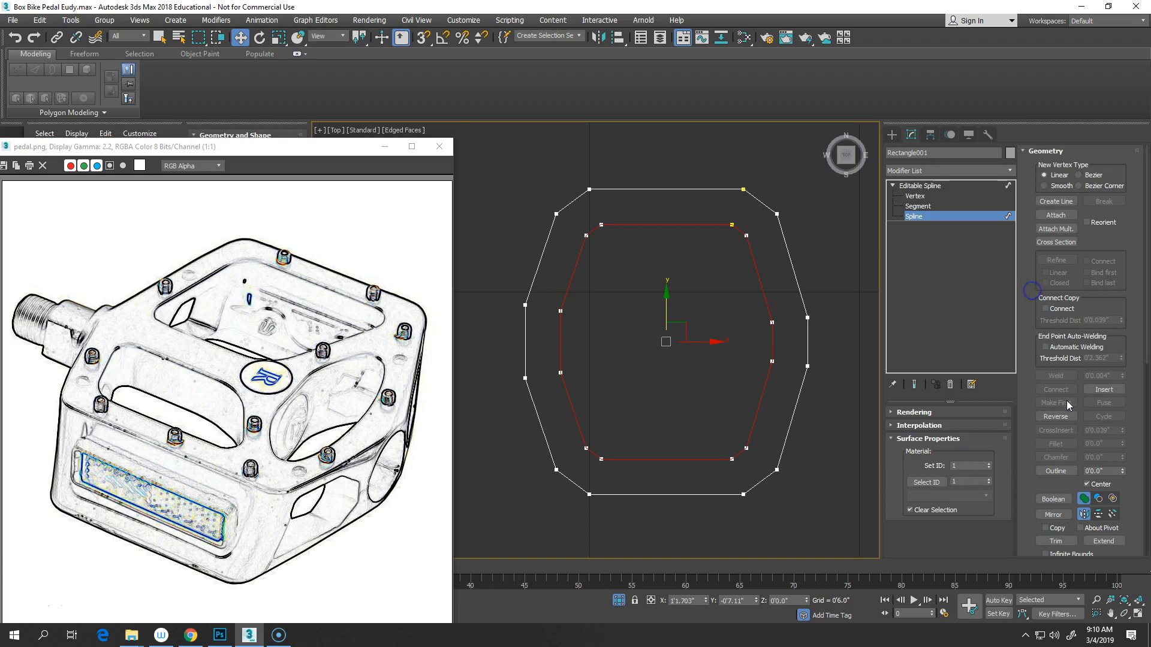
click(1056, 417)
click(823, 457)
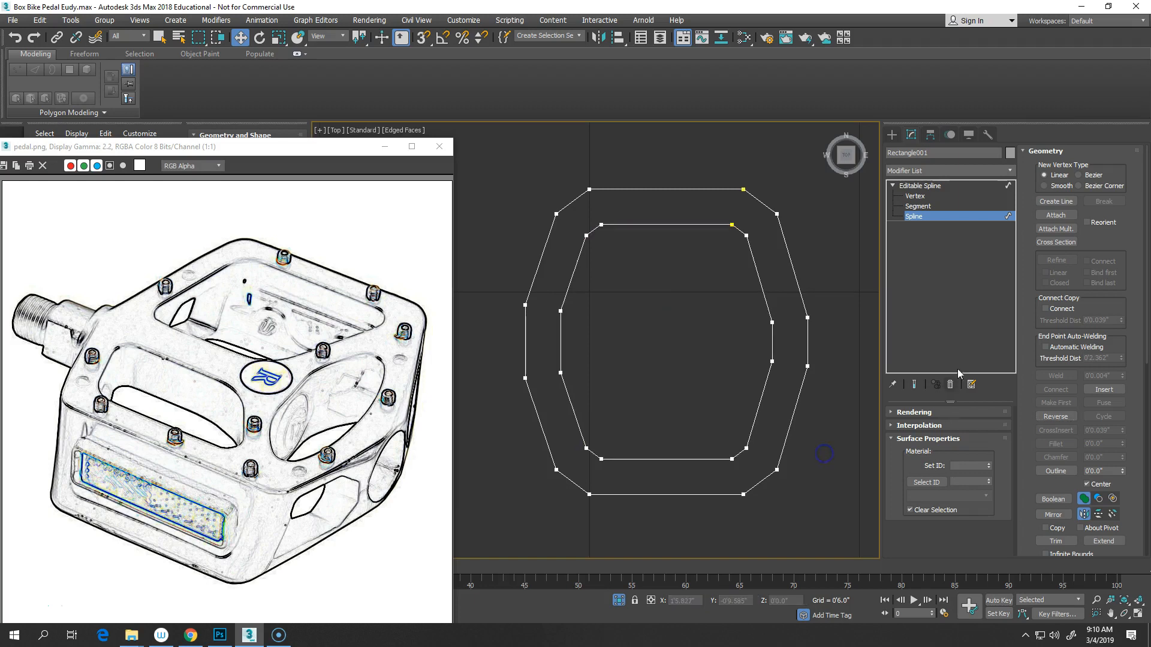
- Try Cross Section between the two loops with only the inner one reversed, and undo the connections
click(1056, 242)
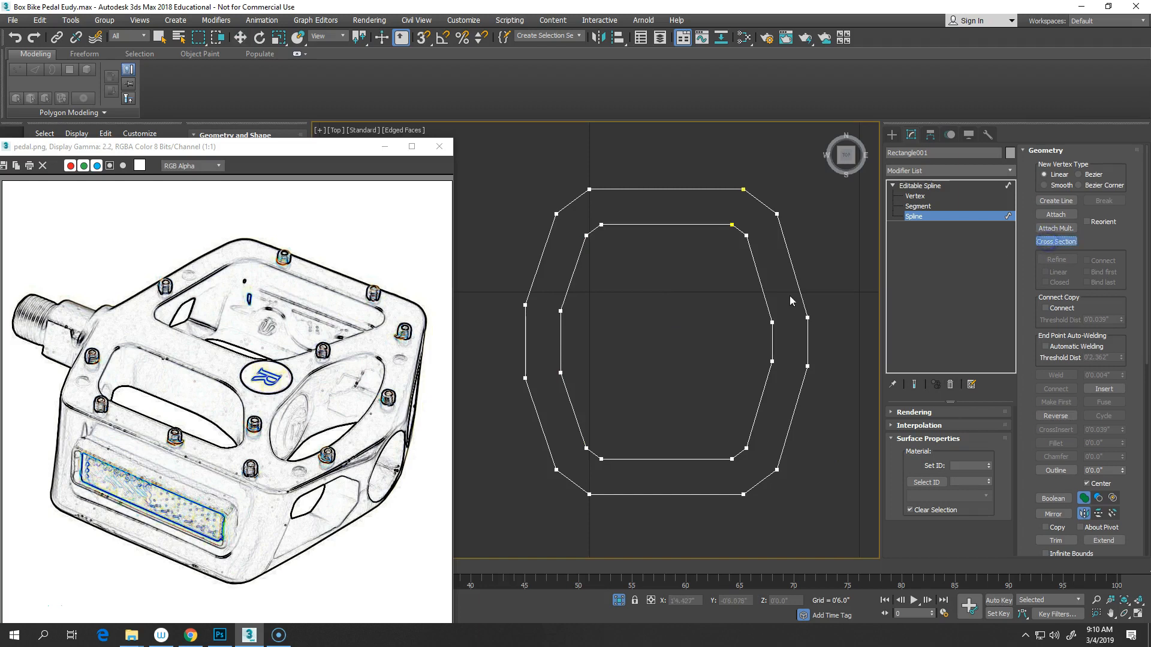
click(770, 304)
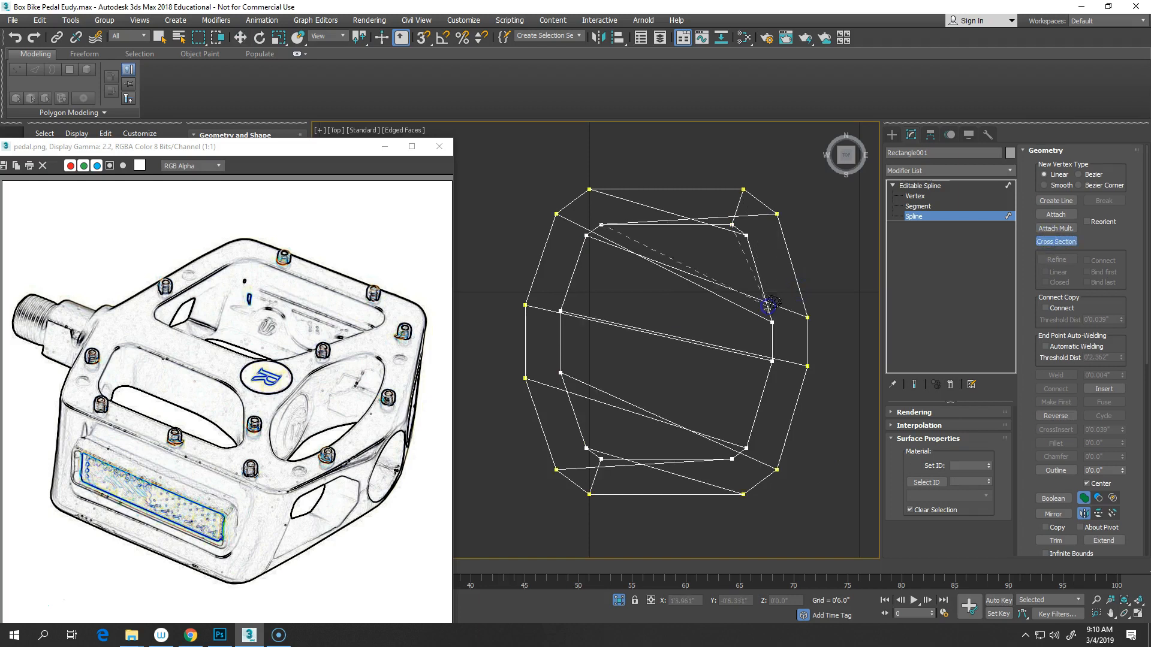
right_click(746, 360)
key(ctrl+z)
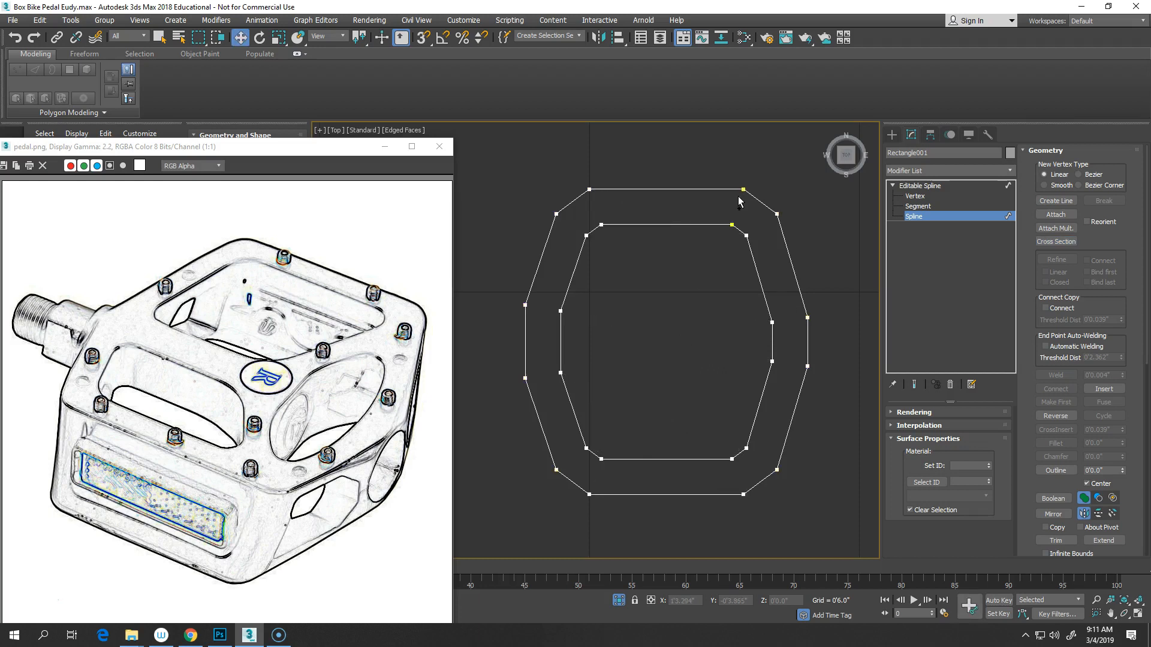
- Reverse the outer spline as well and connect it to the inner spline with Cross Section
click(794, 265)
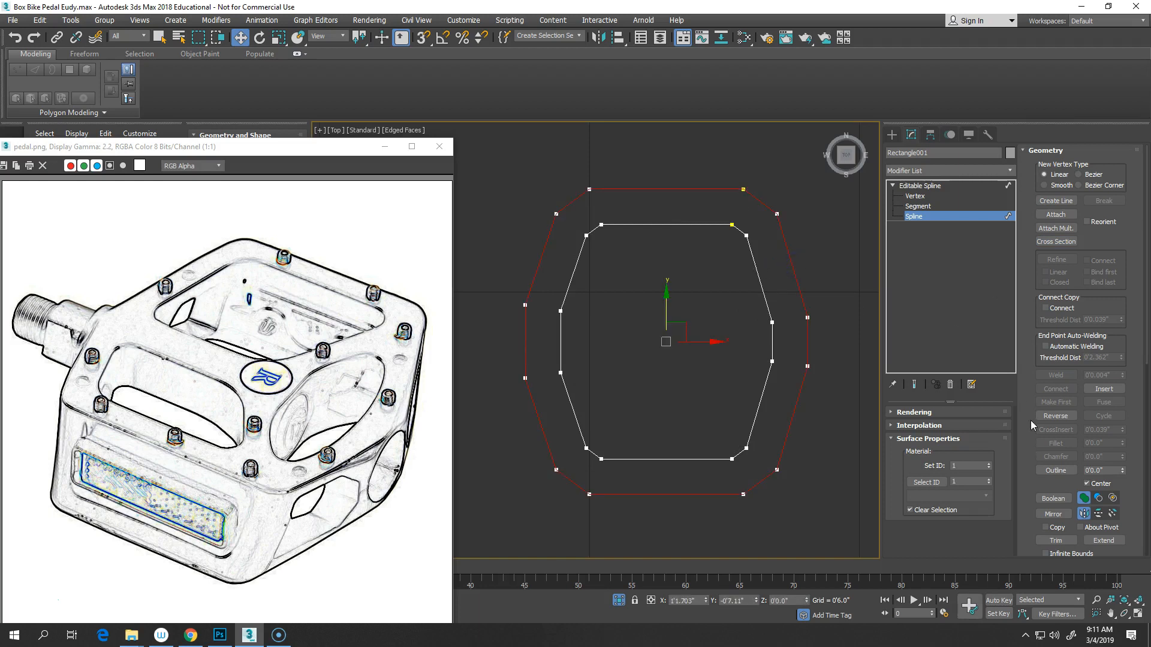
click(1055, 415)
click(1056, 240)
click(753, 274)
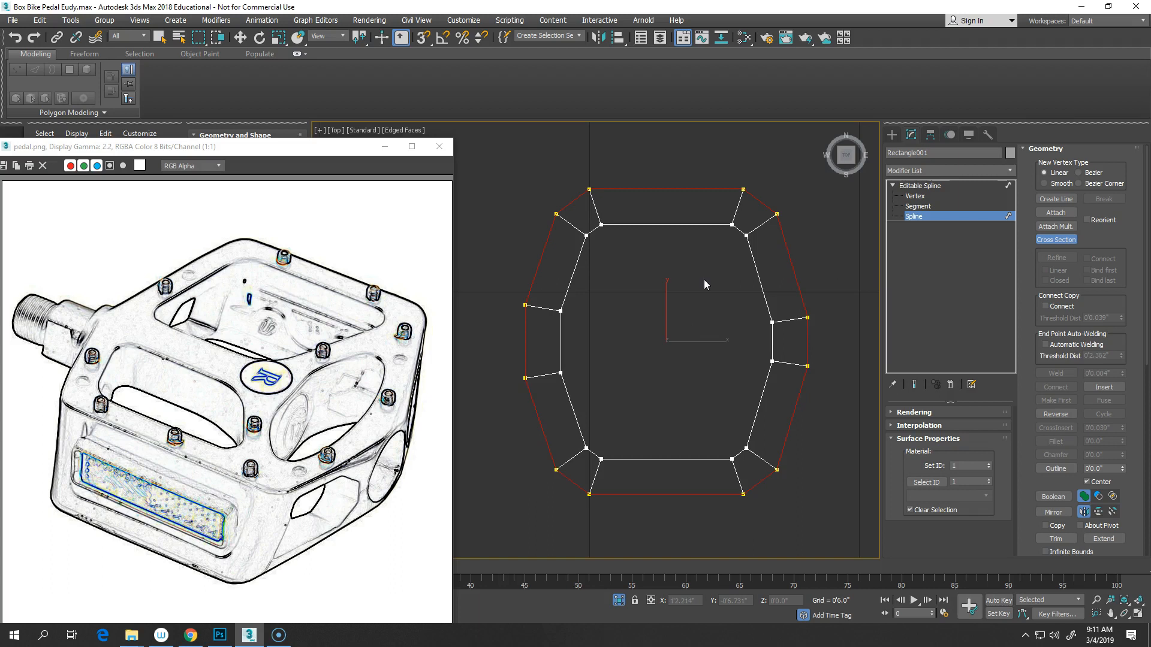
- Display the vertex numbers on the frame spline to examine the vertex order of both loops, and hide them again
click(916, 197)
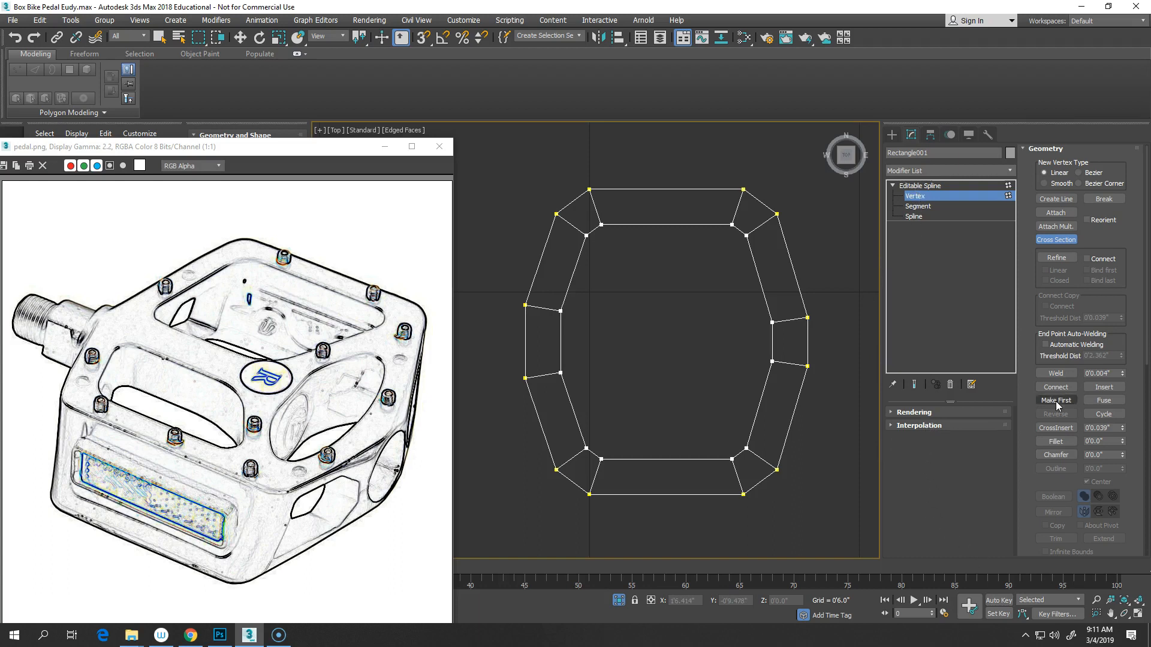
scroll(1027, 437, down, 3)
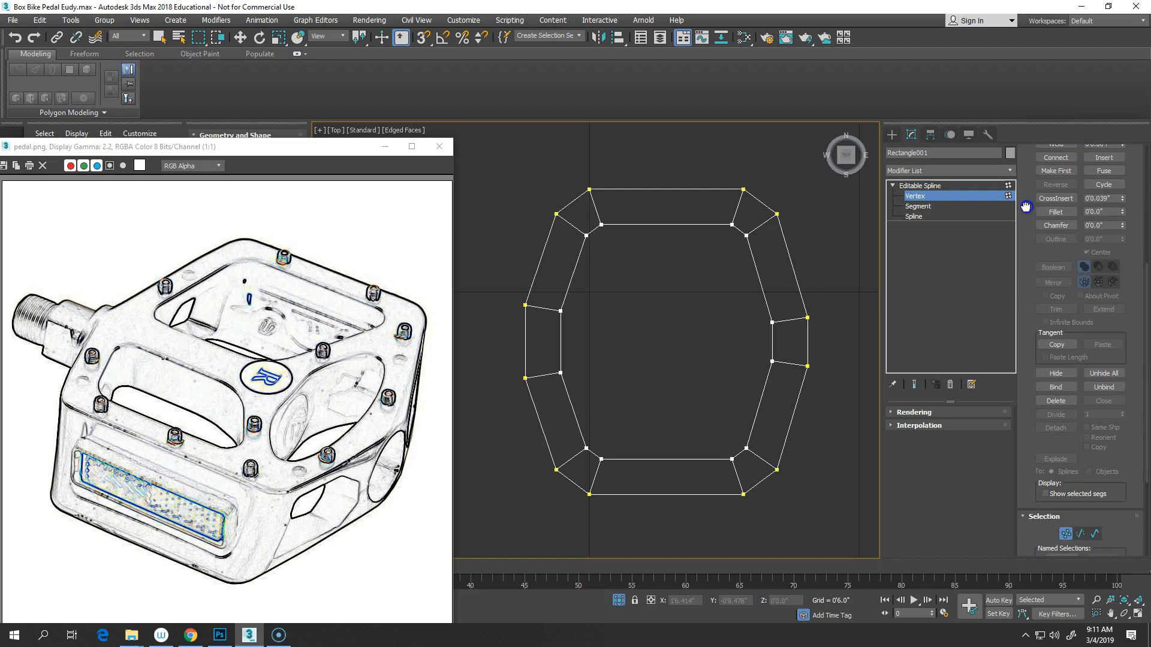
scroll(1049, 395, up, 3)
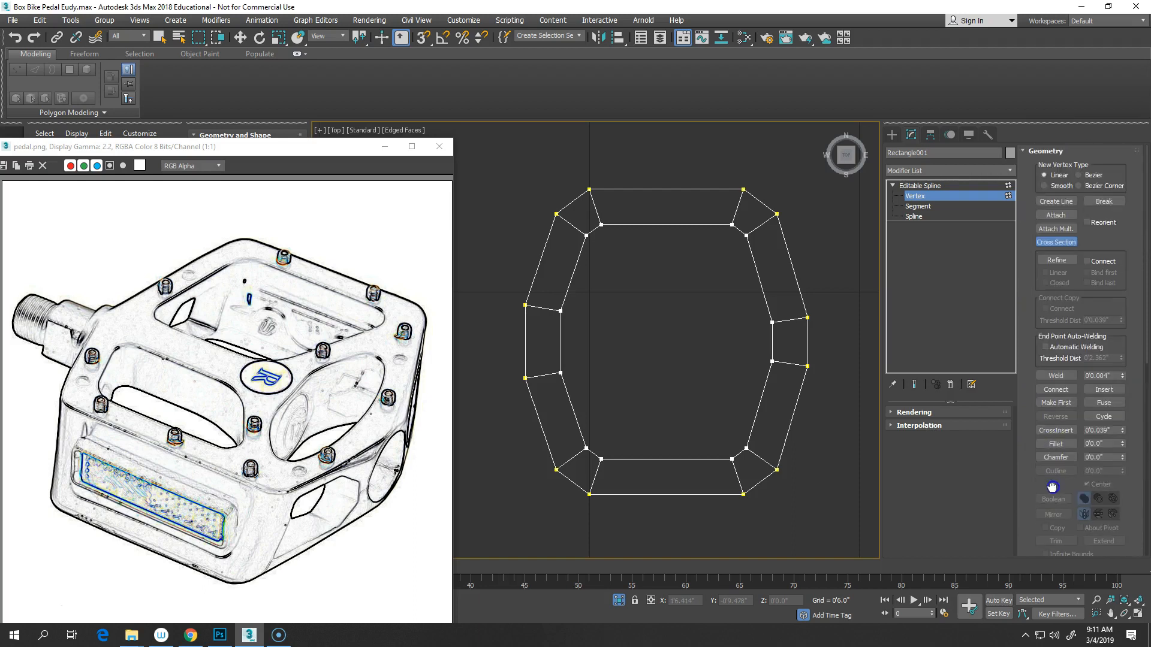
drag(1052, 487, 1036, 200)
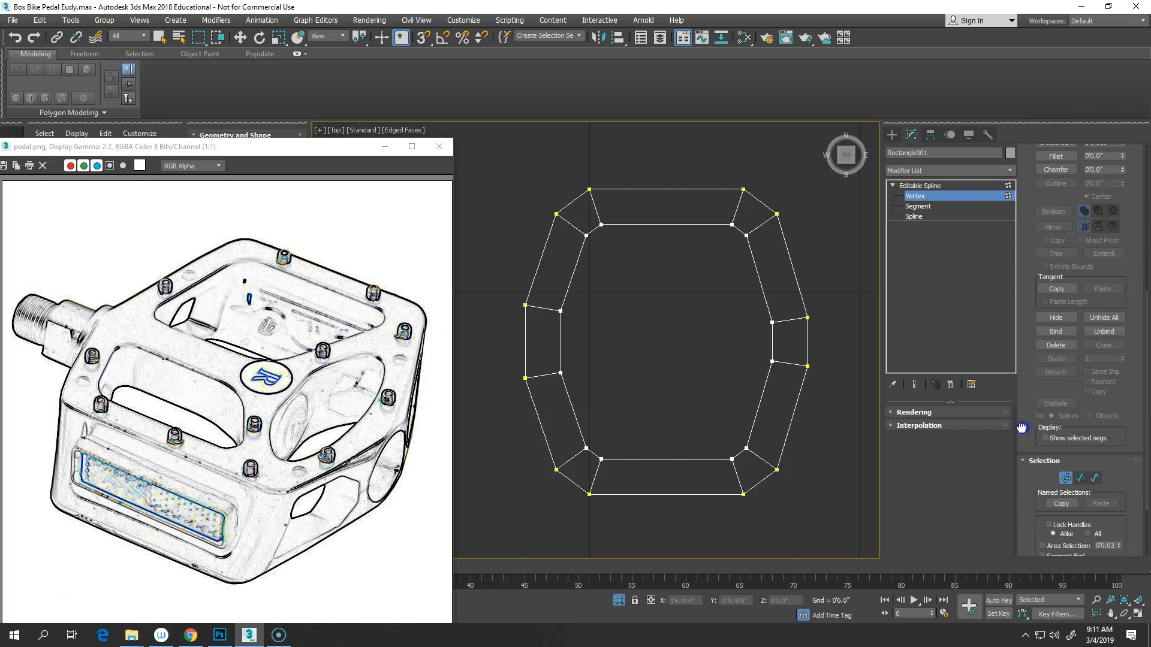
drag(1022, 428, 1018, 240)
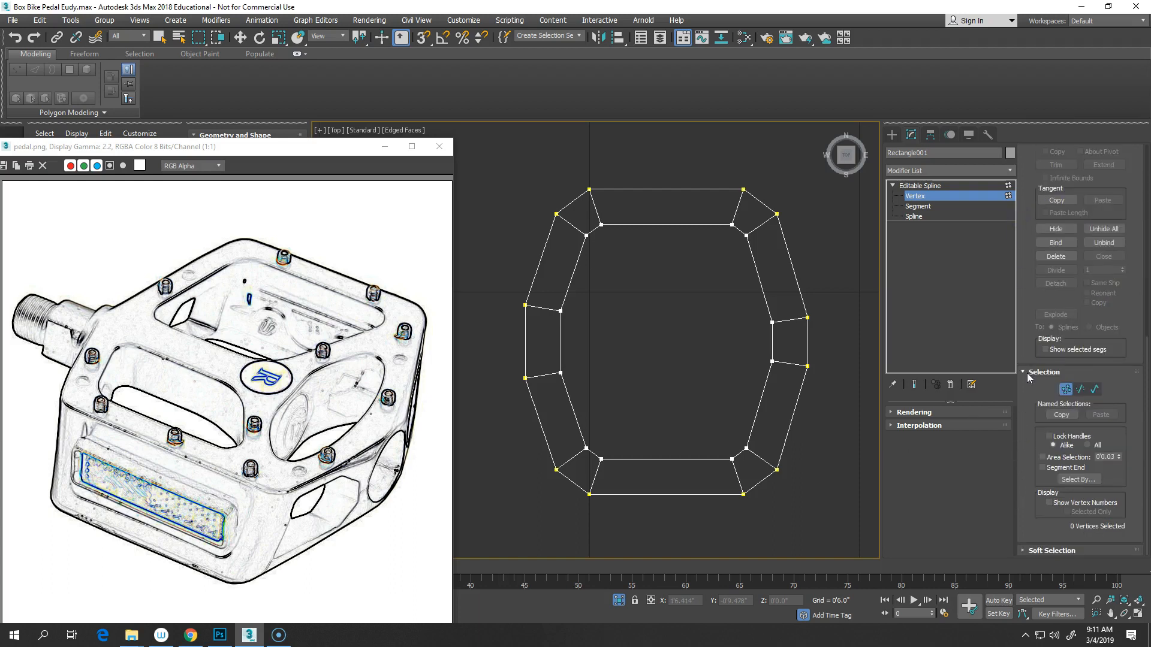
click(1049, 504)
drag(280, 147, 267, 72)
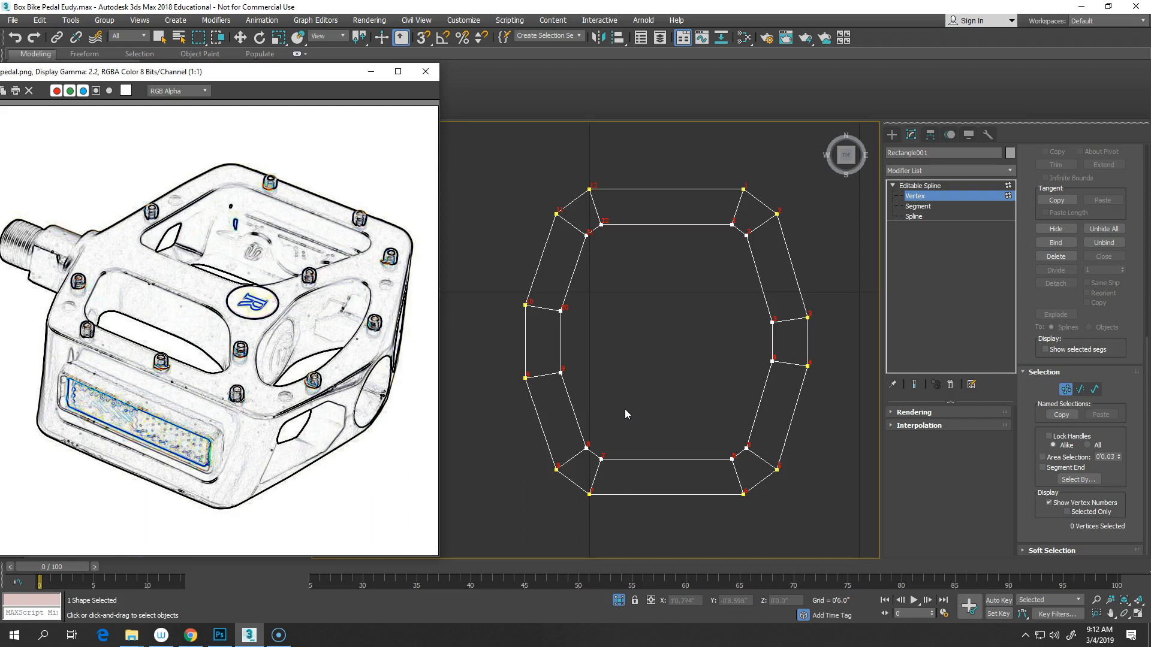
click(702, 372)
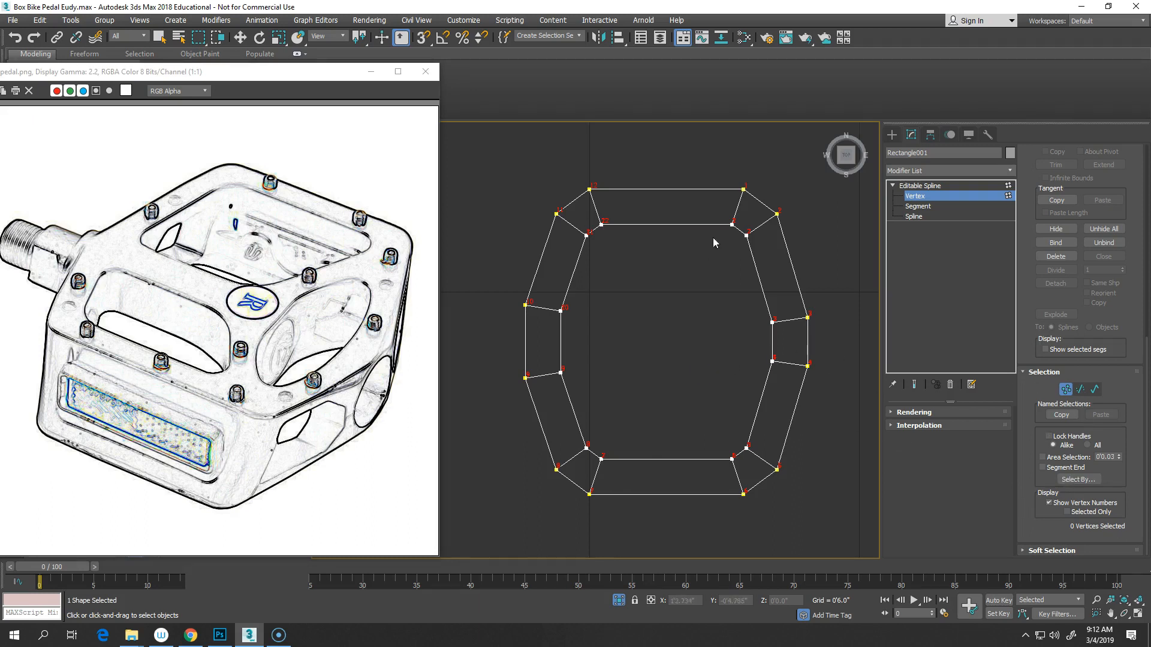
click(1049, 502)
middle_drag(671, 309, 679, 315)
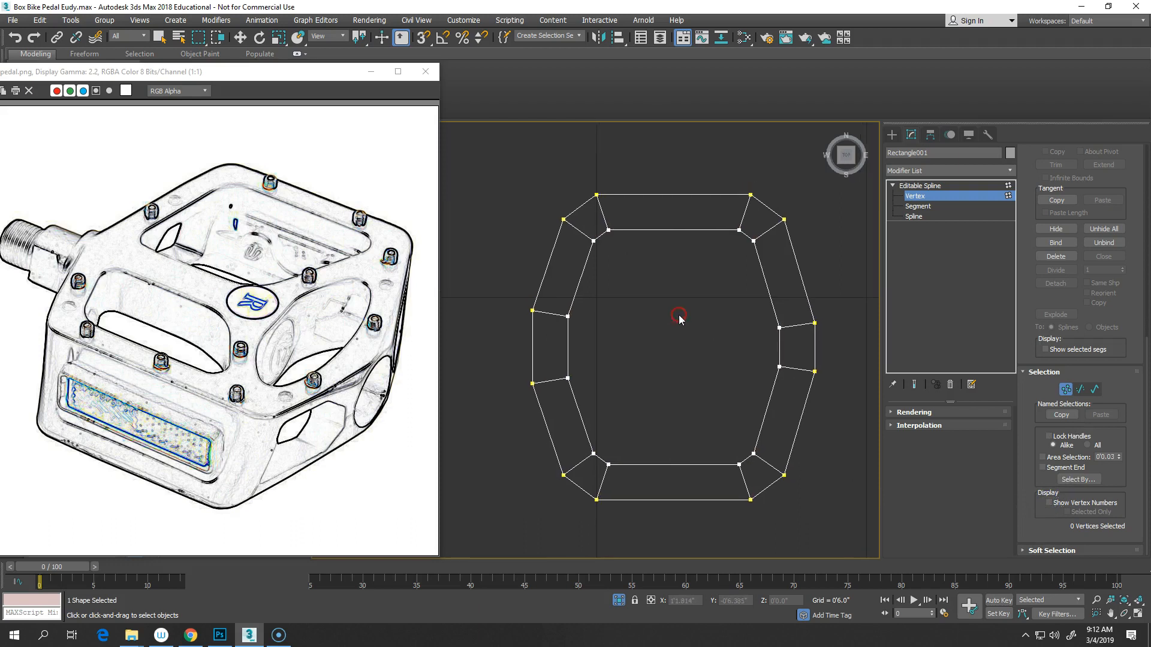
- Enable snapping and draw a Create Line segment across the inner loop between its upper pair of left and right side vertices, welding the ends
key(1)
key(w)
key(s)
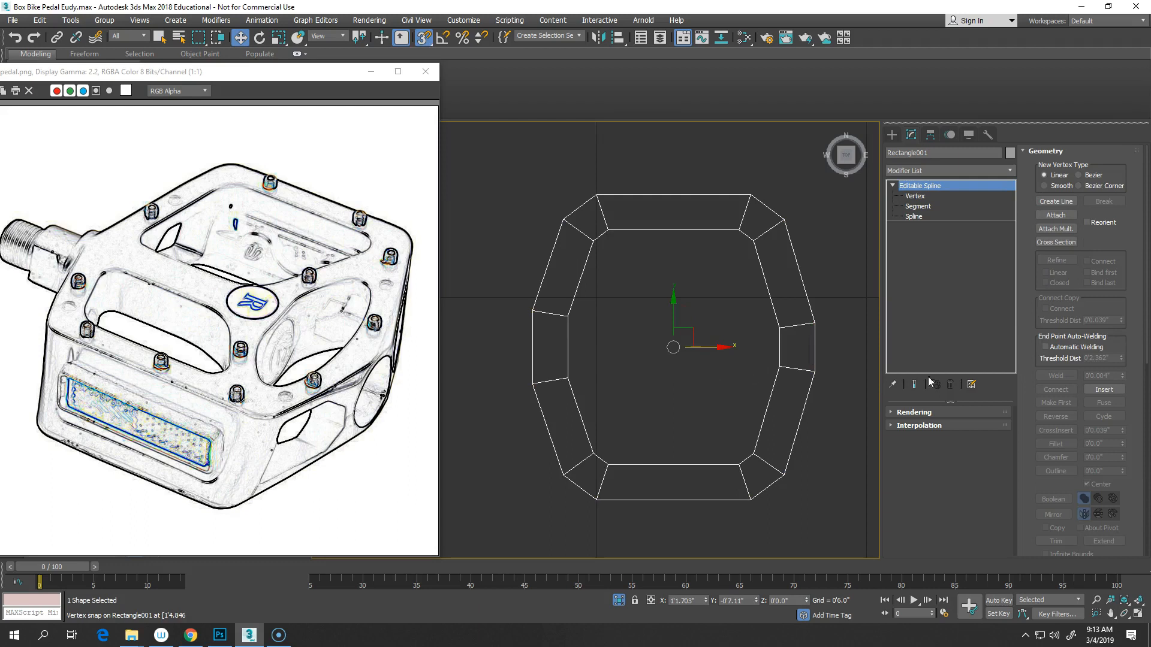
click(1056, 201)
click(570, 318)
click(781, 328)
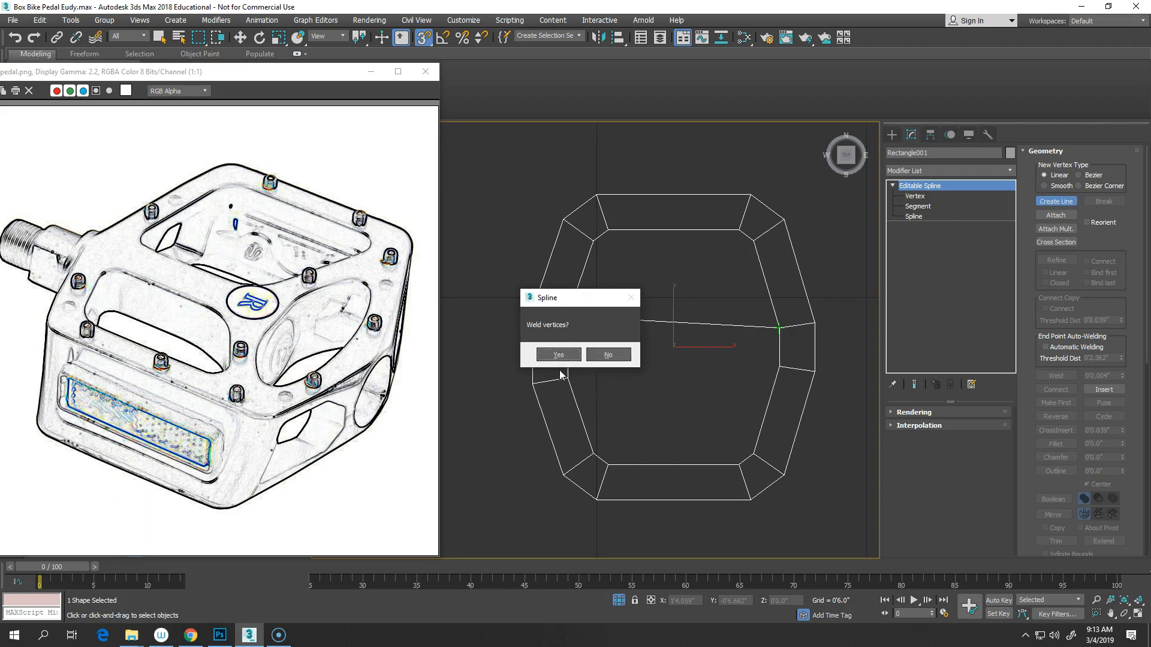
key(Return)
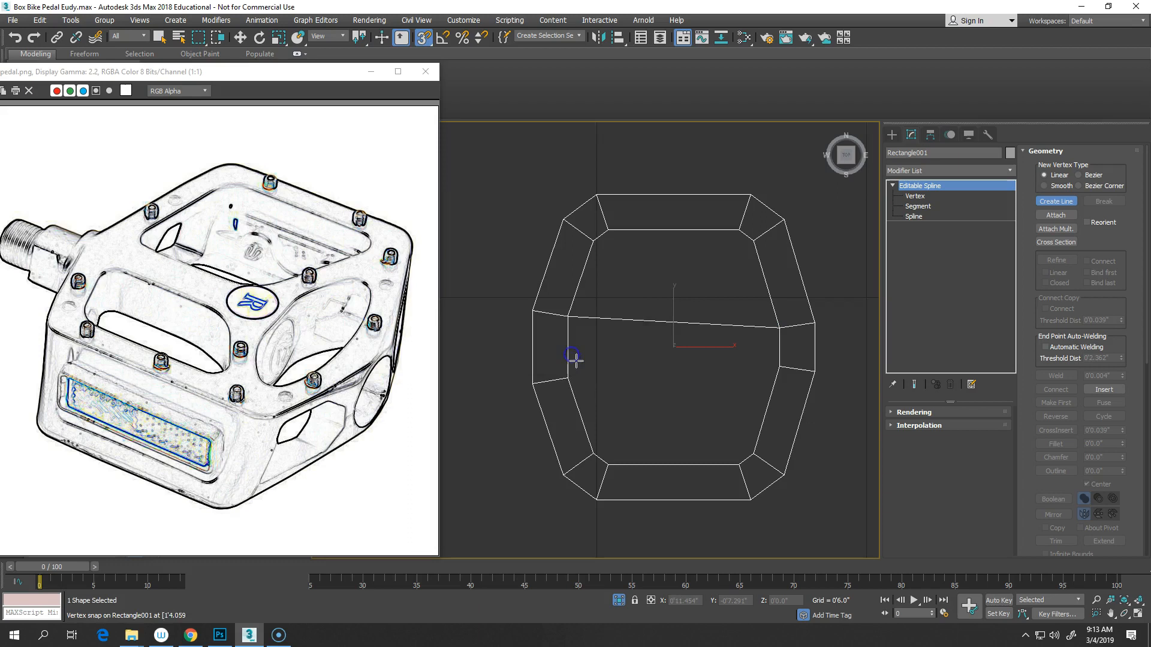
- Draw a second welded line across the inner loop between the lower pair of left and right side vertices
click(568, 377)
click(778, 367)
right_click(778, 367)
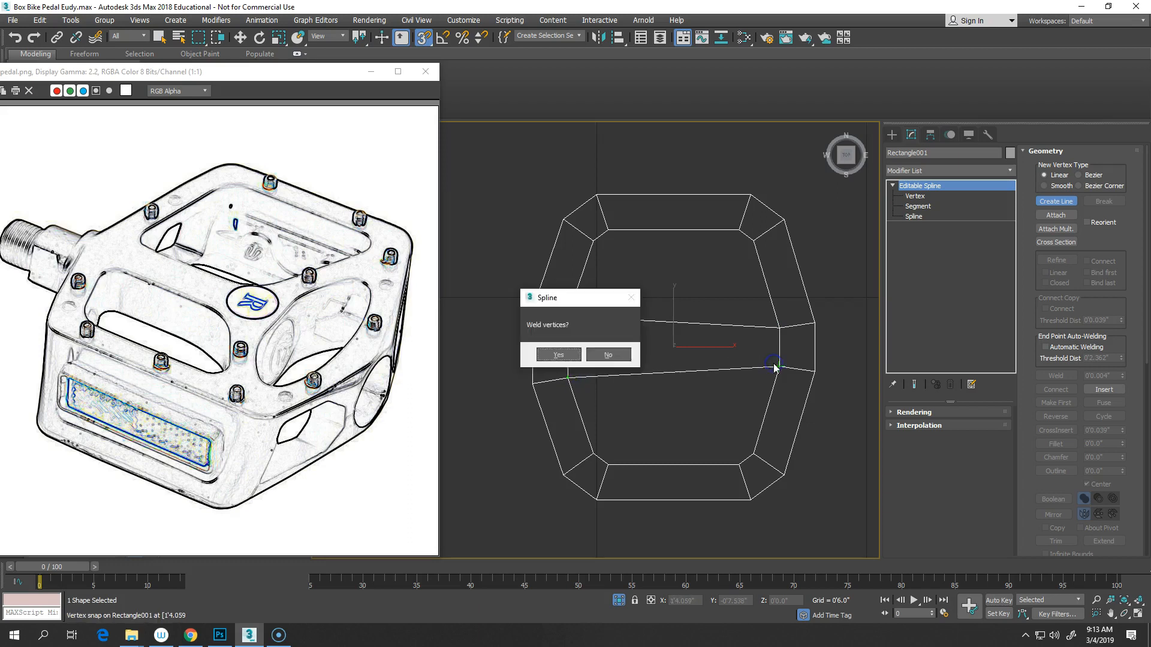
click(572, 359)
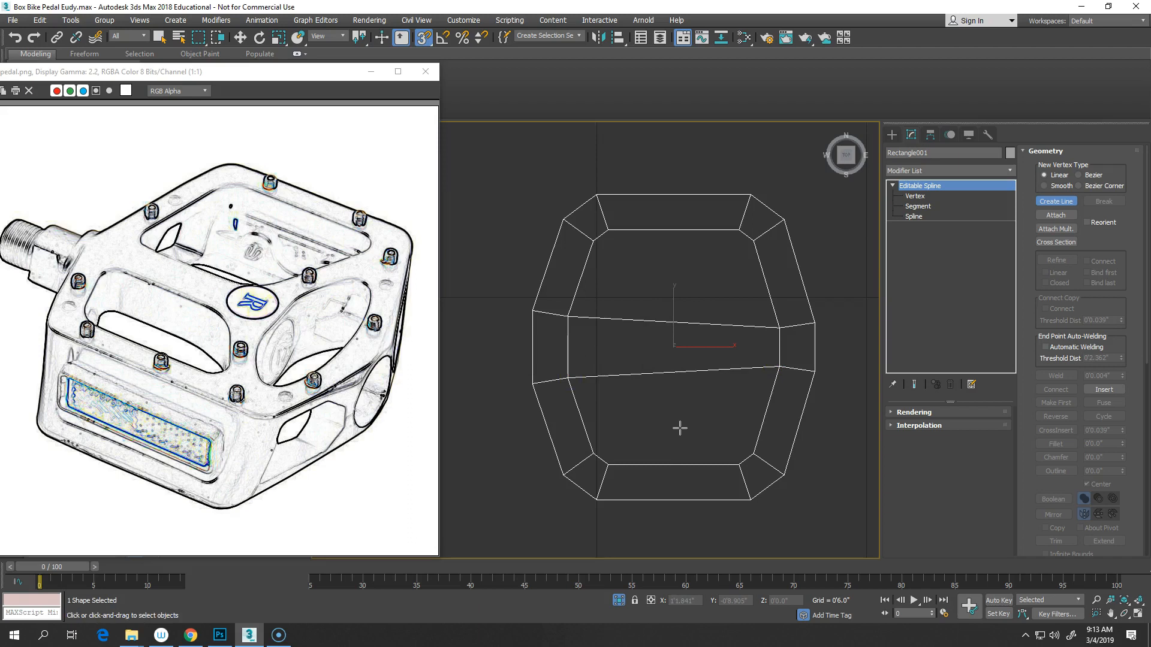
key(w)
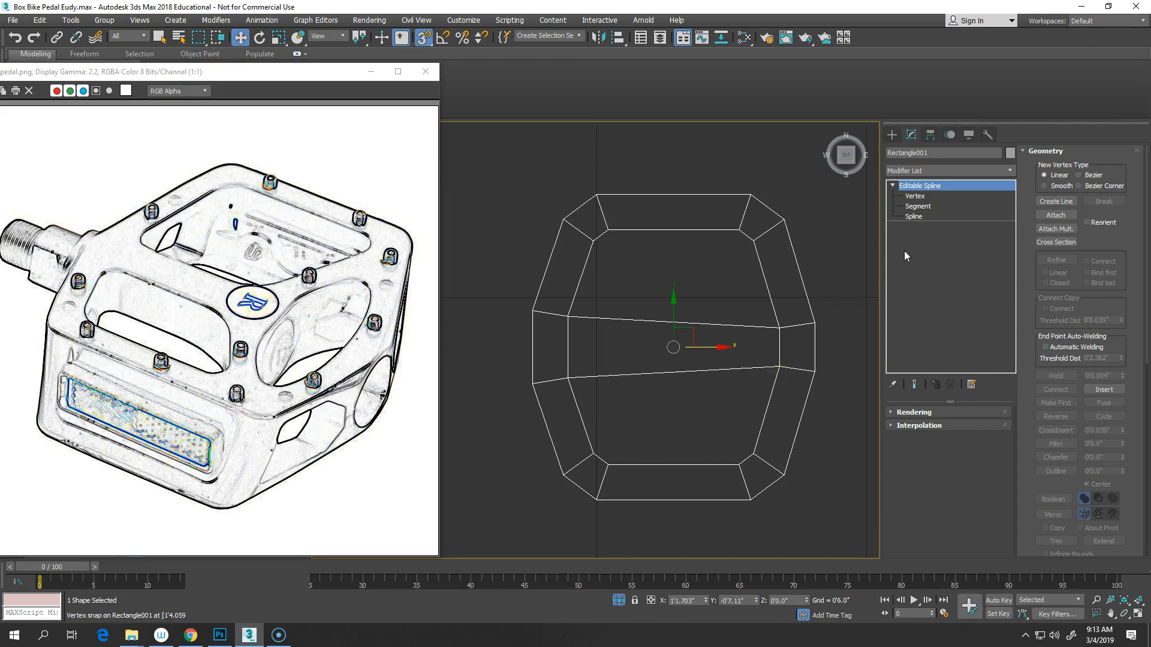
- Divide the two new crossing segments so each gets a vertex at its midpoint
click(918, 207)
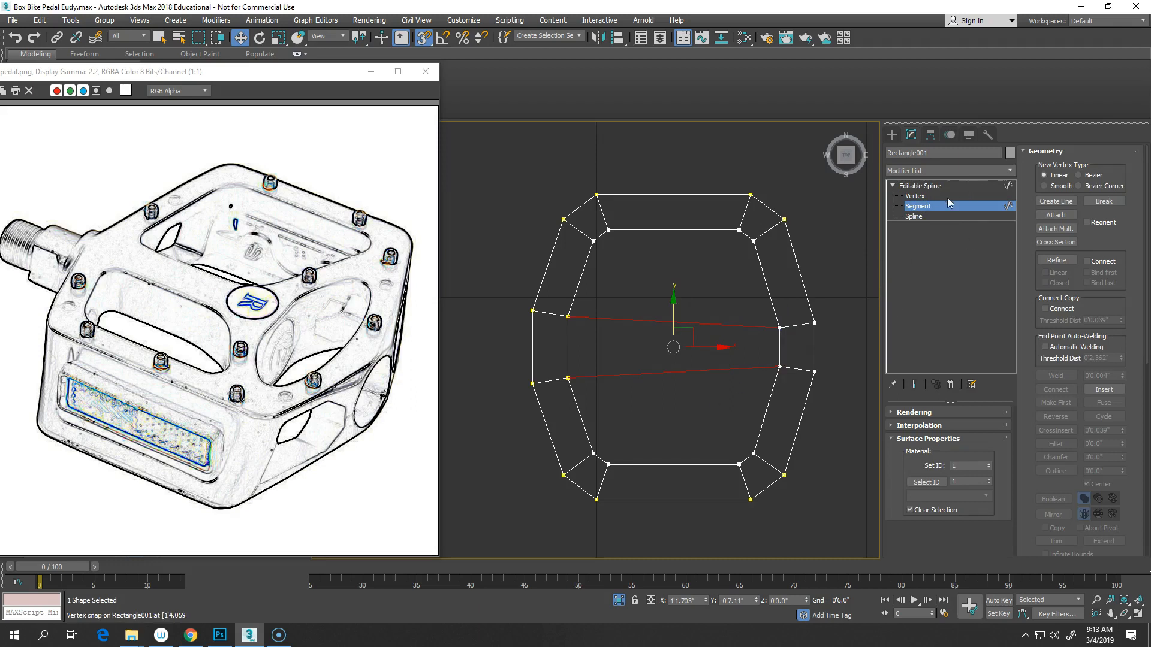
right_click(519, 231)
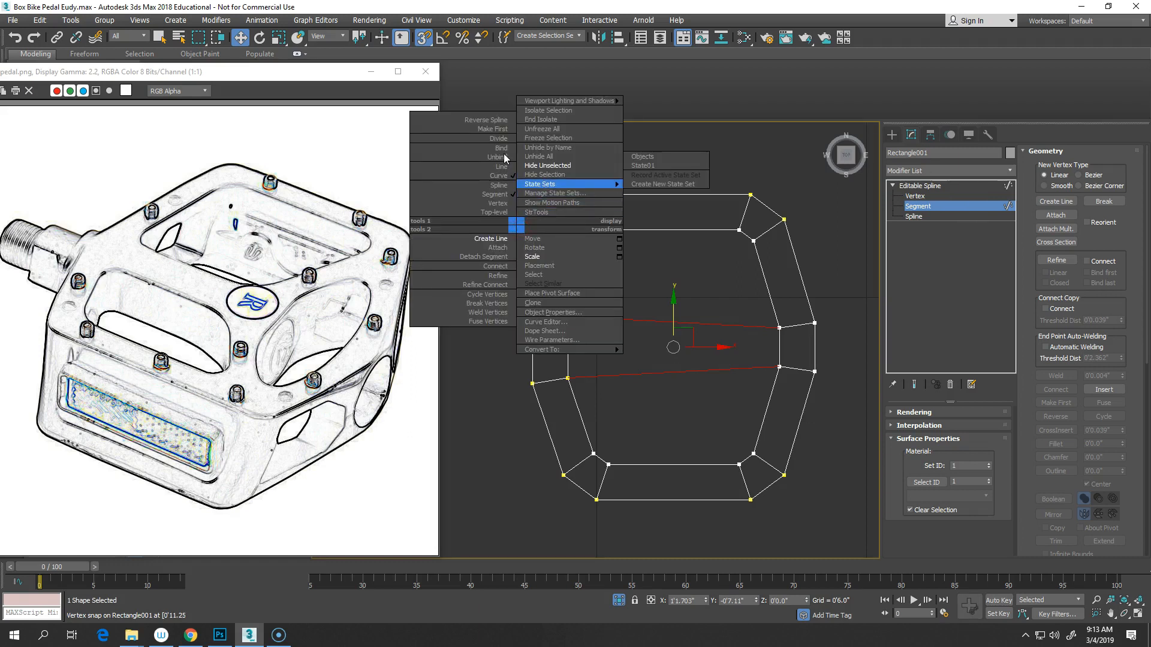
click(477, 353)
right_click(468, 266)
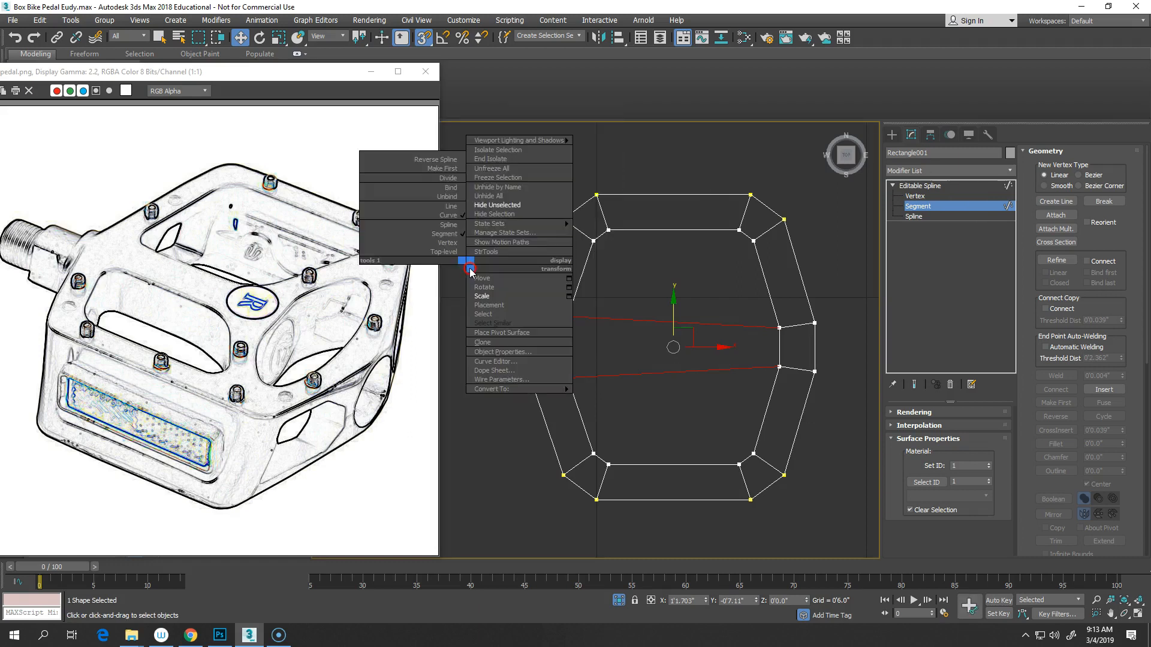
right_click(453, 182)
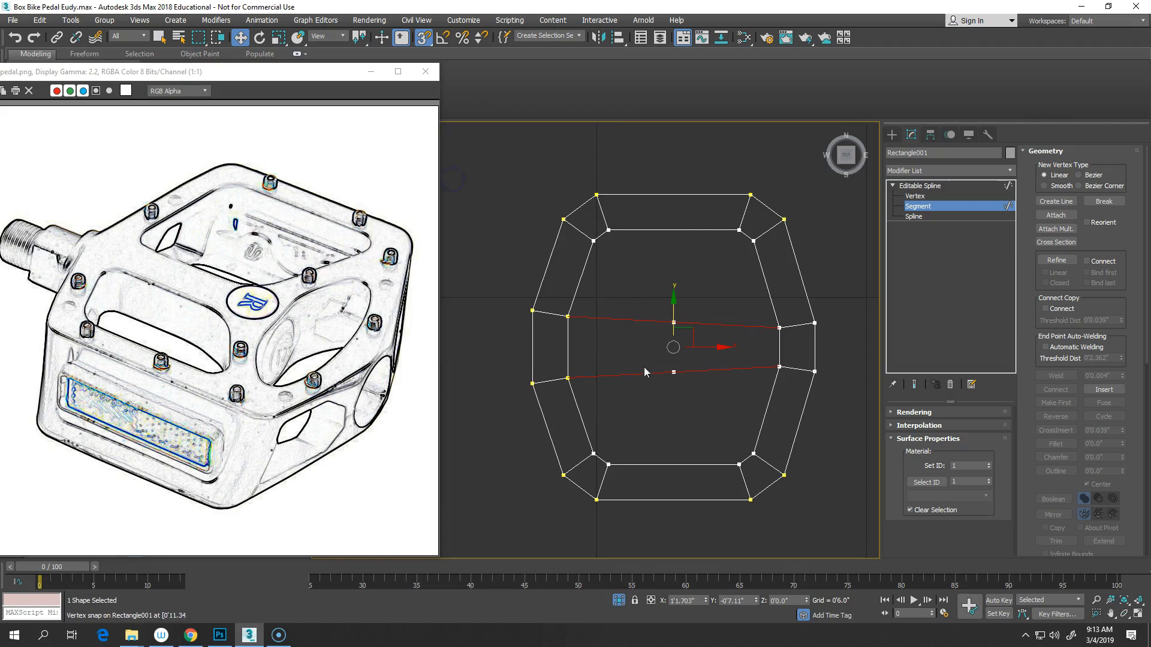
- Convert all vertices of the frame spline to Corner type
key(1)
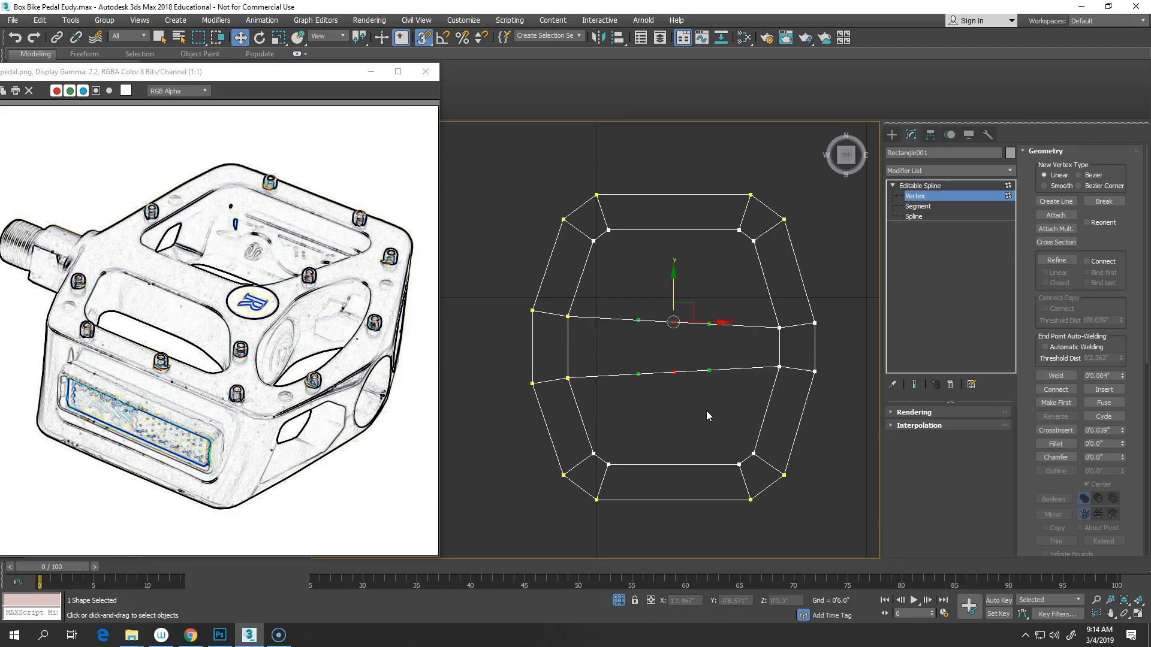
drag(507, 159, 865, 543)
right_click(622, 263)
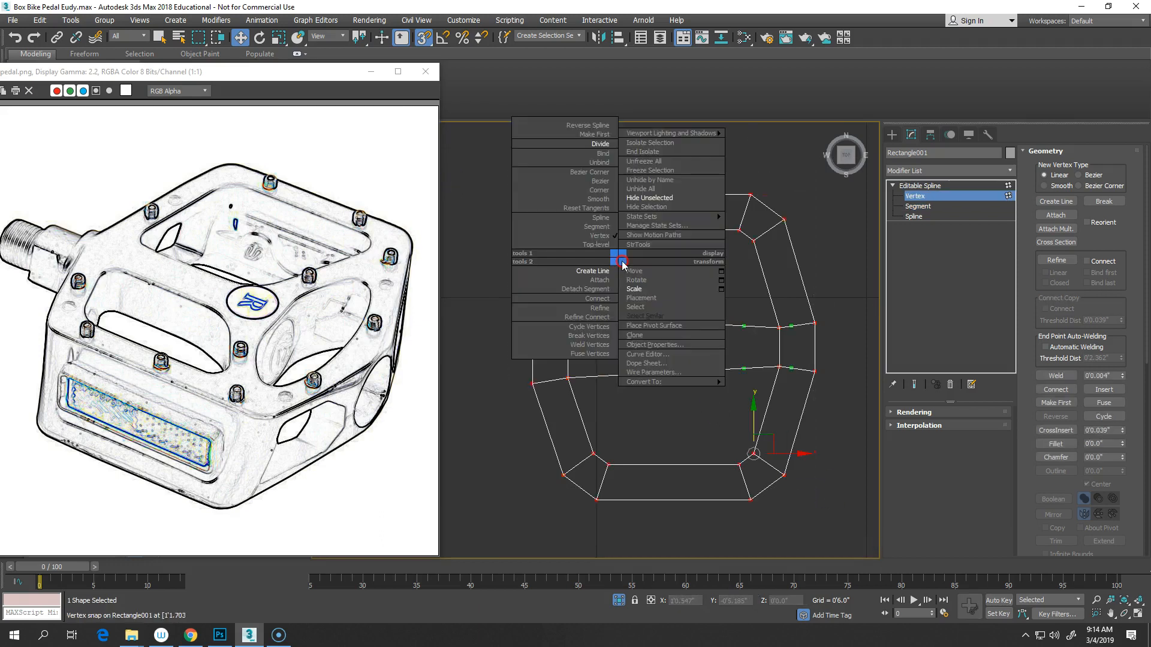
click(604, 191)
- Move the two midpoint vertices of the crossing lines slightly to the right with snapping off
click(655, 314)
click(707, 410)
mouse_move(708, 323)
mouse_down()
mouse_move(730, 325)
mouse_move(700, 324)
mouse_up()
key(ctrl+z)
key(s)
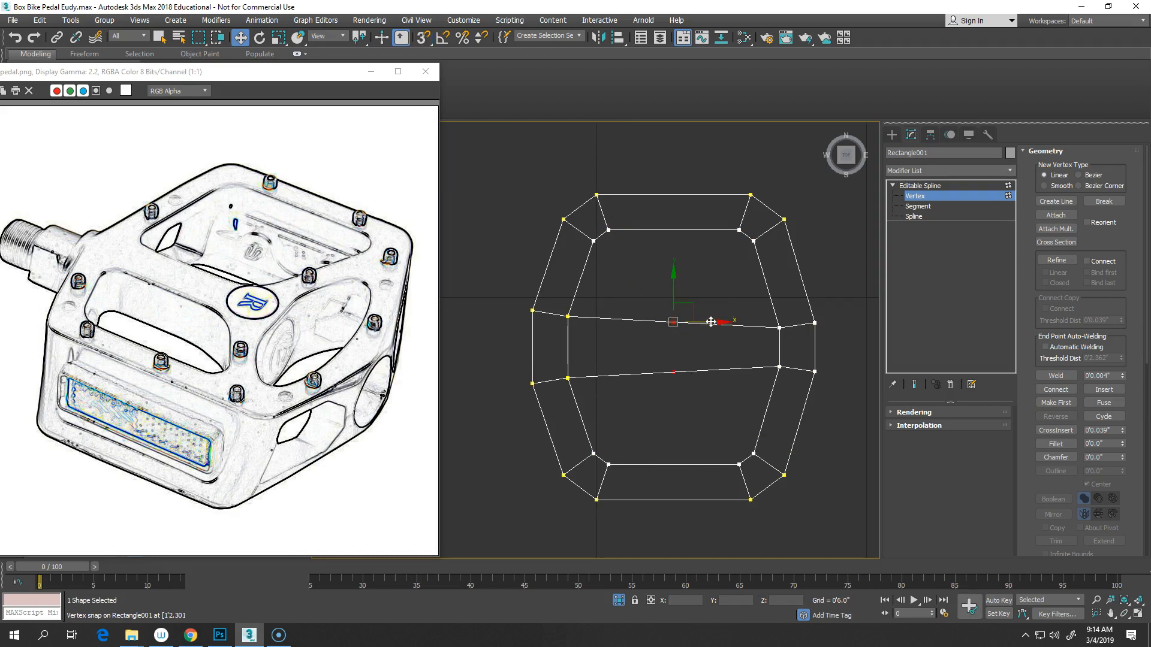
- Divide the right-hand segments of both crossing lines to add one vertex to each
key(2)
click(730, 311)
drag(736, 297, 745, 437)
right_click(490, 269)
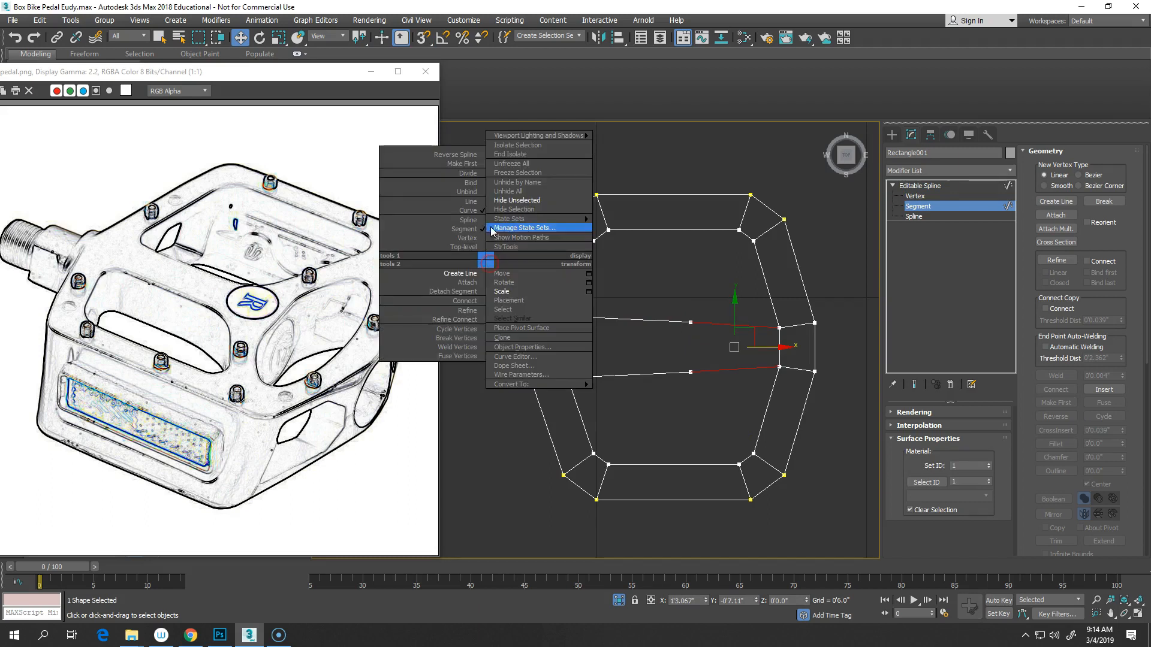
click(480, 176)
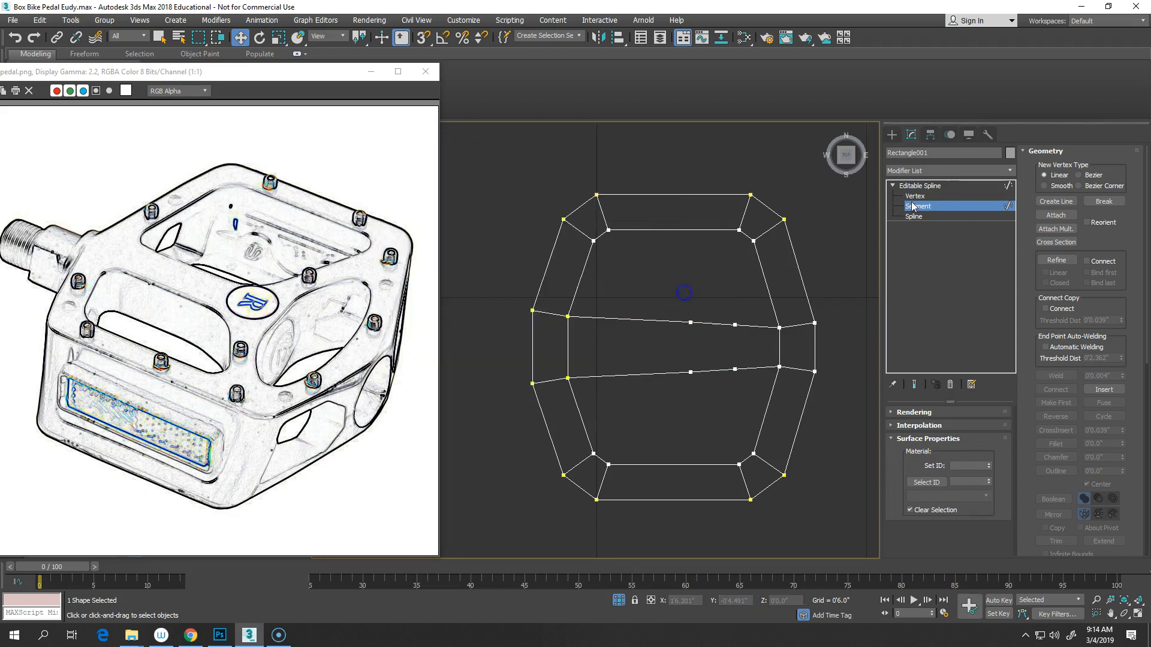
- Shift the two newly added vertices on the crossing lines slightly to the left
key(1)
drag(718, 310, 767, 391)
drag(767, 327, 759, 328)
click(737, 404)
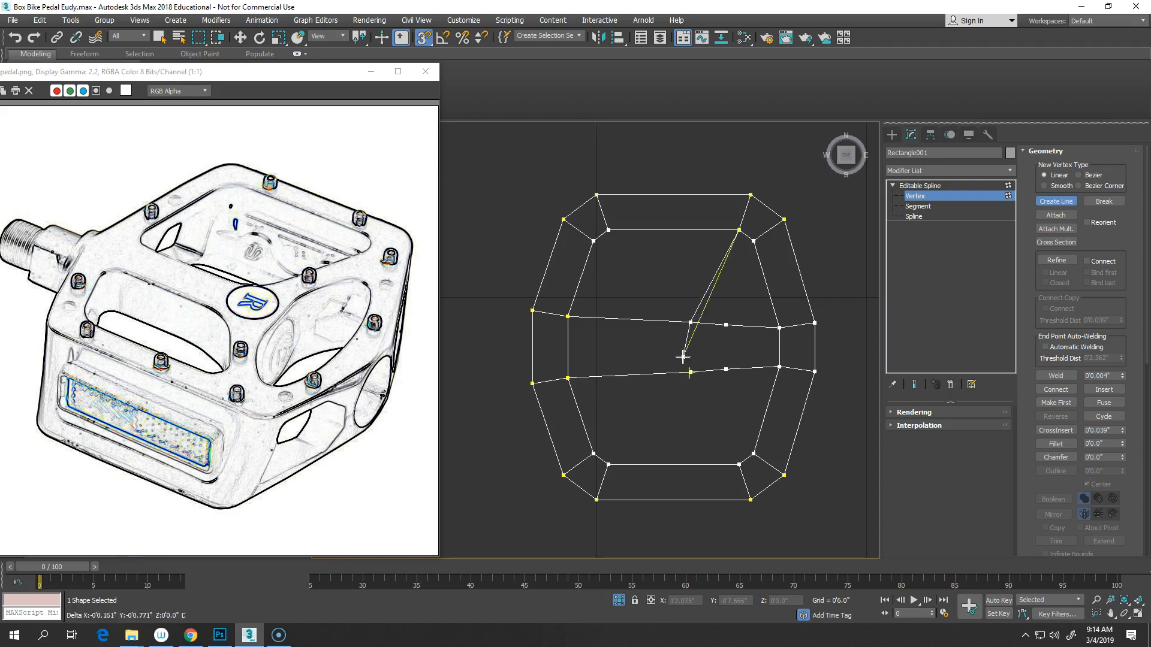
- Draw a welded line from the inner loop's upper right corner through the first pair of crossing-line vertices to its lower right corner
click(691, 372)
click(739, 464)
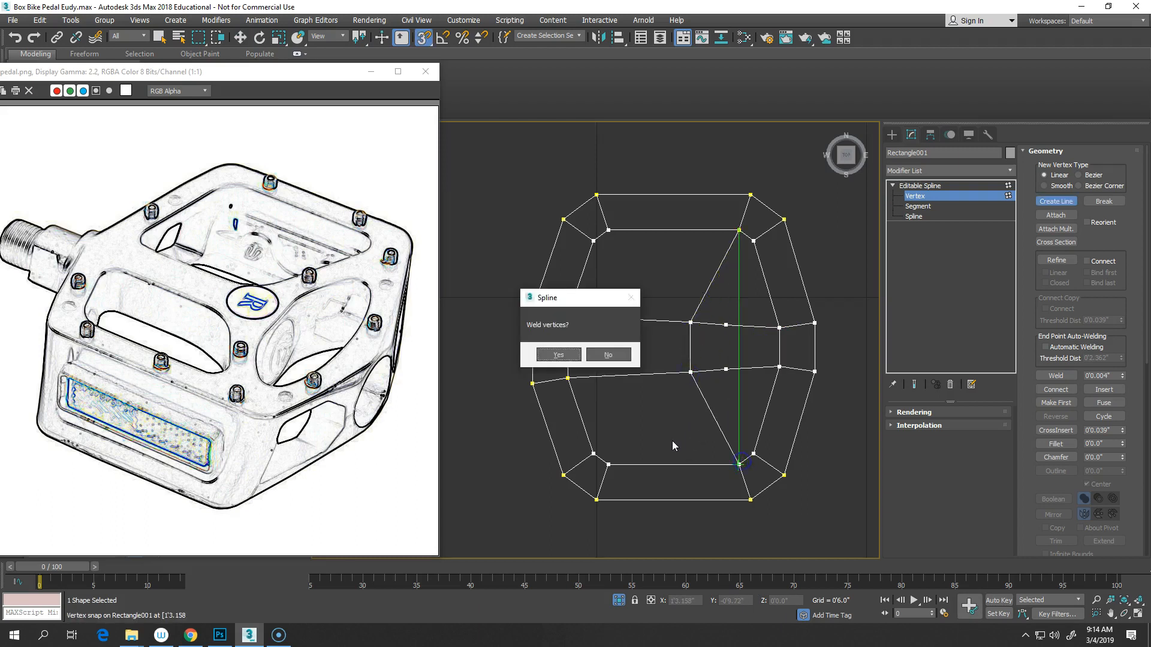
click(569, 356)
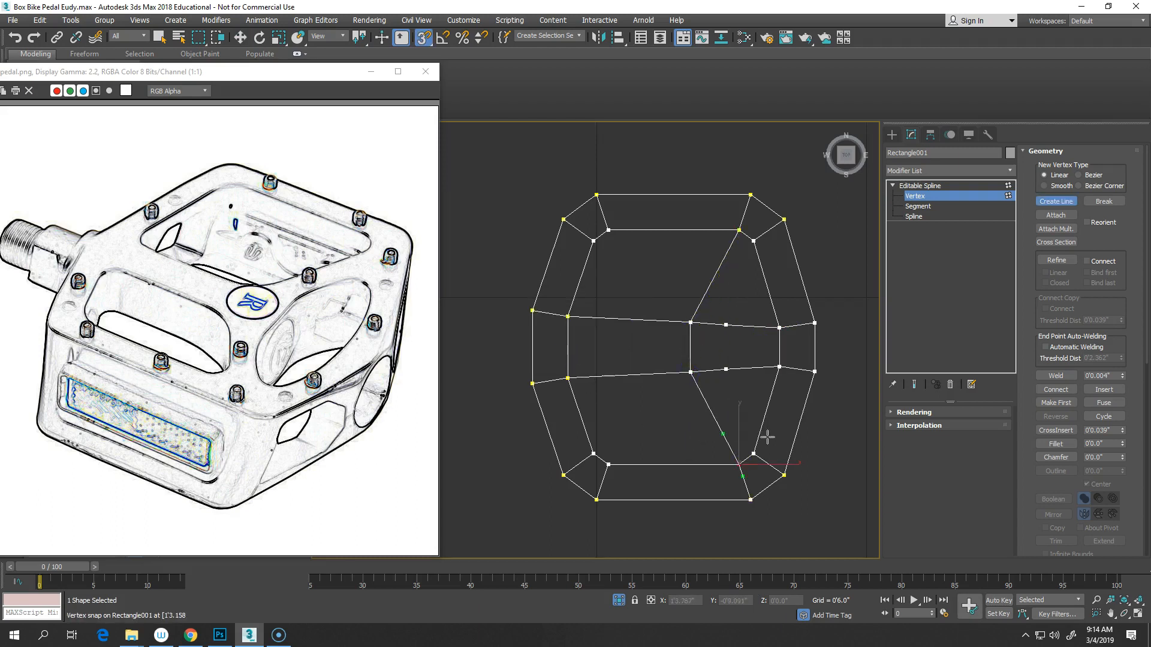
- Draw a parallel welded line from the lower right chamfer vertex through the second pair of crossing-line vertices to the upper right chamfer vertex
click(756, 449)
click(725, 370)
click(726, 326)
click(753, 241)
click(577, 355)
right_click(699, 487)
click(703, 495)
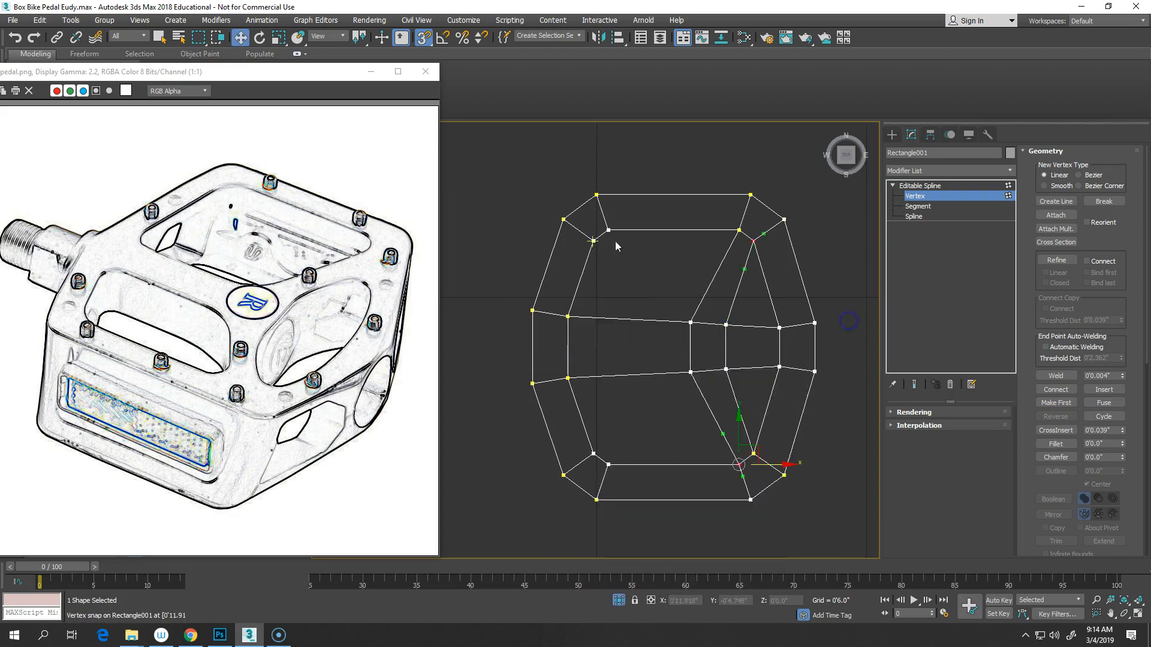
- Set every vertex to Corner type again, including those of the newly drawn lines, and clear the selection
drag(493, 158, 876, 569)
right_click(583, 273)
click(559, 203)
click(525, 197)
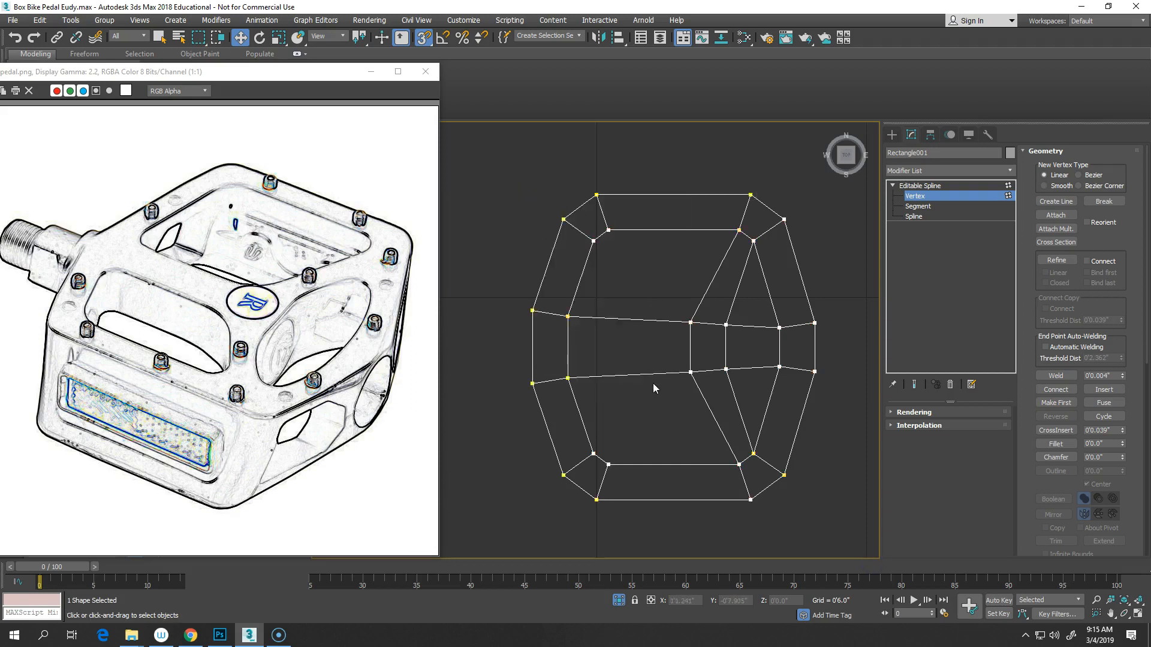
- Delete the two crossing-line segments between the second brace line and the right side of the inner loop
middle_drag(641, 414, 565, 415)
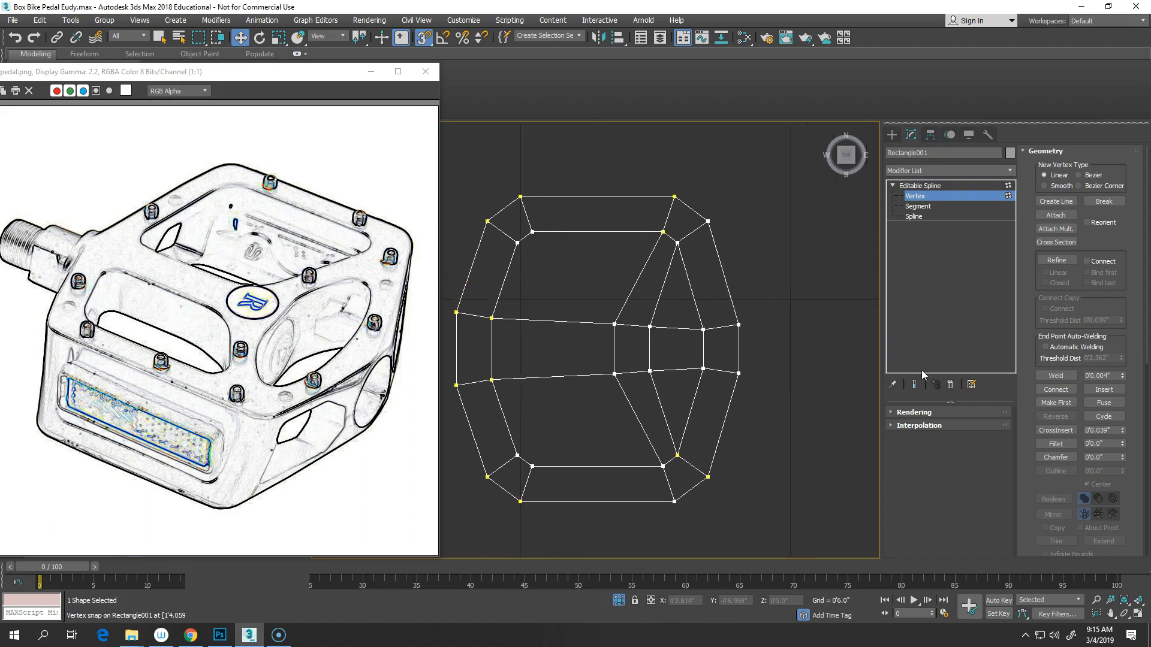
click(929, 207)
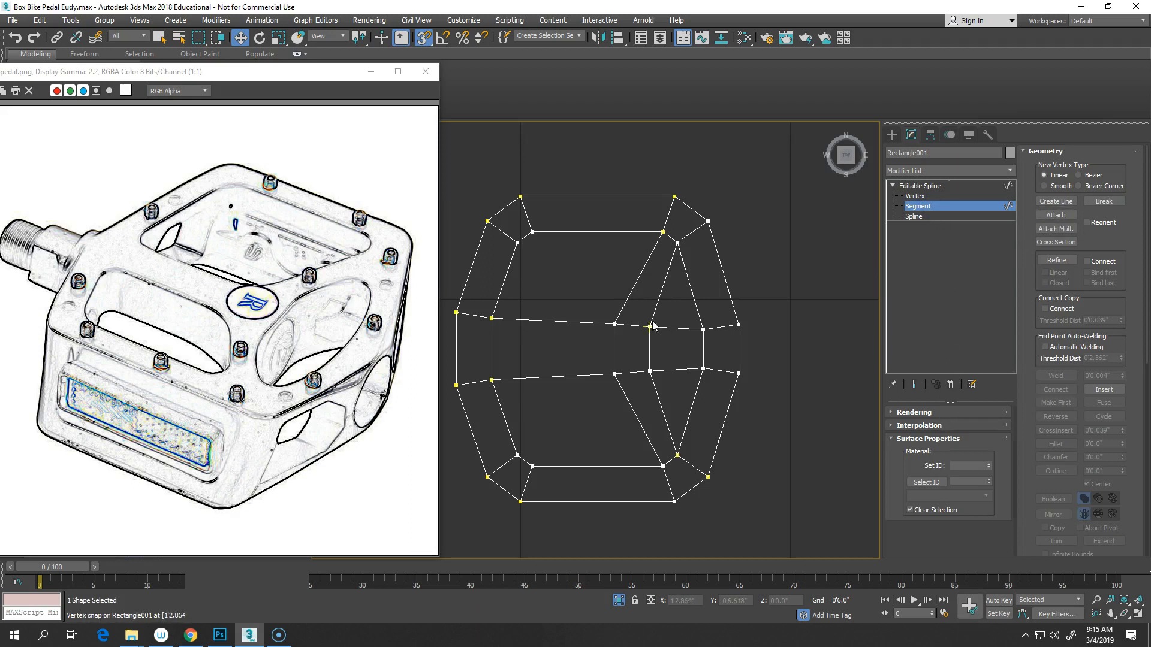
drag(678, 319, 681, 406)
click(678, 399)
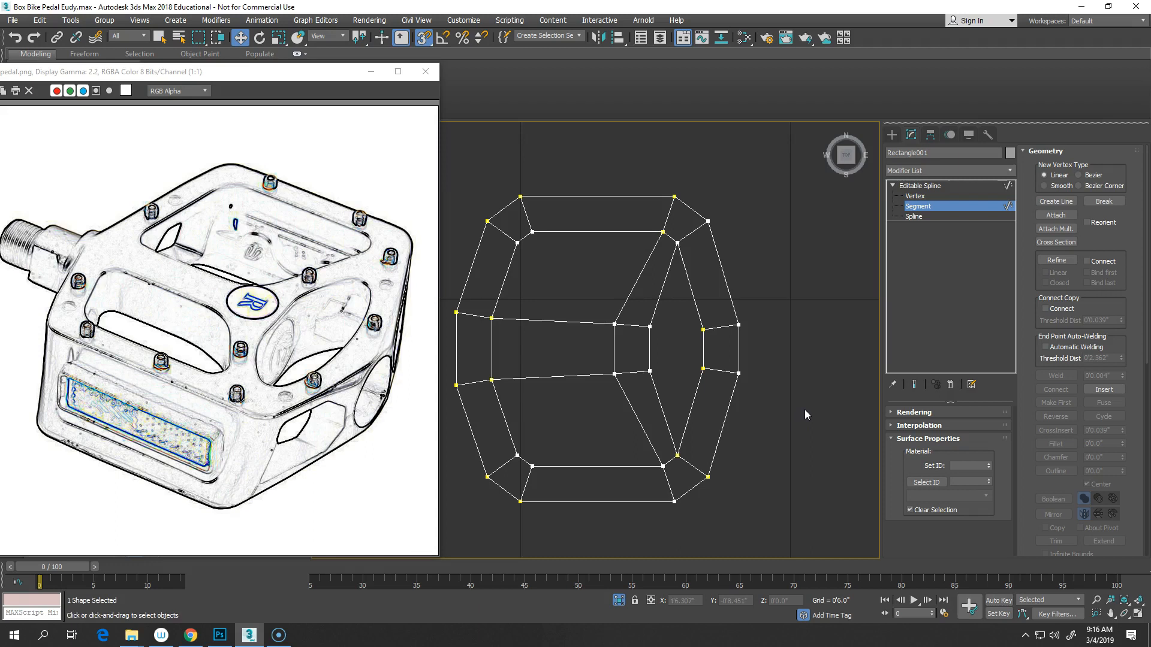
- Move the reference image aside and clone the frame spline to the right as a single Copy
mouse_move(804, 408)
middle_down()
mouse_move(784, 418)
mouse_move(829, 378)
mouse_move(818, 388)
middle_up()
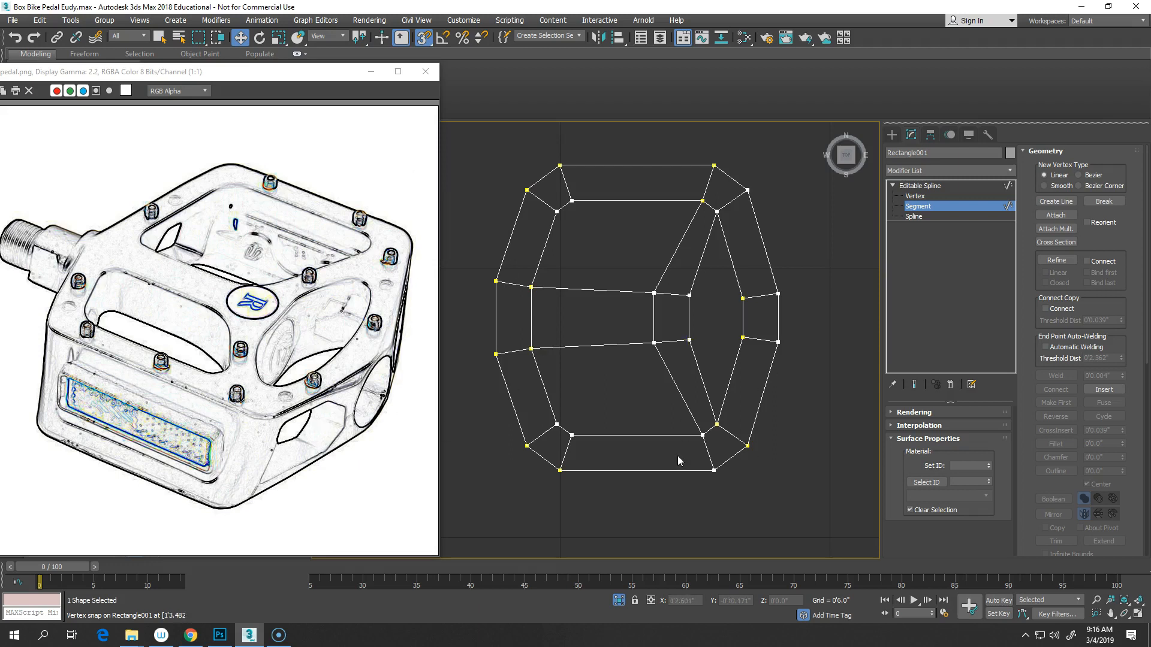
drag(314, 72, 153, 99)
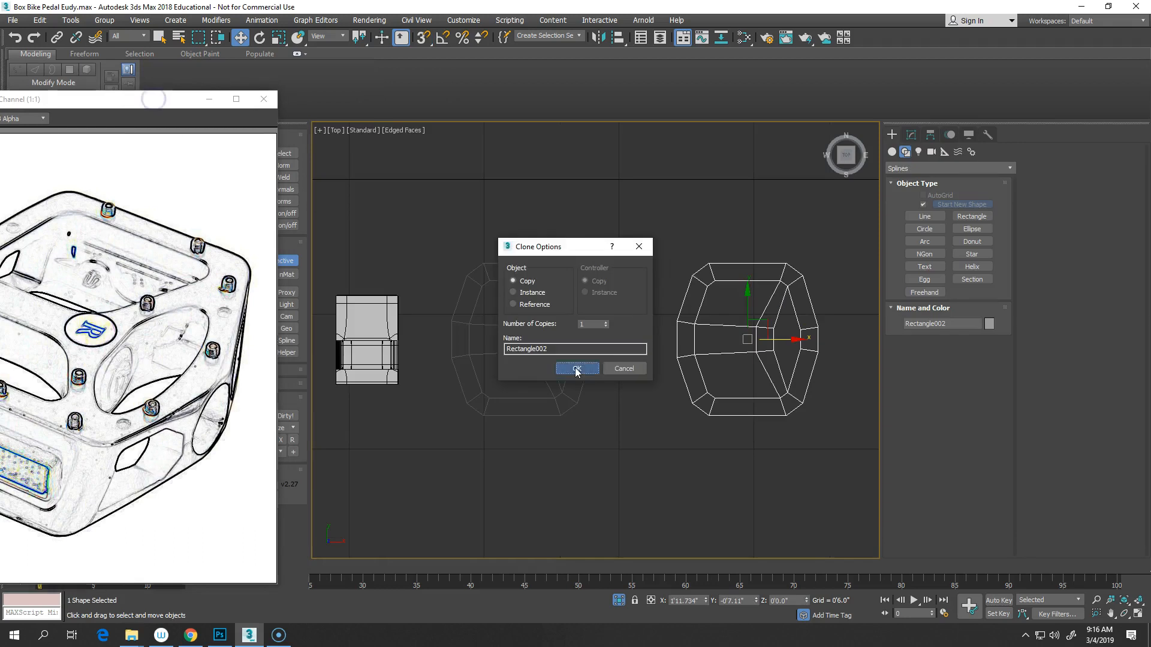
click(570, 369)
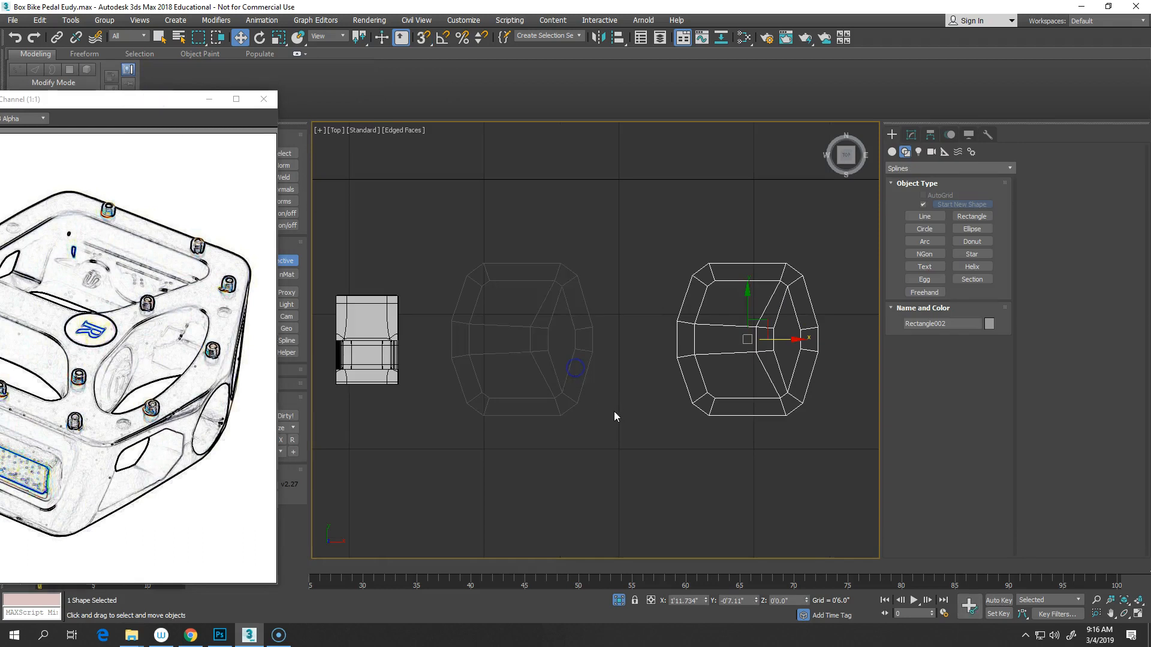
mouse_move(573, 386)
middle_down()
mouse_move(631, 376)
mouse_move(608, 384)
middle_up()
middle_drag(663, 349, 449, 413)
scroll(643, 345, up, 2)
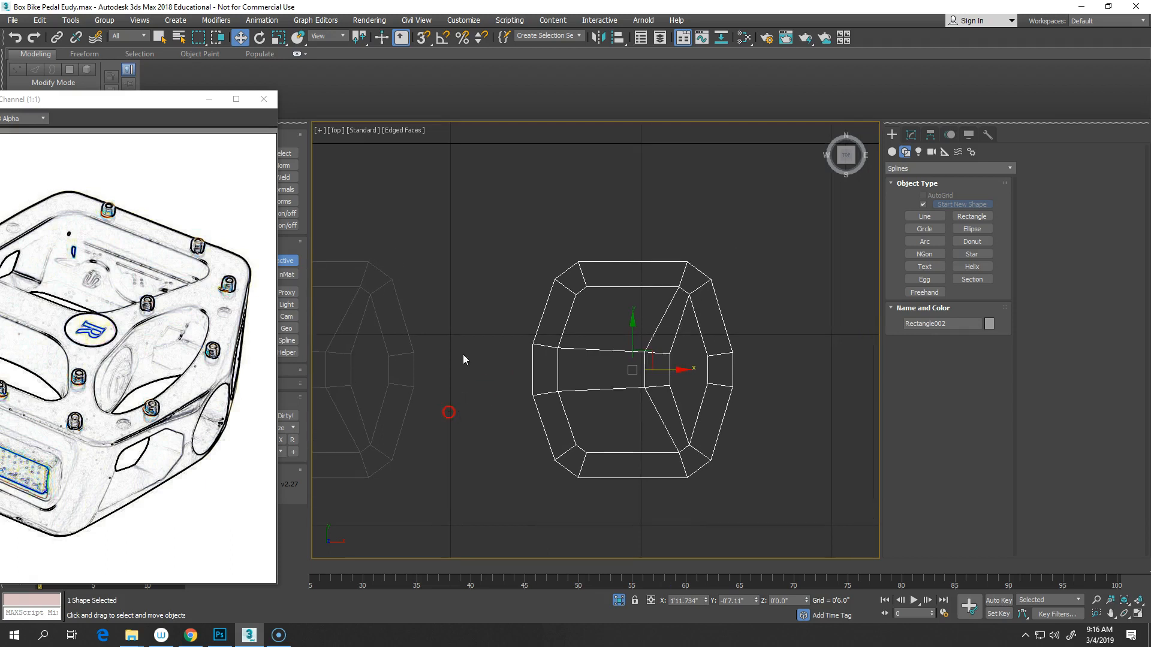
- Save the scene as the next incremental version, Box Bike Pedal Eudy01.max
click(12, 20)
click(24, 115)
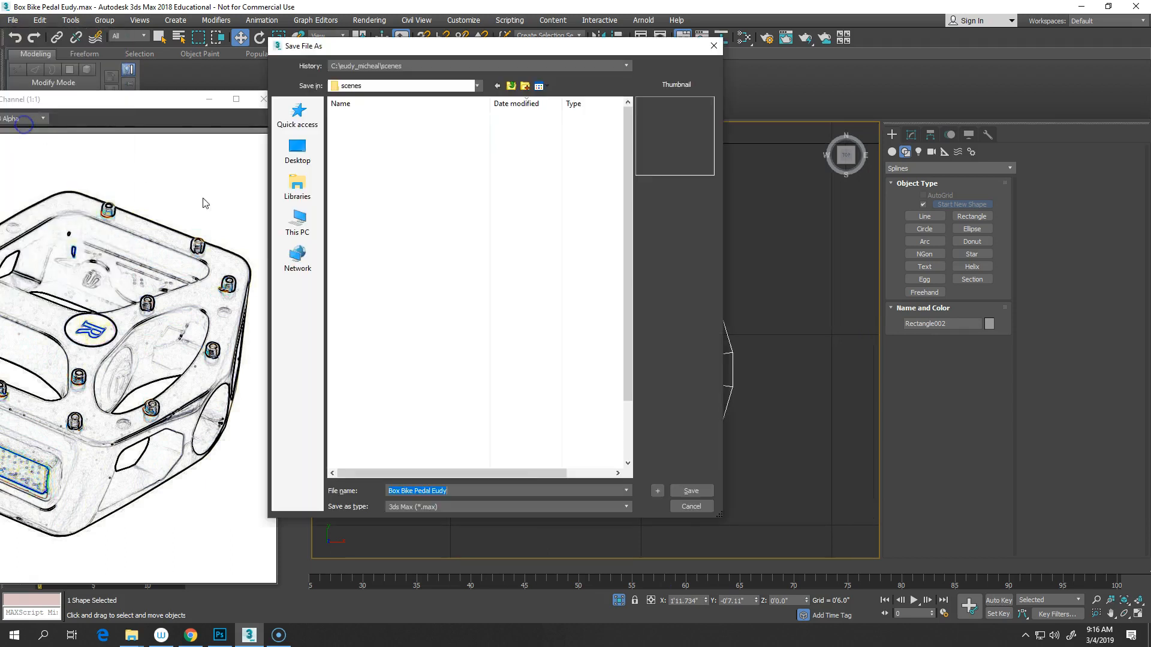
click(653, 493)
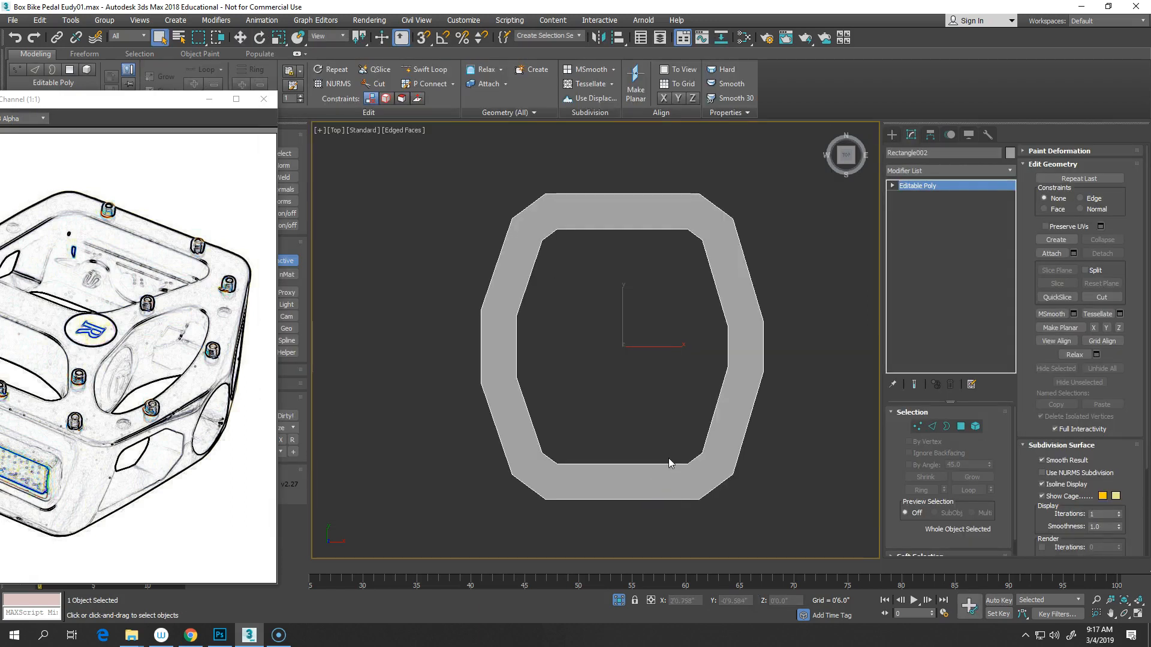
- Undo the Editable Poly conversion of the spline copy and set all its vertices to Corner type
key(ctrl+z)
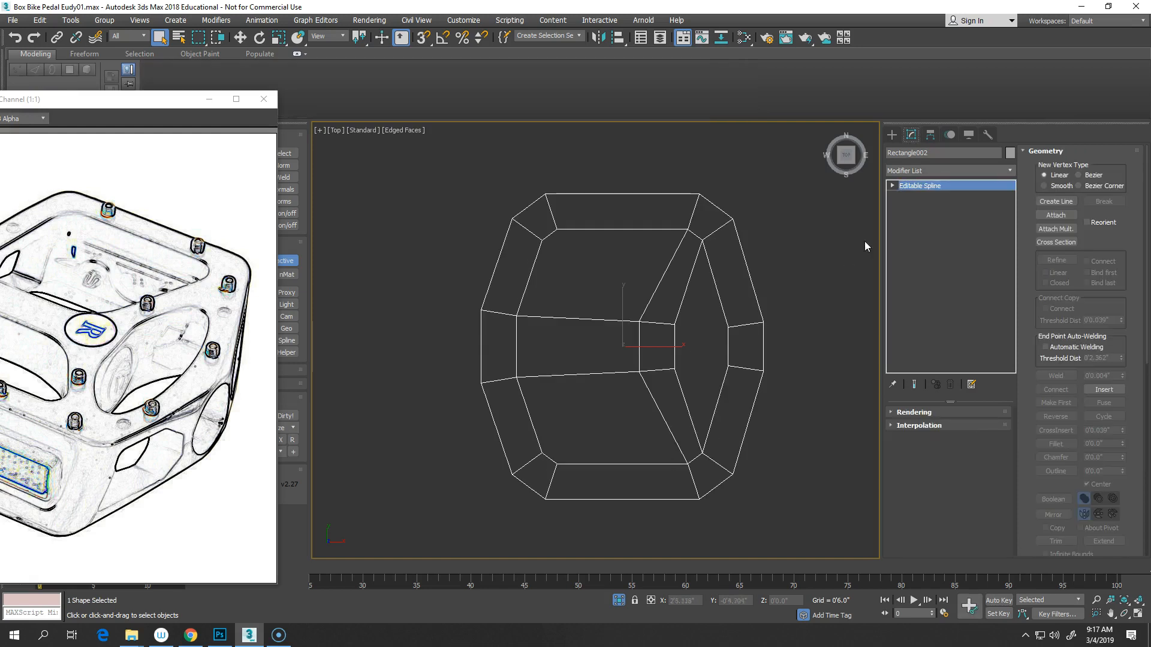
click(892, 186)
click(913, 197)
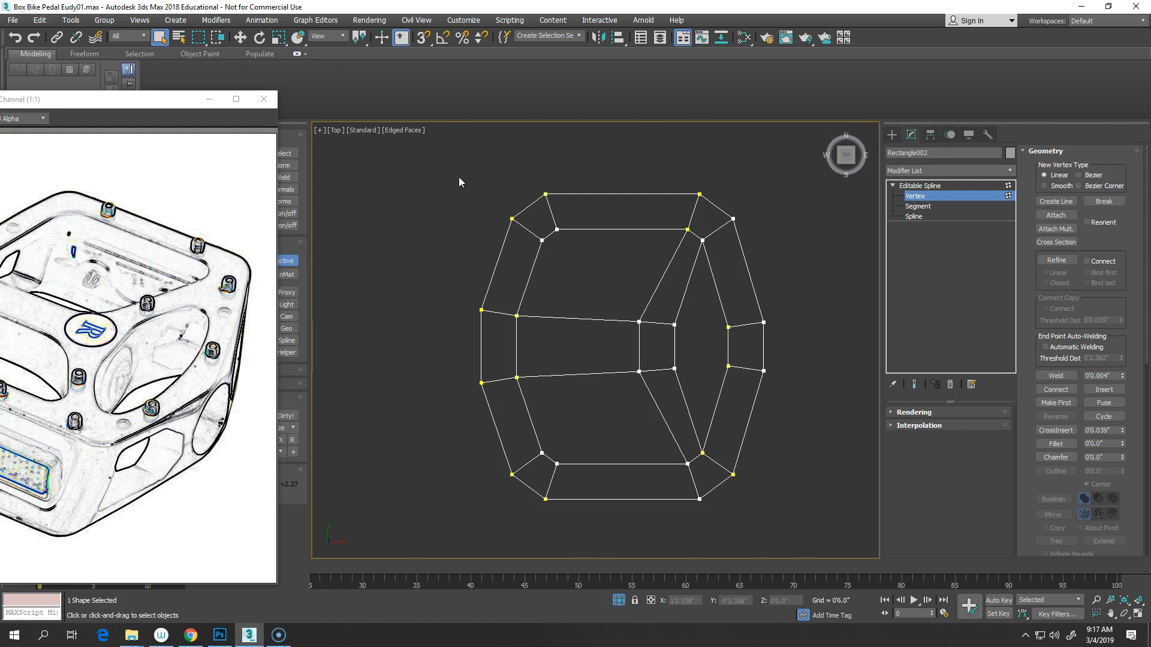
key(ctrl+a)
right_click(571, 306)
click(548, 241)
- Try to convert the spline copy to Editable Poly again, and revert it to the spline
right_click(705, 328)
mouse_move(769, 456)
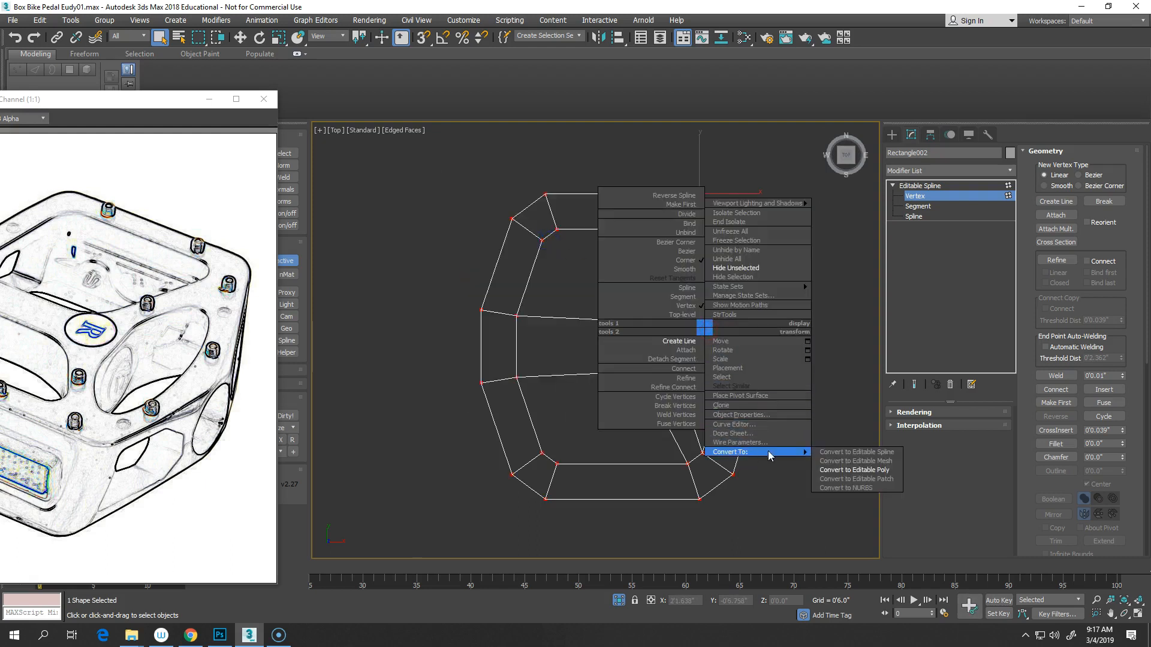
click(850, 470)
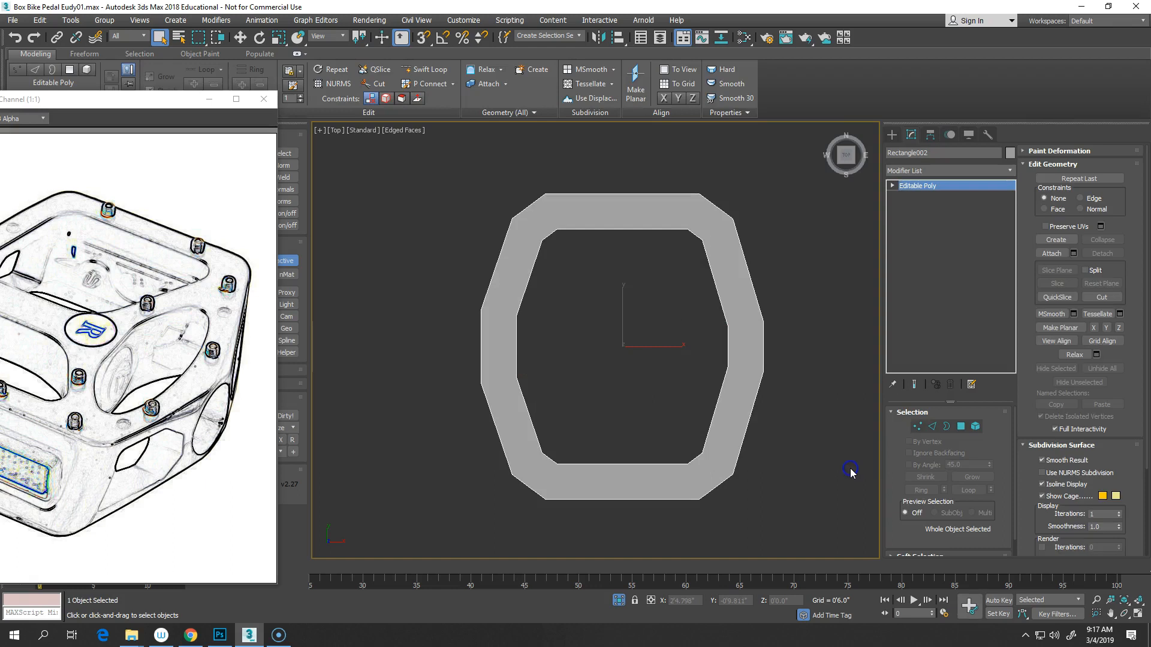
click(829, 444)
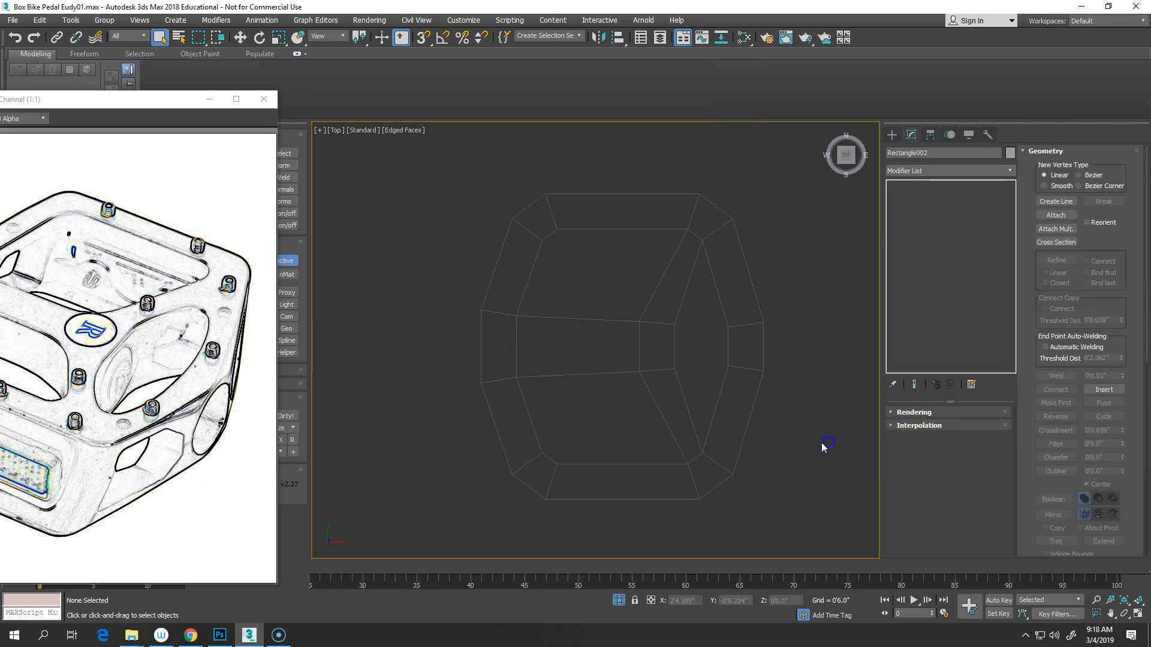
click(762, 376)
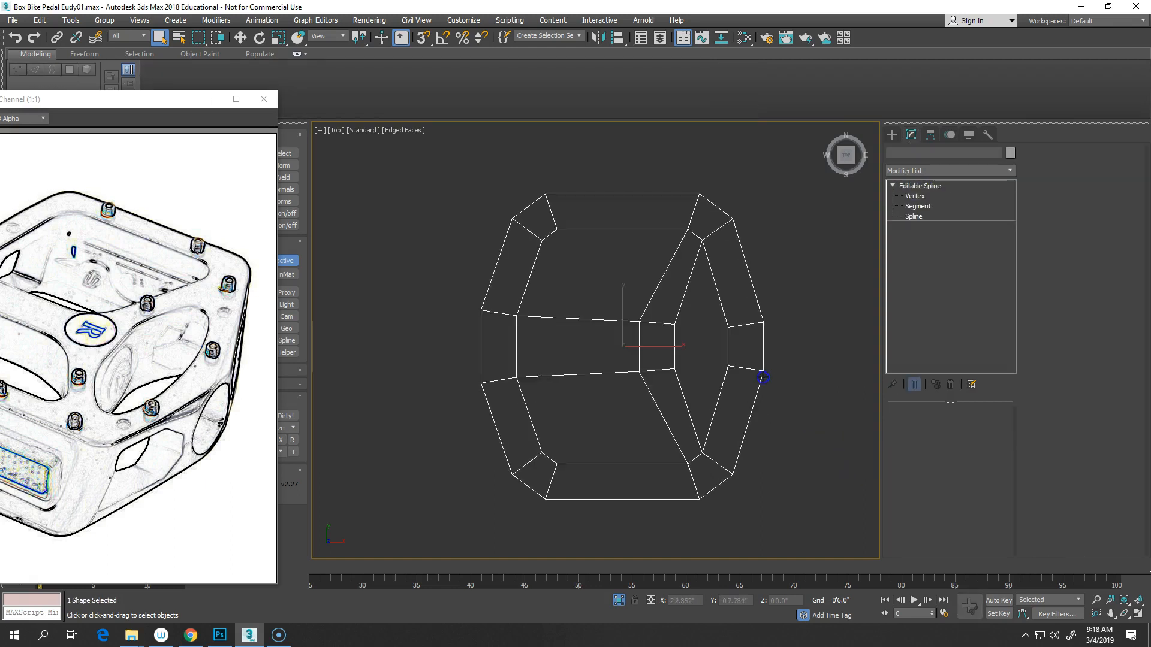
right_click(599, 330)
mouse_move(630, 450)
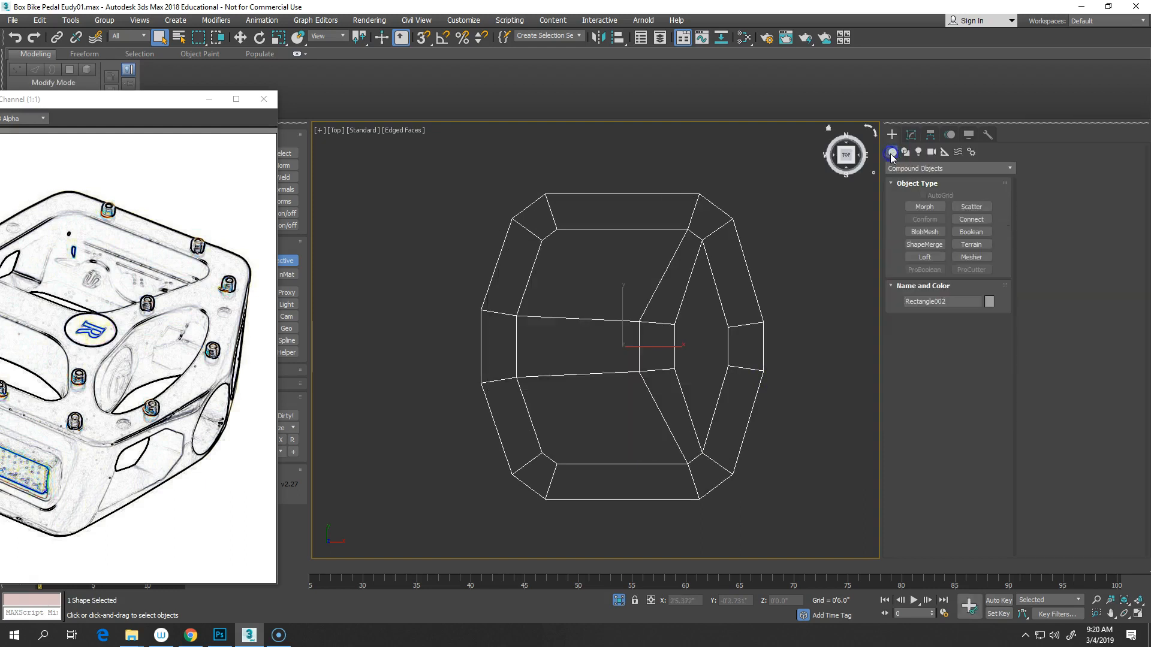
- Create a standard Plane covering the whole spline copy in the Top view, about 8.4 inches long and 8.0 inches wide
click(909, 169)
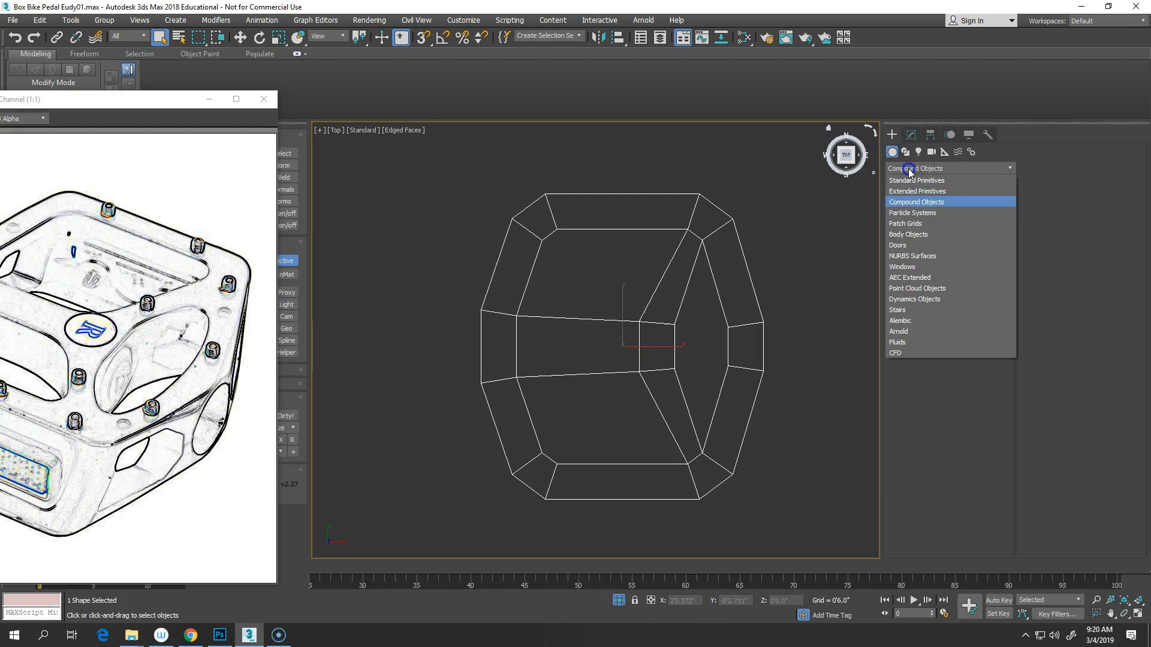
click(914, 180)
click(971, 256)
drag(438, 162, 799, 539)
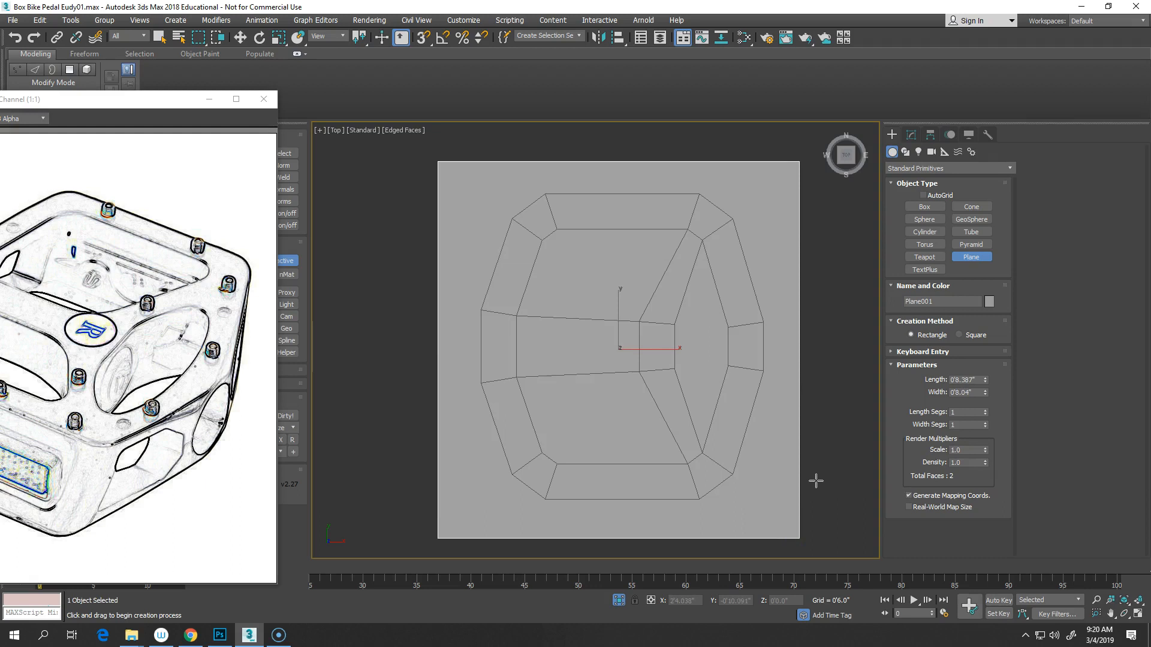
- Try 4 length segments and 4 width segments on the plane, and reset both counts to 1
double_click(968, 411)
text(4)
key(Return)
double_click(963, 424)
text(4)
key(Return)
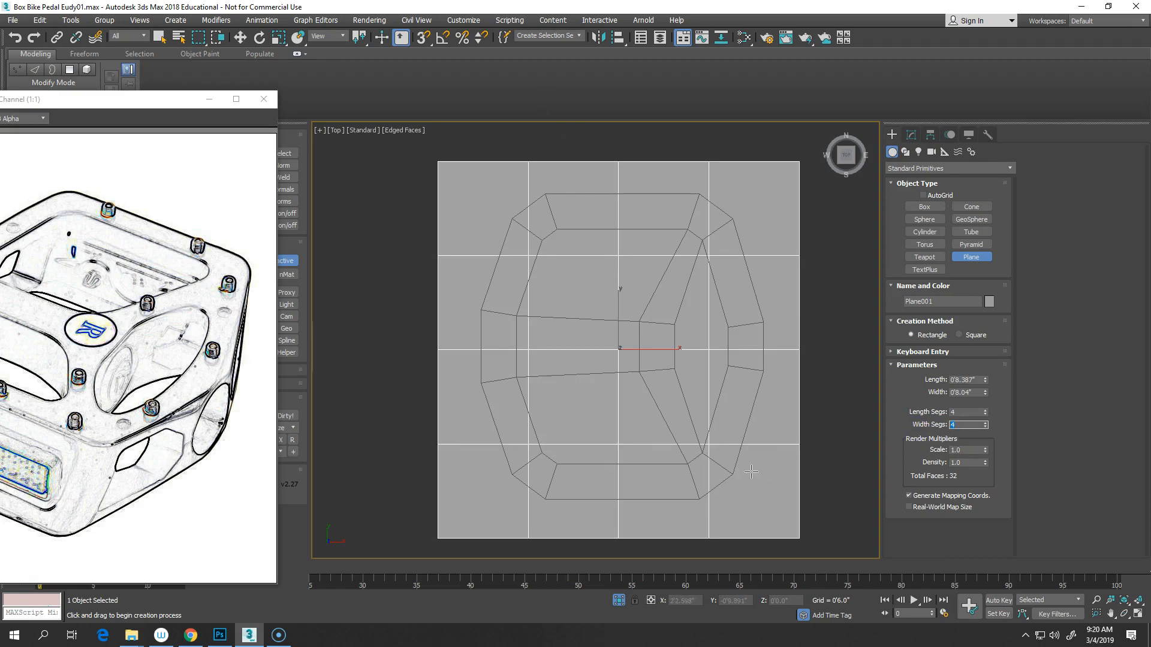
right_click(985, 413)
right_click(985, 425)
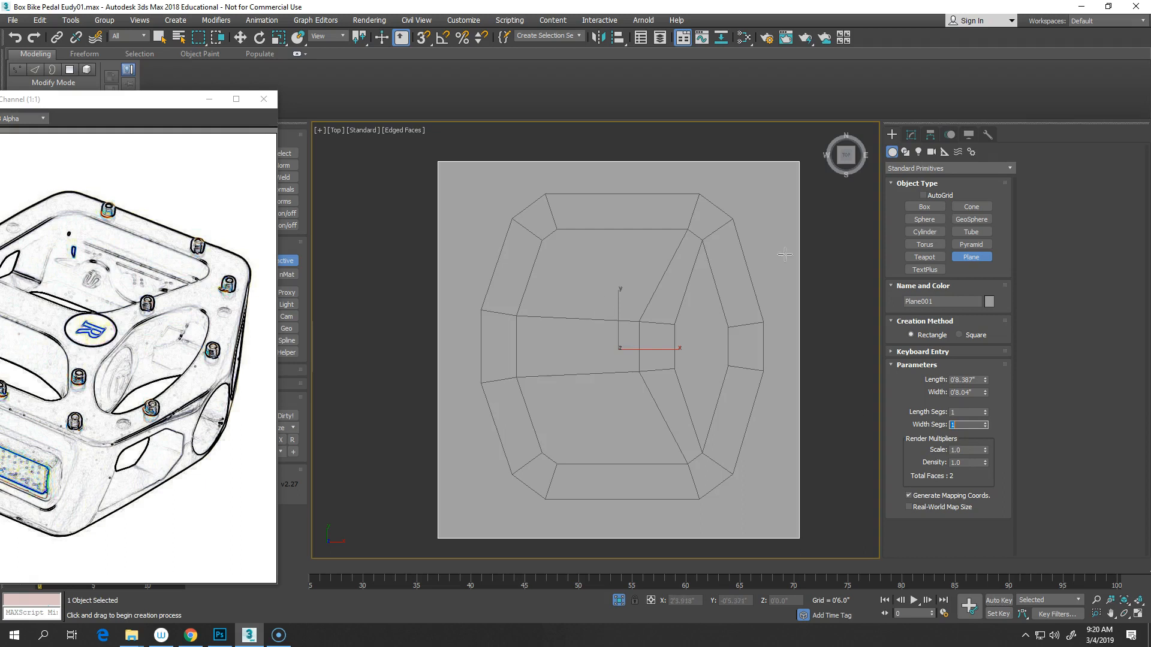
- Apply a ShapeMerge compound to the plane, picking the spline copy Rectangle002 as an Instance shape
right_click(826, 375)
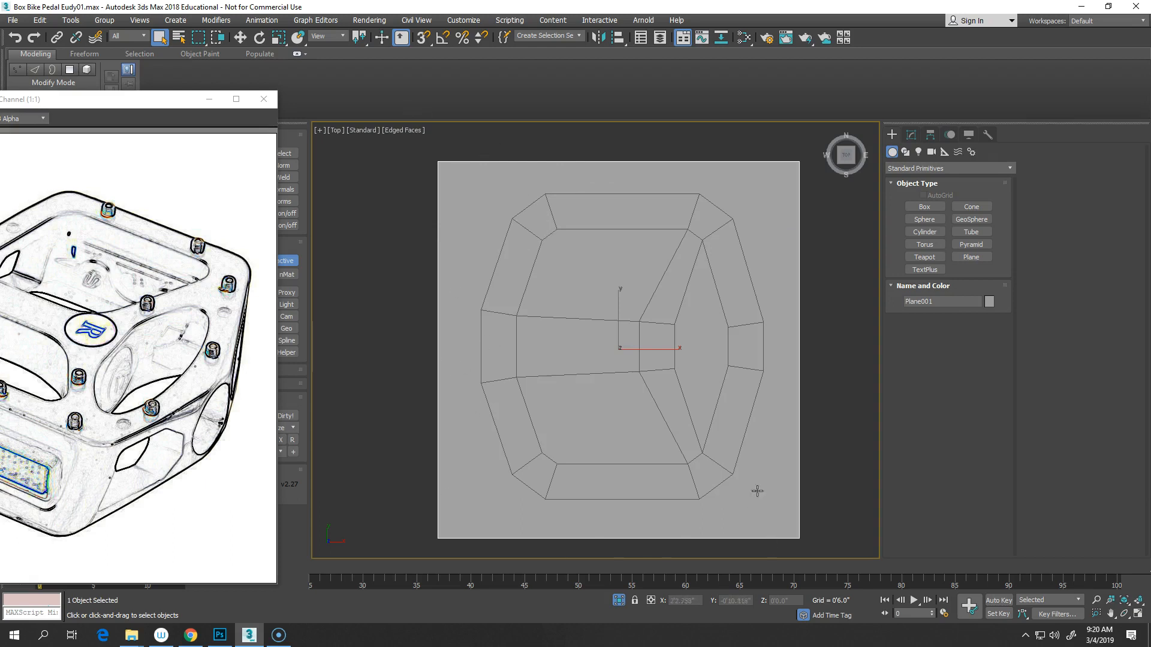
click(919, 168)
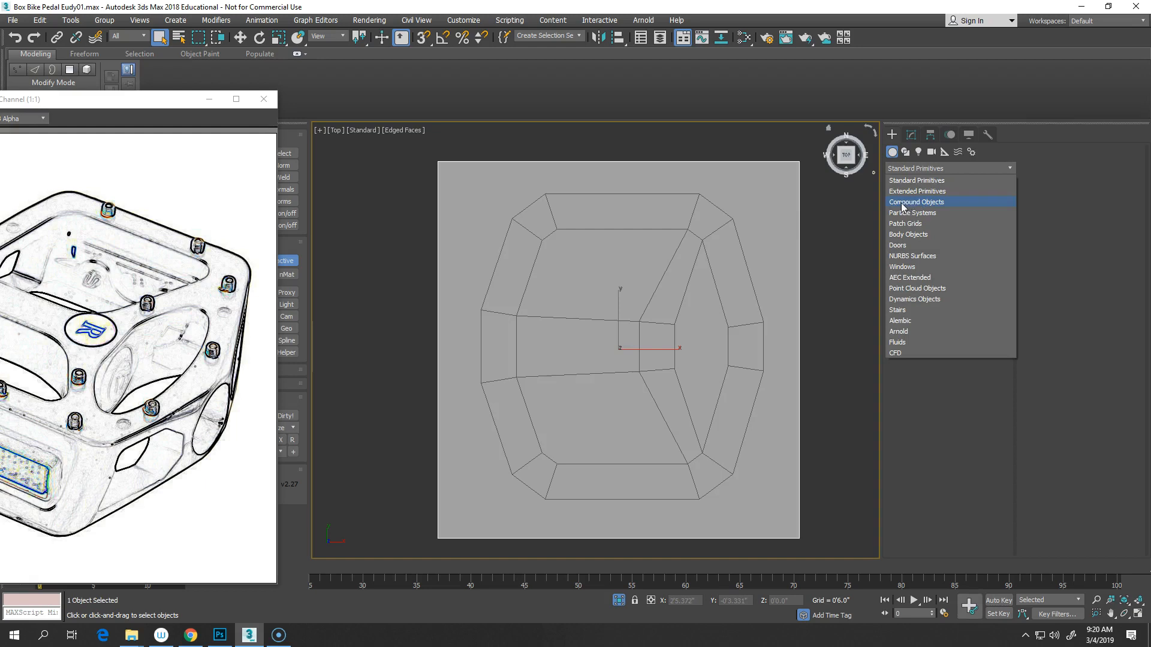
click(910, 204)
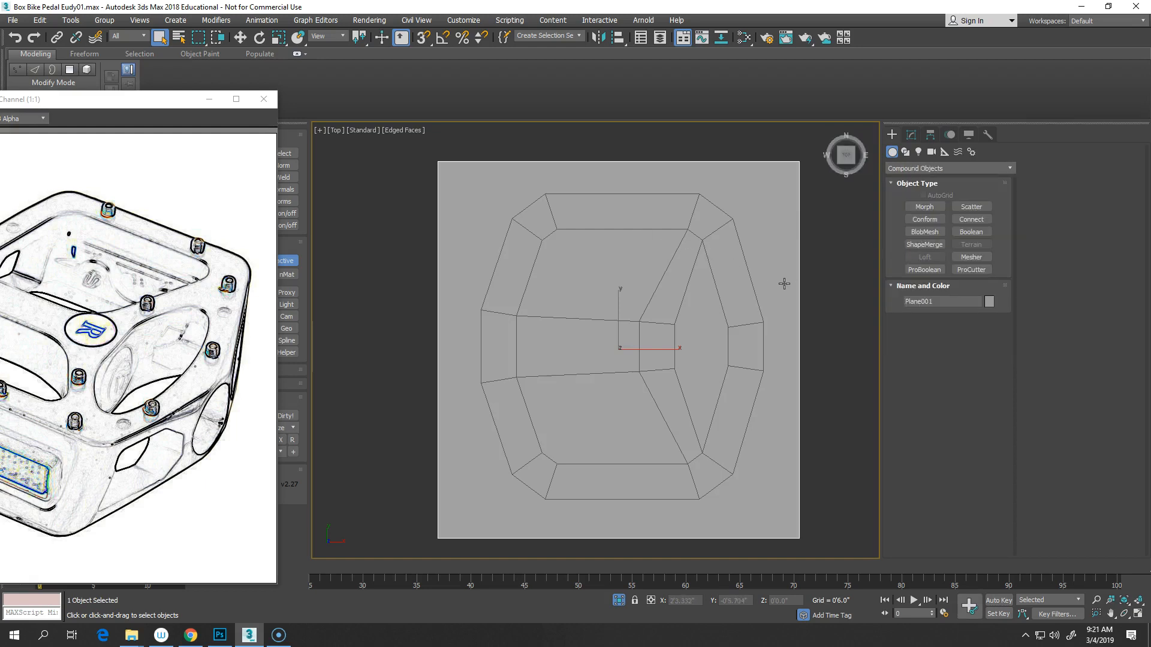
click(924, 244)
middle_drag(825, 357, 790, 340)
click(946, 337)
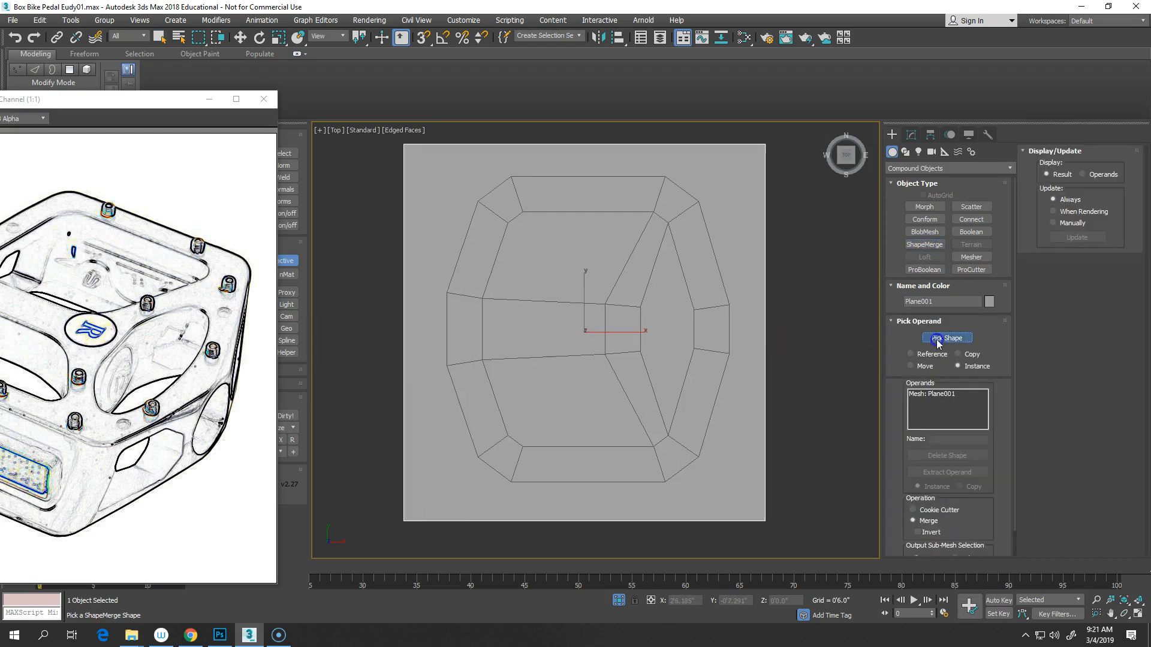
click(725, 294)
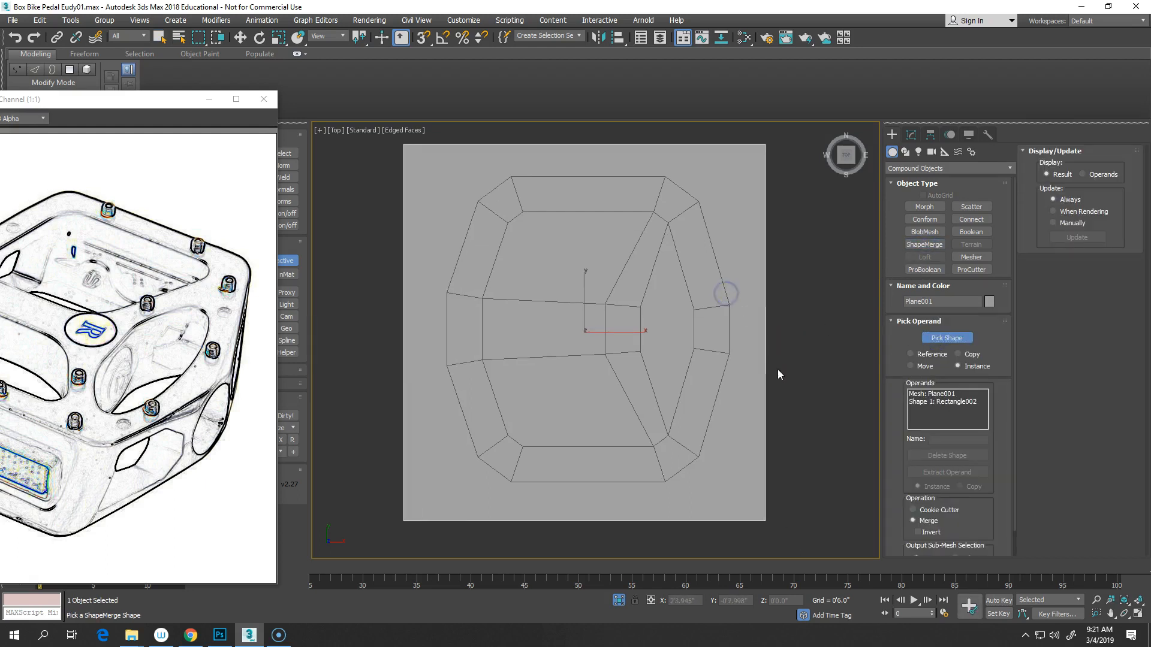
middle_drag(782, 359, 779, 358)
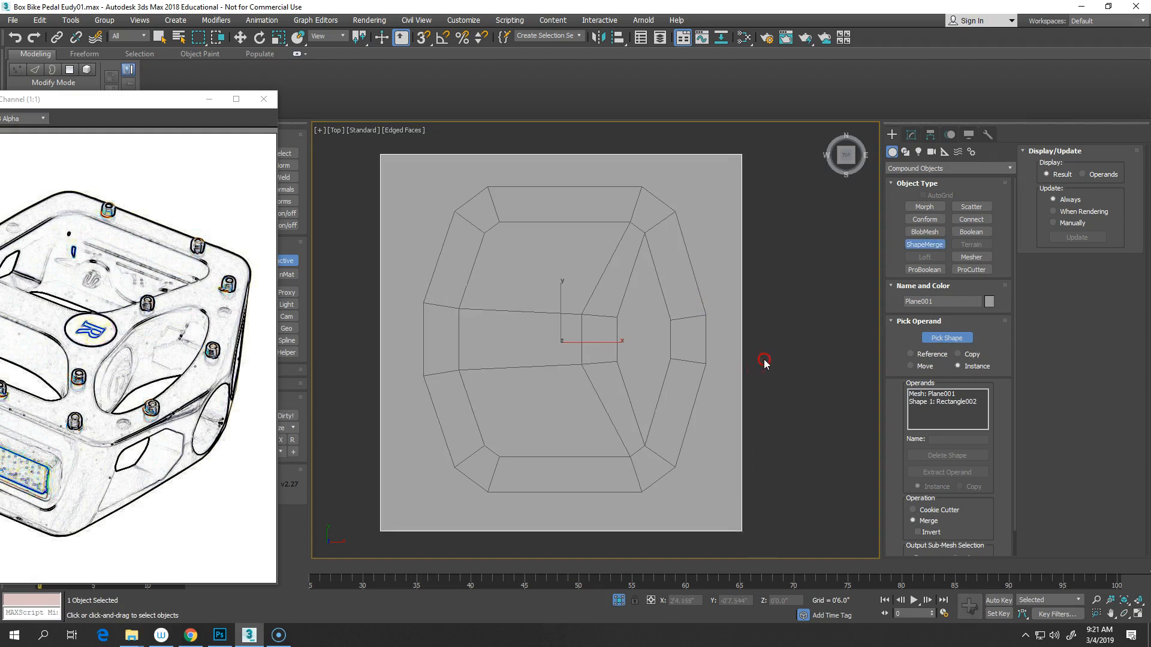
key(w)
scroll(763, 359, down, 5)
scroll(695, 360, up, 4)
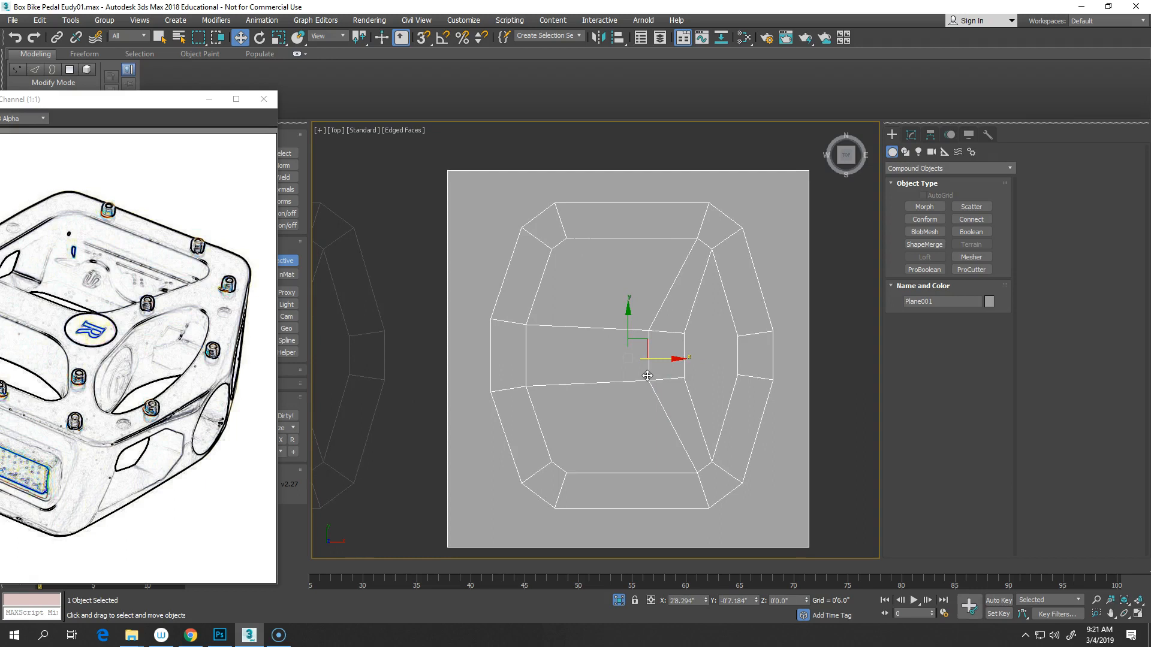
- Try the ShapeMerge's Cookie Cutter operation with and without Invert, and return it to Merge
click(911, 134)
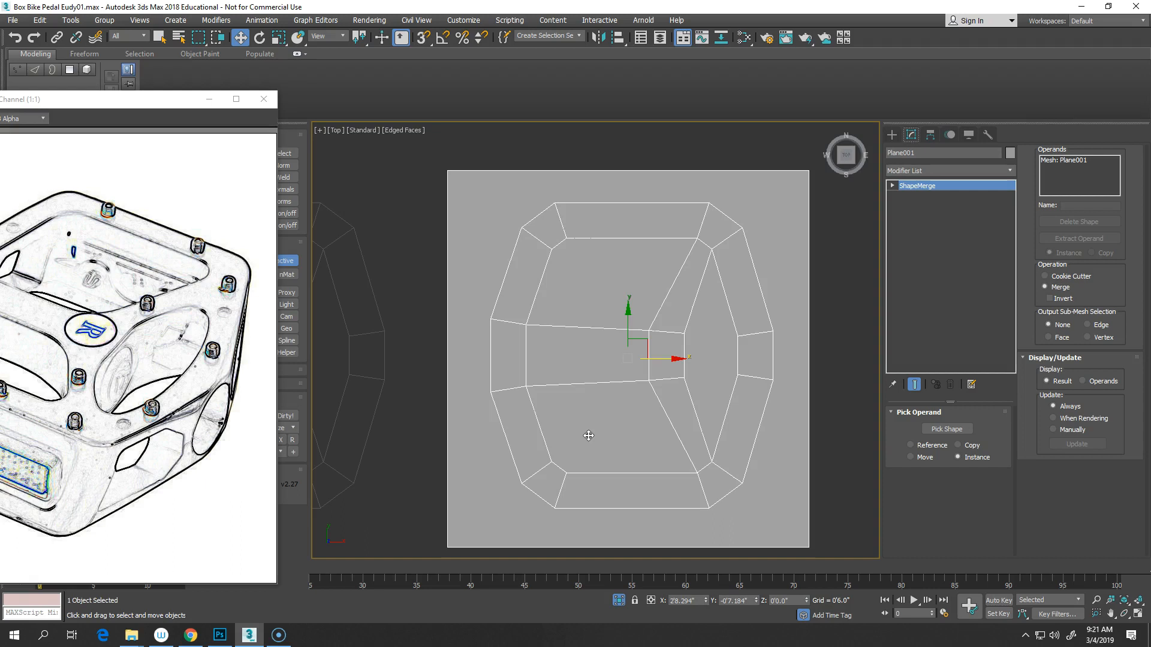
click(1045, 276)
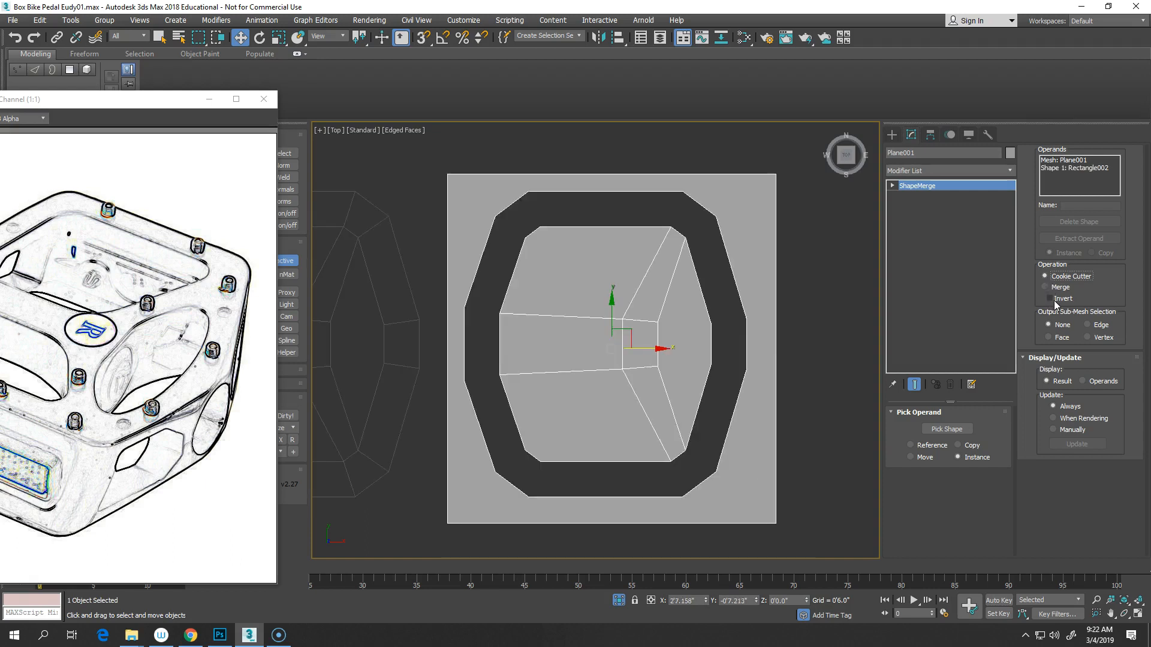
click(1050, 299)
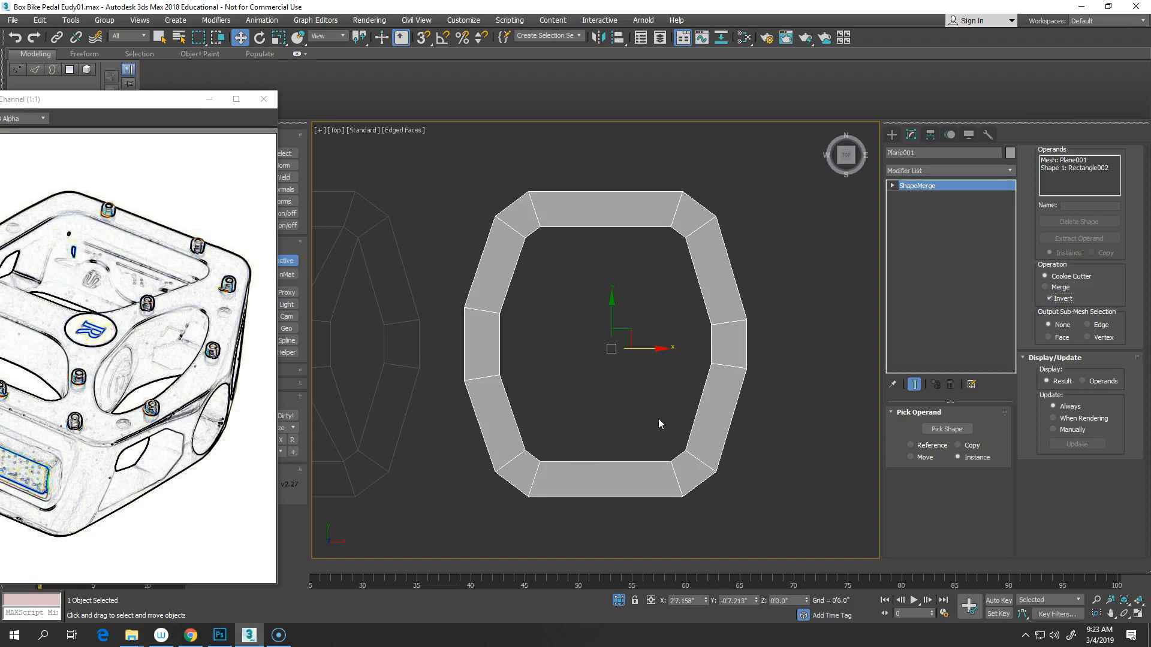
click(1047, 276)
click(1051, 299)
click(1045, 287)
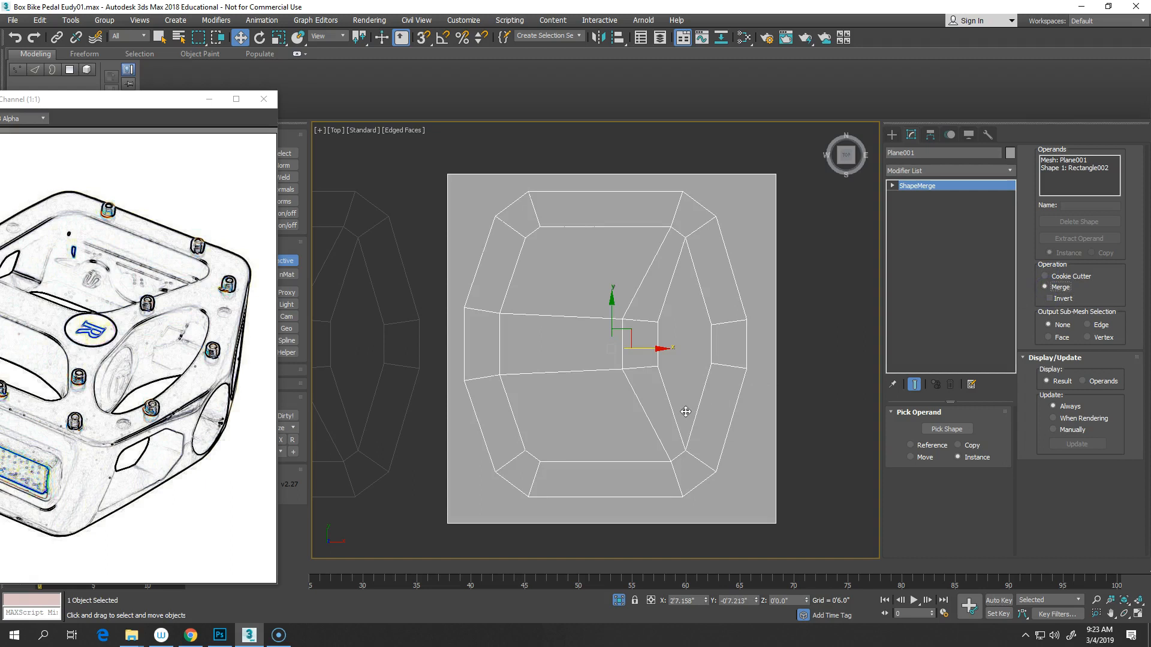
- Convert the merged plane to an Editable Poly
right_click(631, 271)
mouse_move(637, 391)
click(768, 398)
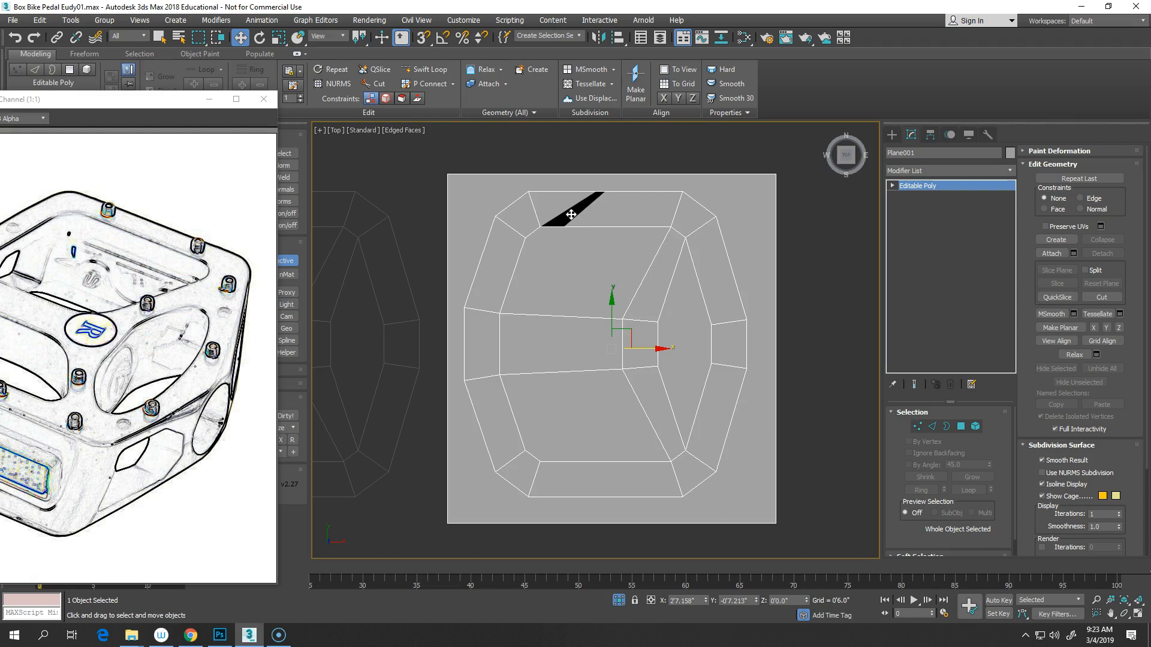
- Delete the polygons filling the upper, lower and right openings, plus the area outside the outer outline, leaving only the pedal frame
click(961, 426)
click(593, 281)
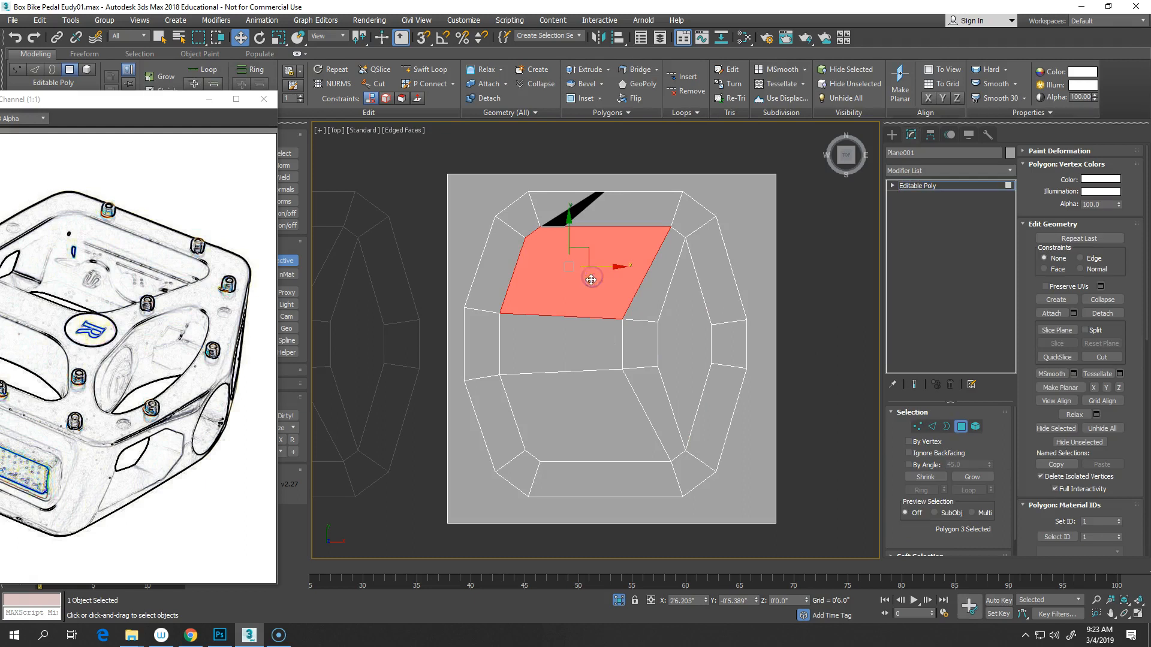
key(Delete)
click(584, 396)
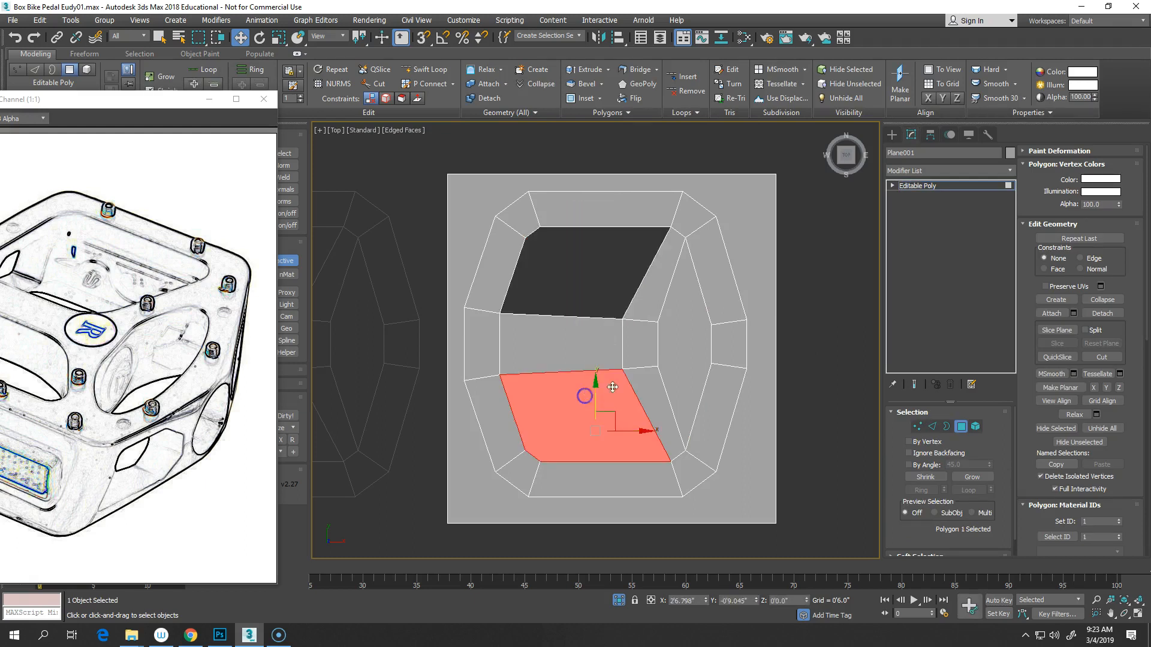
key(Delete)
click(678, 352)
key(Delete)
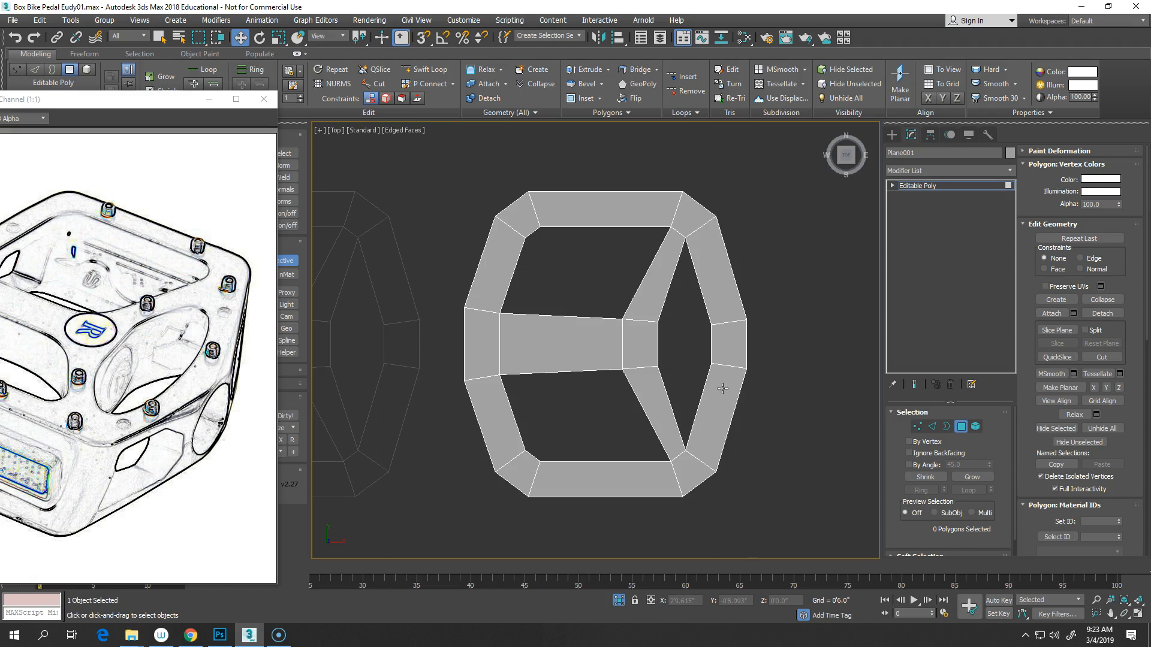
- Move the reference image aside, try vSelect to remove the extra vertices along the frame's straight edges, and undo the removal
key(1)
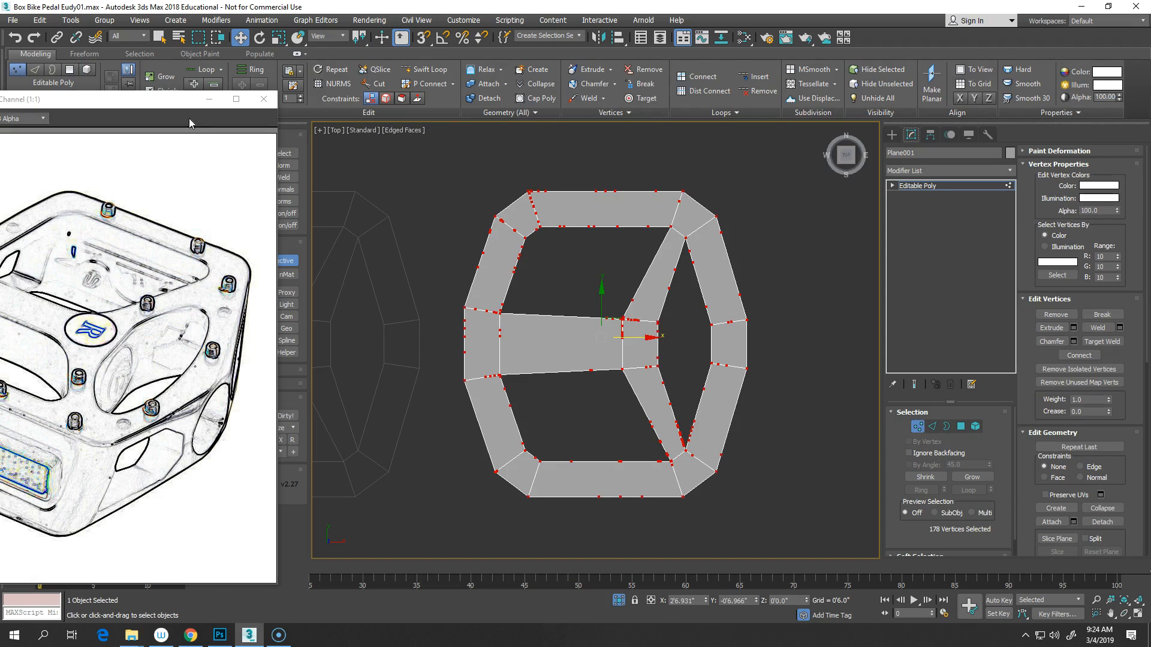
drag(157, 102, 183, 342)
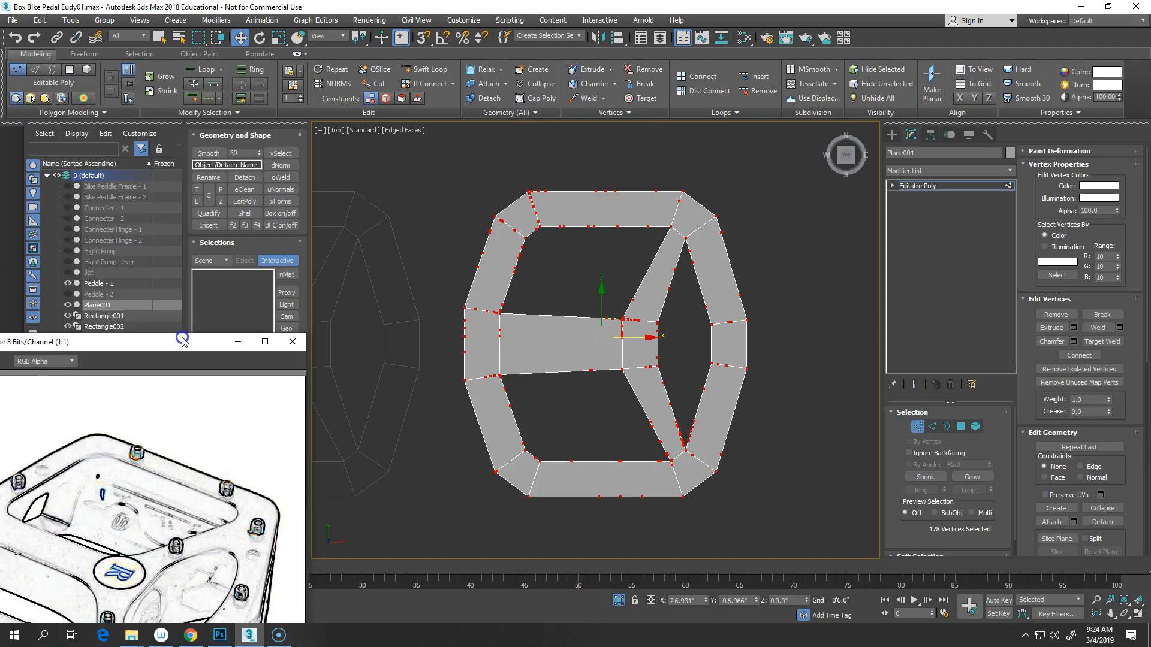
click(281, 153)
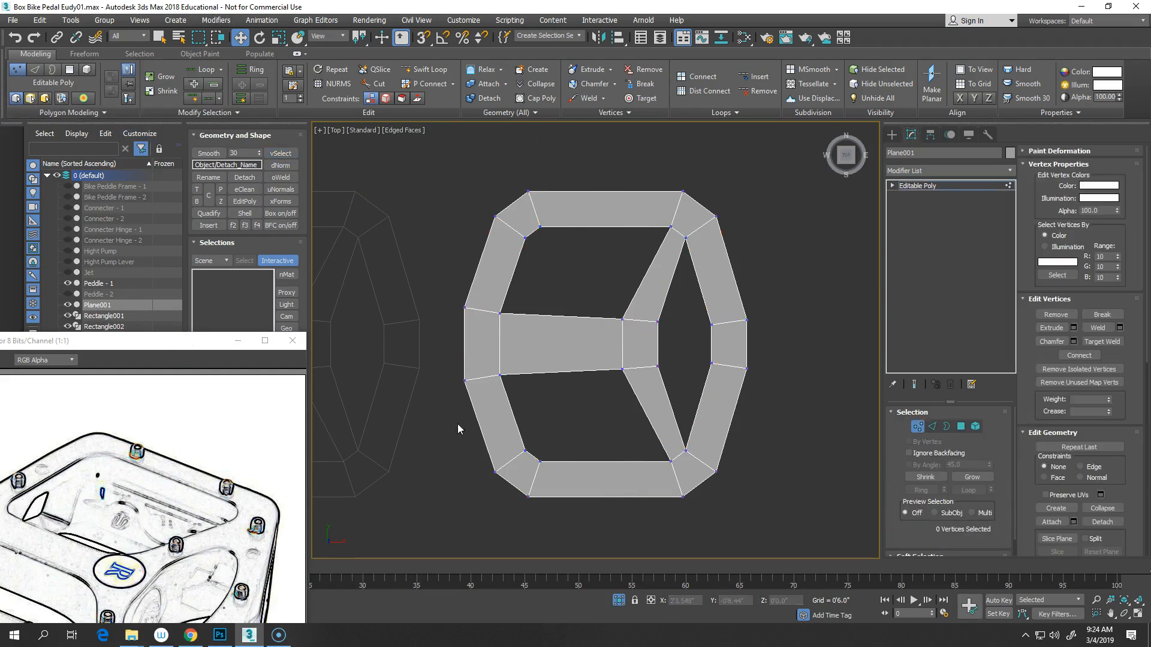
key(ctrl+z)
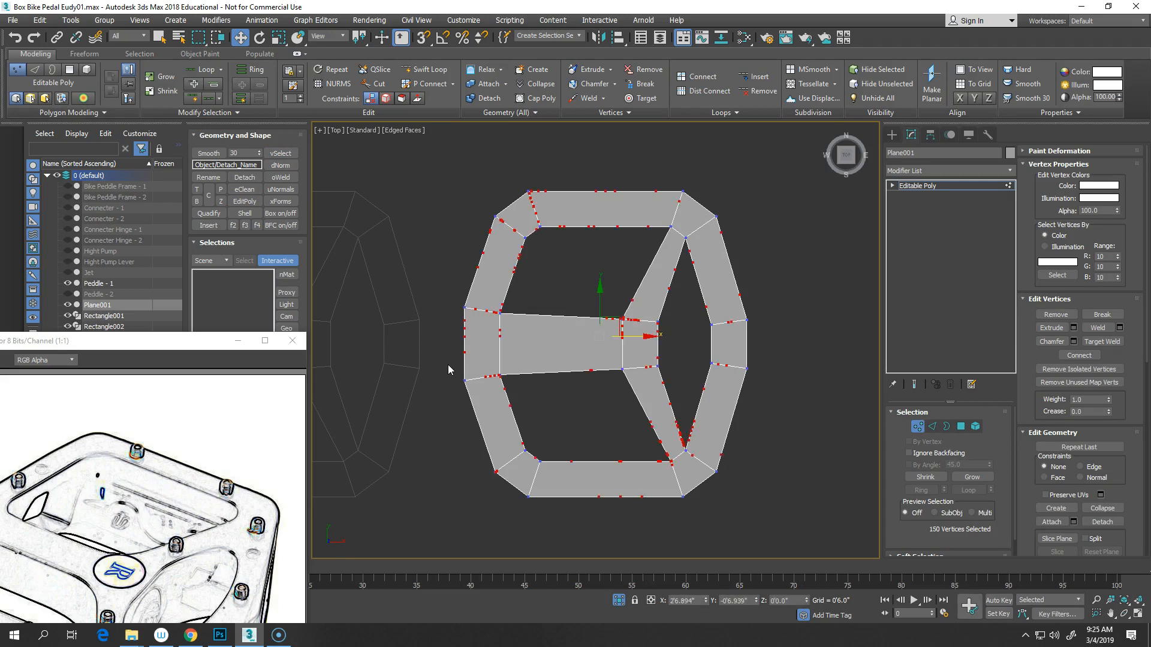
click(591, 428)
- Move the reference image so the whole pedal is in view beside the frame
drag(169, 343, 262, 94)
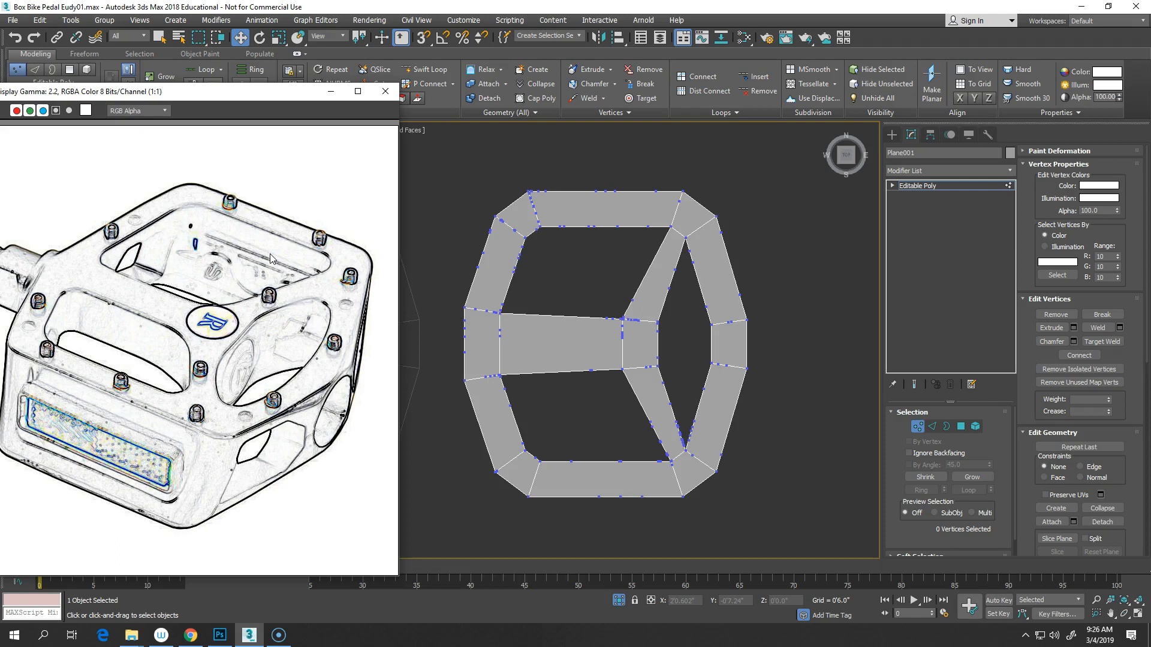
- Remove the extra vertices on the frame's dividing edges by converting all borders to vertices and inverting the selection
key(3)
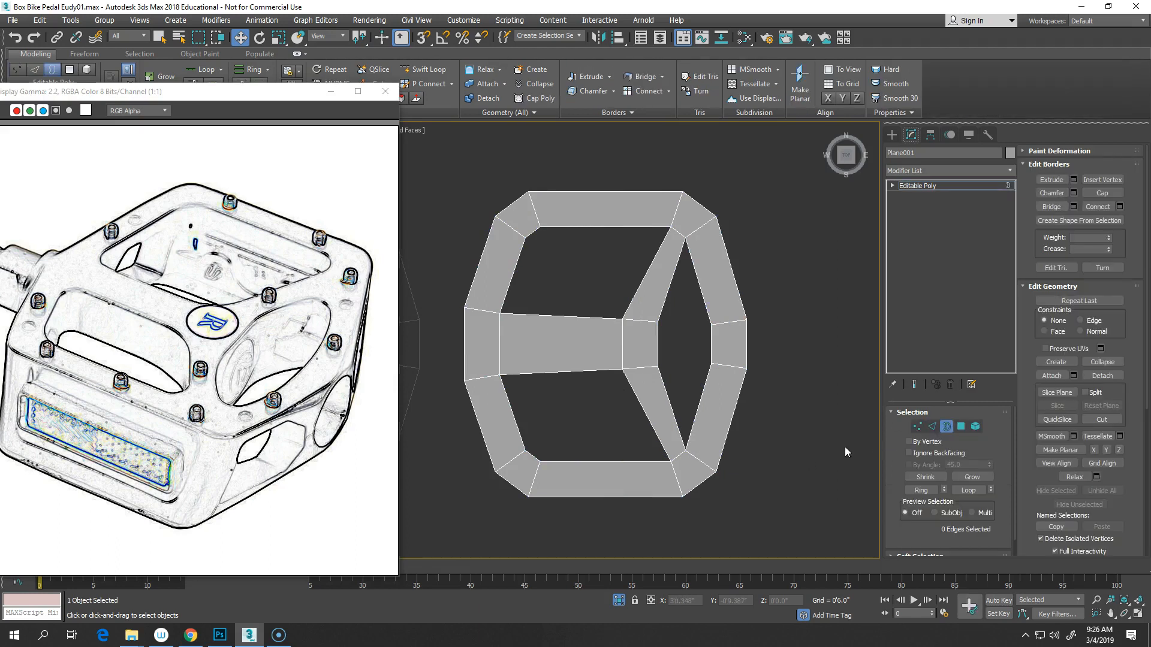
key(ctrl+a)
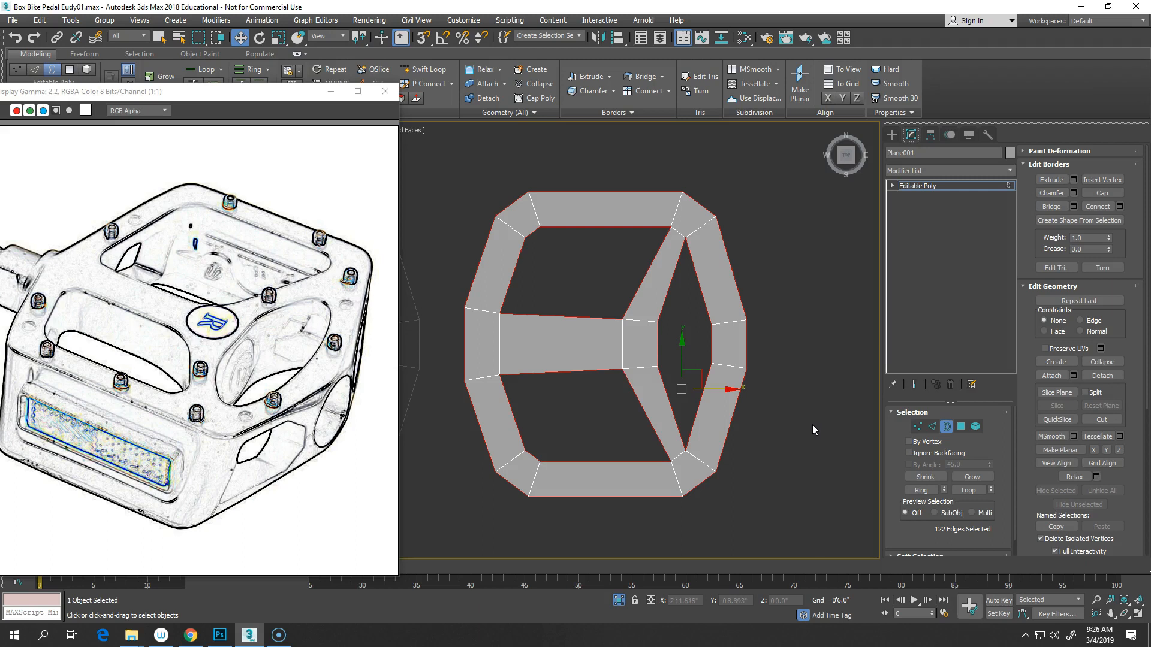
click(918, 427)
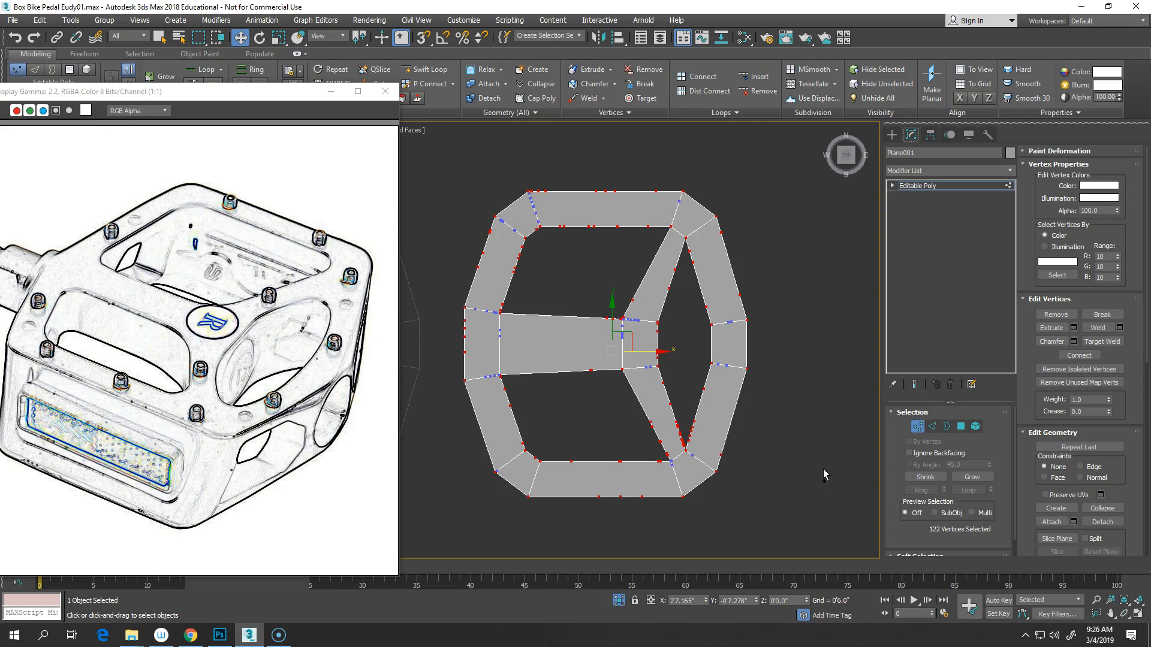
key(ctrl+i)
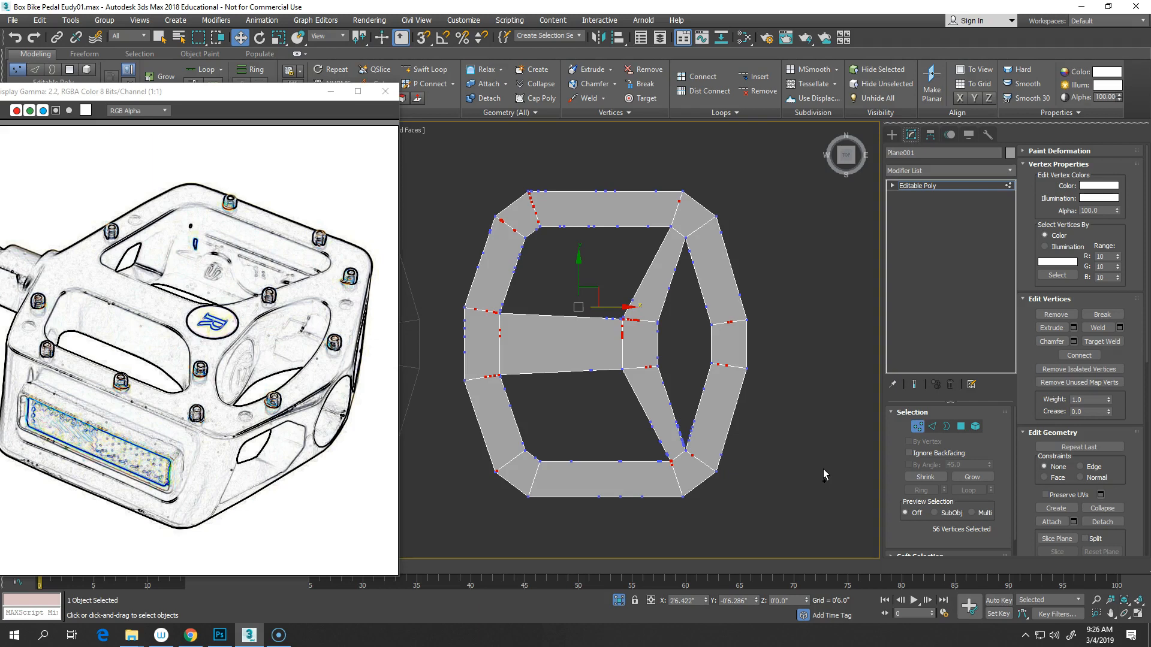
key(BackSpace)
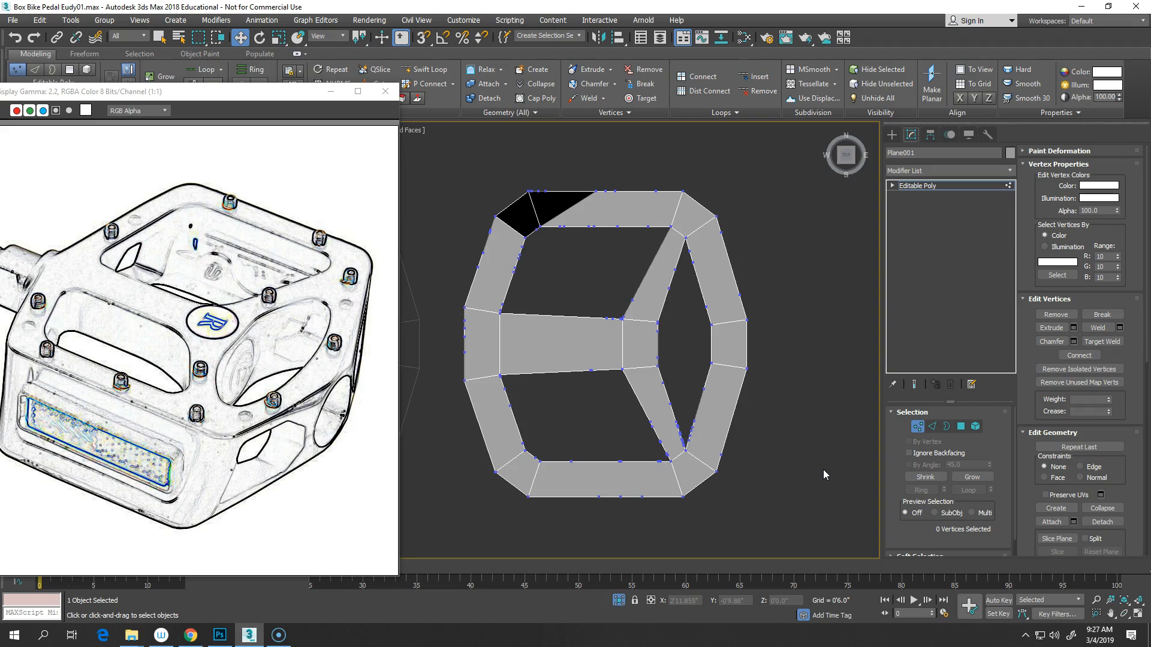
- Try to remove the stray vertices along the borders by keeping only the dividing edges' end vertices, and undo both vertex removals
click(947, 427)
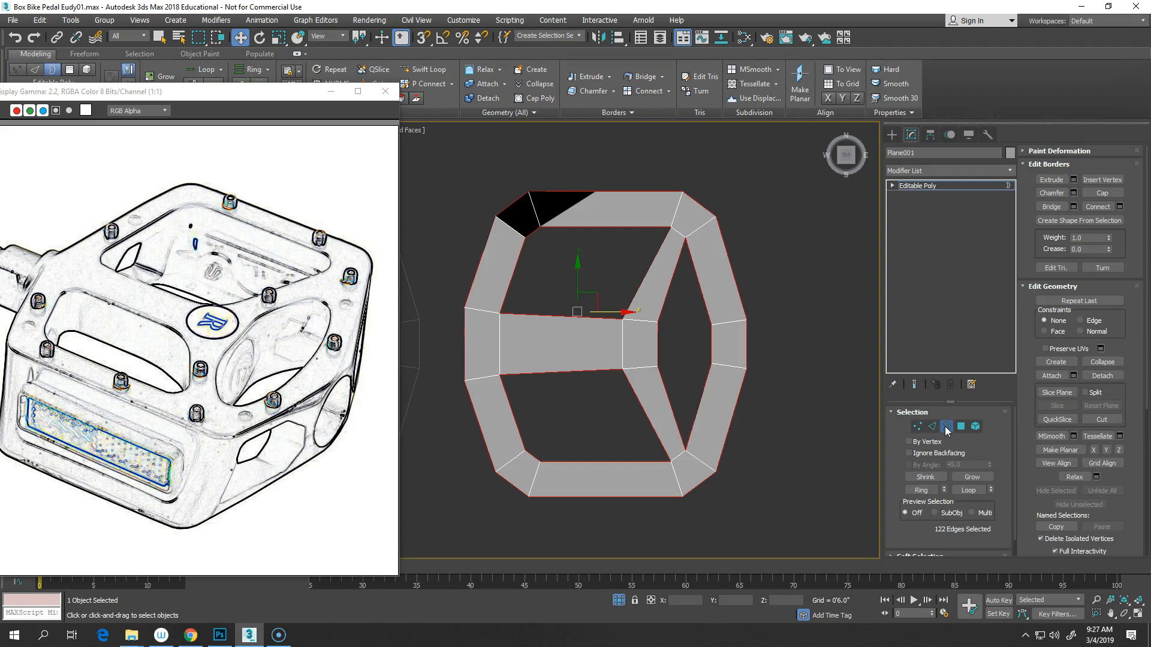
click(932, 426)
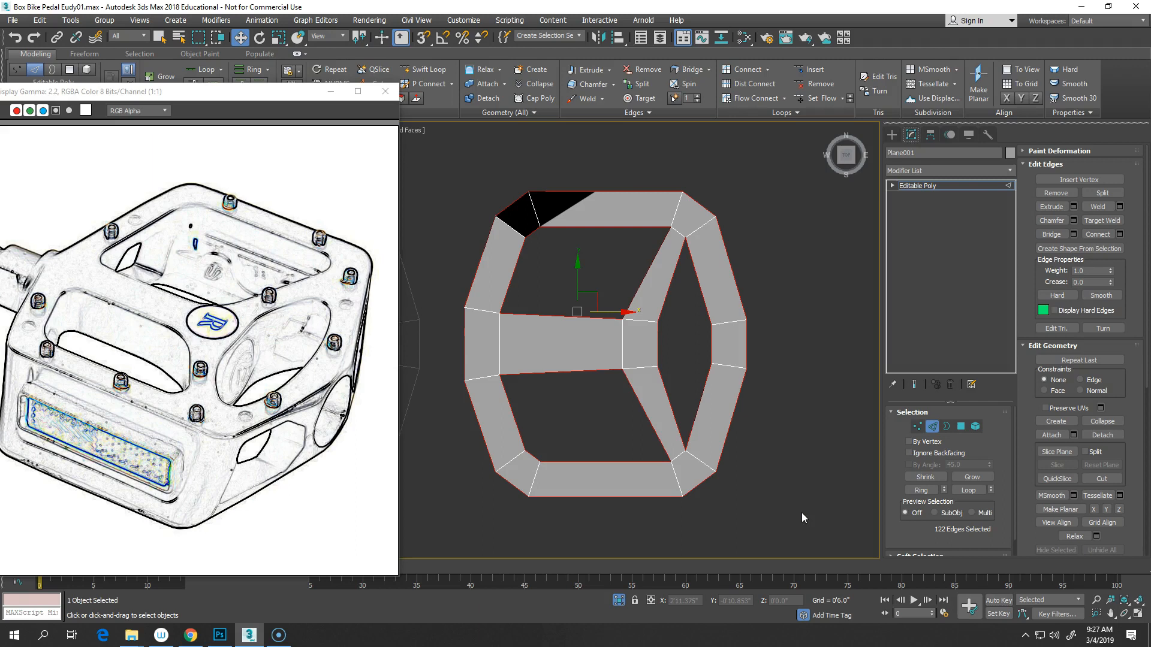
key(alt+r)
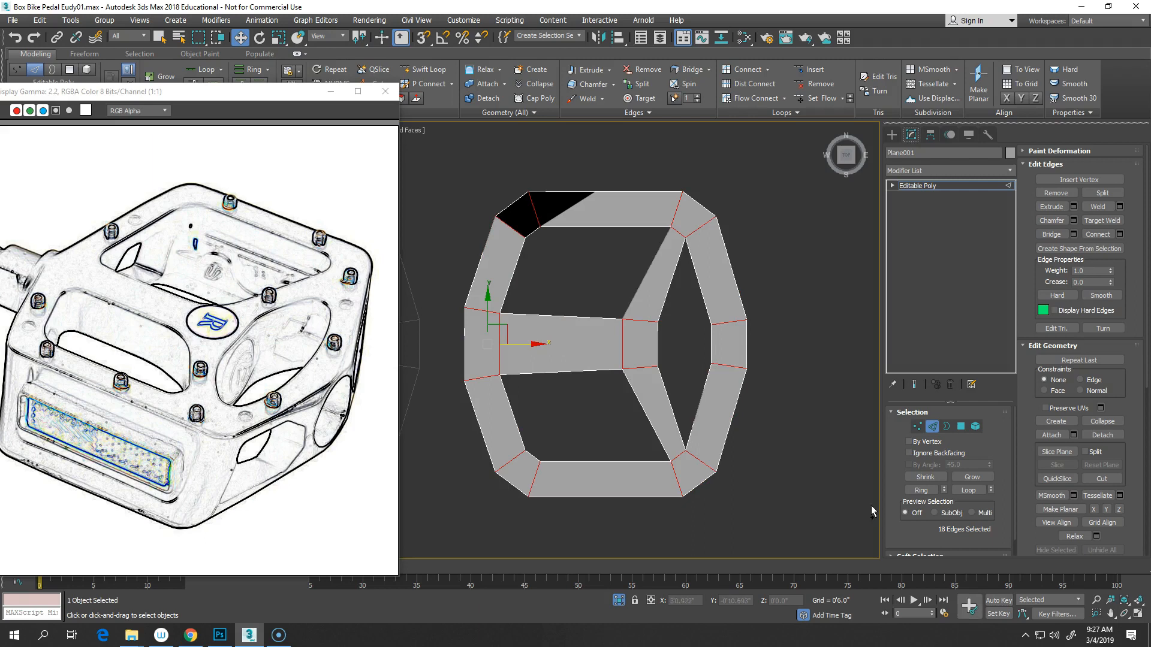
click(917, 427)
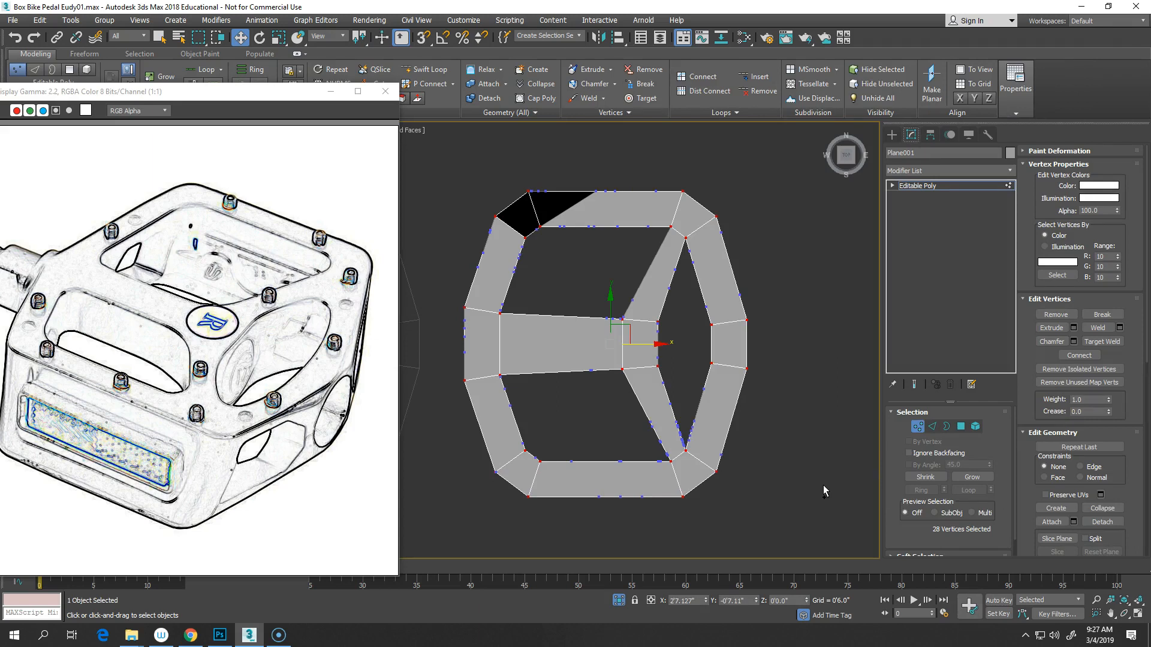
key(ctrl+i)
key(BackSpace)
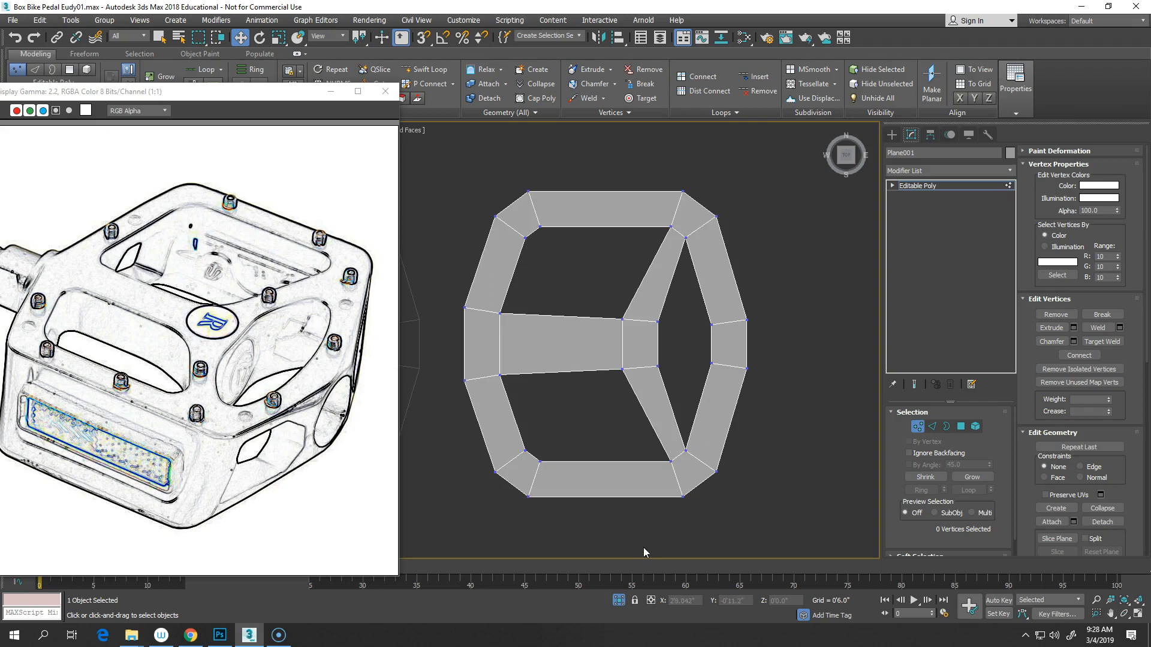
key(ctrl+a)
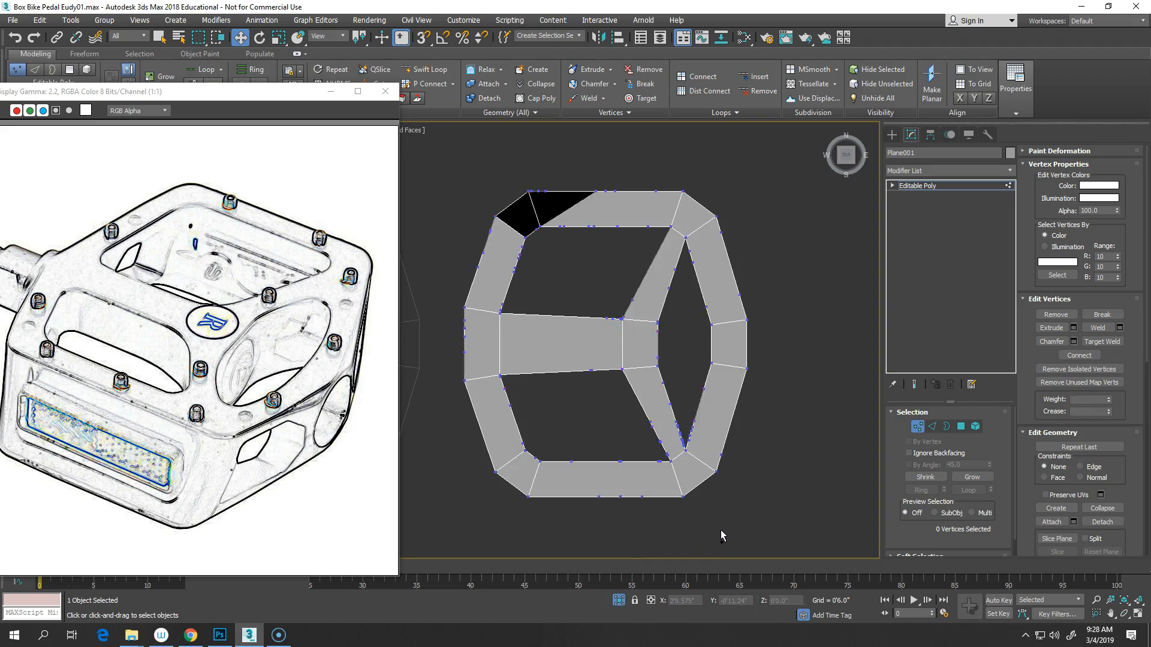
click(721, 529)
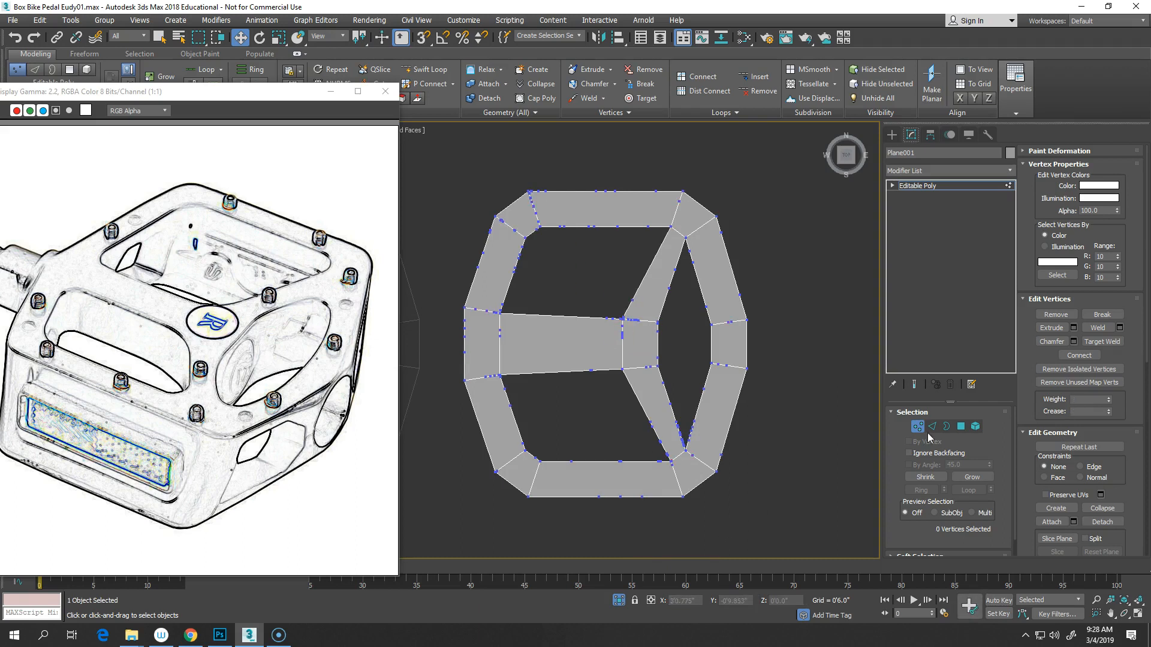
- Convert the selected open borders to vertices, invert the selection and remove the extra vertices on the dividing edges again
click(948, 427)
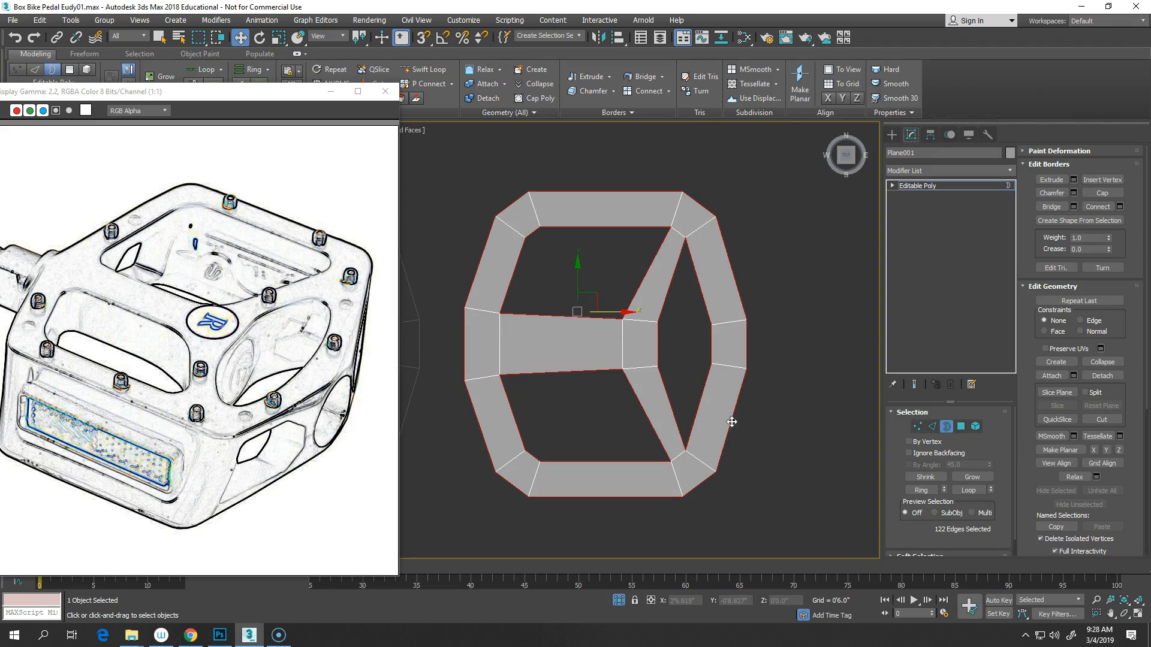
key(1)
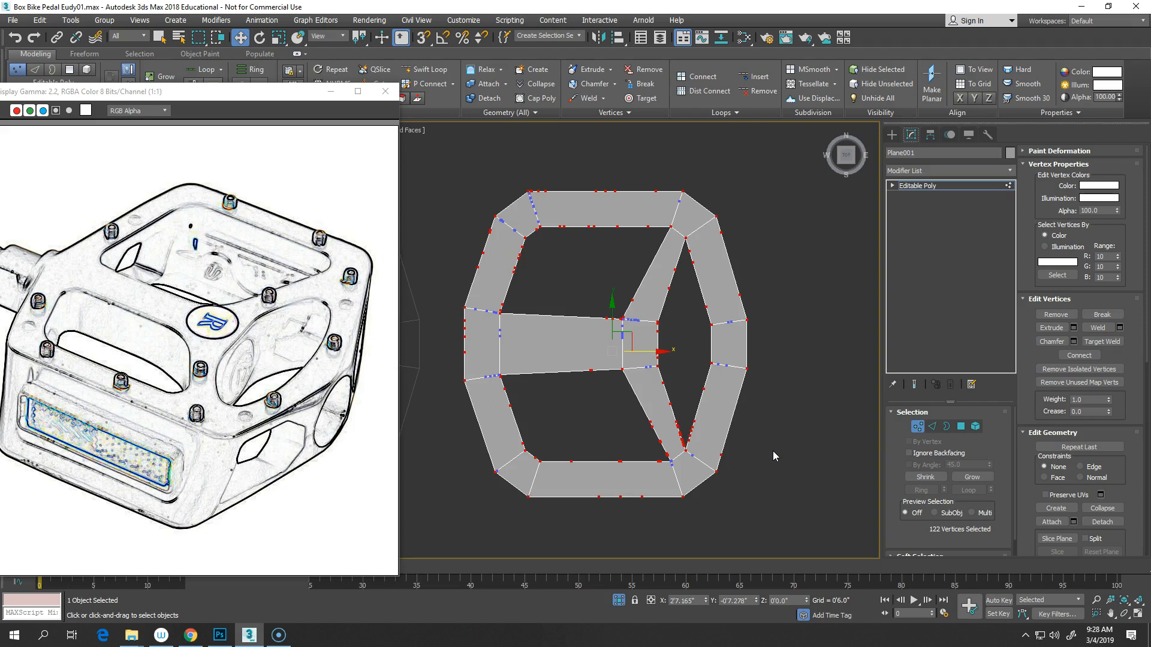
key(ctrl+i)
key(BackSpace)
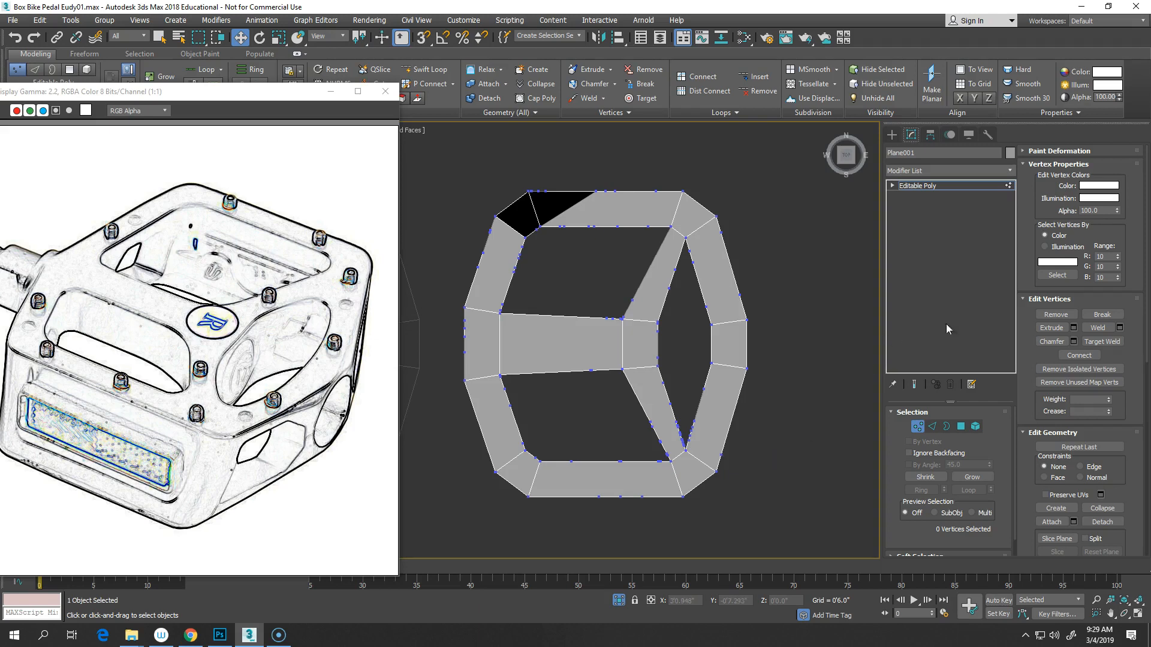
- Try an Edit Normals modifier on the frame, and delete it
click(1009, 171)
scroll(1013, 212, down, 1)
scroll(1013, 216, down, 5)
click(938, 296)
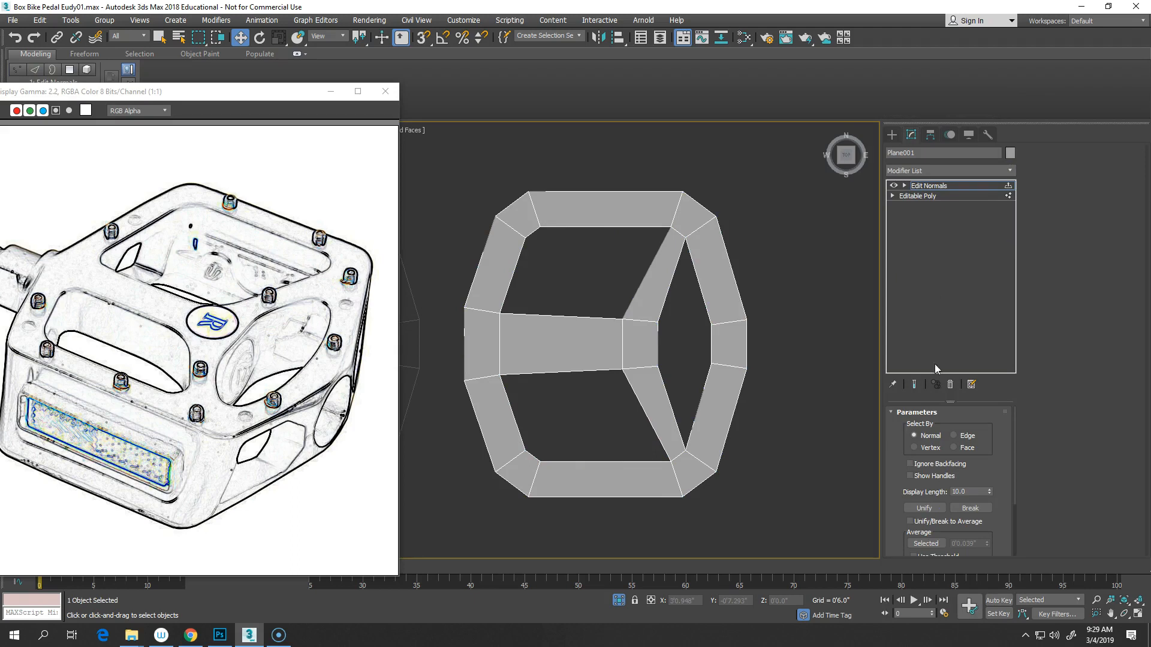
click(951, 384)
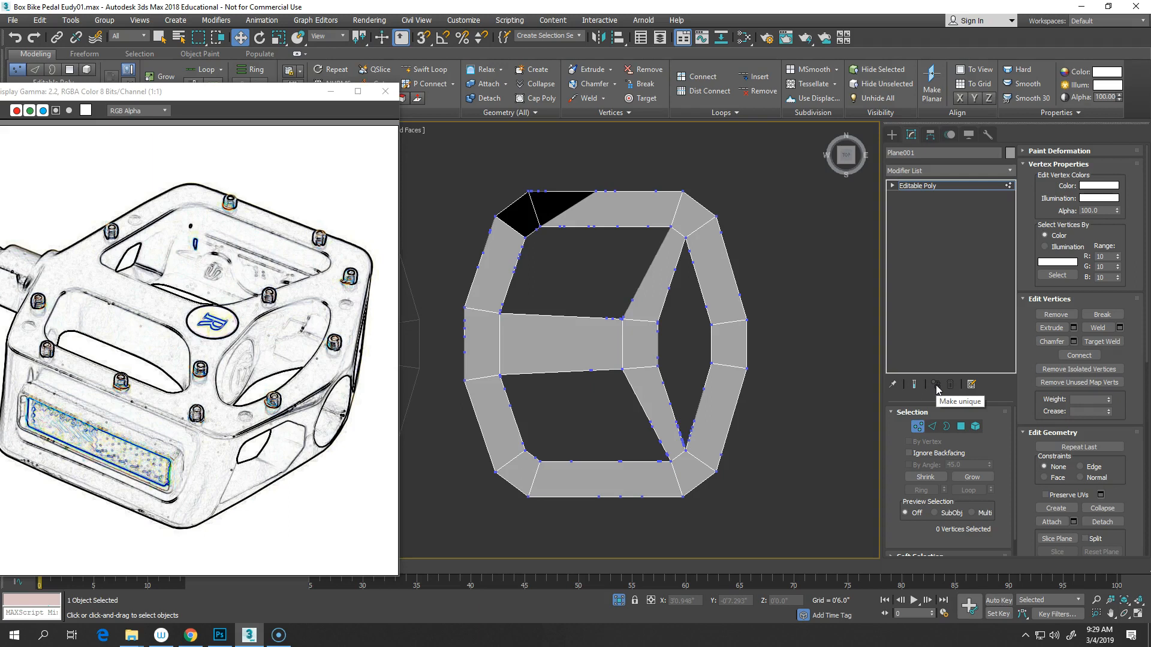
- Select the dividing edges as a ring from the borders, convert them to vertices, invert the selection and remove the stray border vertices
click(945, 426)
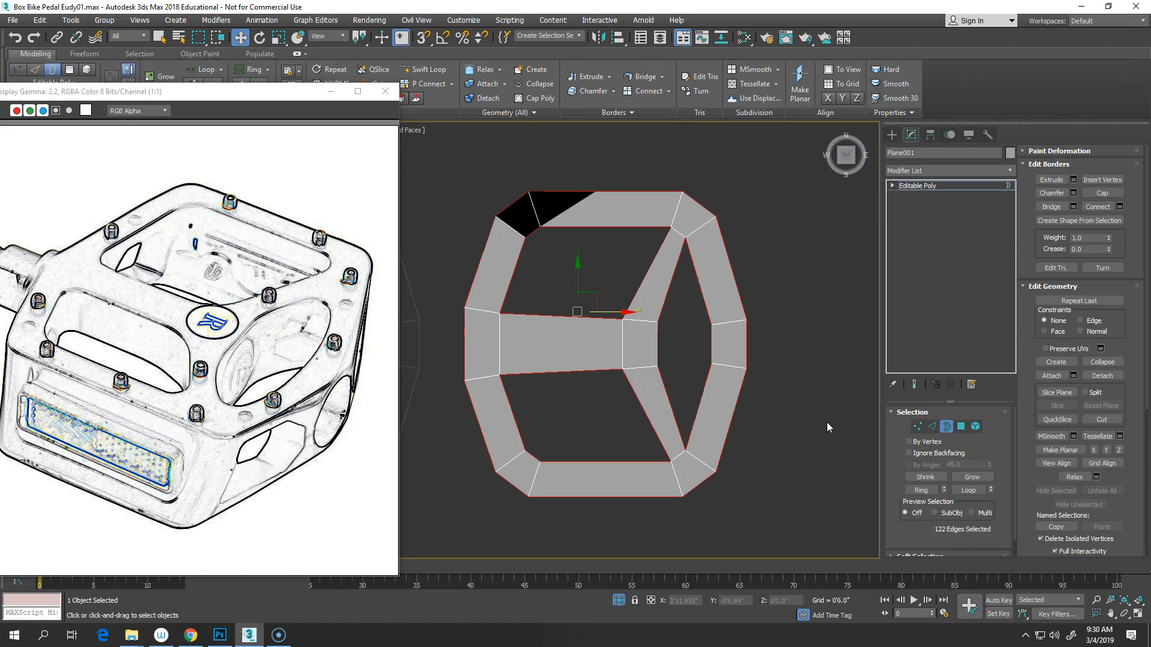
key(2)
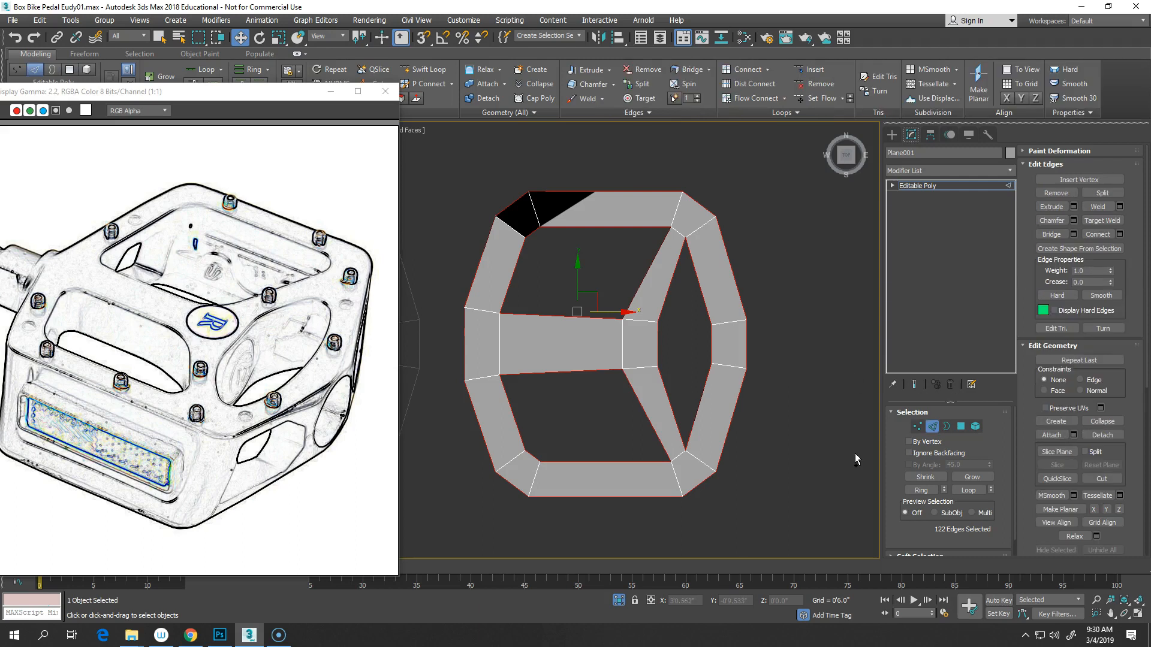
key(alt+r)
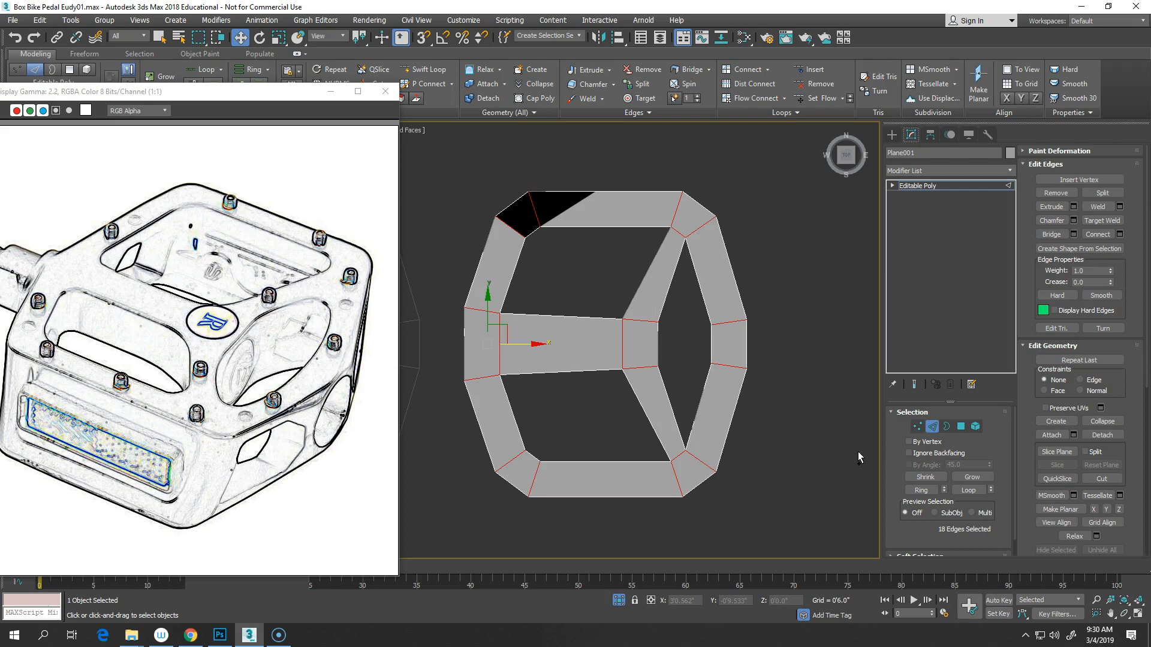
click(918, 426)
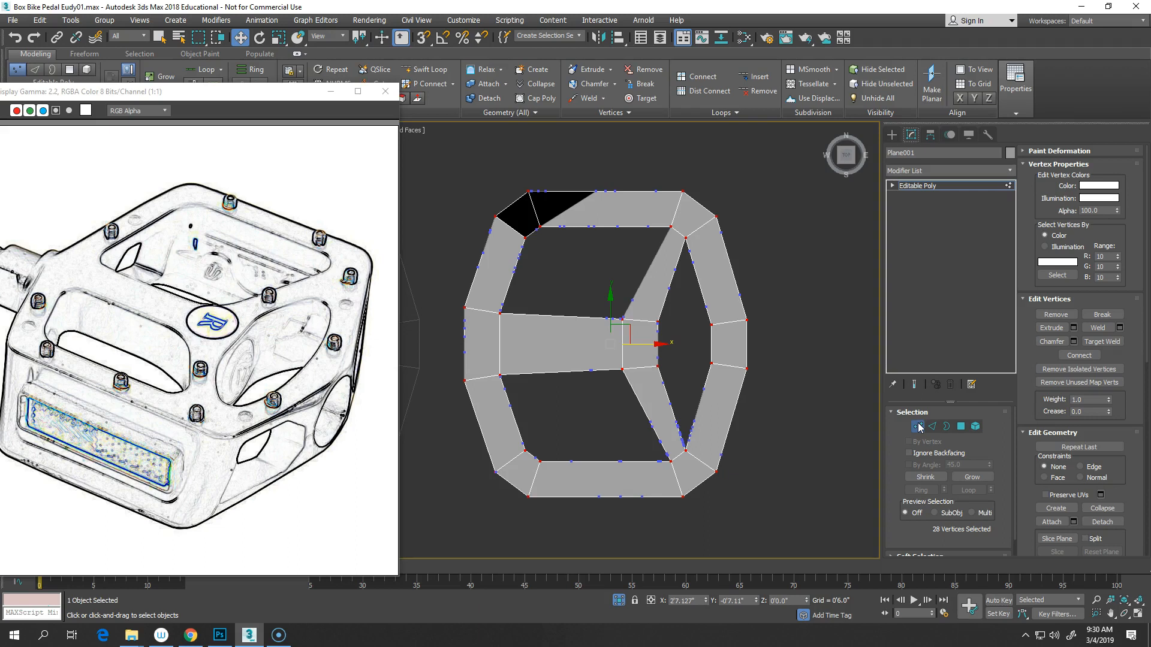
key(ctrl+i)
key(BackSpace)
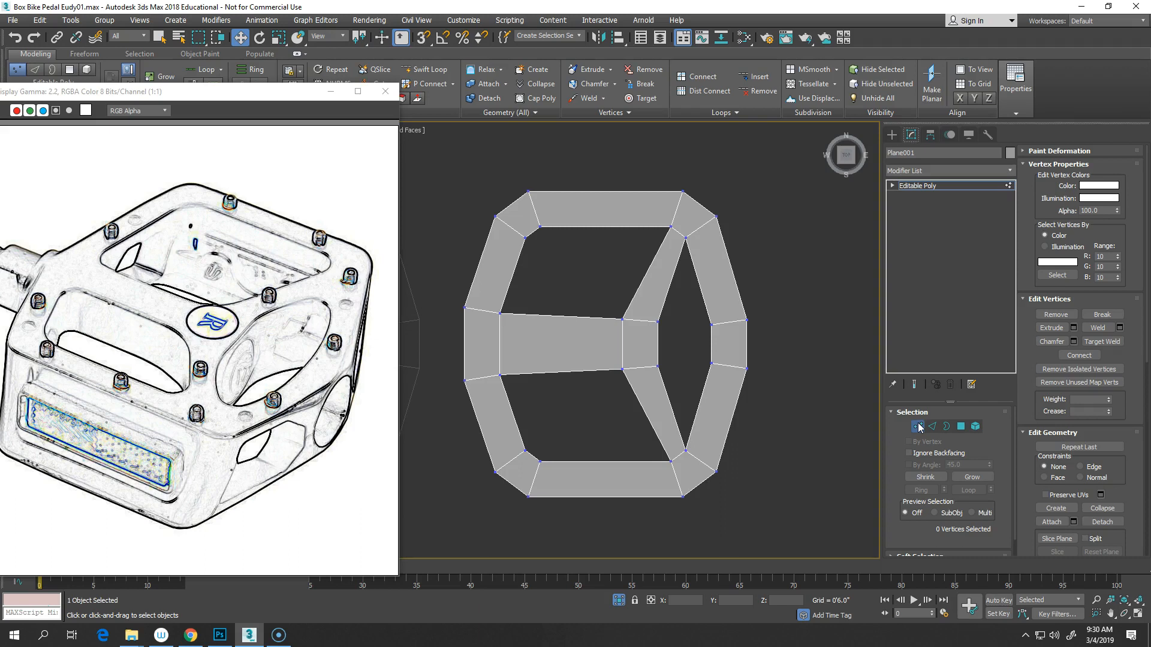
- Apply a Surface modifier with Flip Normals enabled to the other pedal spline outline
middle_drag(689, 324, 514, 301)
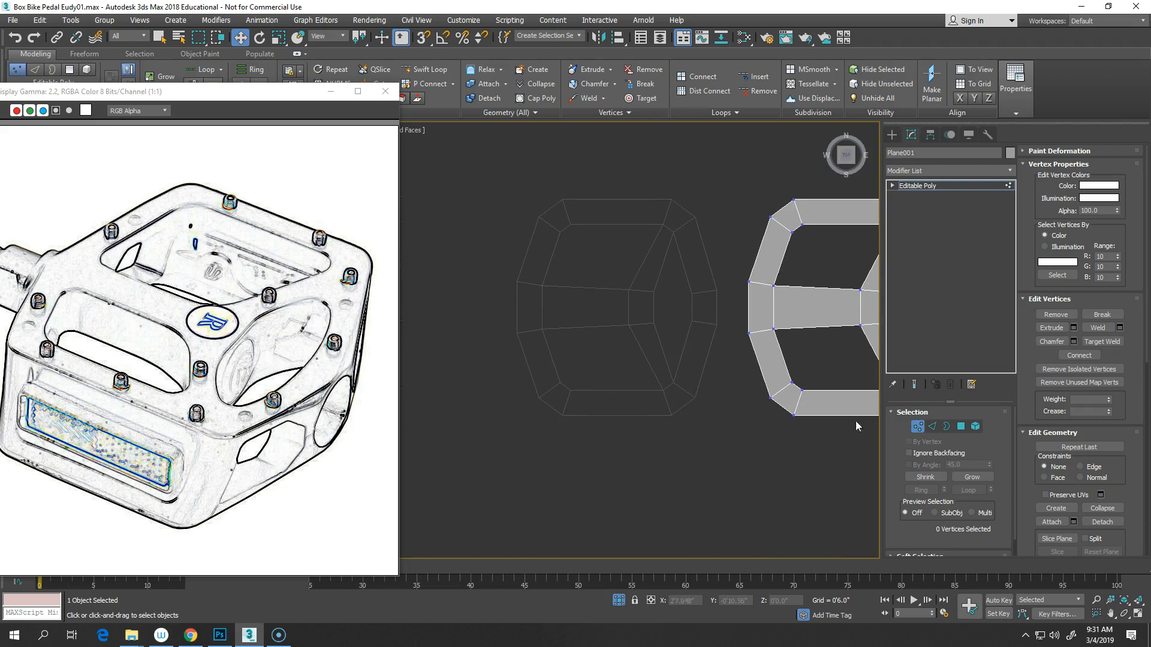
click(917, 427)
click(643, 295)
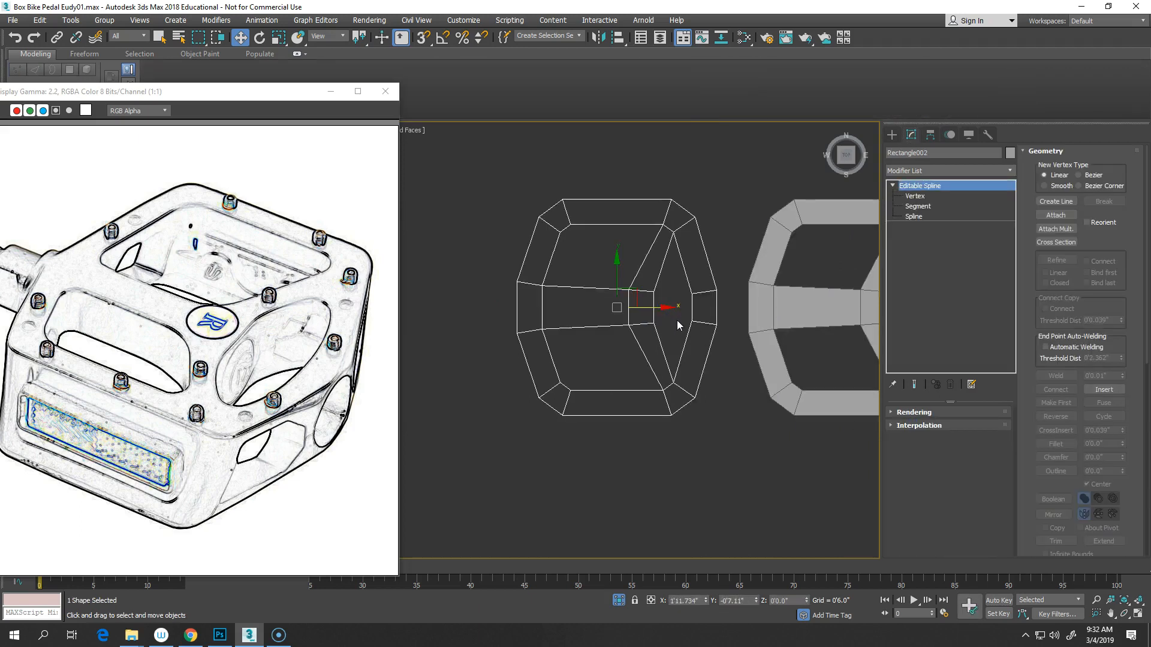
middle_drag(671, 321, 607, 327)
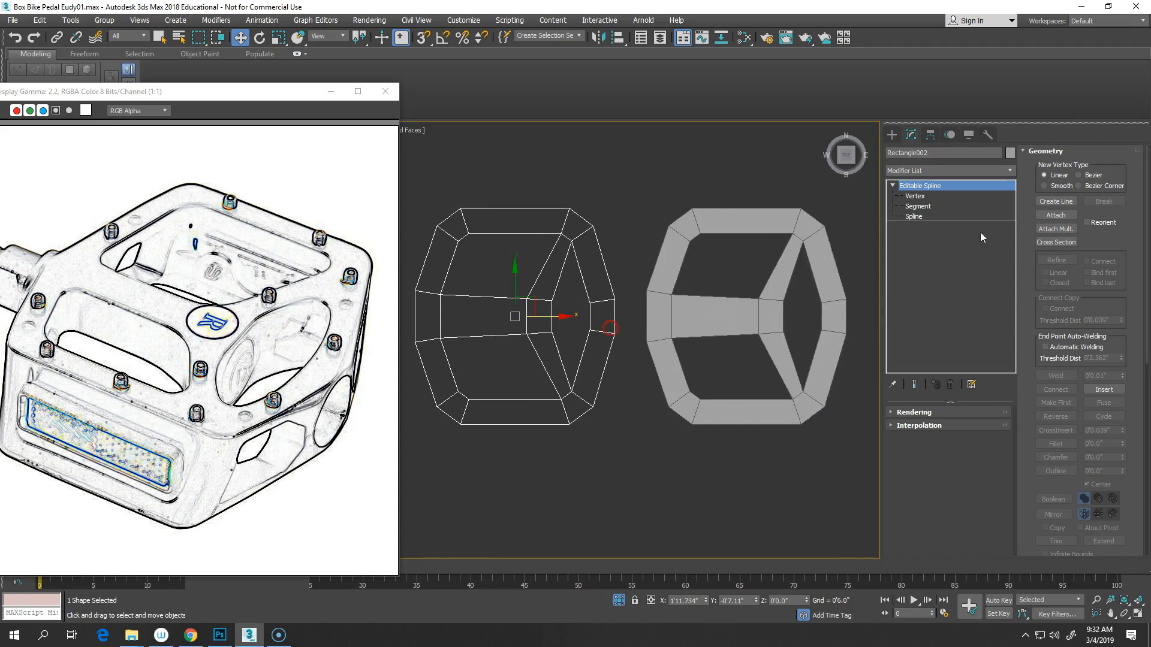
click(1010, 171)
drag(1010, 192, 1016, 531)
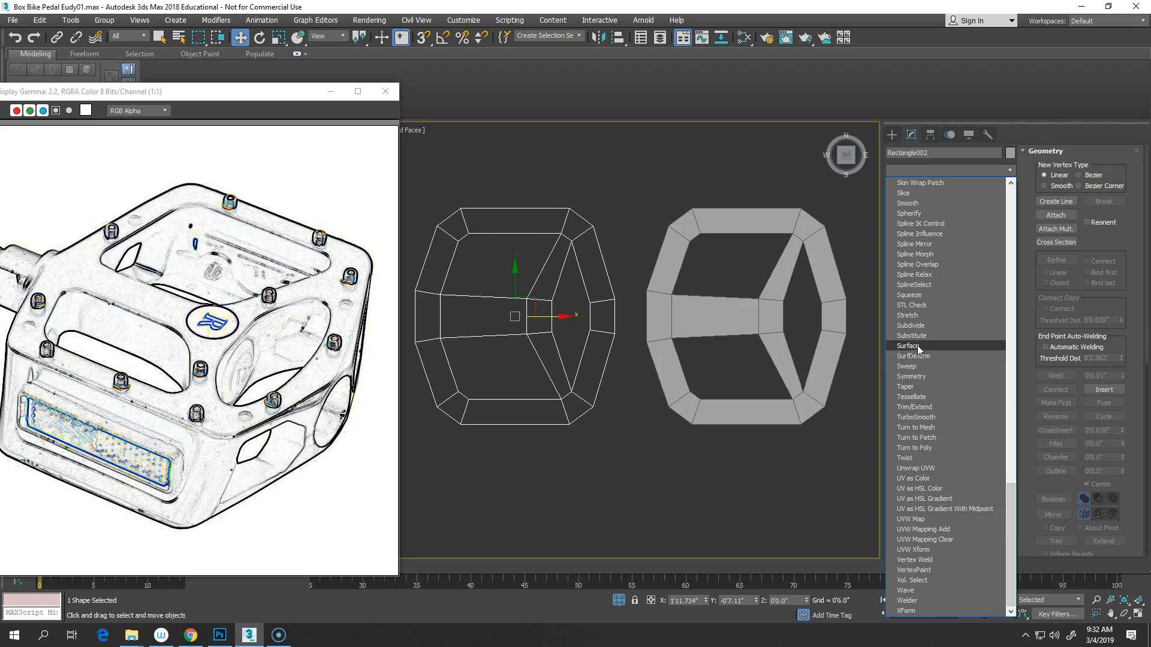
click(918, 347)
middle_drag(606, 434, 647, 443)
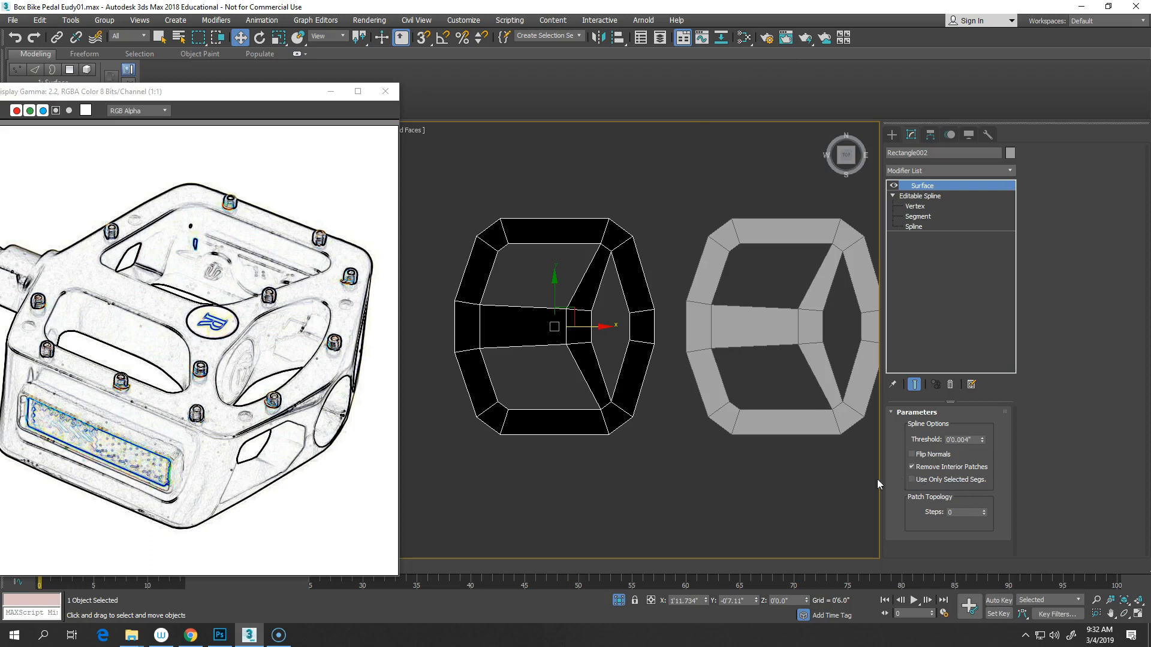
drag(295, 95, 294, 82)
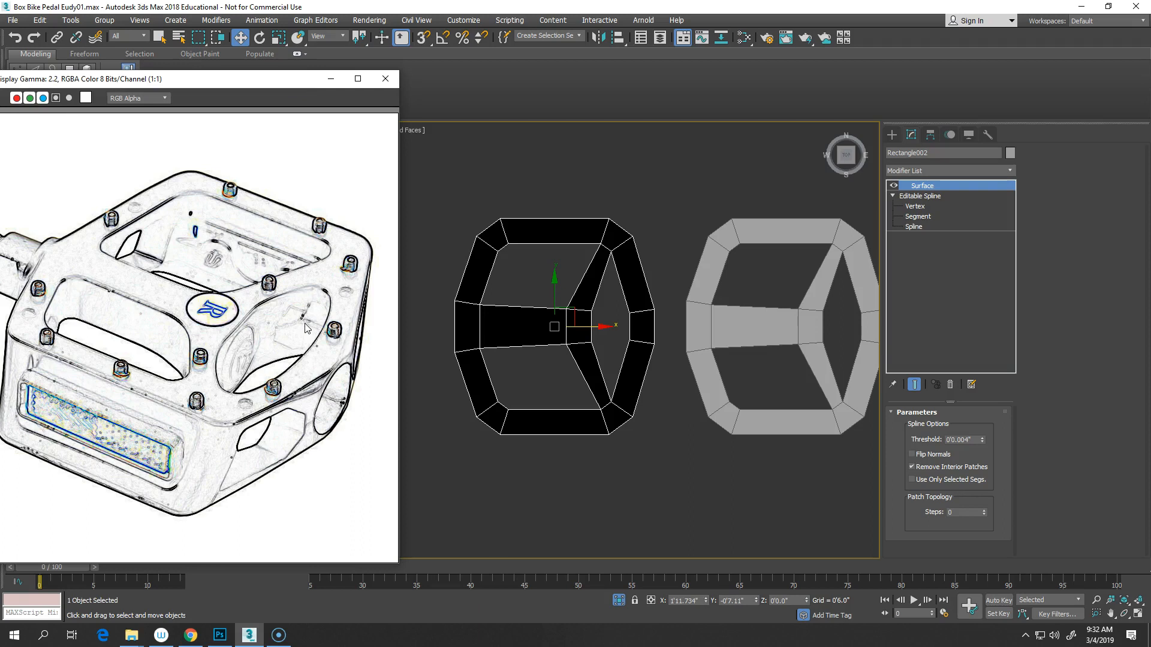
click(912, 455)
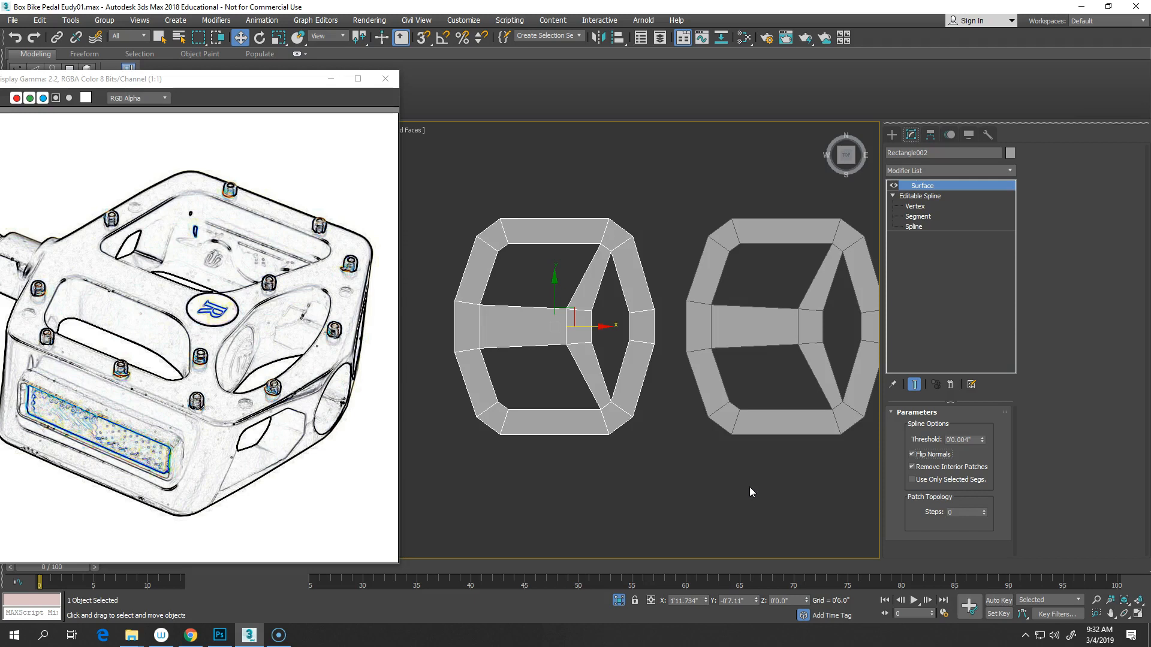
- Try other Threshold values for the Surface modifier, including 0, and set it to 0'0.01"
drag(968, 440, 958, 440)
text(312)
key(Return)
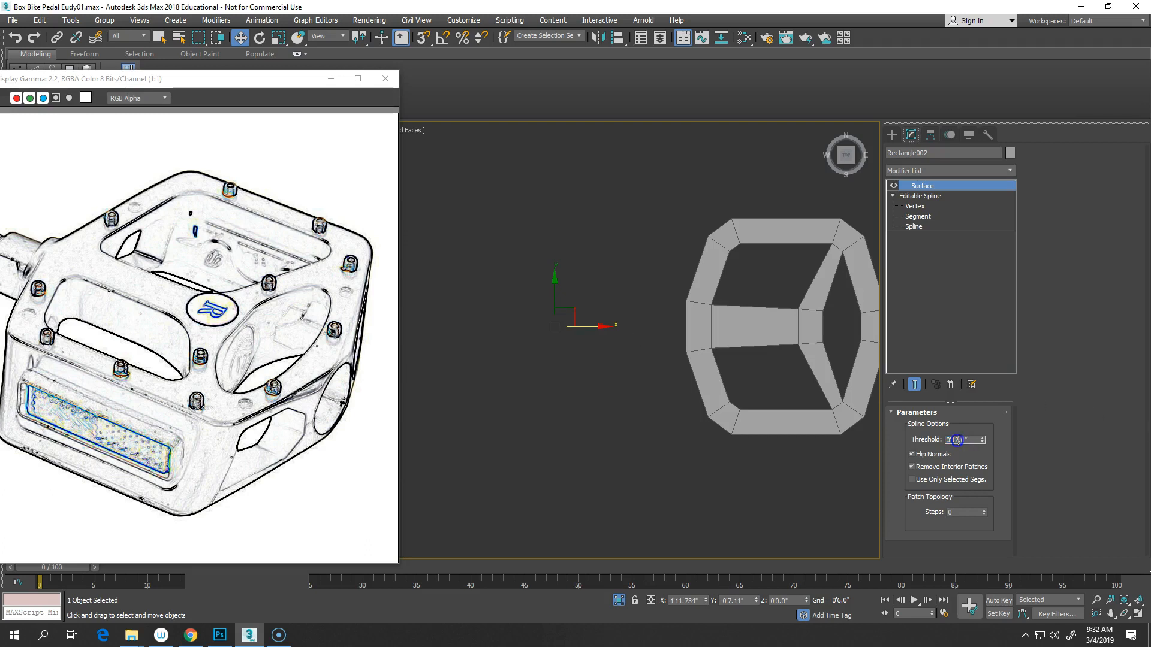
drag(959, 440, 944, 443)
text(0)
key(Return)
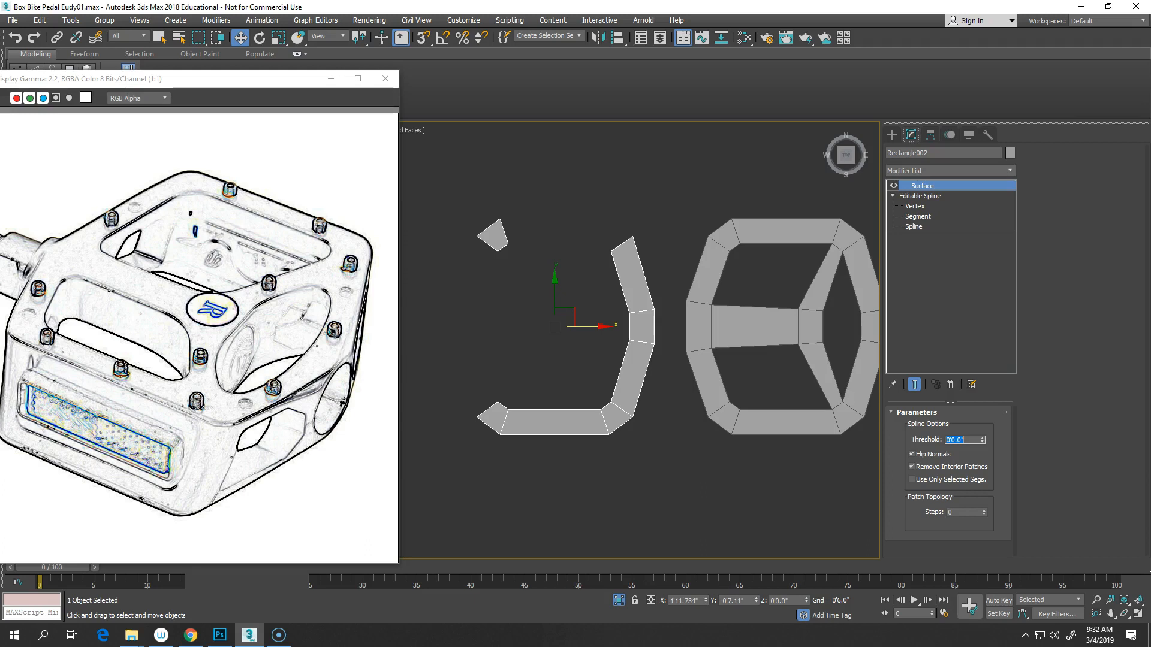
click(955, 441)
text(1)
key(Return)
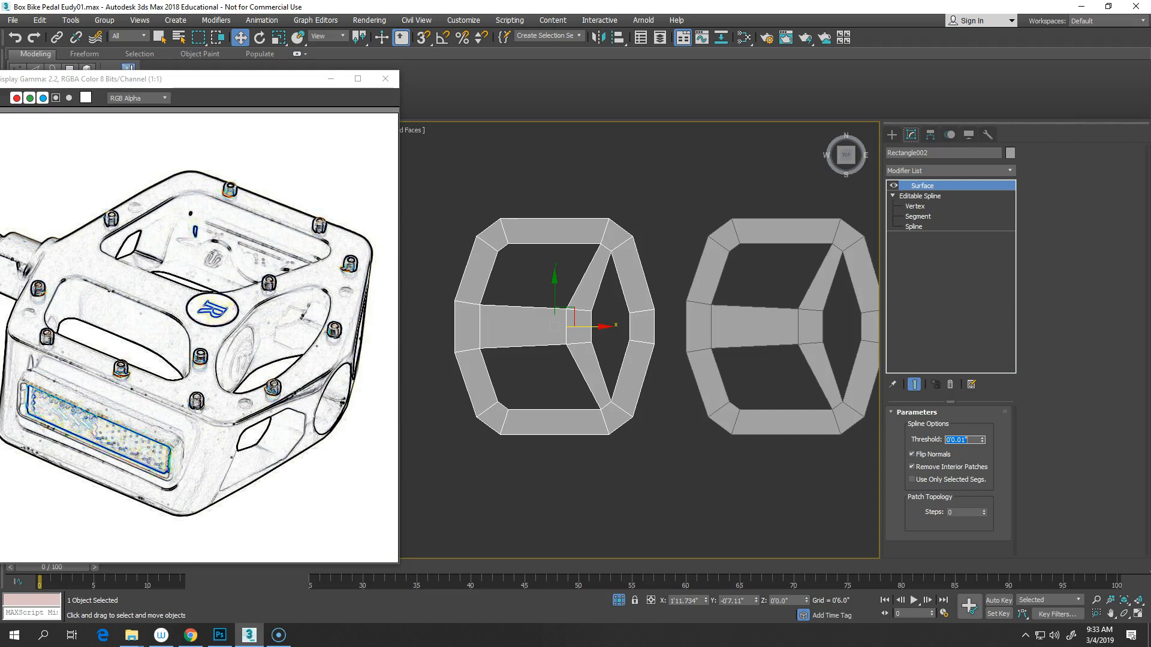
- Set the Surface modifier's patch topology steps to 5 and convert the outline to an Editable Poly
scroll(597, 336, up, 2)
right_click(557, 312)
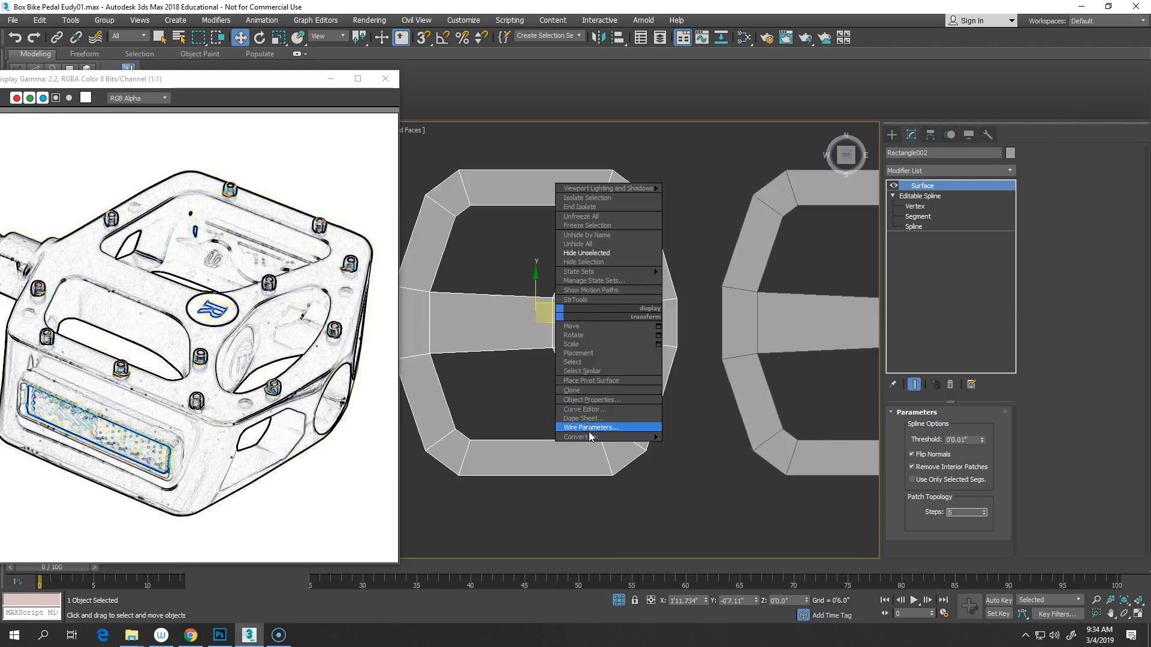
mouse_move(600, 437)
click(678, 448)
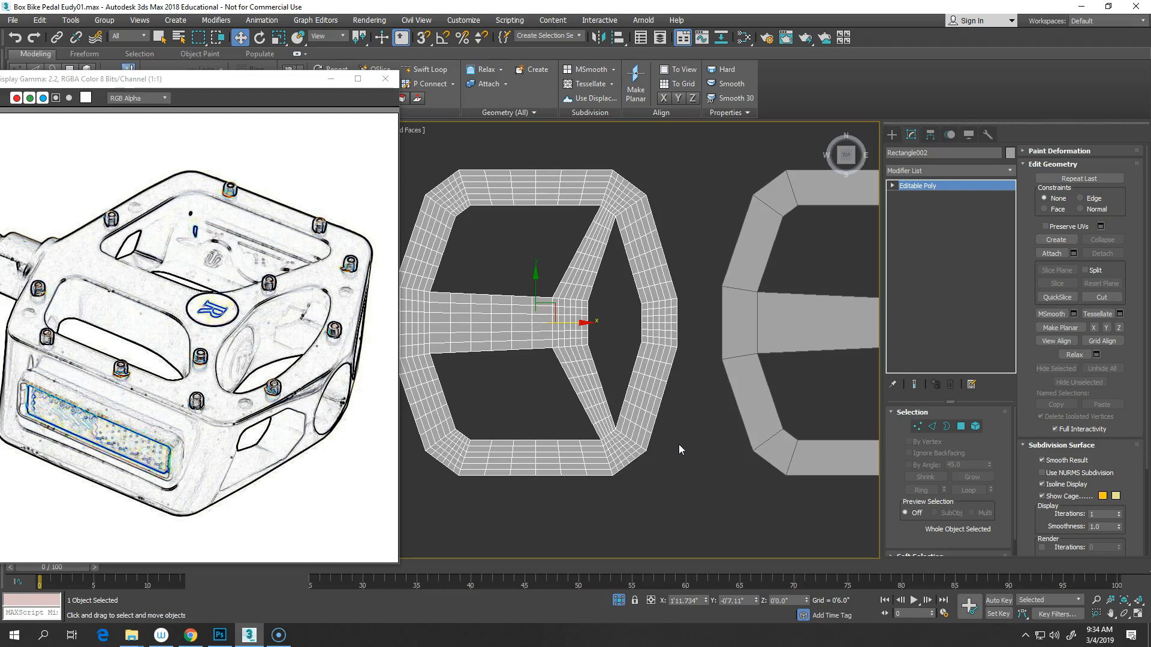
- Undo the Editable Poly conversion and reset the Surface modifier's patch topology steps to the minimum
key(ctrl+z)
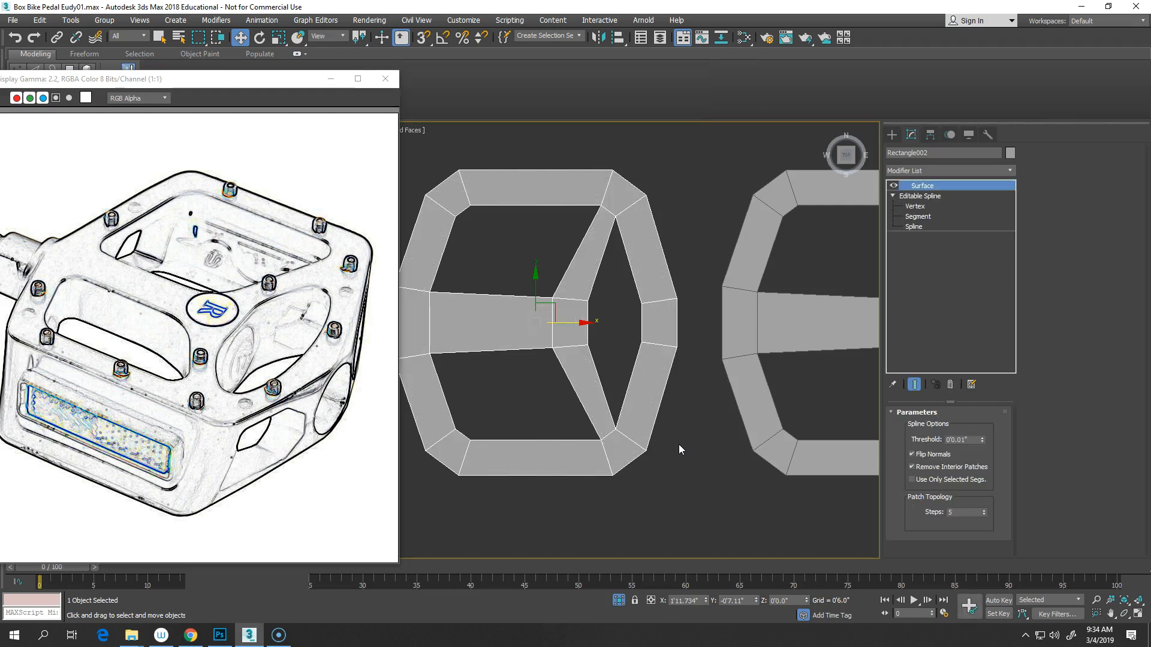
double_click(957, 514)
right_click(984, 513)
click(970, 511)
- Check the Surface modifier's Flip Normals off and on, leave it enabled, and convert the outline to an Editable Poly
click(911, 454)
click(912, 456)
click(913, 456)
click(912, 456)
right_click(559, 329)
click(720, 468)
- Save the scene as a new incremented version of the bike pedal file, numbered 02
middle_drag(696, 411, 625, 406)
scroll(740, 418, down, 2)
scroll(729, 446, down, 1)
scroll(591, 395, down, 2)
scroll(591, 404, up, 2)
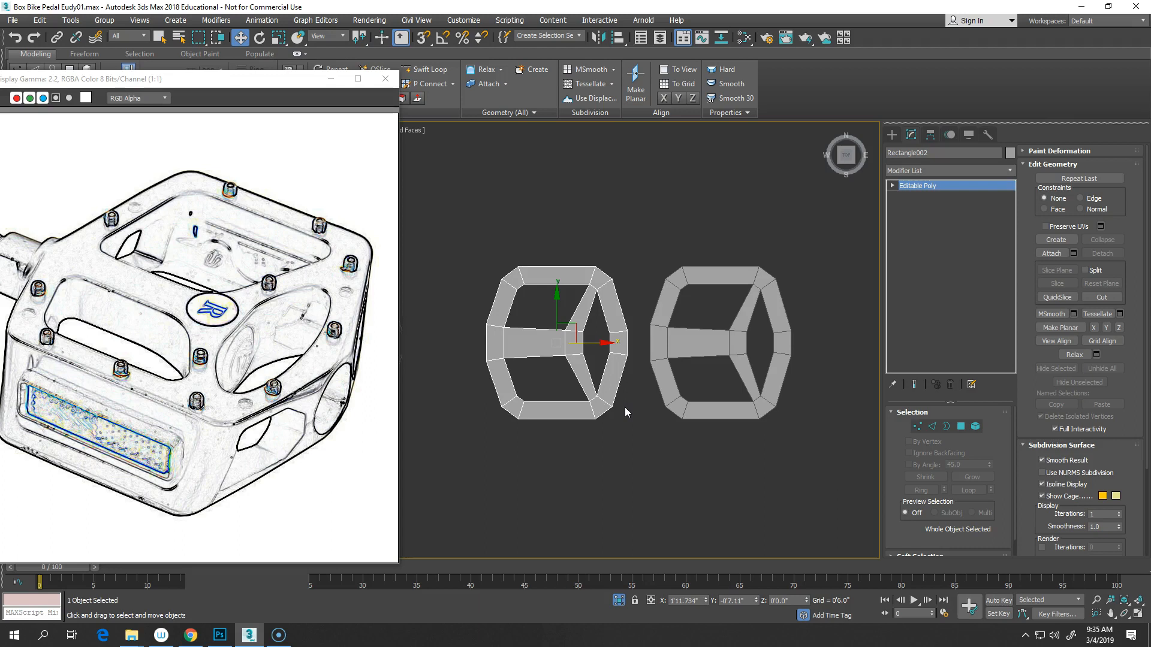
click(12, 22)
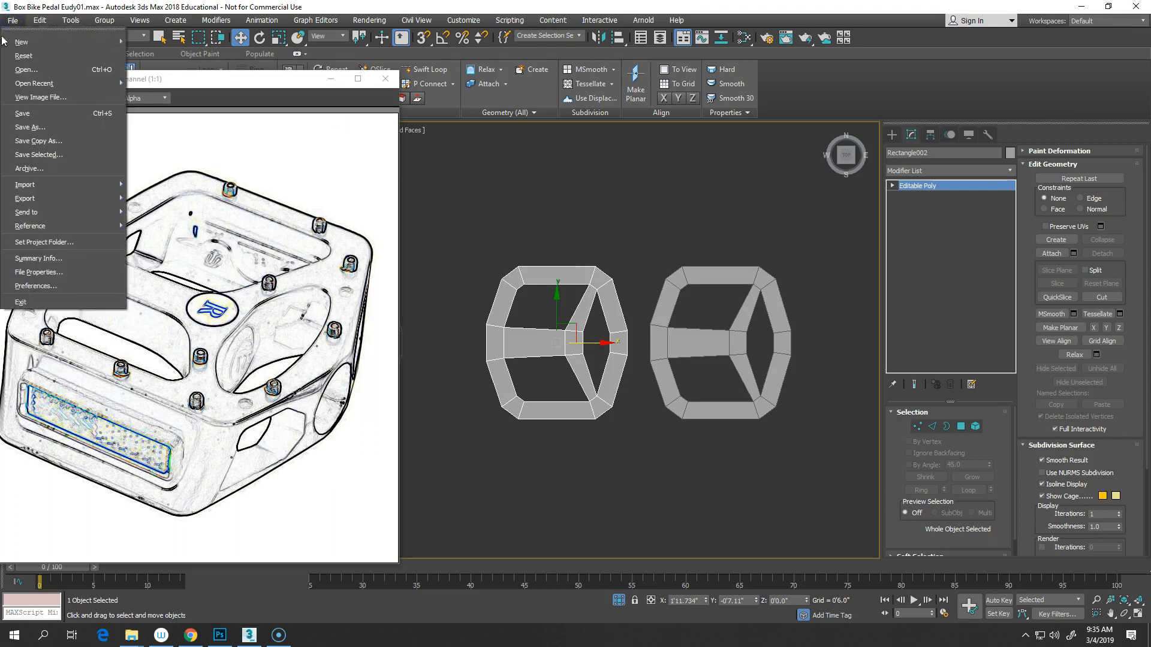
click(30, 127)
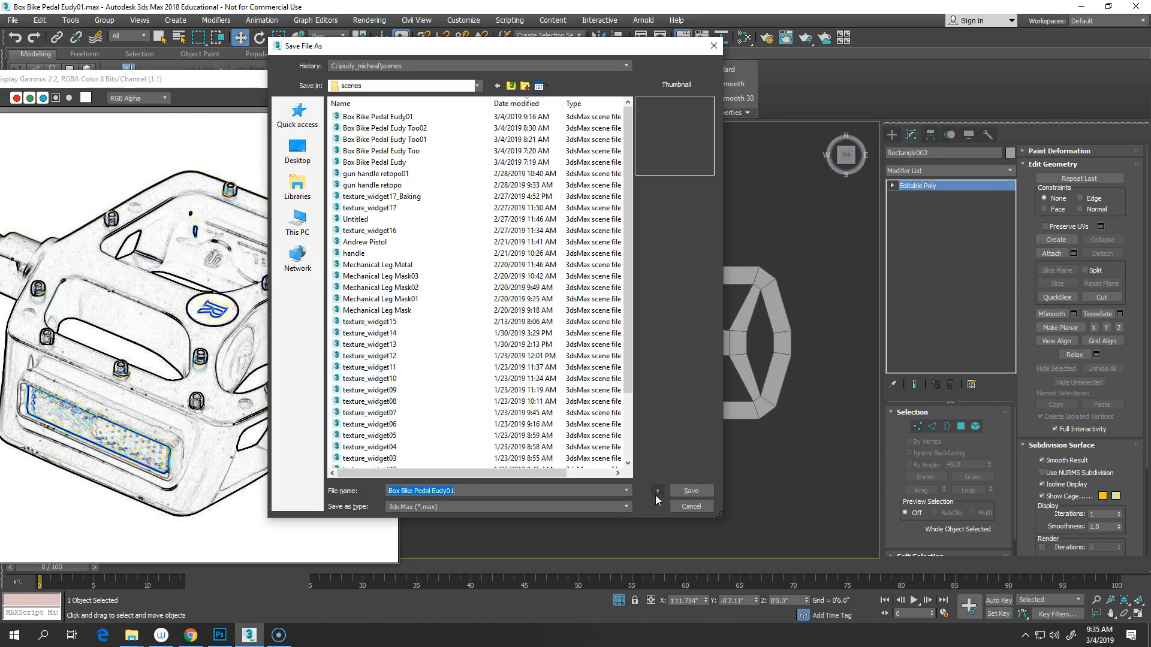
click(657, 492)
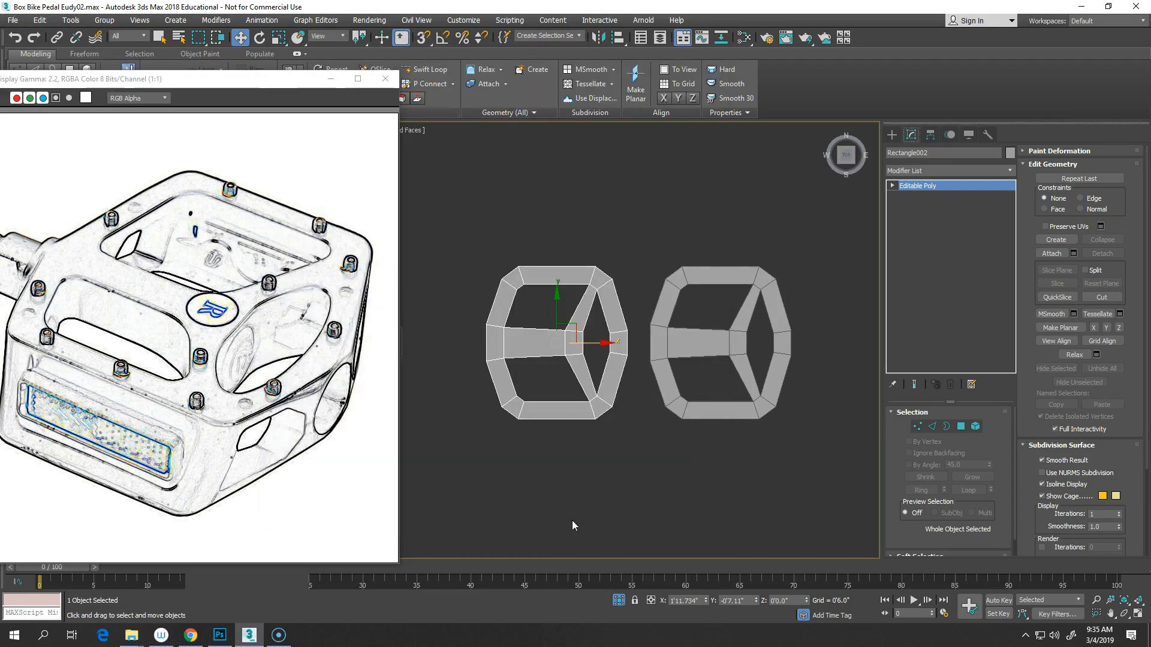
- Hide the unselected pedal frame and move the reference image window aside to clear room for an angled view
scroll(695, 439, up, 5)
right_click(672, 344)
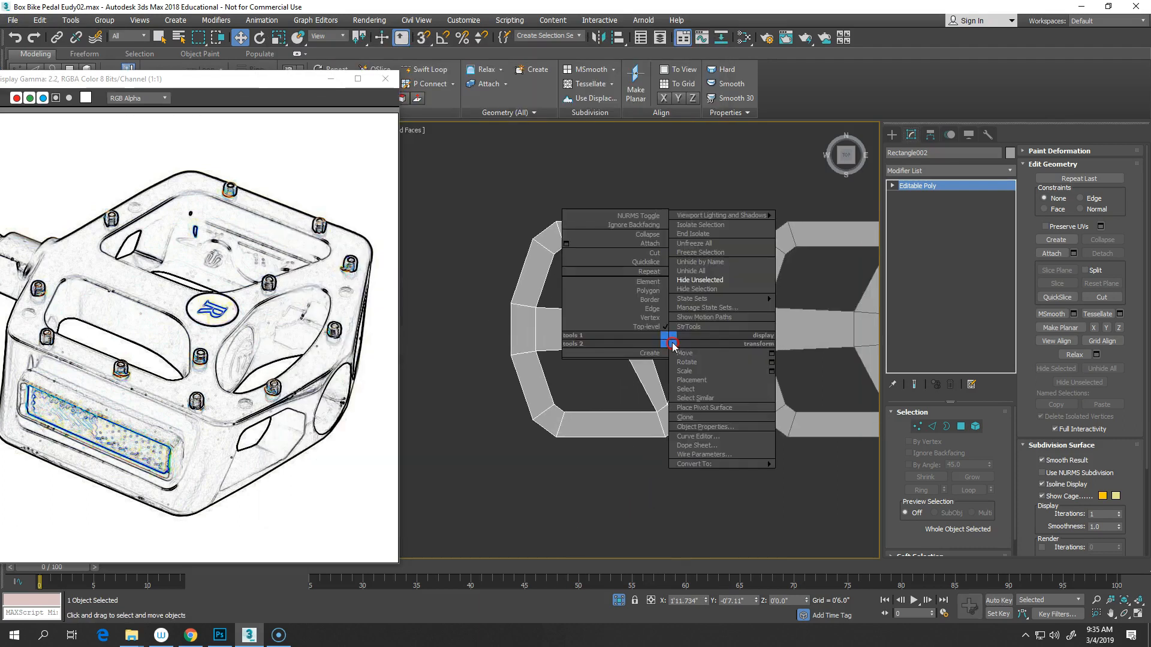
click(699, 289)
scroll(724, 420, down, 2)
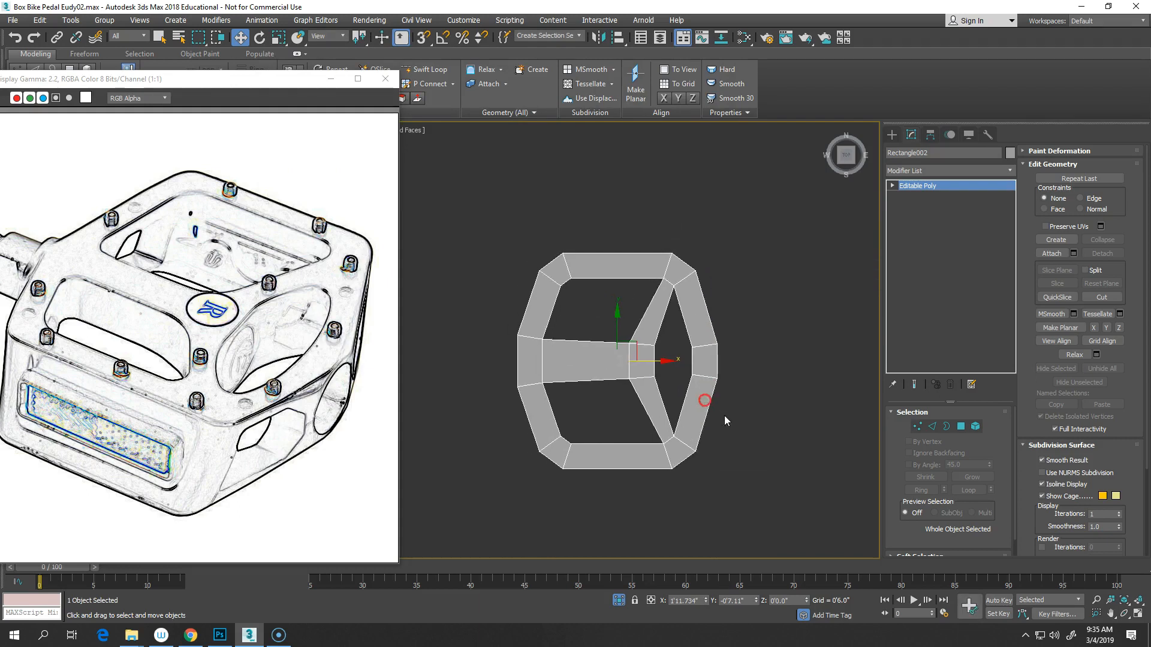
alt+middle_drag(728, 423, 682, 373)
scroll(698, 399, up, 4)
drag(294, 79, 226, 86)
middle_drag(646, 396, 612, 410)
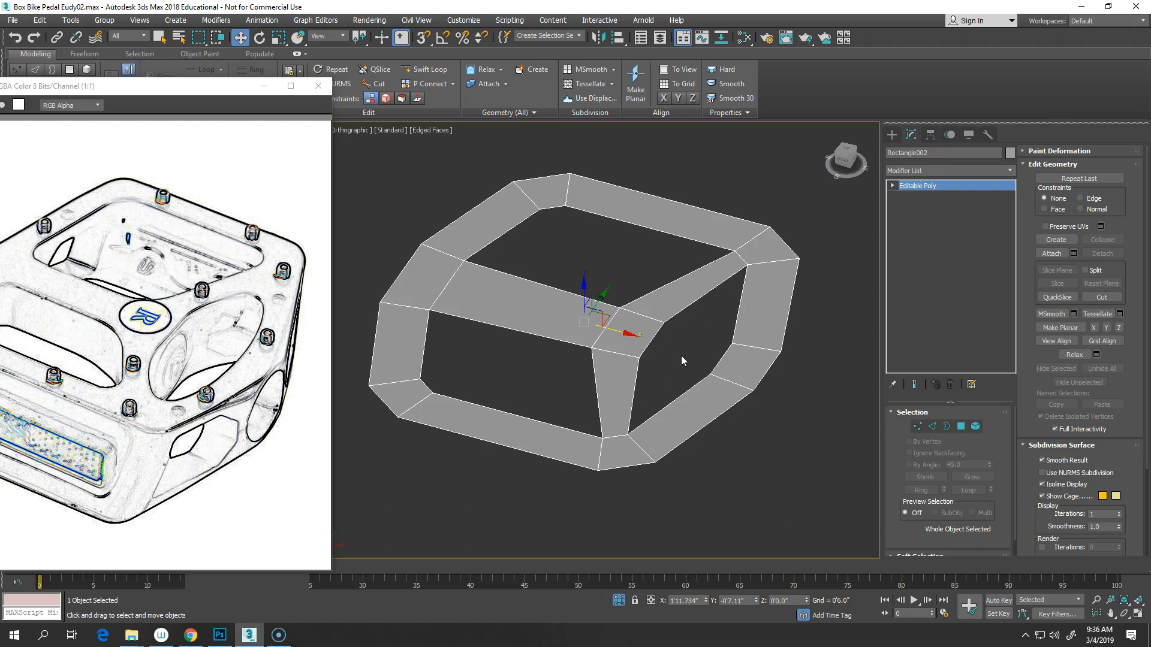
- Apply a Shell modifier to the pedal frame with an Outer Amount of about 0'0.929"
middle_drag(655, 348, 570, 341)
scroll(621, 349, down, 2)
scroll(538, 342, up, 2)
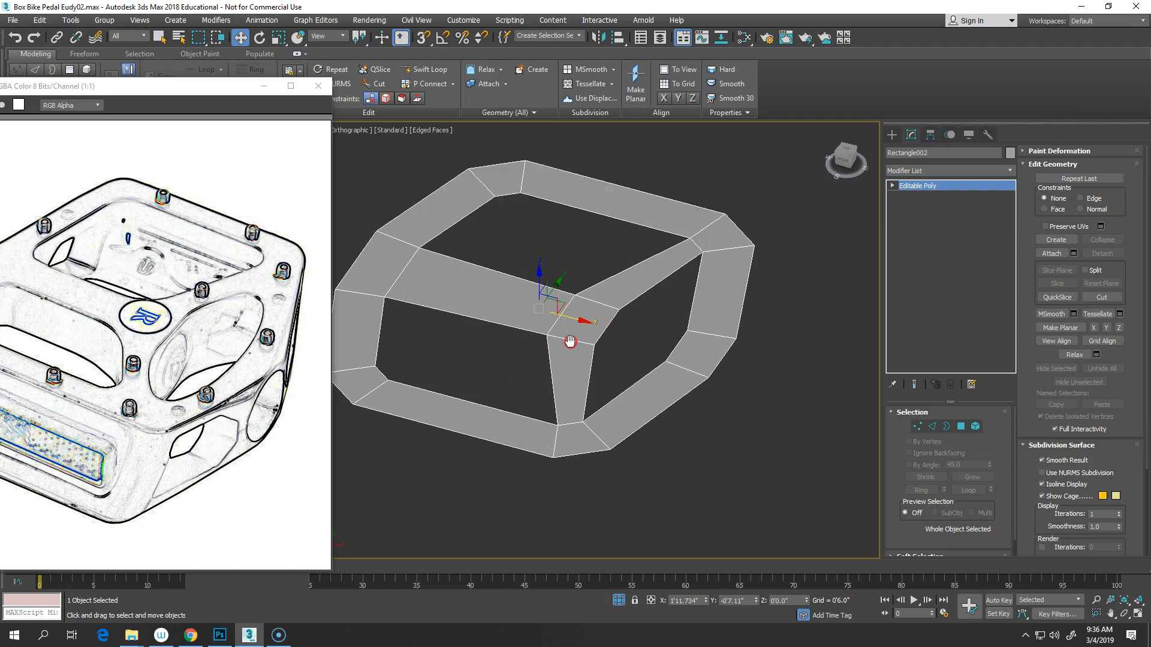
click(1010, 171)
text(sh)
key(Return)
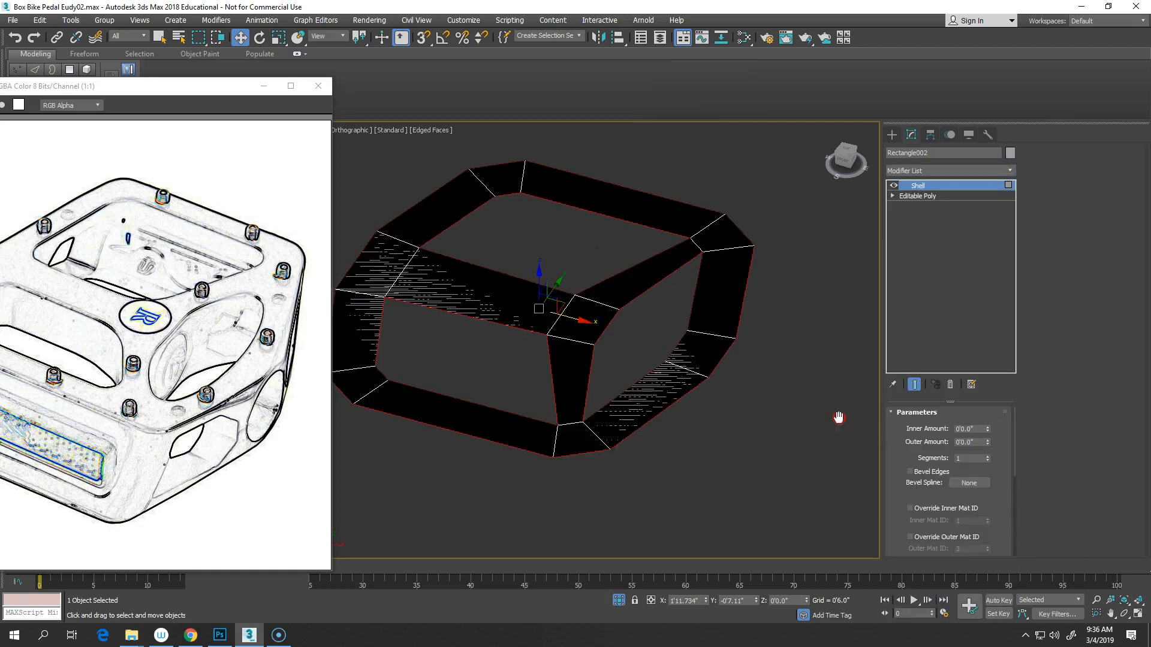
drag(988, 444, 986, 301)
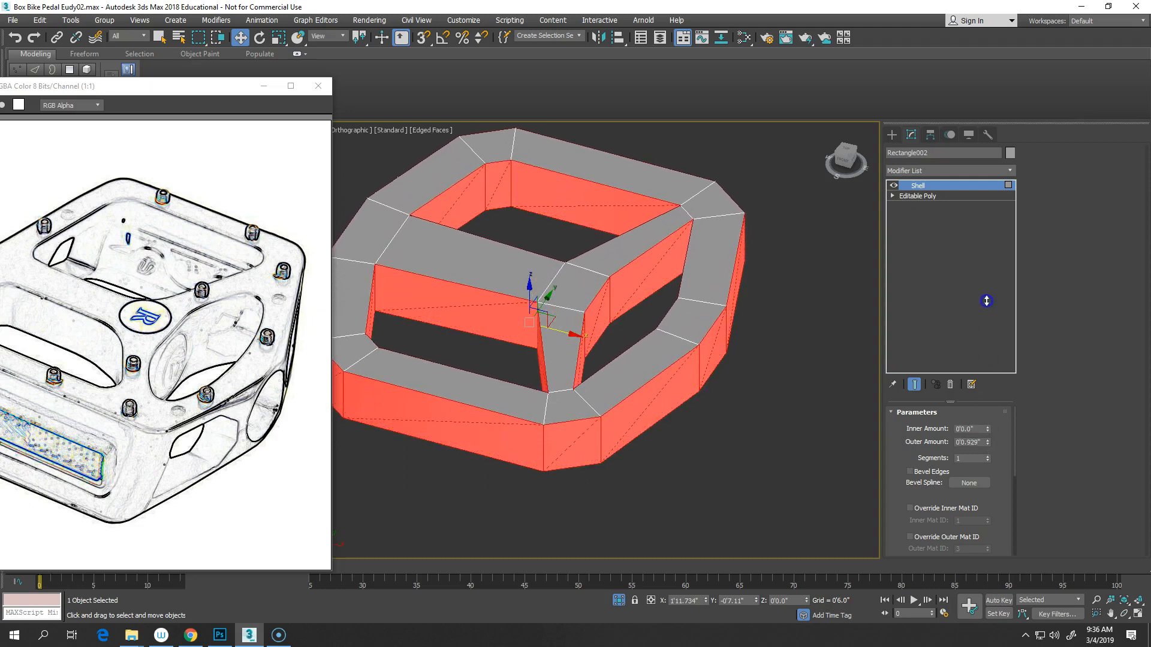
- Expand the Shell parameters and turn off Select Edges
scroll(994, 483, down, 2)
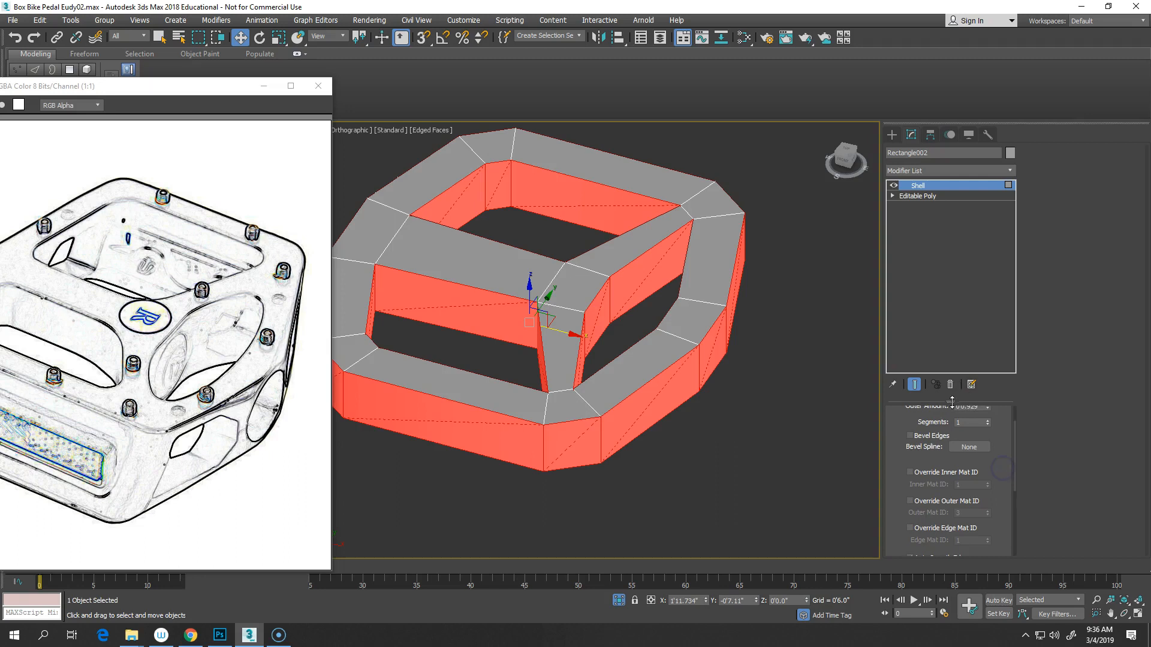
drag(952, 402, 952, 258)
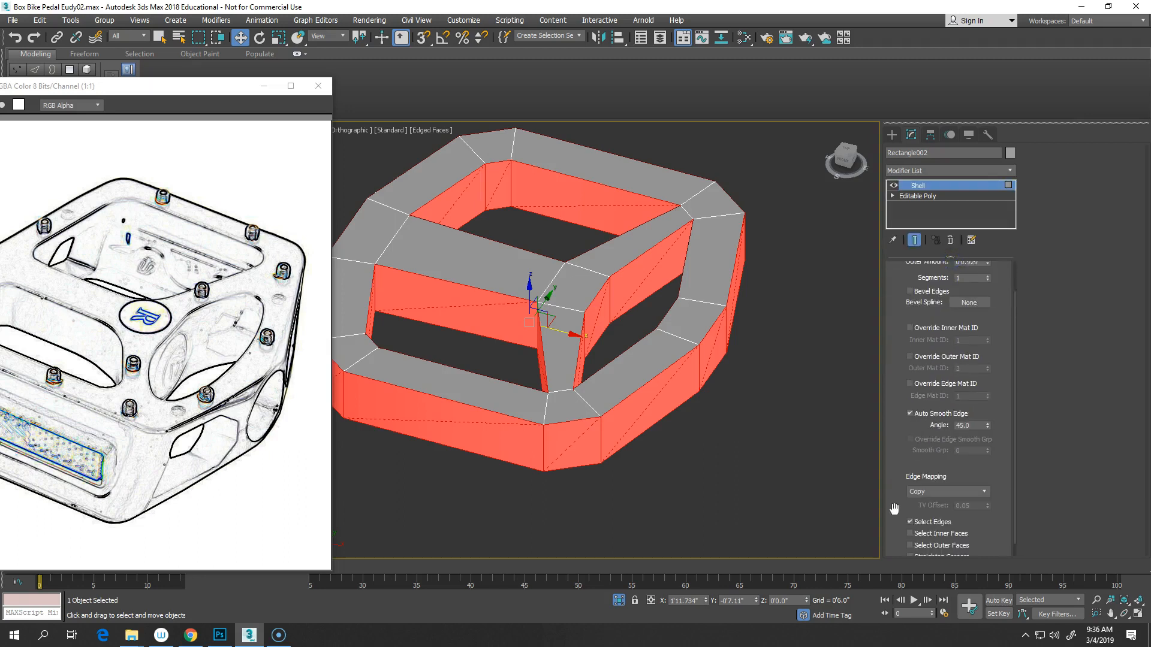
click(909, 522)
scroll(906, 388, up, 2)
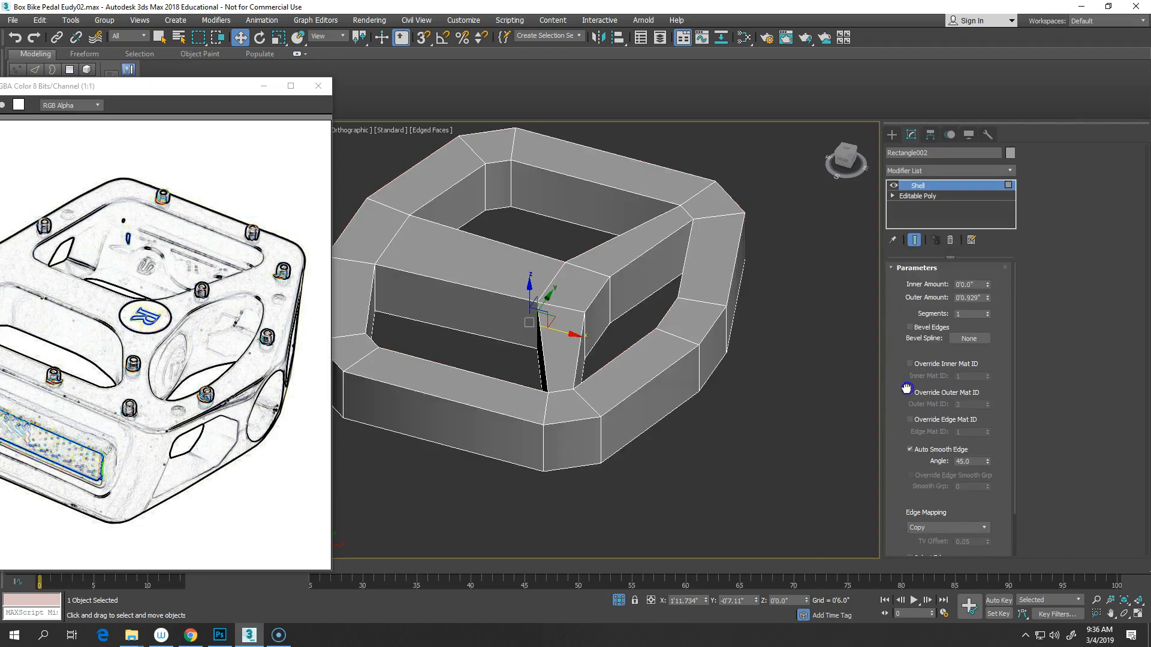
- Set the Shell modifier's Outer Amount to 0'1.0"
click(988, 295)
double_click(965, 297)
text(1)
drag(978, 298, 963, 298)
key(BackSpace)
key(Return)
- Add a MeshSmooth modifier above the Shell, raise its Iterations to 3 and inspect the smoothed pedal frame
middle_drag(619, 348, 690, 363)
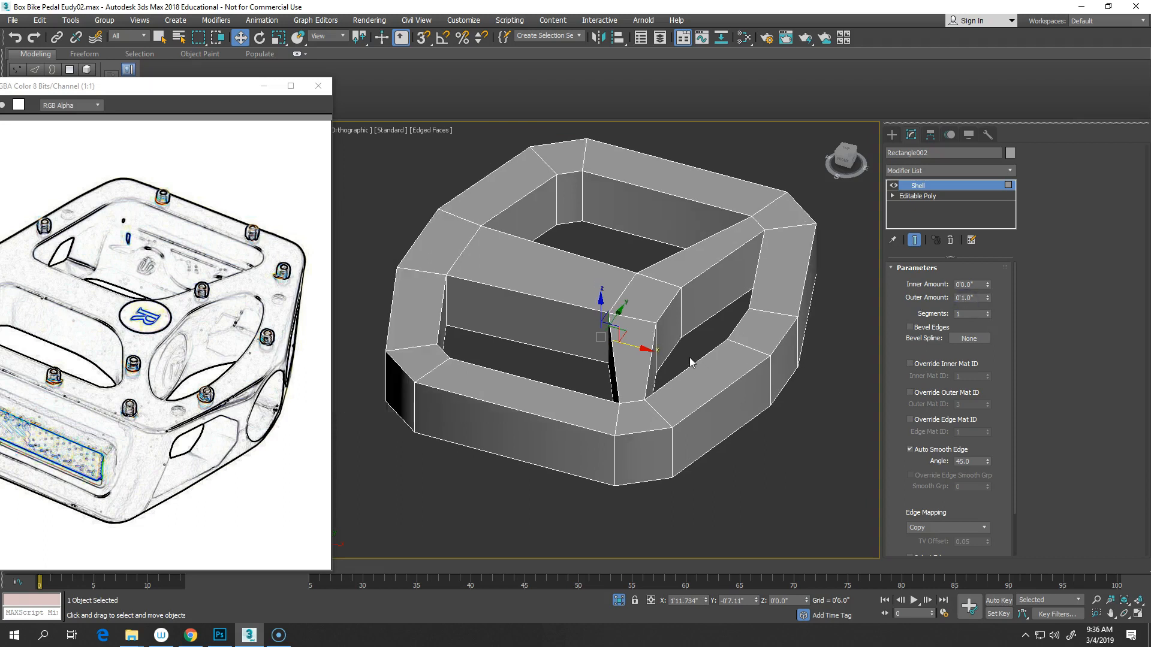
alt+middle_drag(733, 334, 645, 352)
click(1009, 170)
drag(1011, 201, 1016, 354)
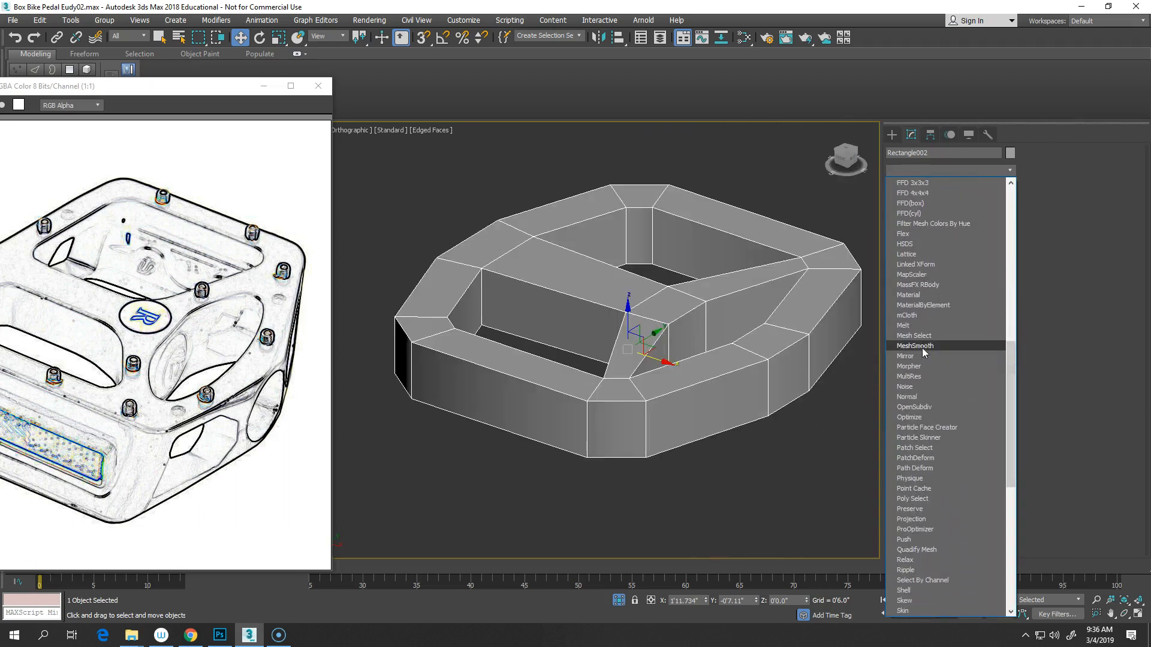
click(922, 349)
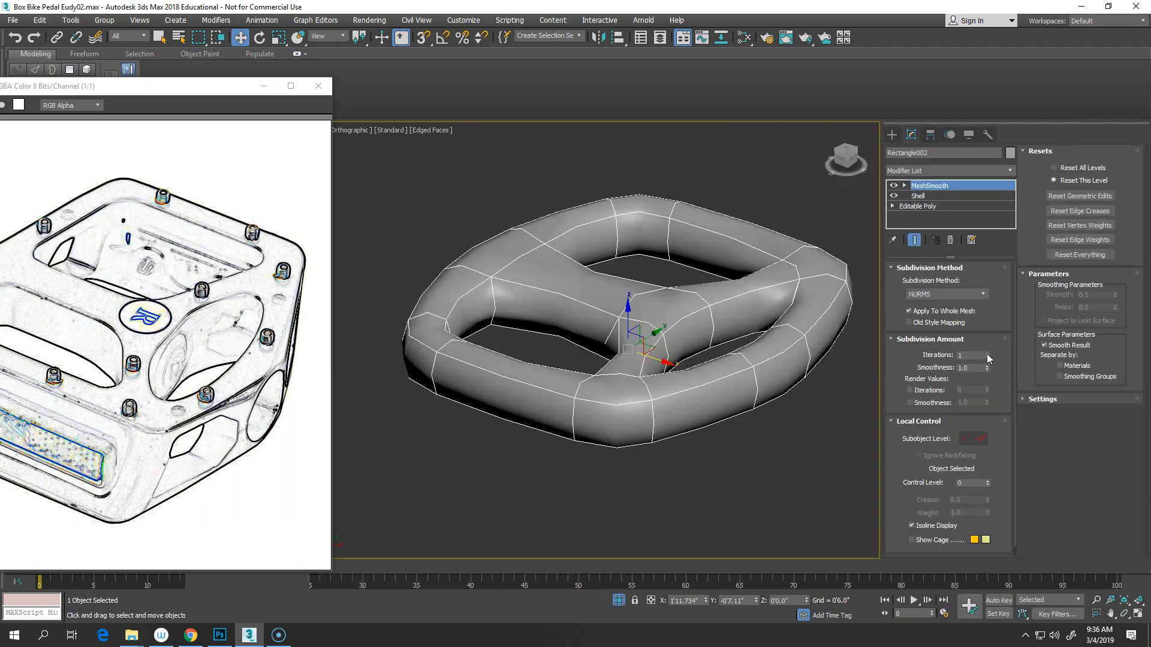
click(987, 354)
click(988, 354)
alt+middle_drag(757, 354, 630, 382)
scroll(739, 354, up, 3)
scroll(651, 379, down, 3)
scroll(636, 413, up, 2)
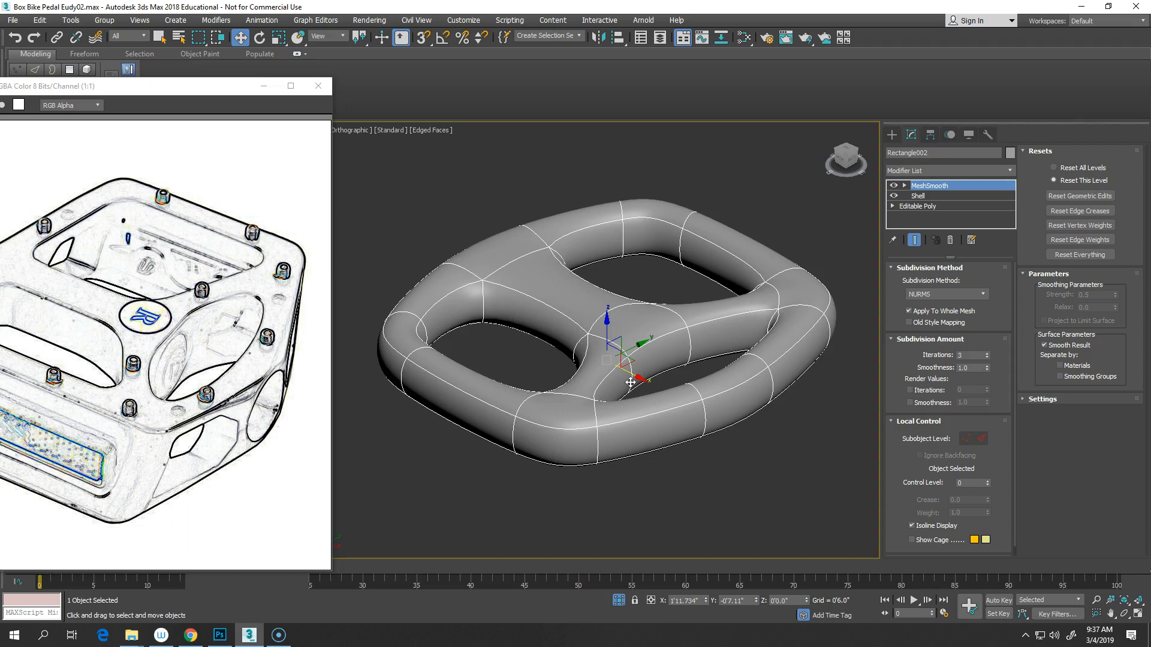
- Turn off the MeshSmooth modifier's effect and insert an Edit Poly modifier between Shell and MeshSmooth
click(894, 185)
middle_drag(671, 417, 678, 409)
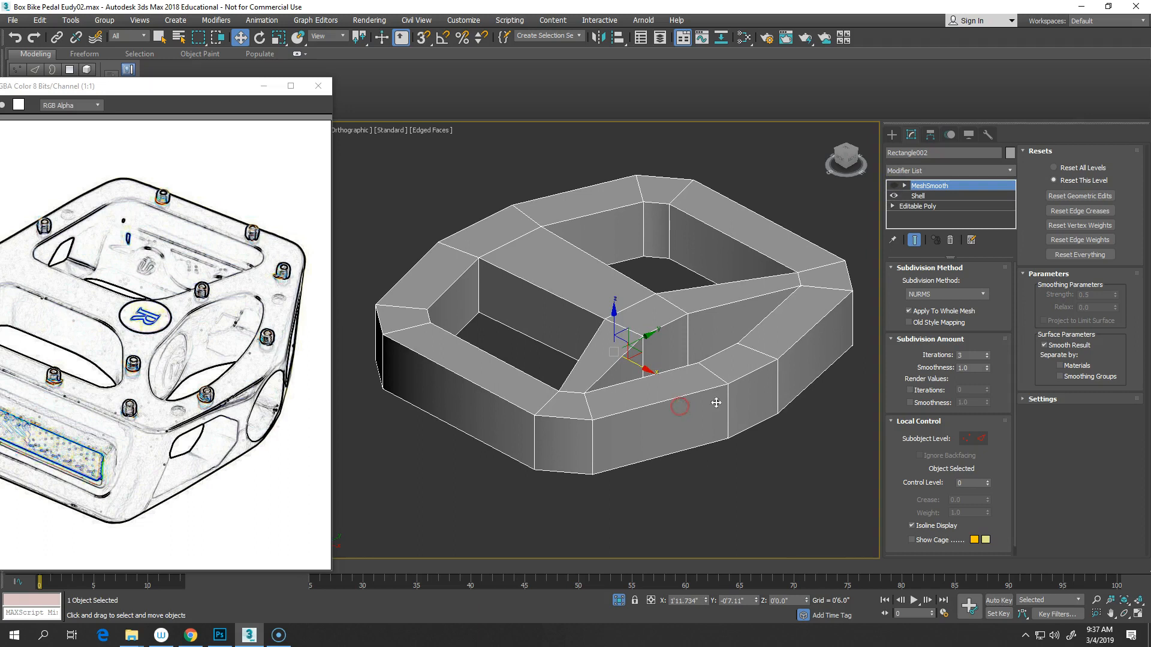
click(933, 196)
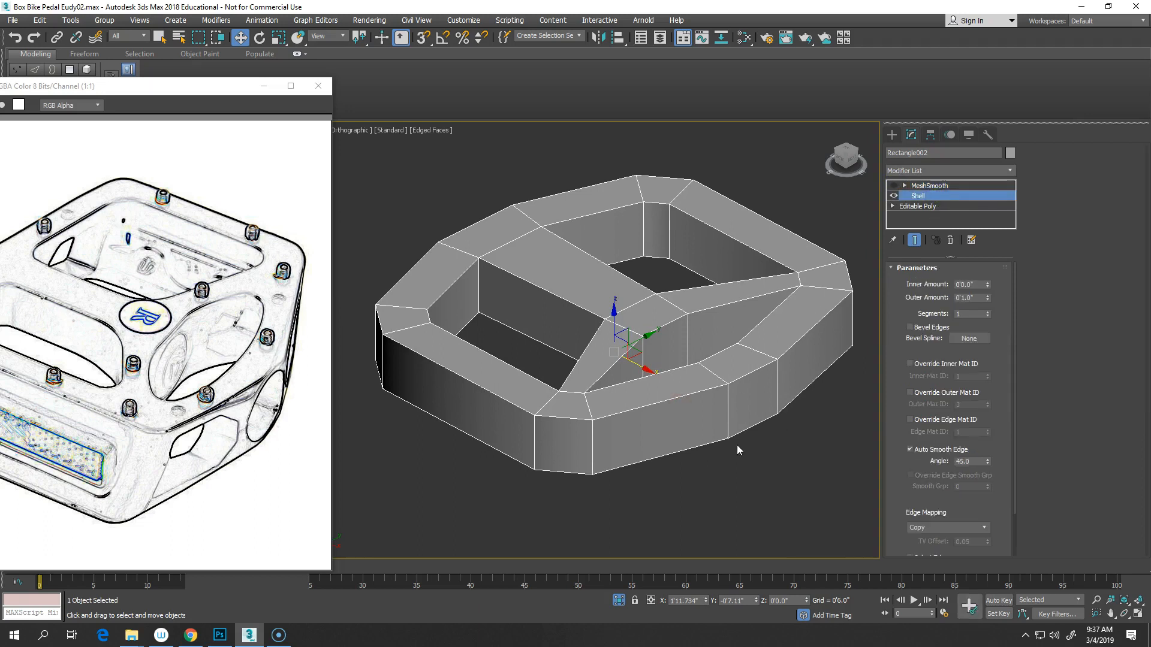
click(948, 171)
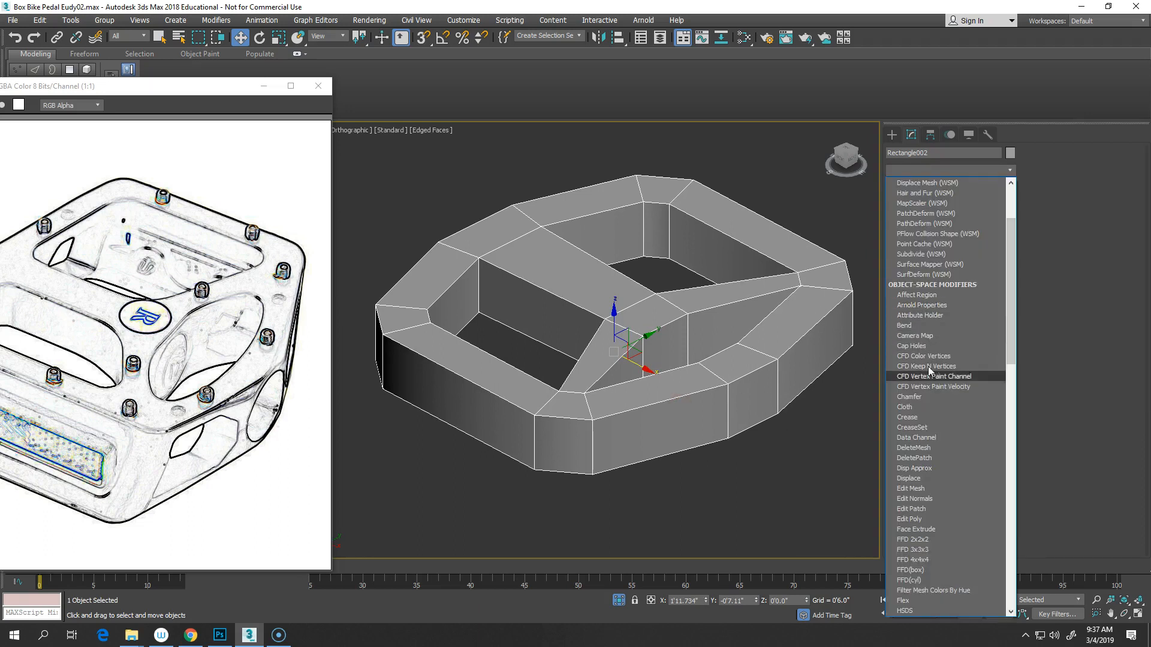
scroll(929, 407, down, 1)
scroll(929, 414, down, 1)
click(927, 426)
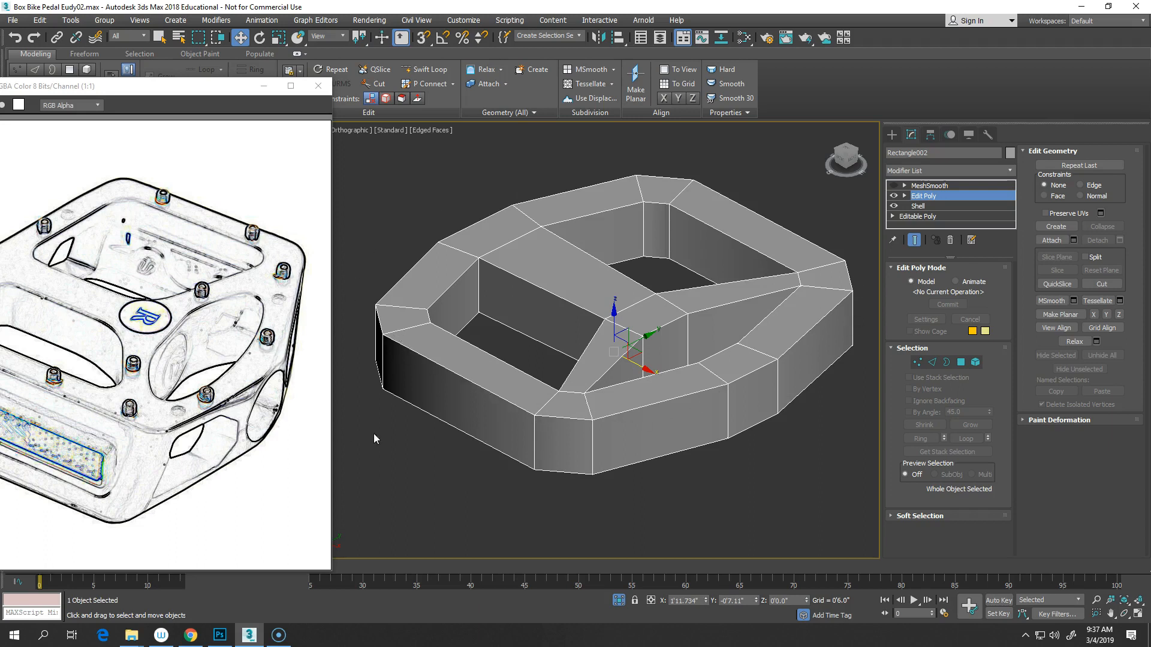
- Select the full outer edge loop around the frame's upper rim at edge level in Edit Poly
click(932, 362)
double_click(790, 350)
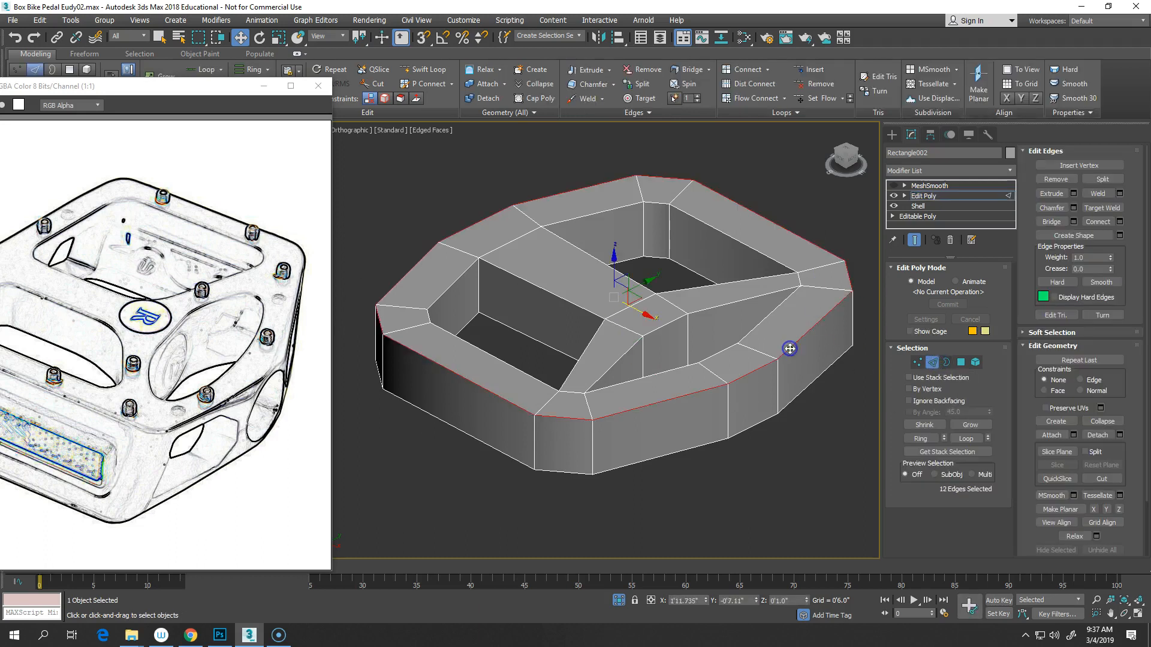
- Try loop selections on the top edges around the pedal's inner openings, and clear the edge selection
double_click(723, 302)
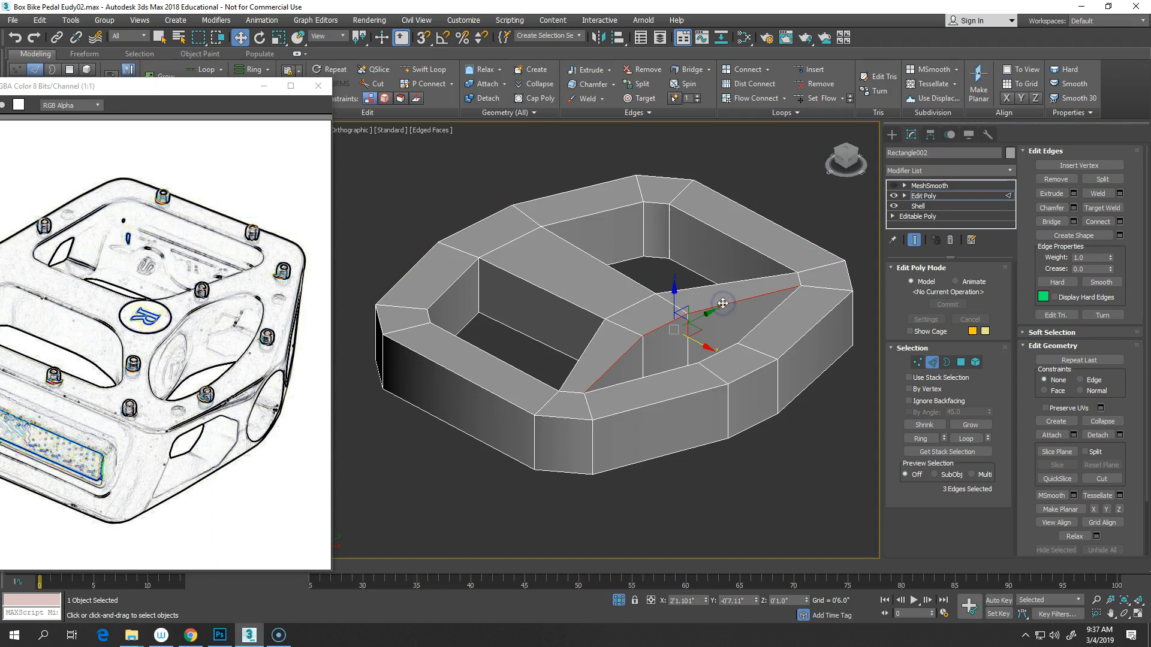
double_click(754, 325)
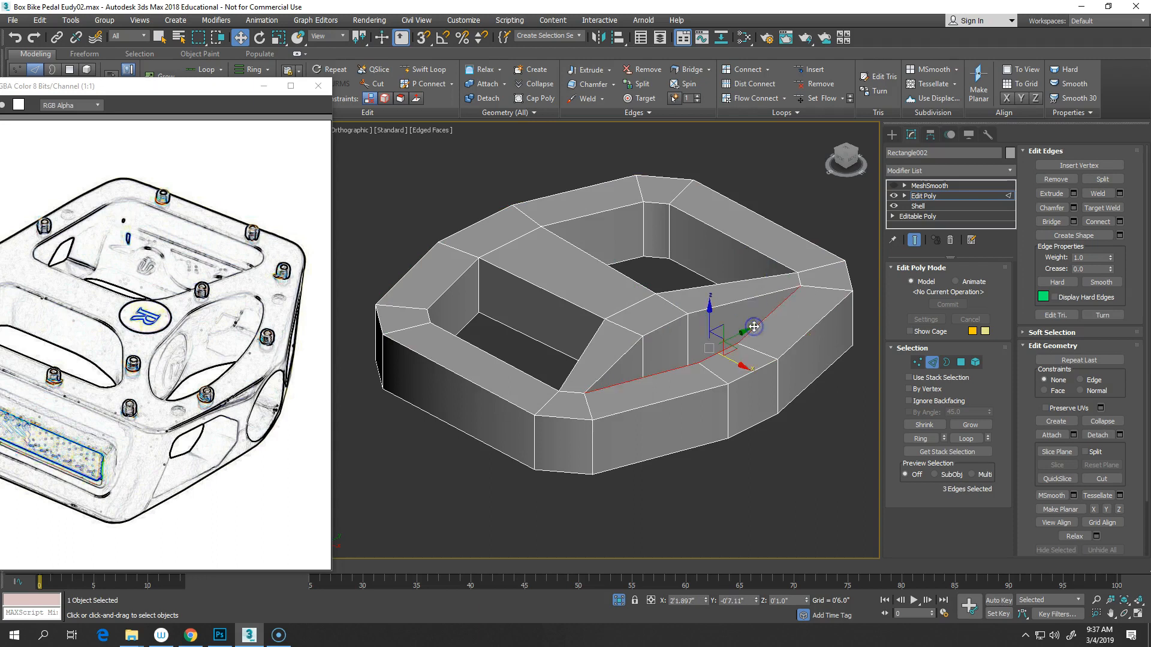
double_click(743, 253)
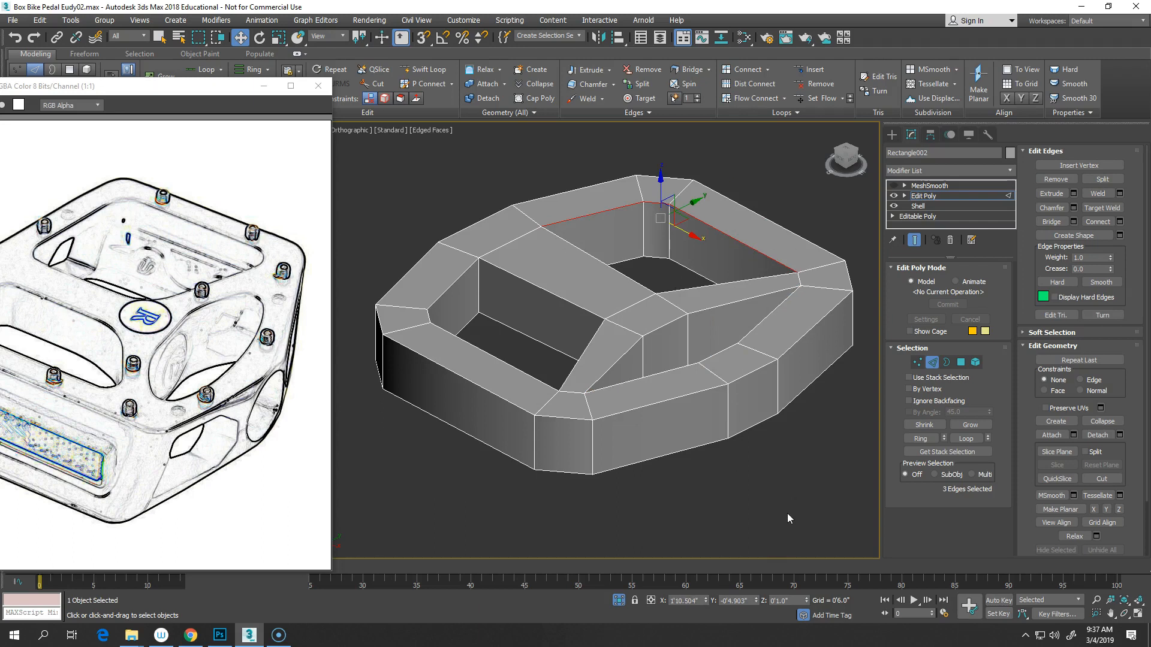
click(781, 499)
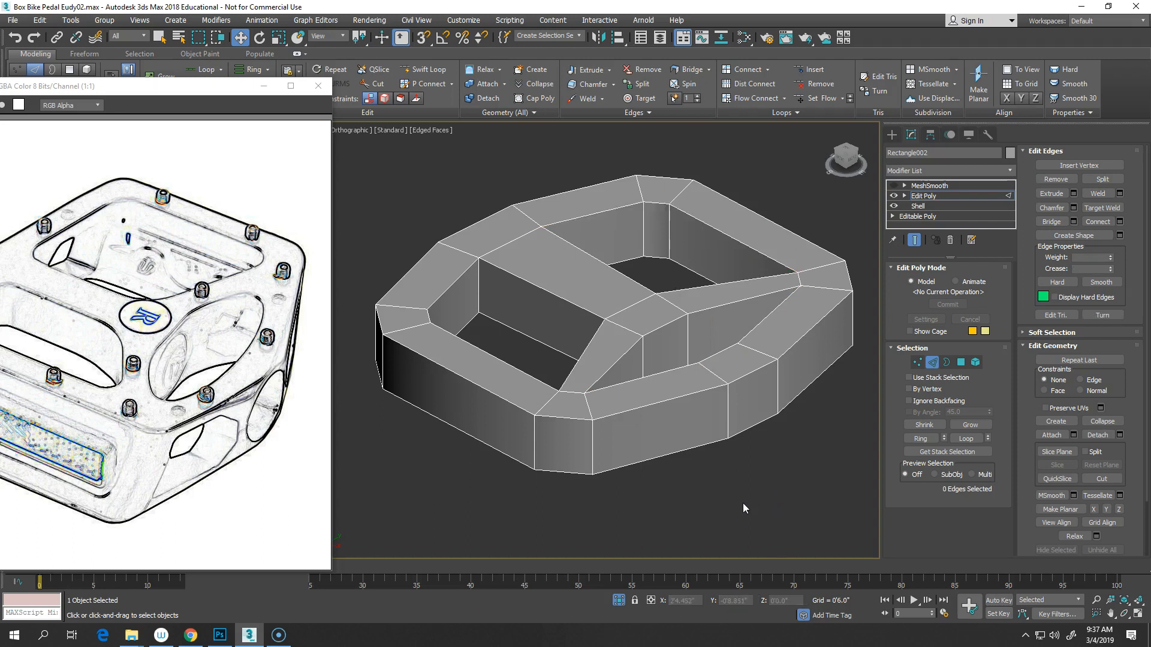
- Leave edge editing and enable Select Edges in the Shell modifier's parameters
click(941, 196)
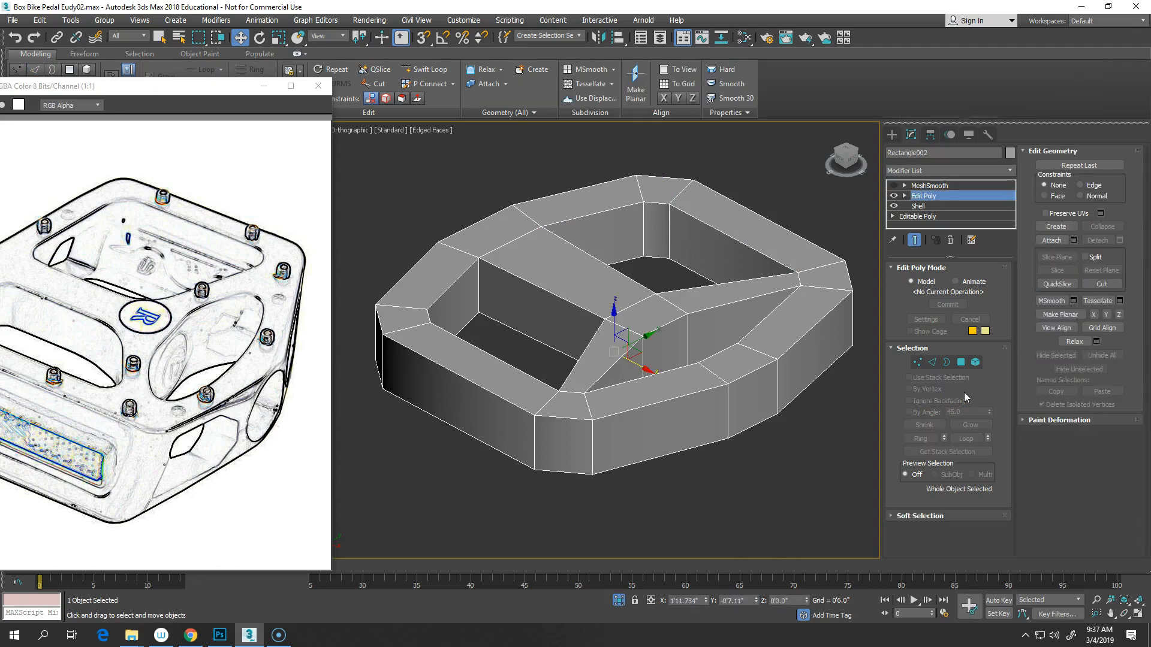
click(922, 206)
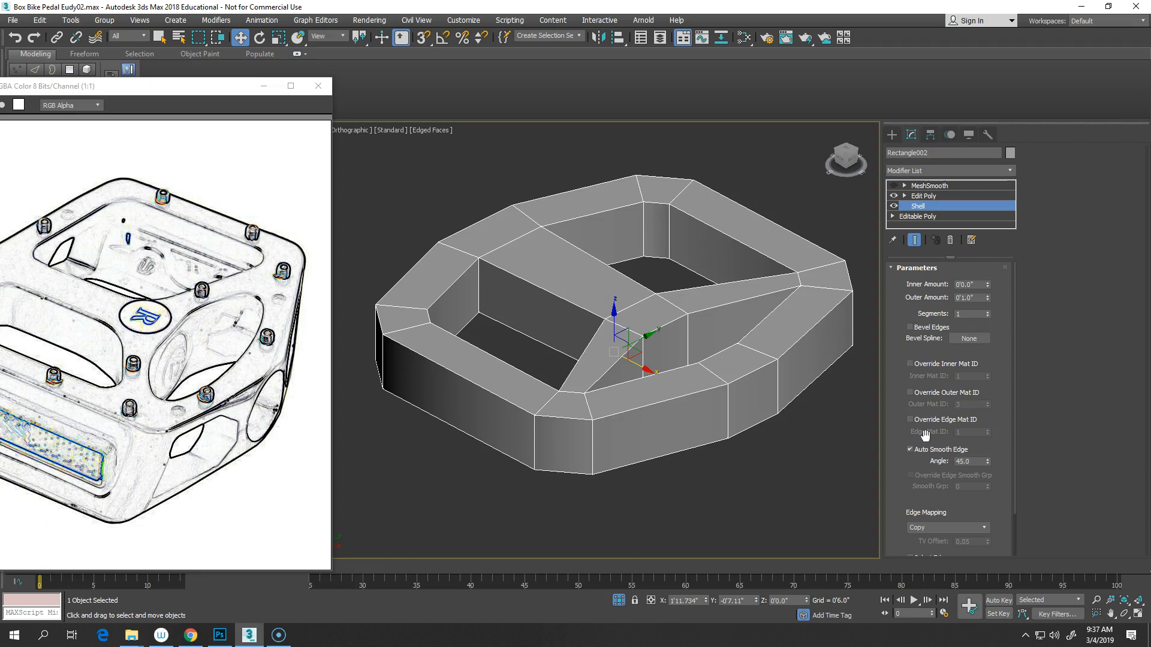
scroll(898, 465, down, 2)
click(911, 509)
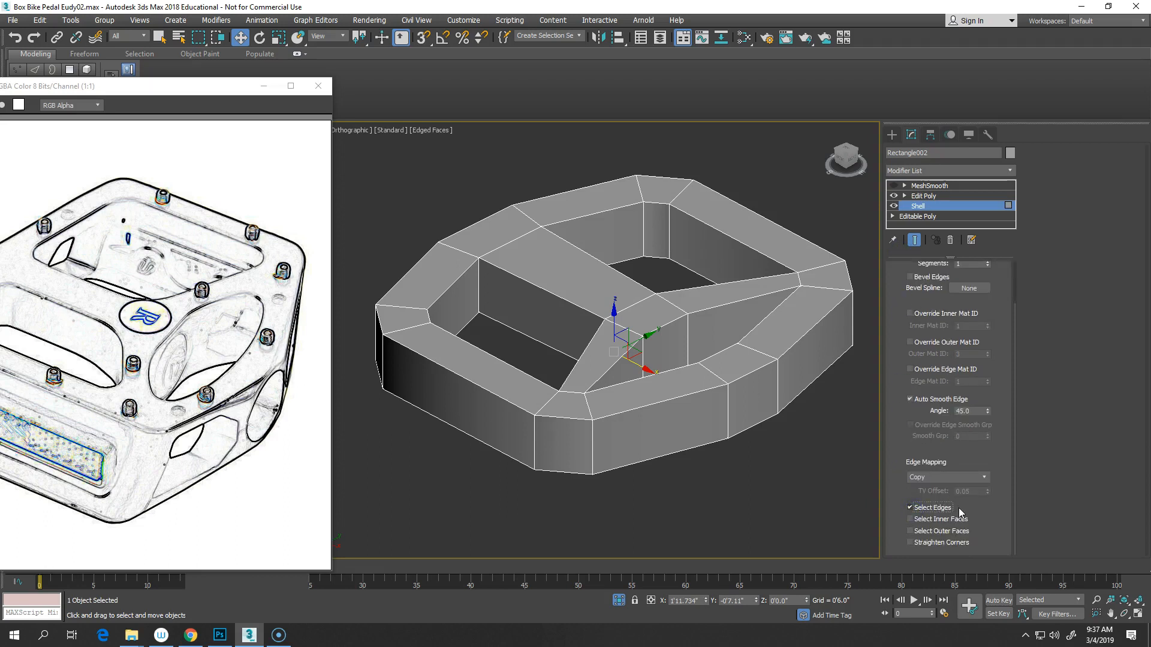
scroll(959, 509, up, 2)
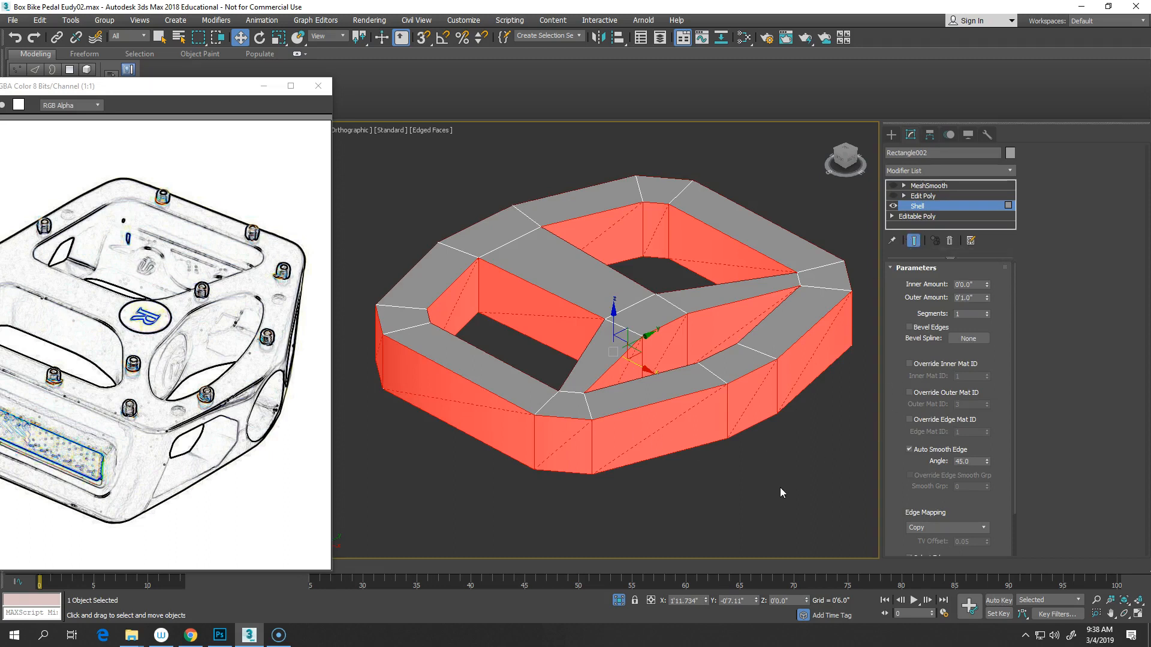
- Check at polygon level whether the Shell's edge faces are selected in the existing Edit Poly modifier
click(893, 196)
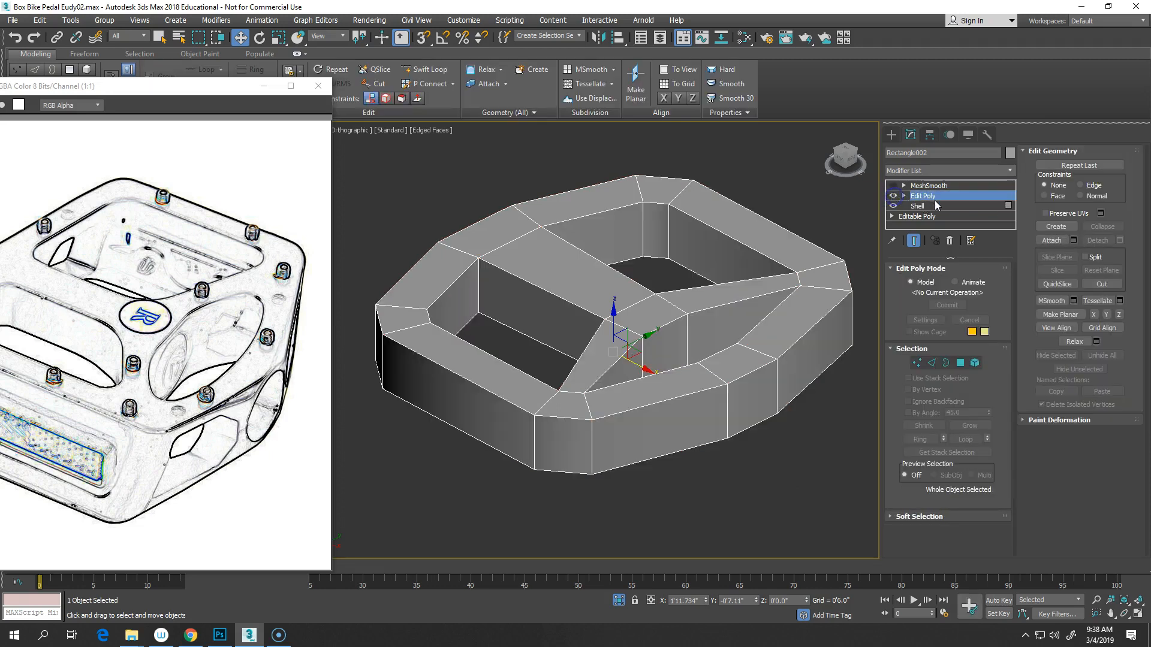
click(961, 366)
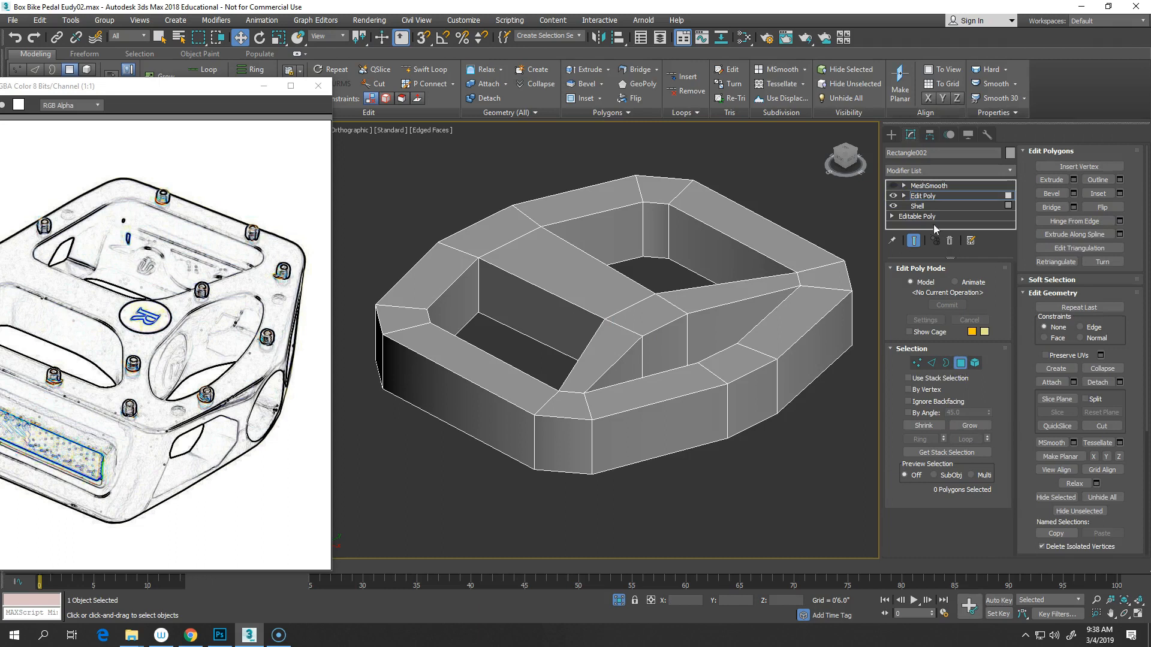
click(920, 208)
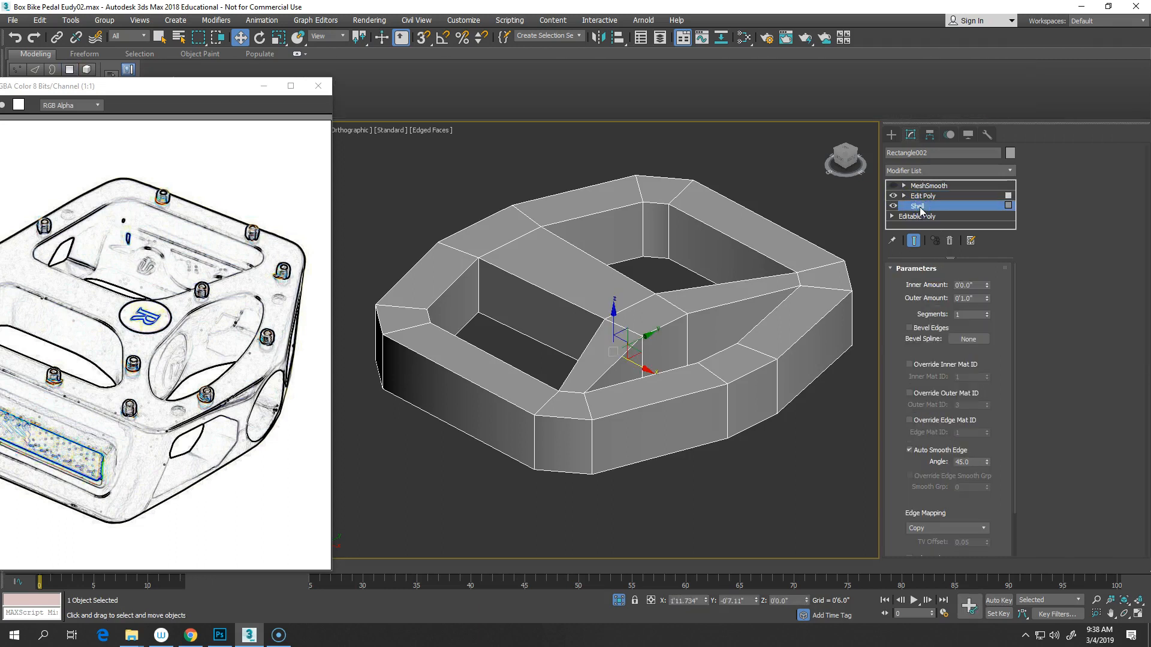
- Replace the existing Edit Poly modifier above Shell with a new Edit Poly modifier
key(ctrl+z)
click(1009, 171)
drag(1012, 223, 1004, 304)
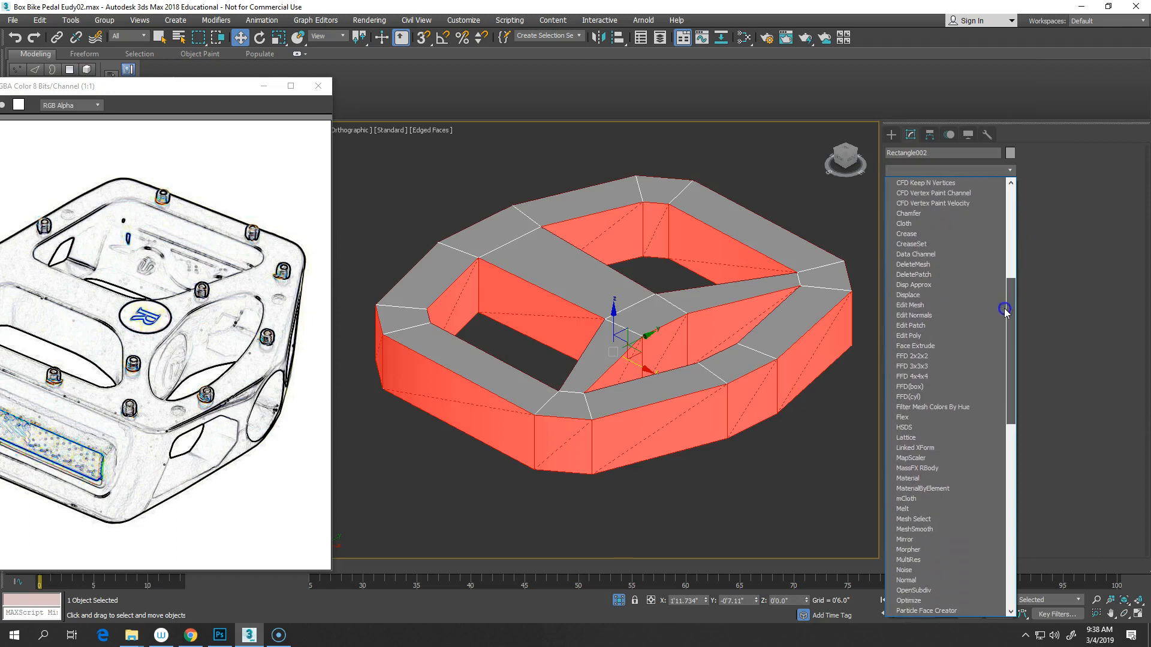
click(933, 332)
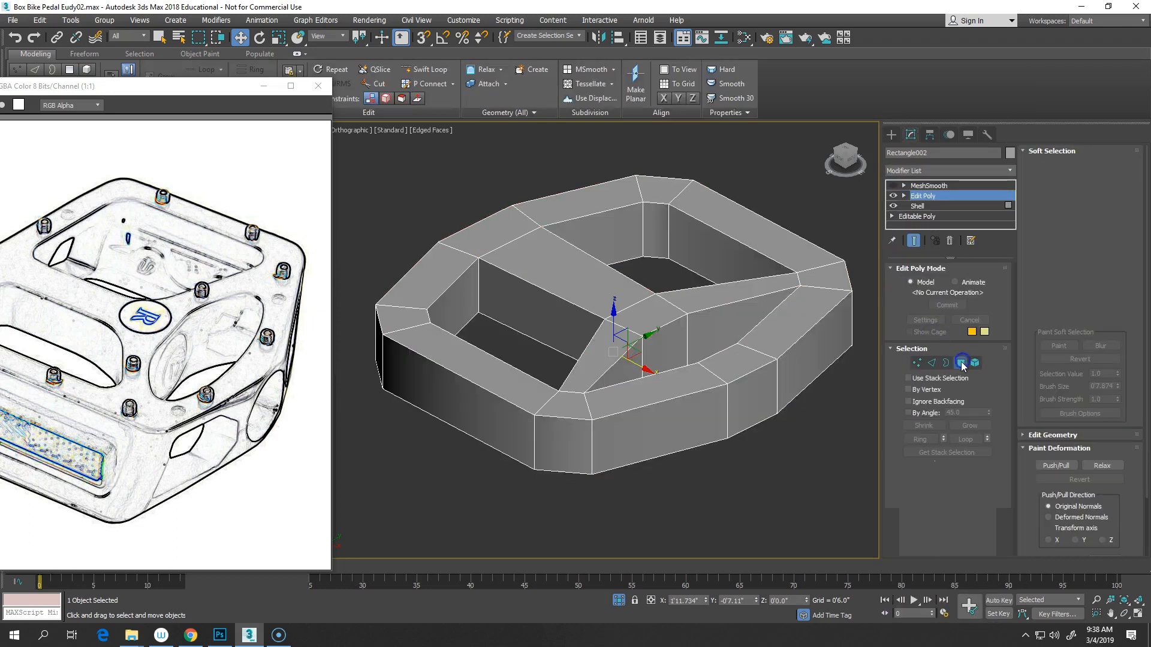
- Convert the side polygon selection passed up from Shell to edges, and deselect the vertical edges in the Front view
click(960, 362)
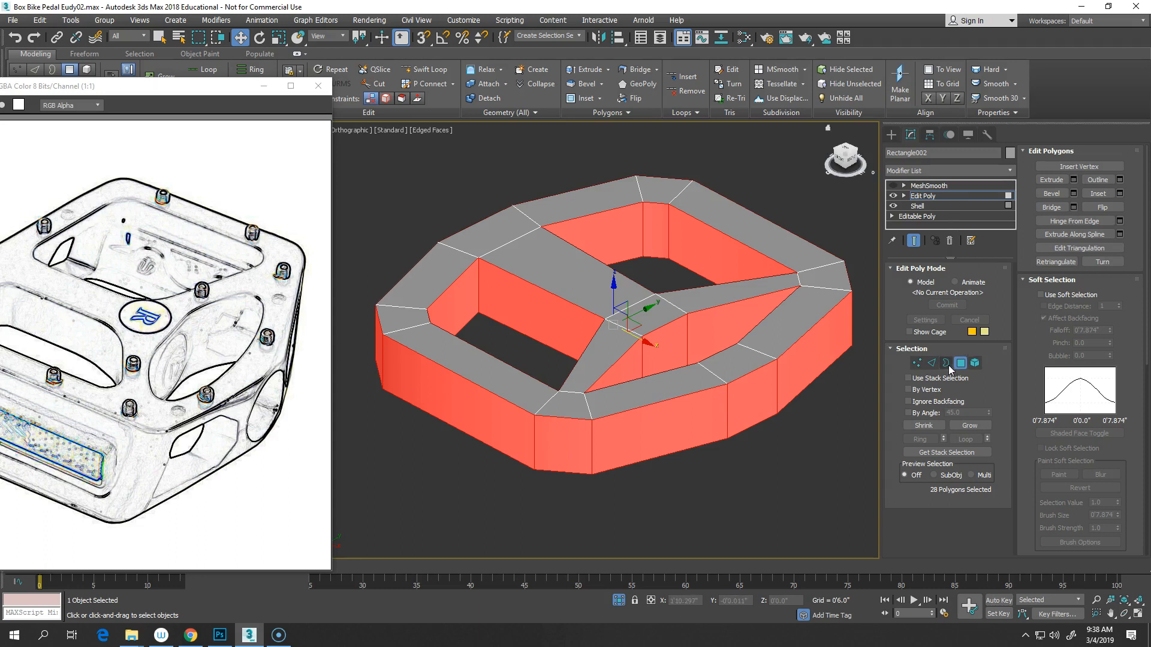
click(932, 364)
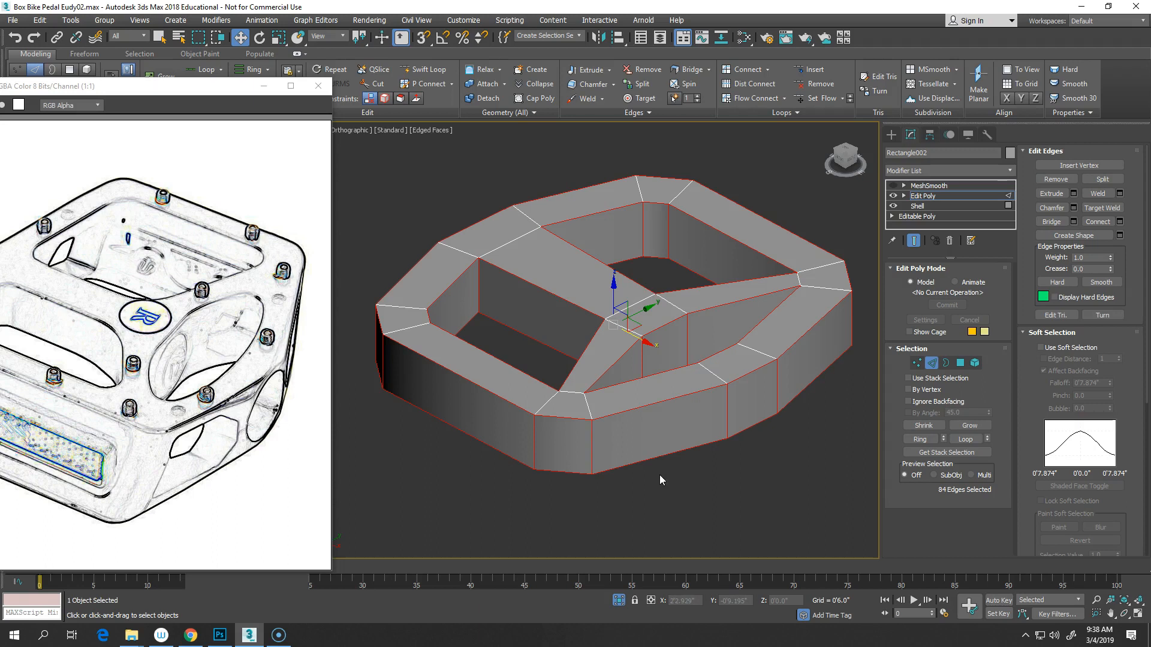
key(f)
key(z)
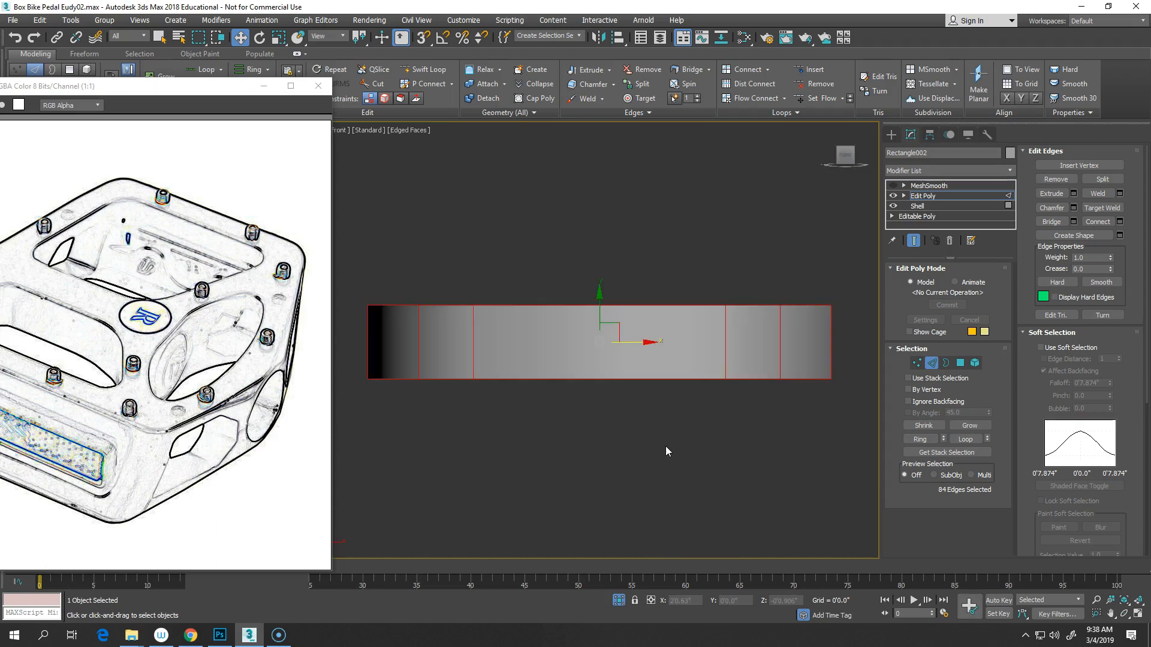
alt+drag(855, 341, 367, 353)
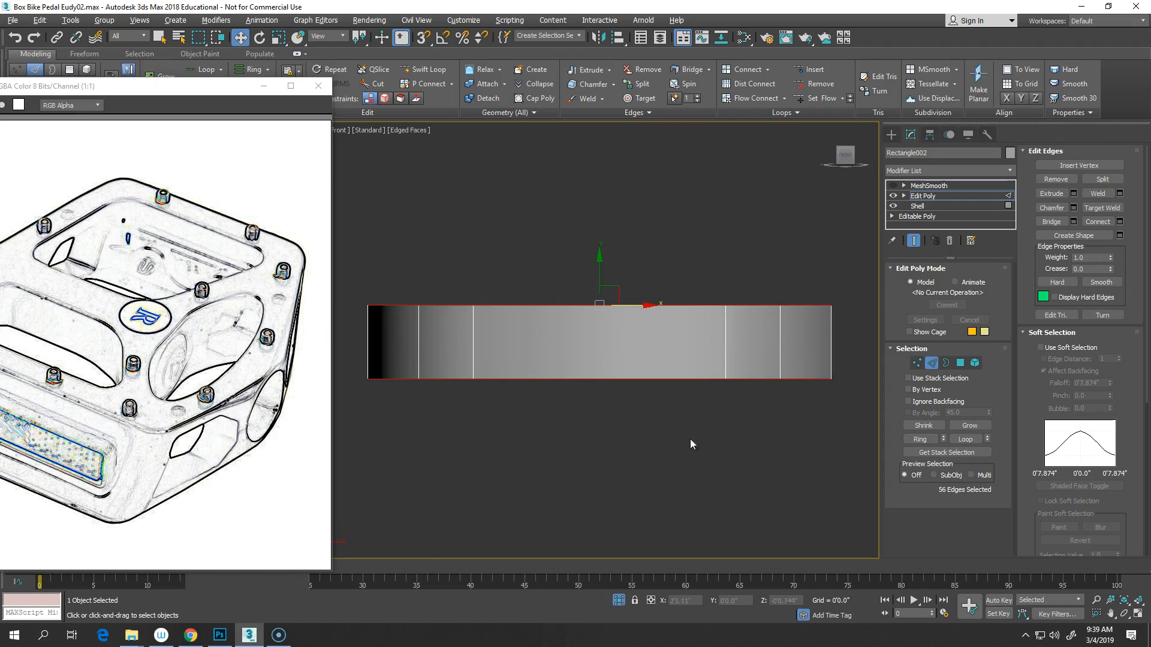
- Try chamfering the selected top and bottom rim edges by 0'0.081"
alt+middle_drag(720, 421, 682, 465)
middle_drag(599, 441, 706, 365)
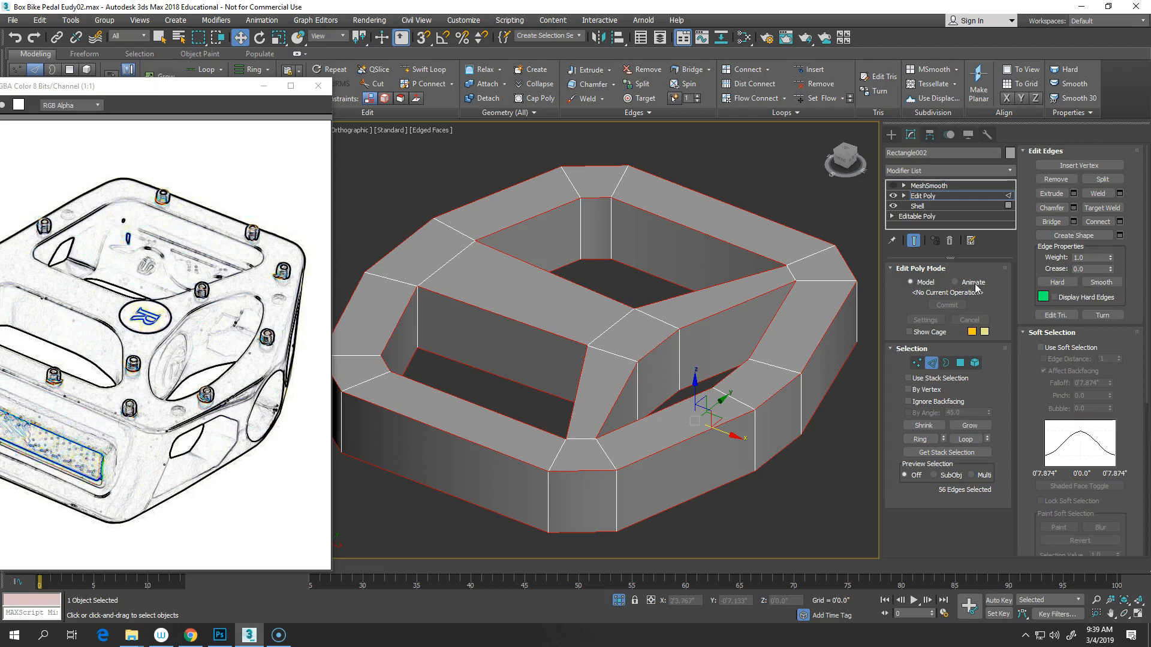
click(1073, 208)
drag(602, 324, 725, 145)
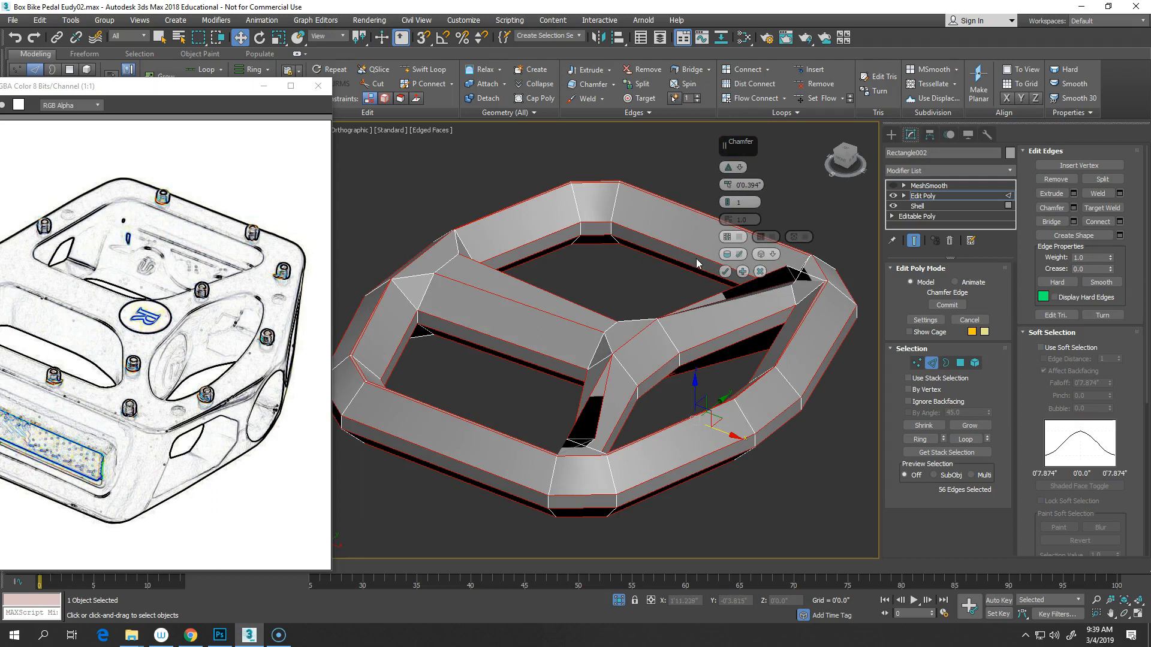
right_click(728, 189)
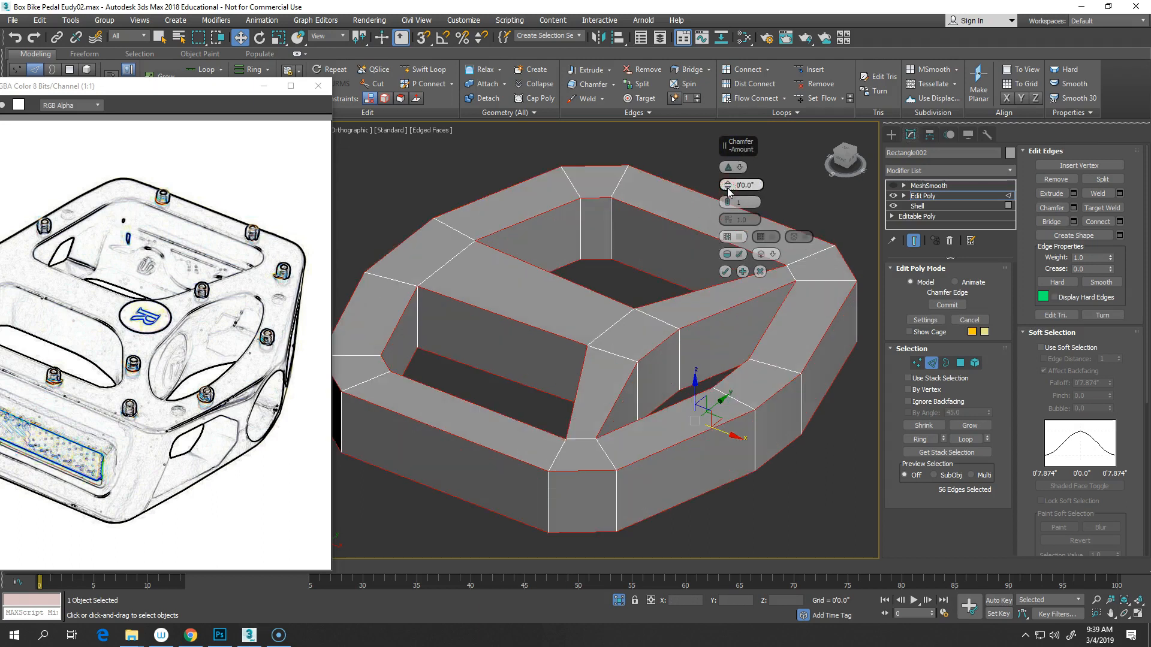
drag(727, 188, 728, 177)
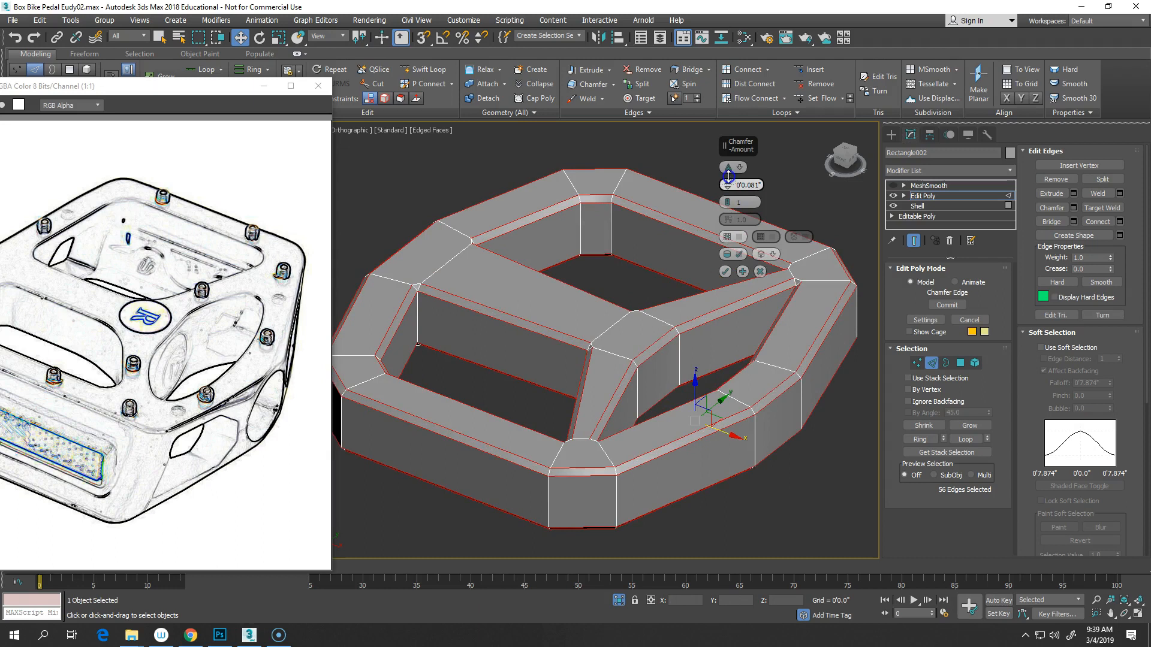
- Compare Quad Chamfer with Standard Chamfer at the opening's corners, and cancel the chamfer
scroll(509, 341, up, 4)
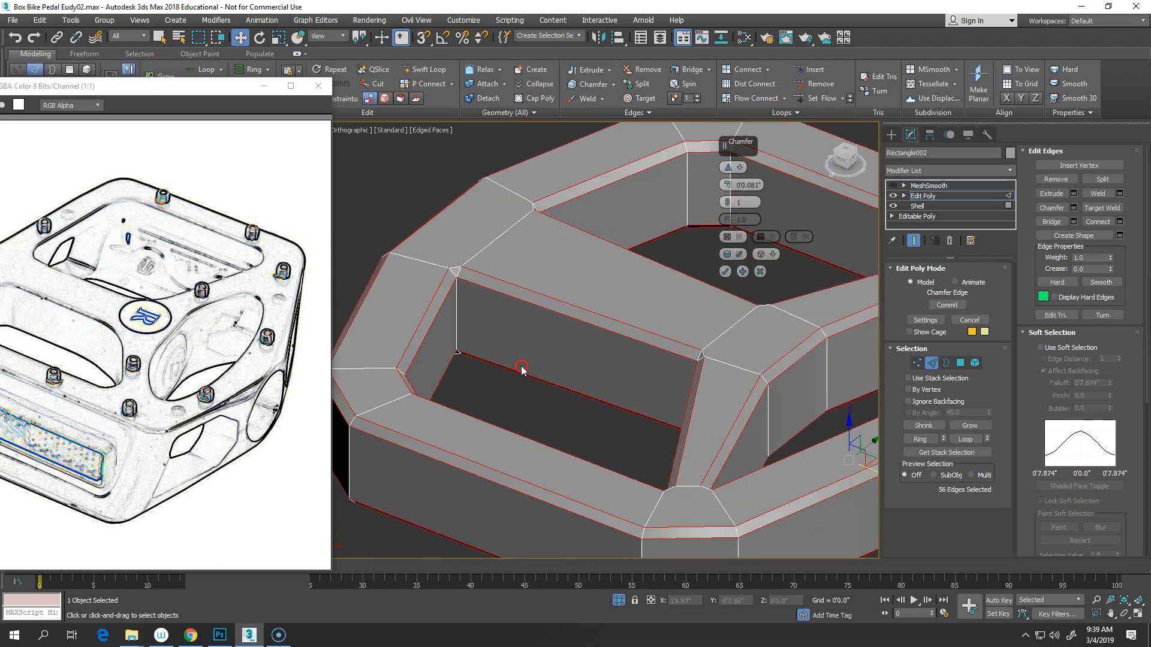
scroll(521, 370, up, 3)
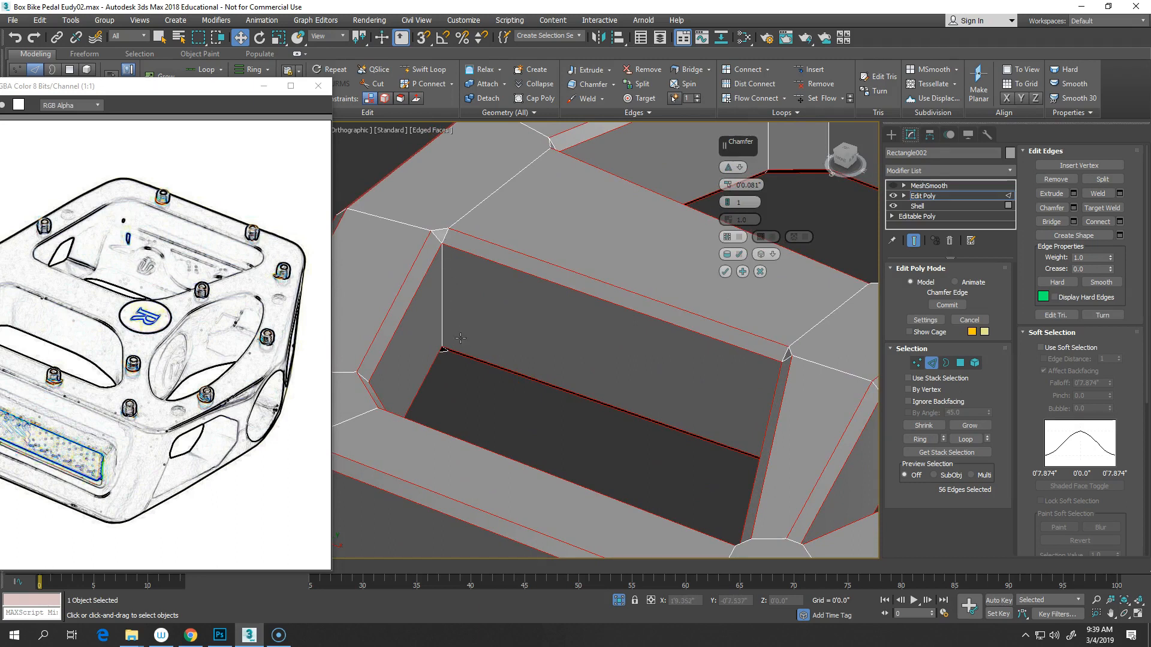
click(740, 168)
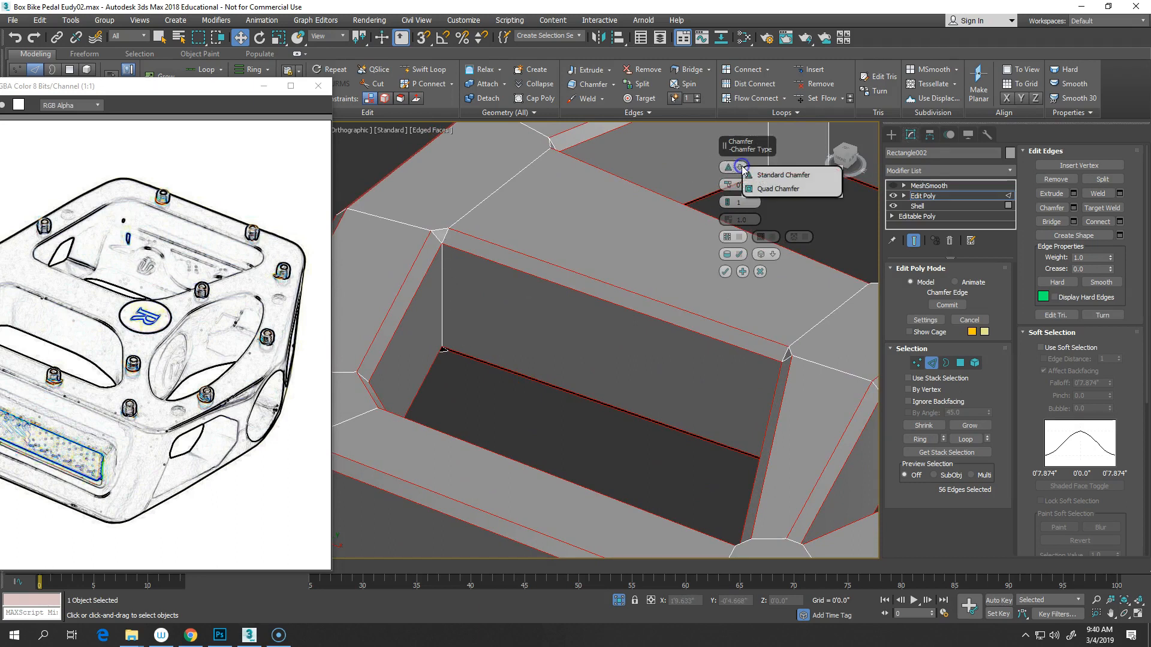
click(778, 189)
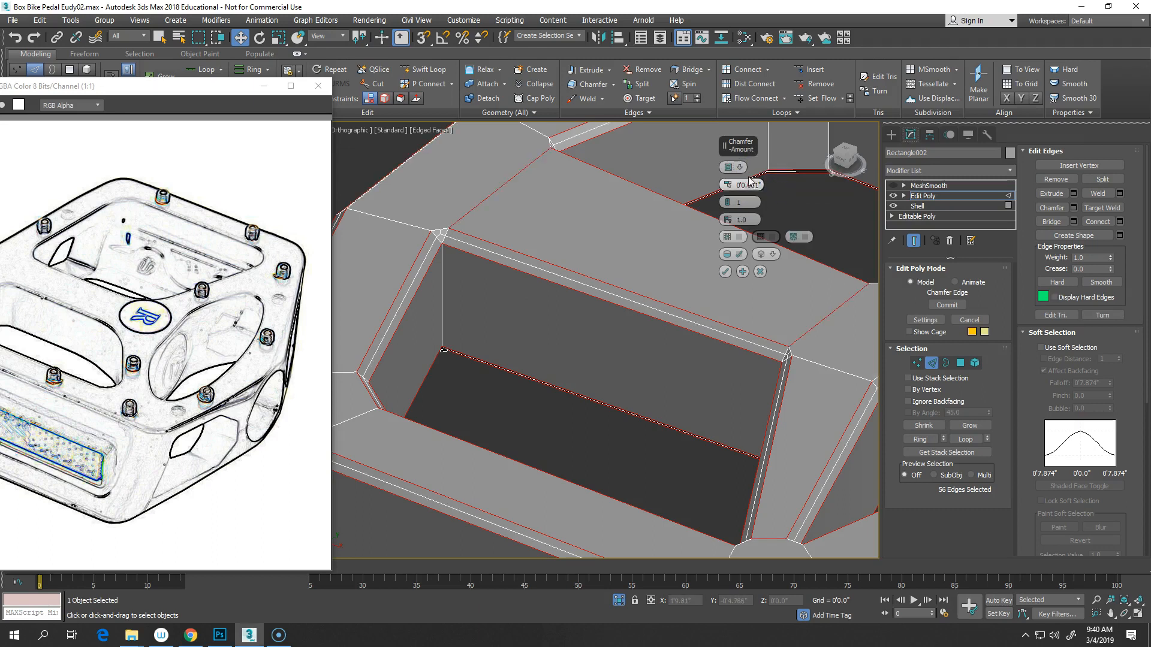
click(743, 170)
click(773, 180)
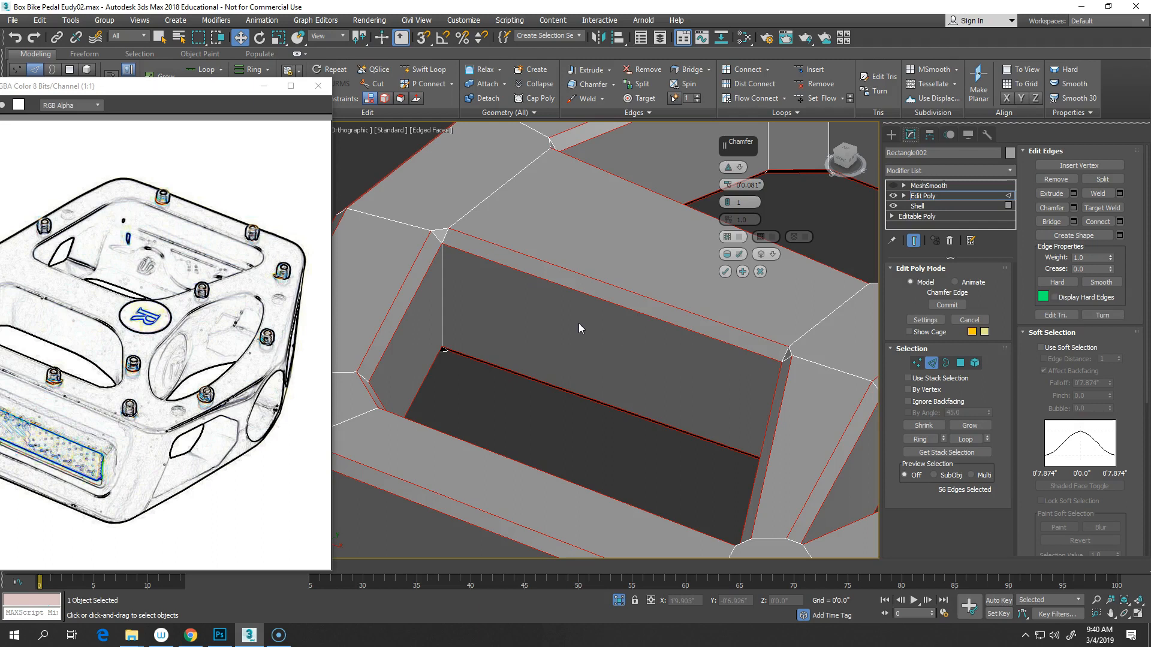
click(760, 271)
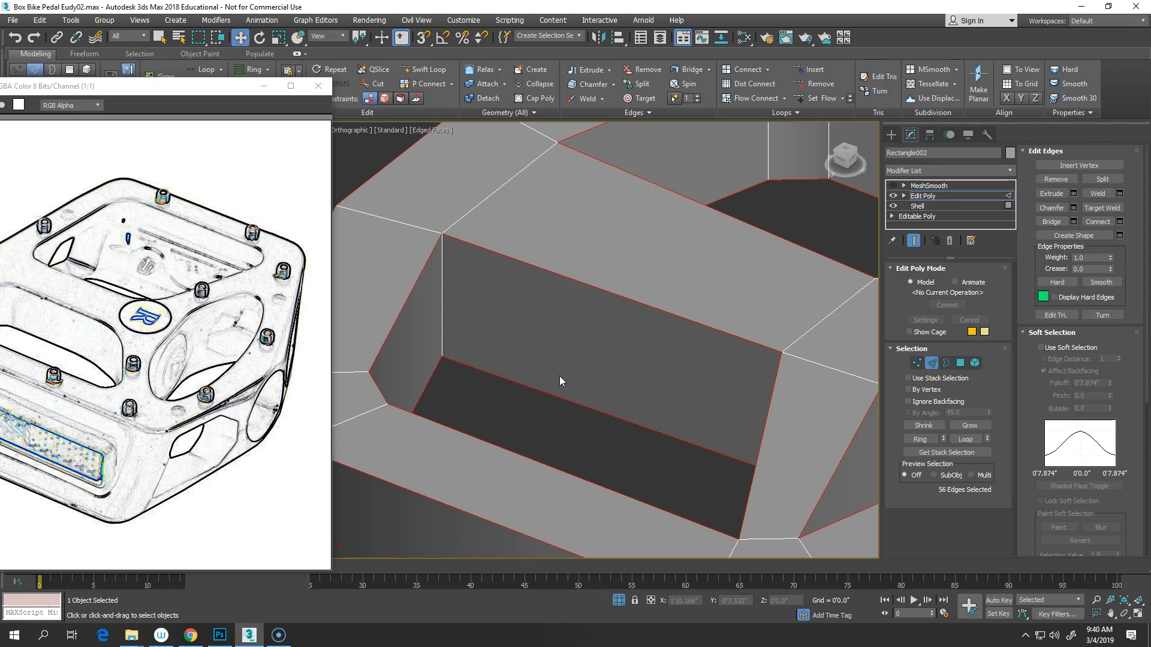
- Extrude the selected rim edges with a height of 0'0.0" and a width of 0'0.104" to add supporting edges
click(1074, 193)
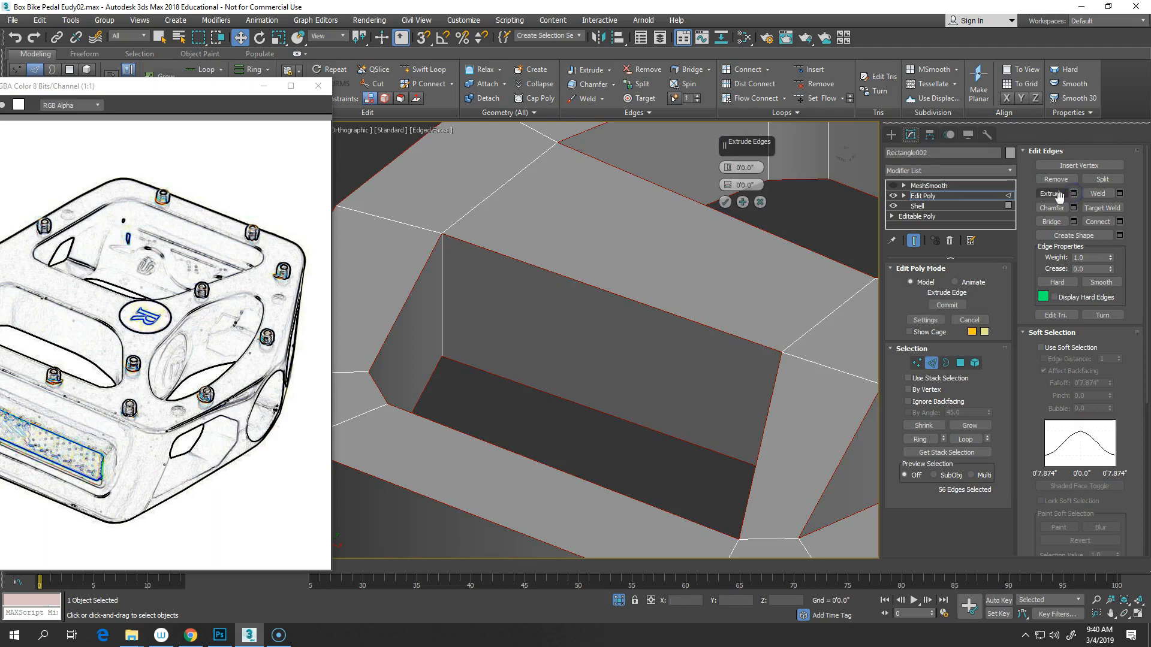
mouse_move(729, 167)
mouse_down()
mouse_move(734, 99)
mouse_move(733, 178)
mouse_up()
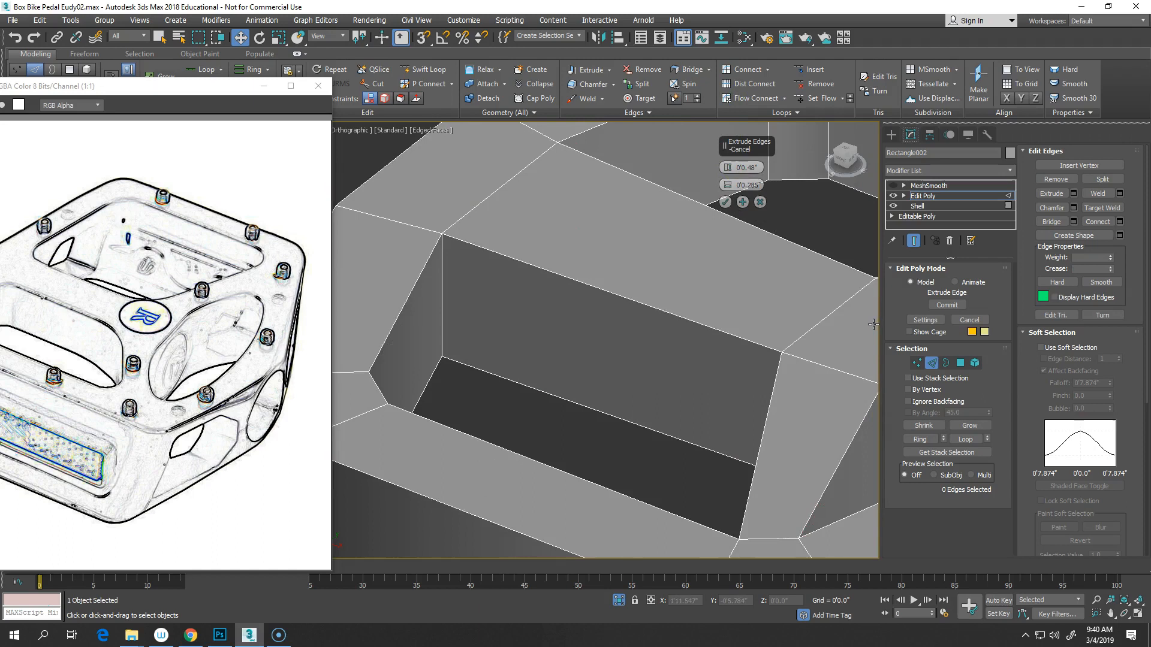
key(ctrl+z)
scroll(743, 331, down, 4)
middle_drag(713, 335, 650, 331)
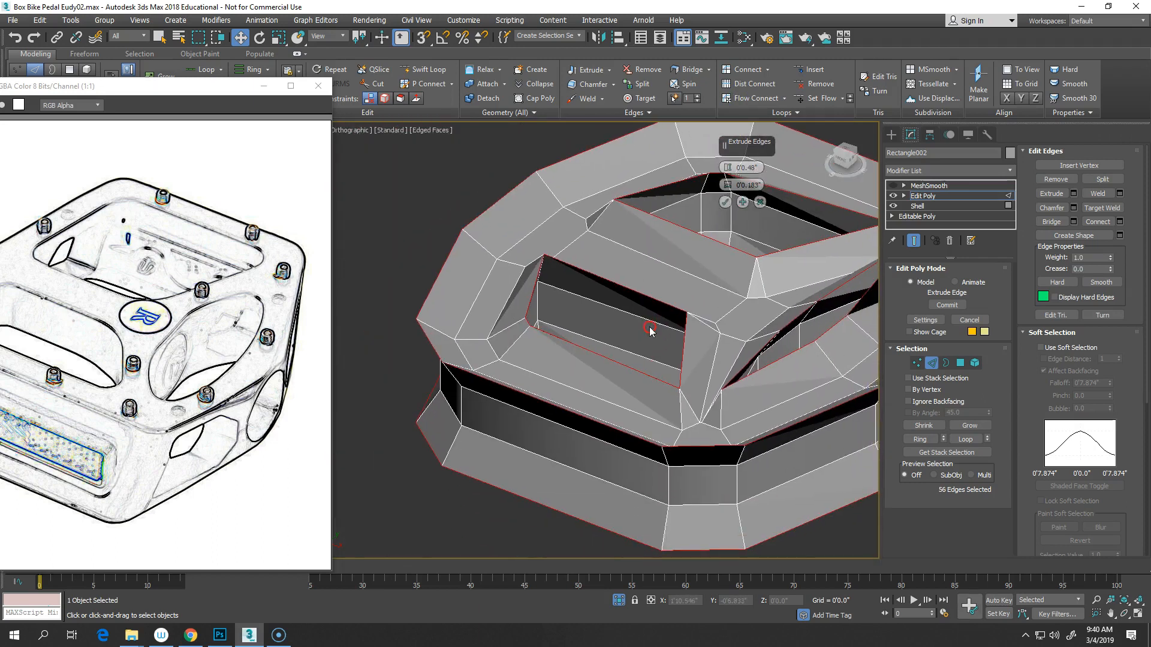
right_click(727, 167)
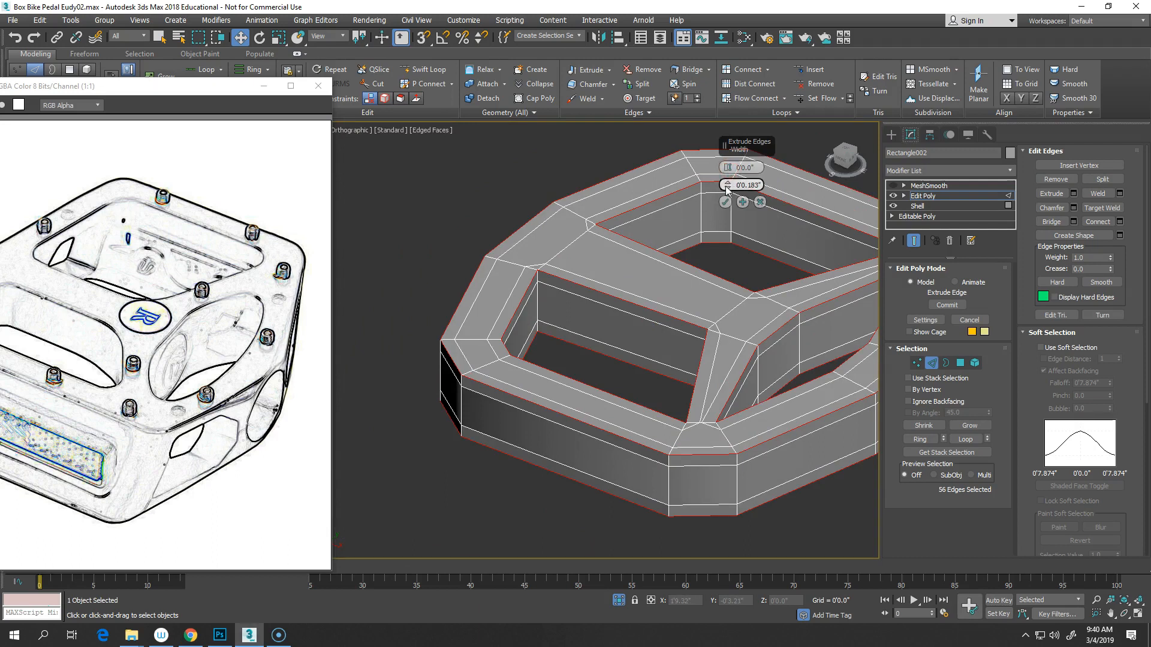
right_click(727, 185)
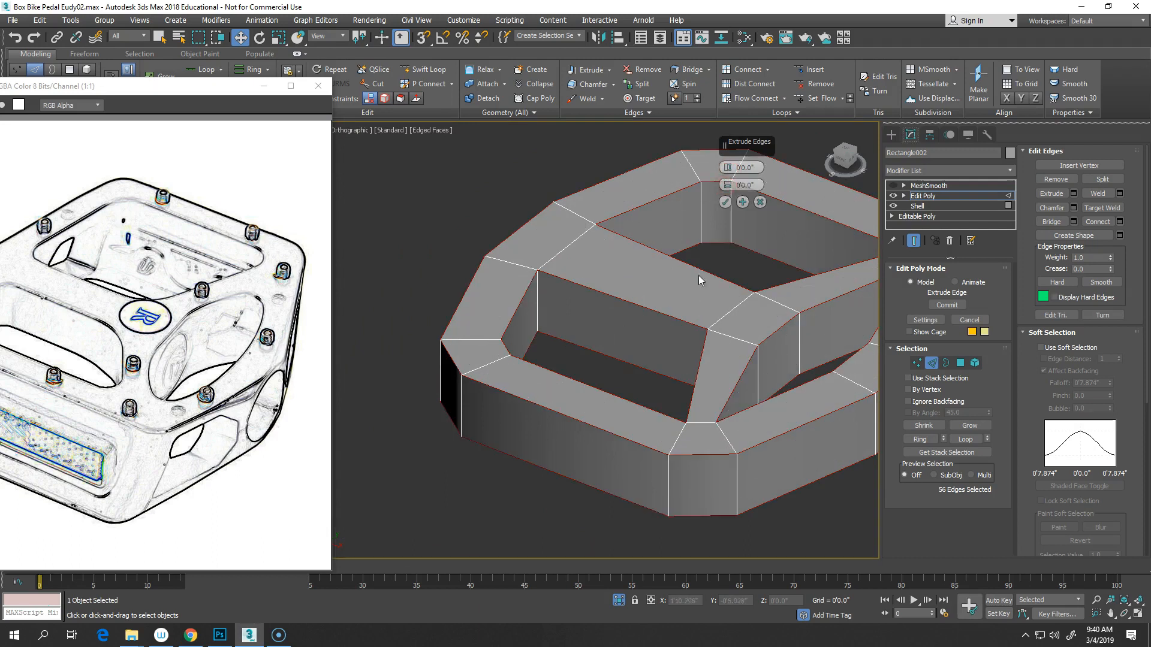
scroll(699, 277, up, 2)
drag(727, 184, 728, 173)
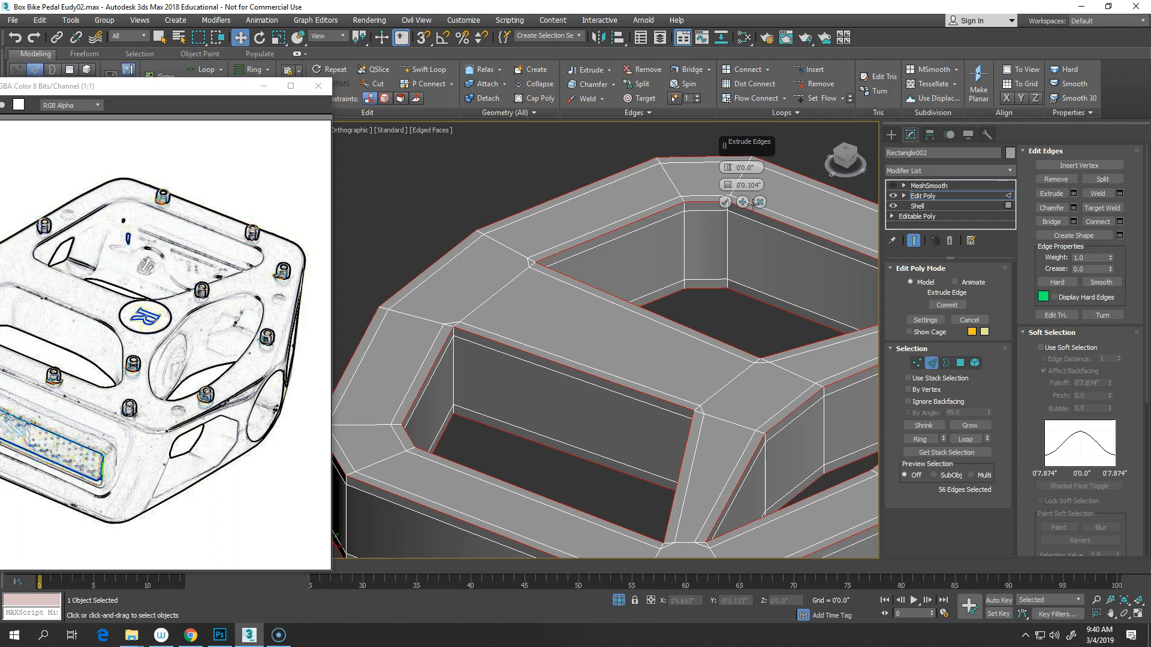
click(725, 203)
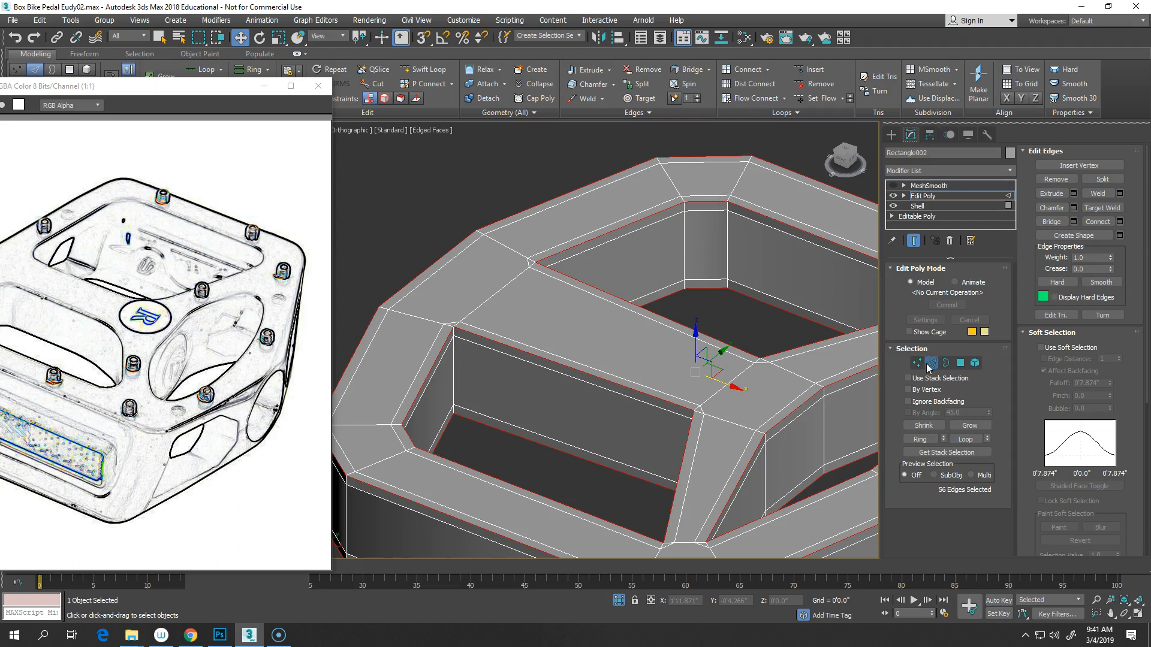
- Leave edge editing and turn on the MeshSmooth modifier to smooth the pedal body
click(931, 363)
click(894, 186)
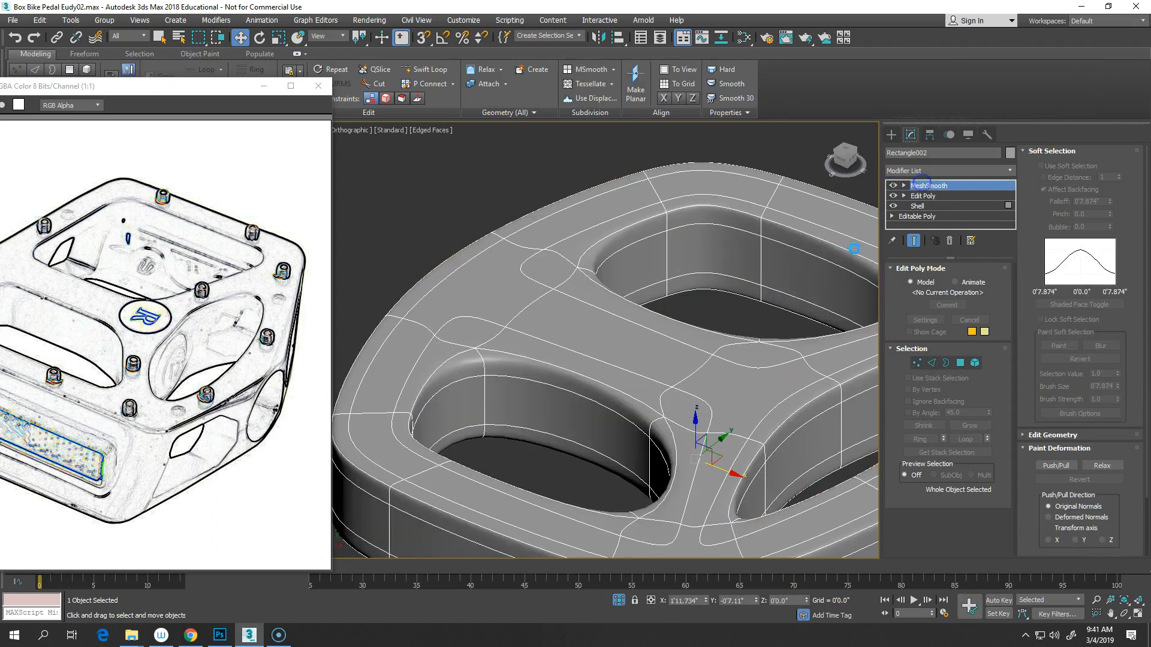
- Select the MeshSmooth modifier and hide the edged-faces display to view the whole smoothed pedal body
click(929, 185)
mouse_move(759, 339)
middle_down()
mouse_move(717, 359)
mouse_move(779, 367)
mouse_move(717, 344)
mouse_move(704, 350)
middle_up()
key(F4)
scroll(702, 349, down, 5)
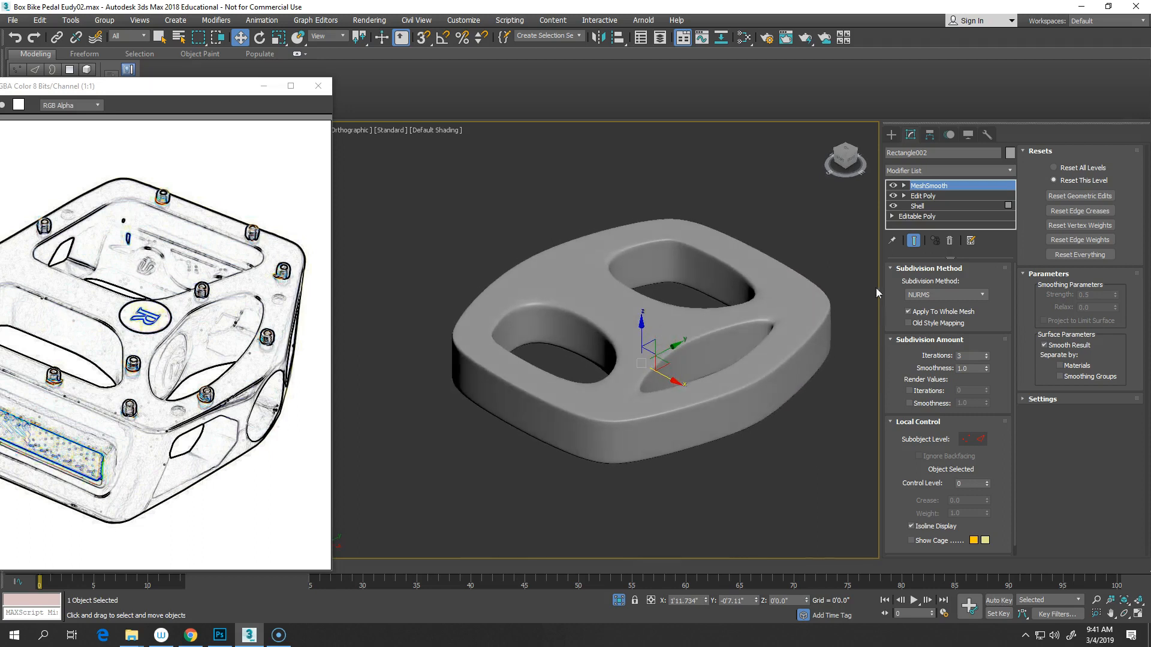
- Set the specular level of Material #26 to 60 in the Slate Material Editor and close the editor
click(743, 37)
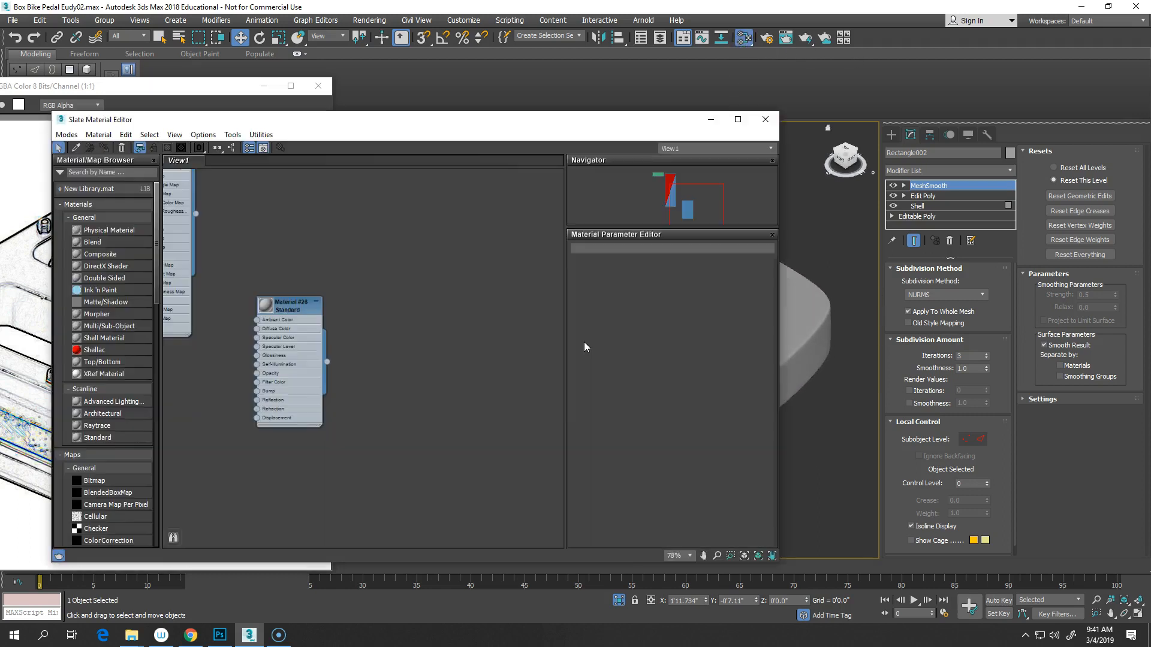
drag(307, 338, 417, 364)
double_click(418, 342)
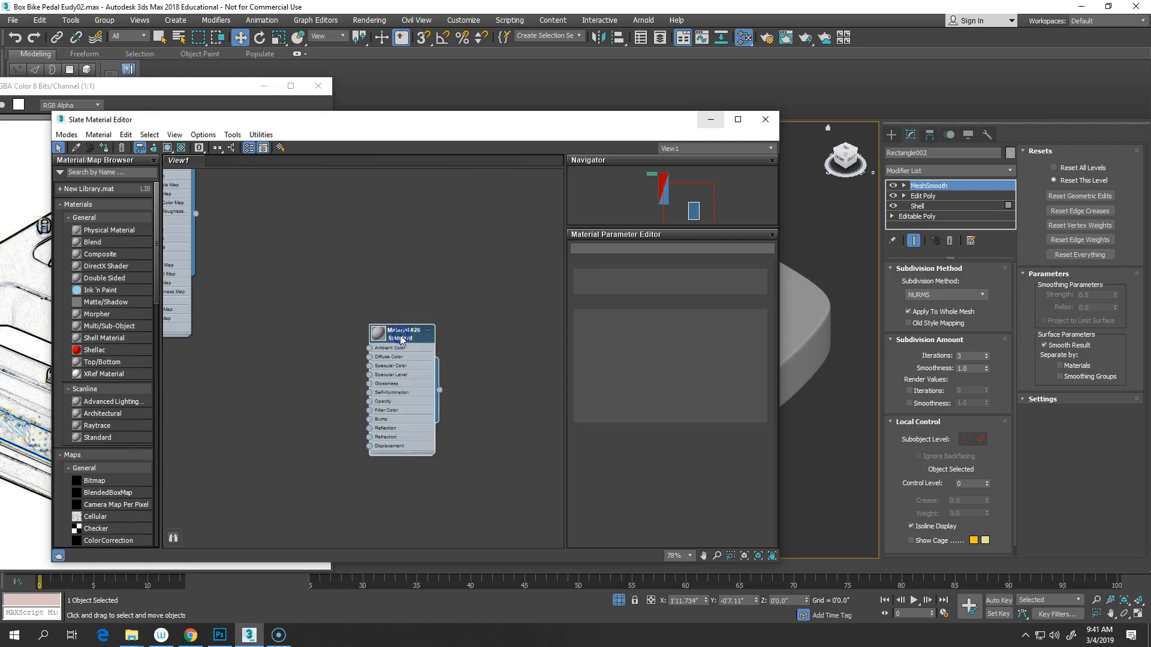
right_click(418, 341)
click(455, 44)
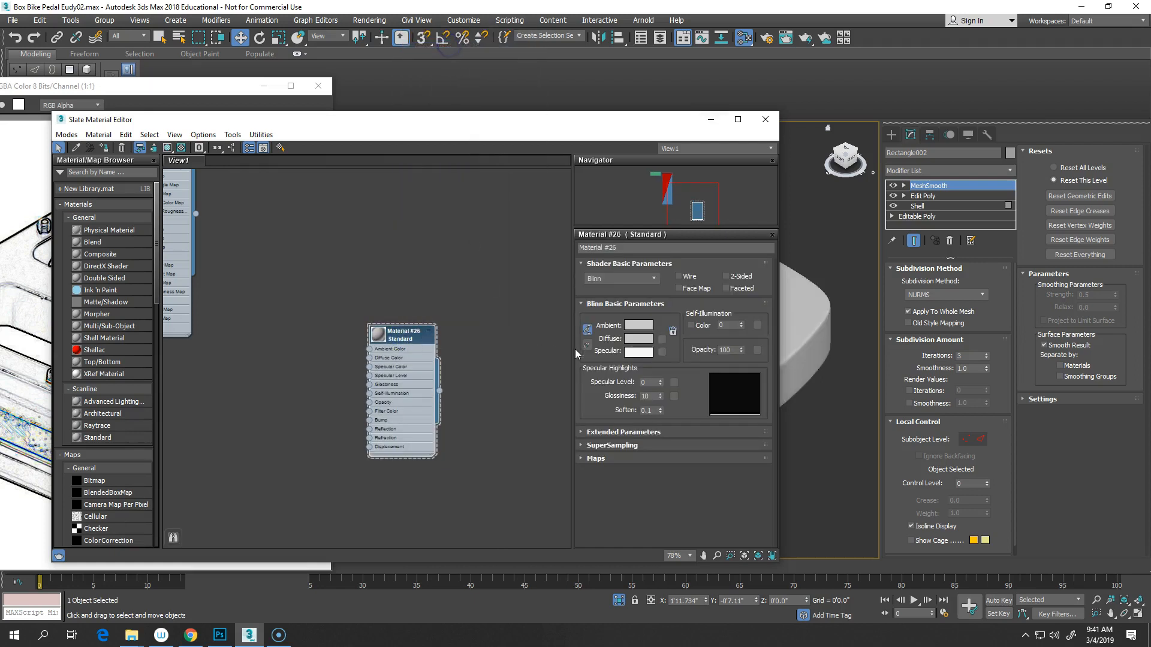
double_click(648, 382)
key(Return)
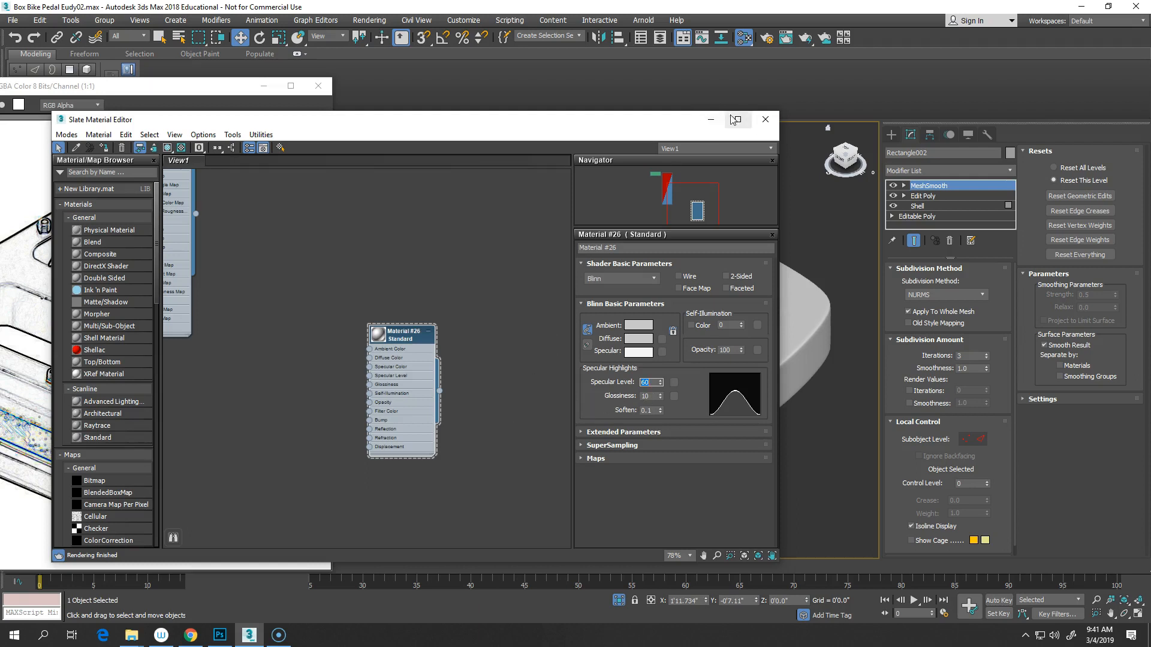
click(766, 119)
- Inspect the shiny pedal surface around its openings, comparing the model with MeshSmooth off and on and with edged faces shown
scroll(626, 345, up, 2)
middle_drag(626, 346, 602, 307)
alt+middle_drag(602, 307, 627, 376)
scroll(621, 375, down, 2)
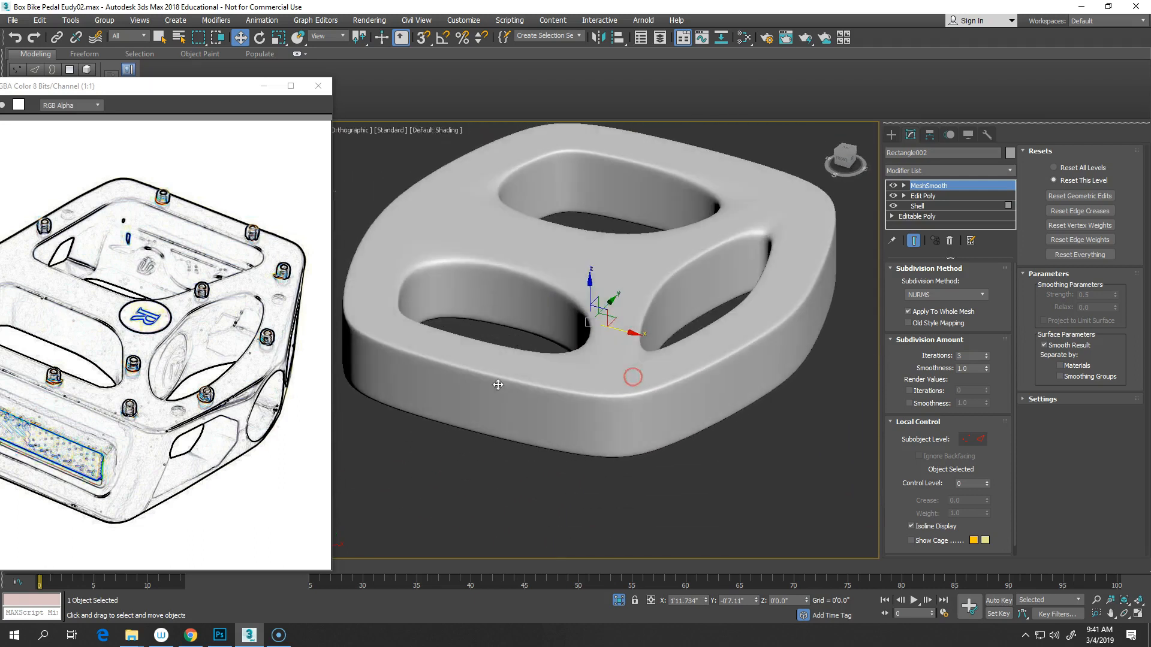
middle_drag(763, 312, 732, 340)
middle_drag(686, 362, 749, 306)
mouse_move(644, 344)
alt+middle_down()
mouse_move(634, 399)
mouse_move(642, 333)
alt+middle_up()
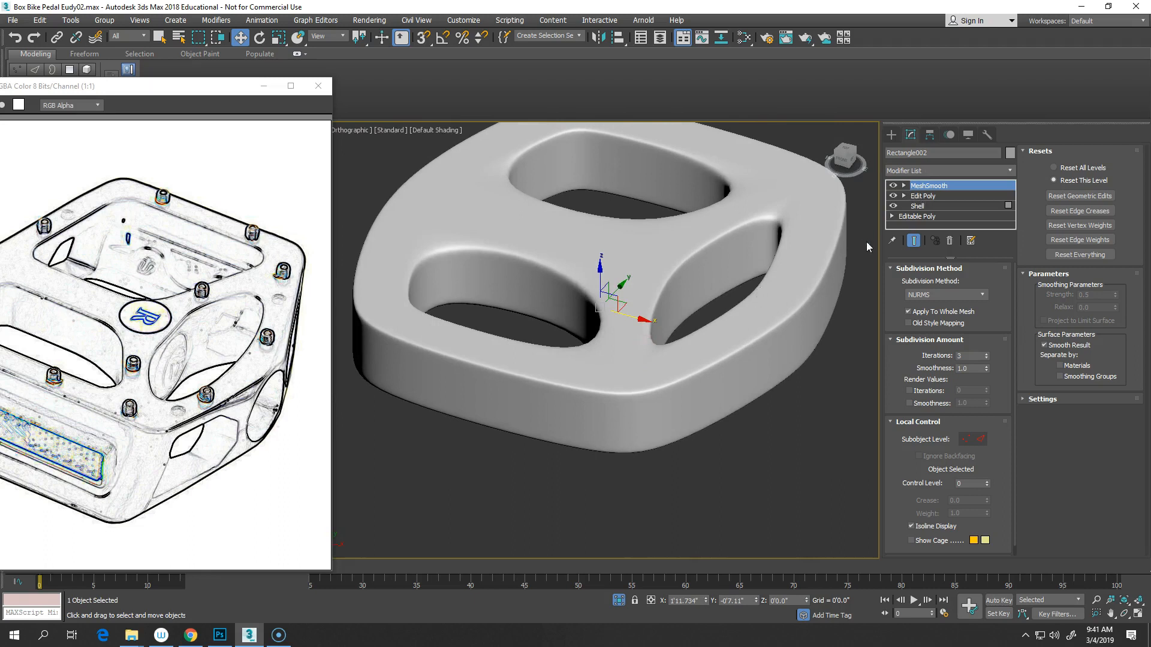
key(F4)
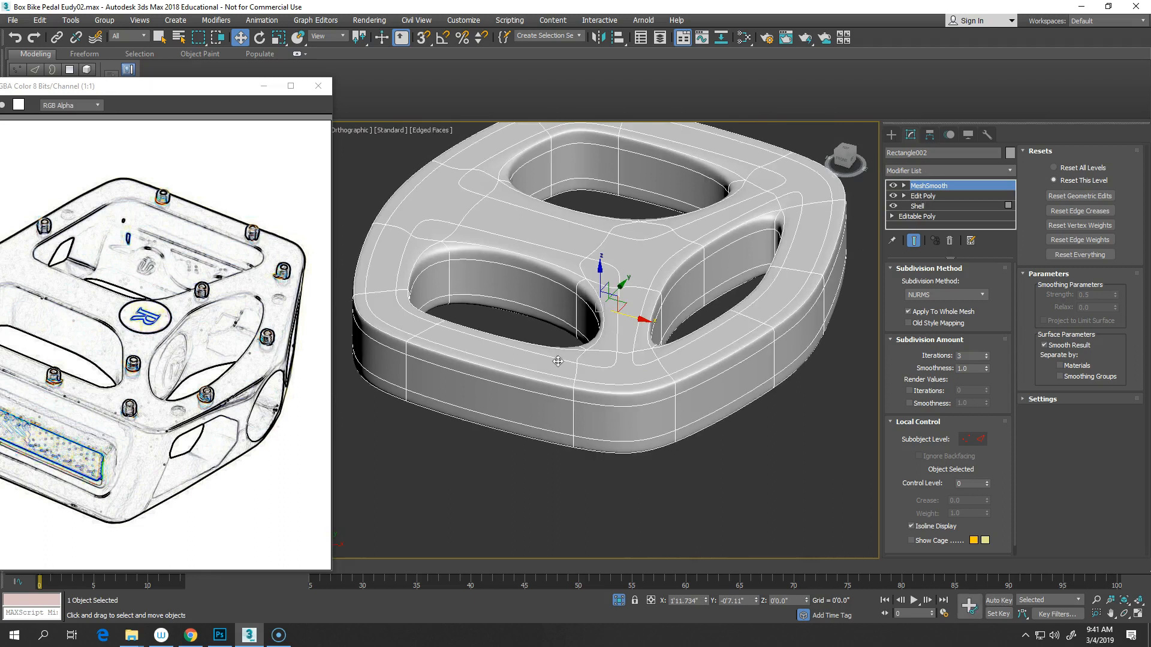
click(894, 187)
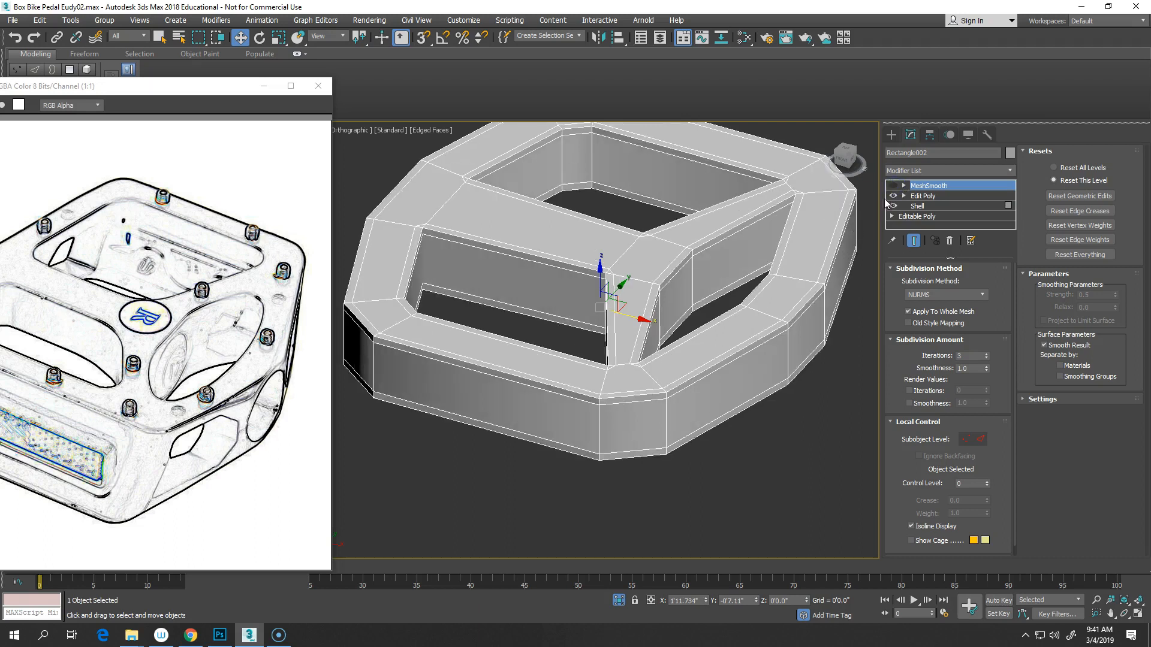
click(894, 186)
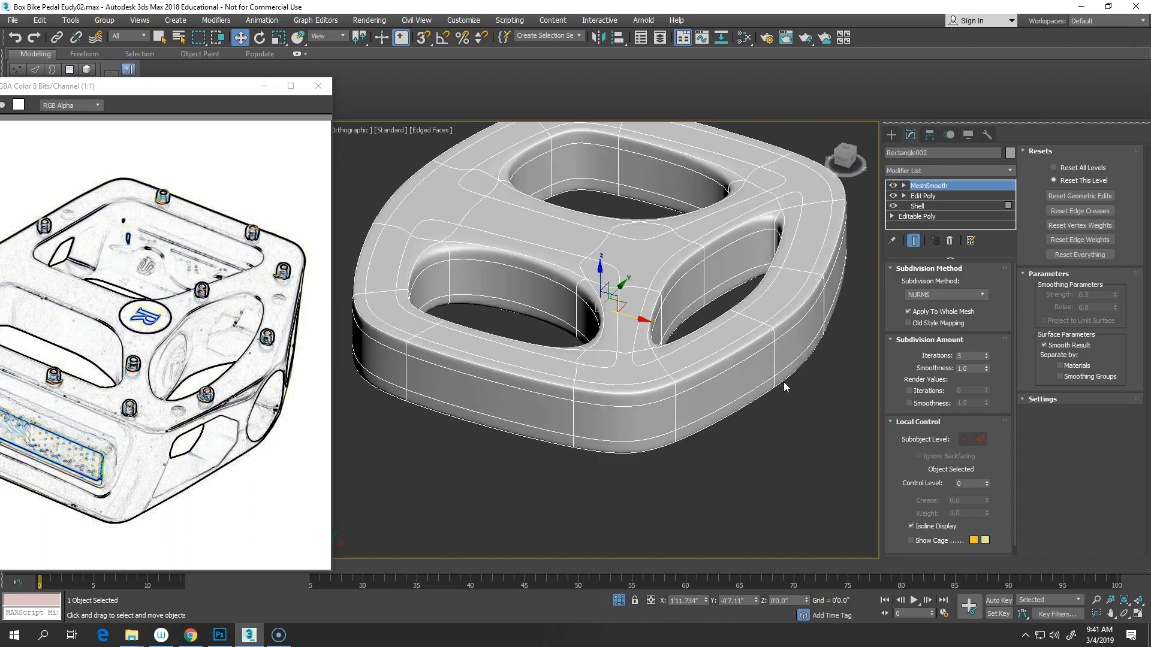
key(F4)
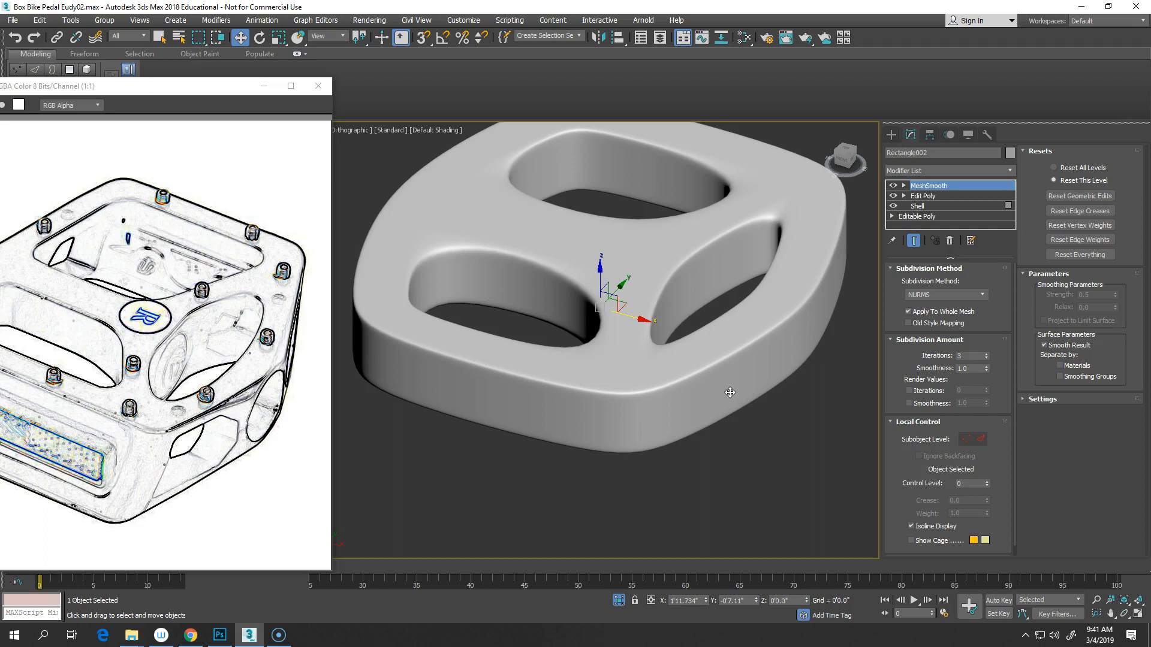
- Examine the full smoothed mesh around the opening corners with Isoline Display off, and restore Isoline Display
key(F4)
scroll(648, 437, up, 5)
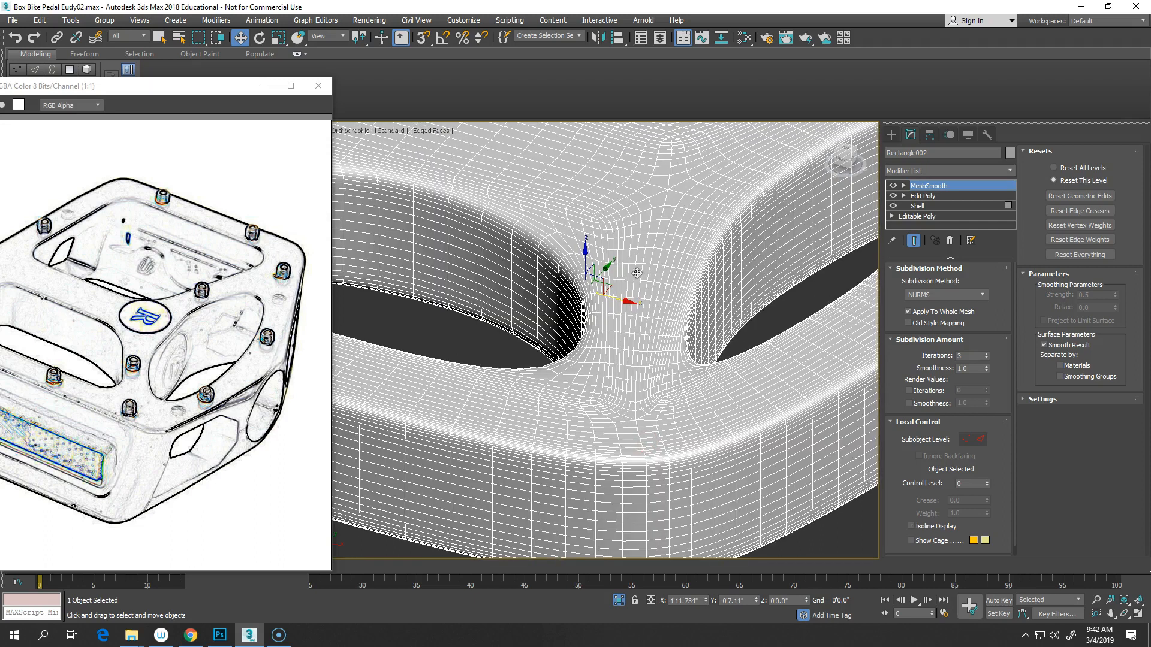
alt+middle_drag(669, 219, 687, 327)
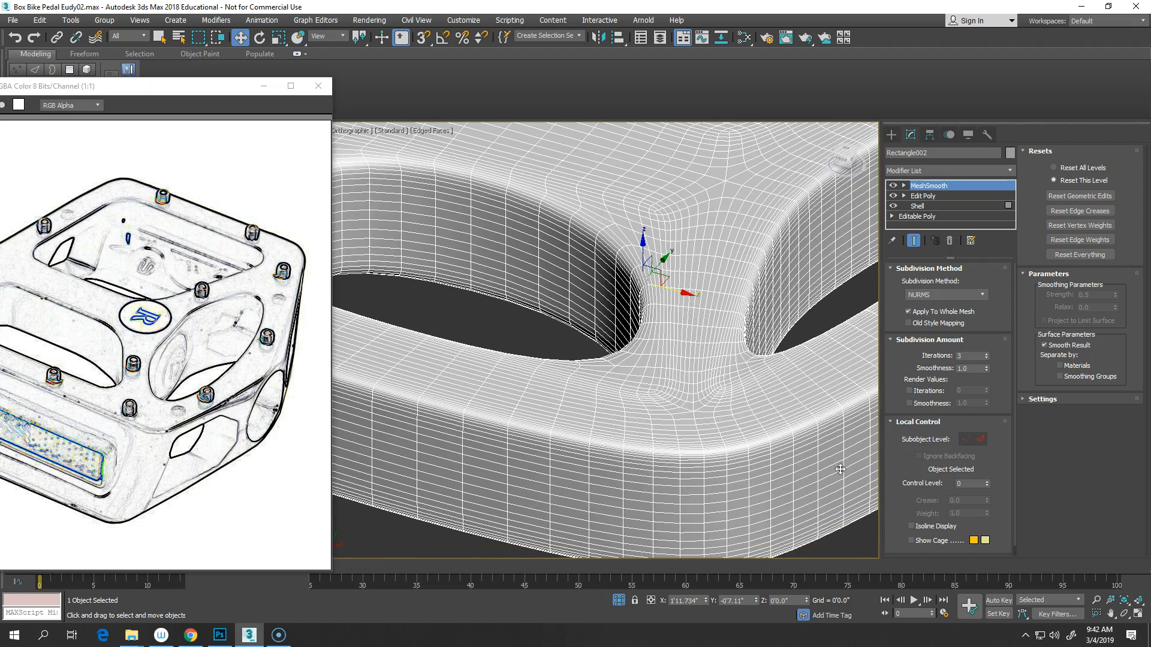
click(910, 526)
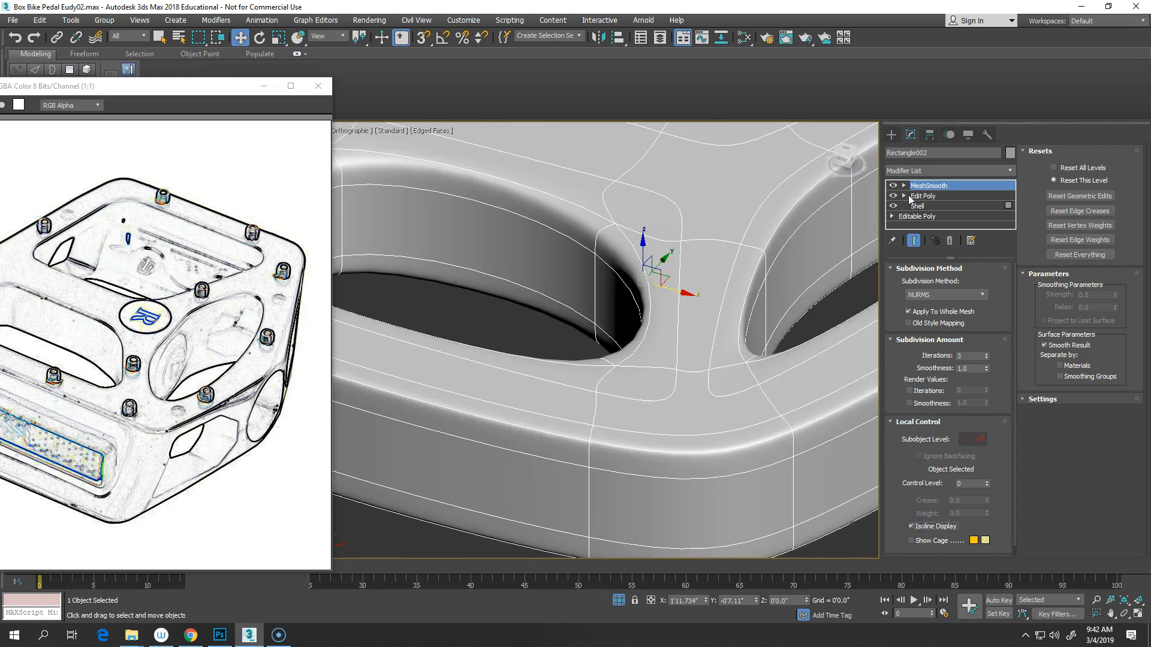
- Turn off MeshSmooth and enter vertex editing in the Edit Poly modifier, viewing the pedal's lower strut junction from the top
click(893, 186)
click(923, 196)
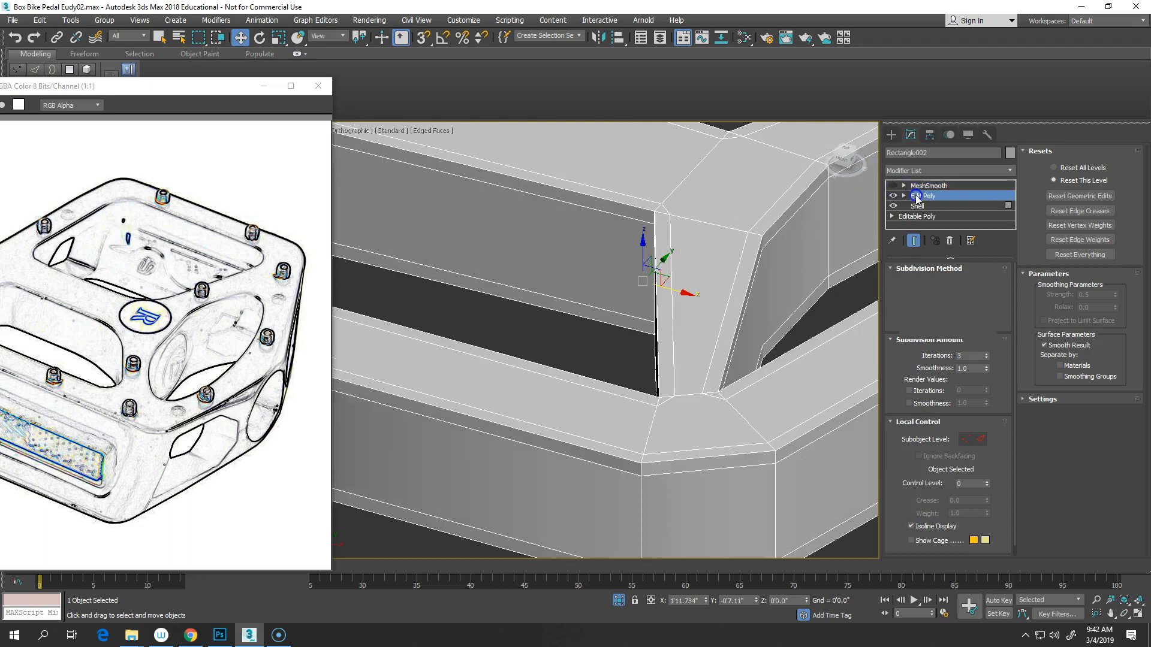
right_click(705, 373)
key(t)
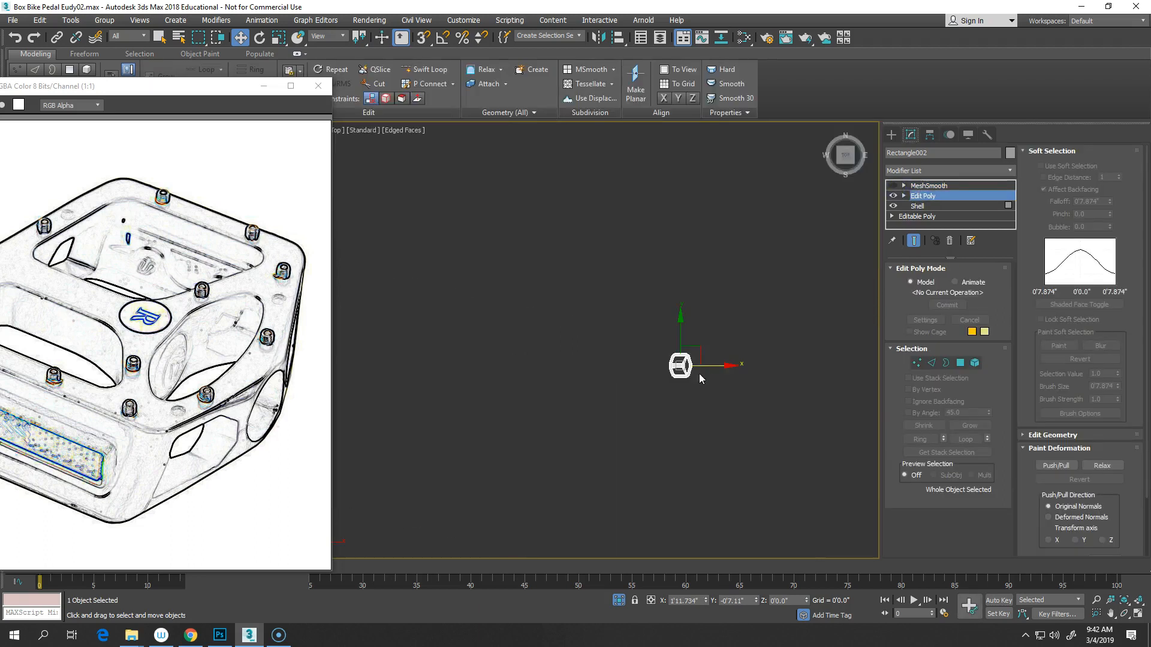
key(z)
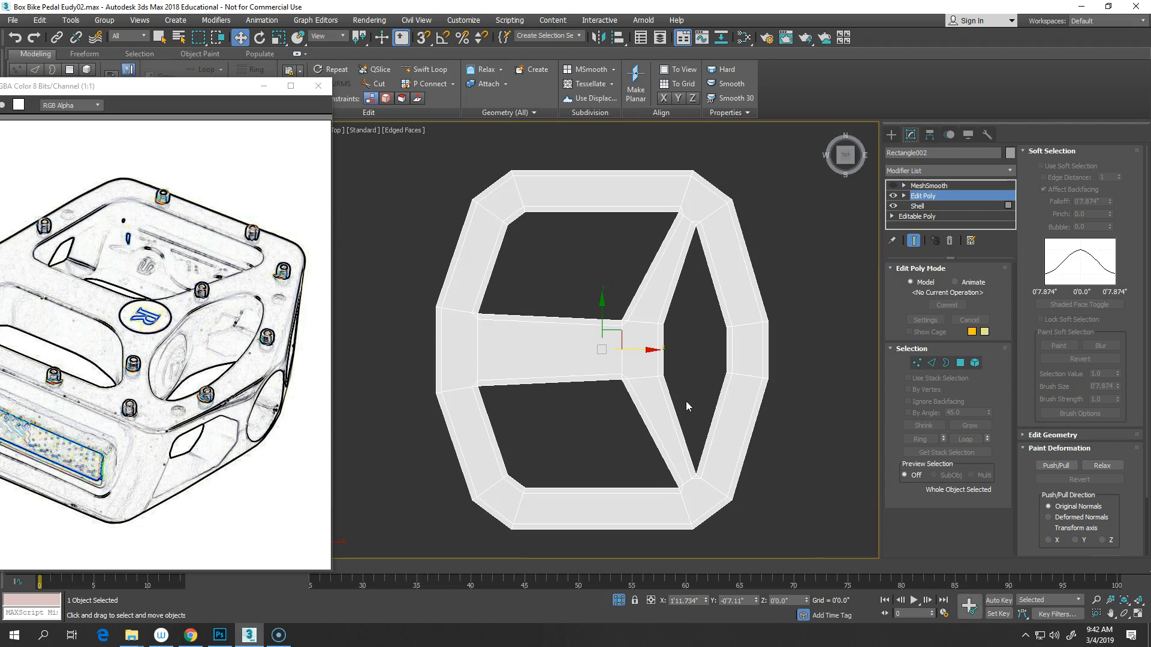
middle_drag(686, 401, 672, 315)
scroll(672, 315, up, 3)
middle_drag(667, 364, 673, 264)
scroll(645, 262, up, 3)
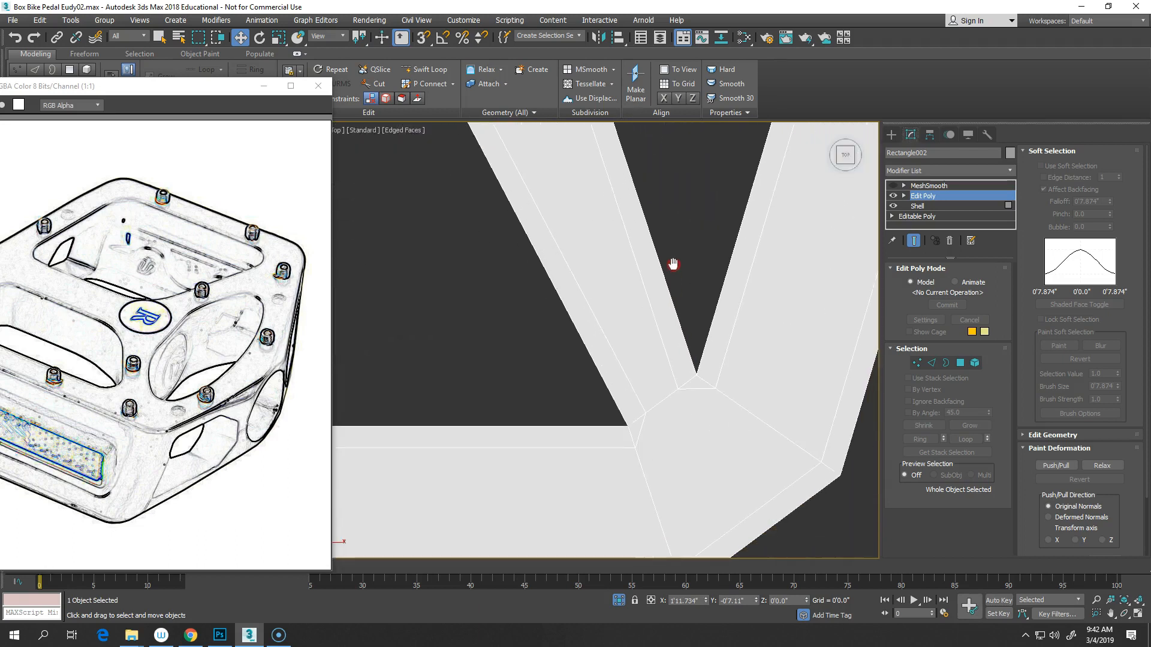
click(916, 363)
middle_drag(705, 414, 709, 367)
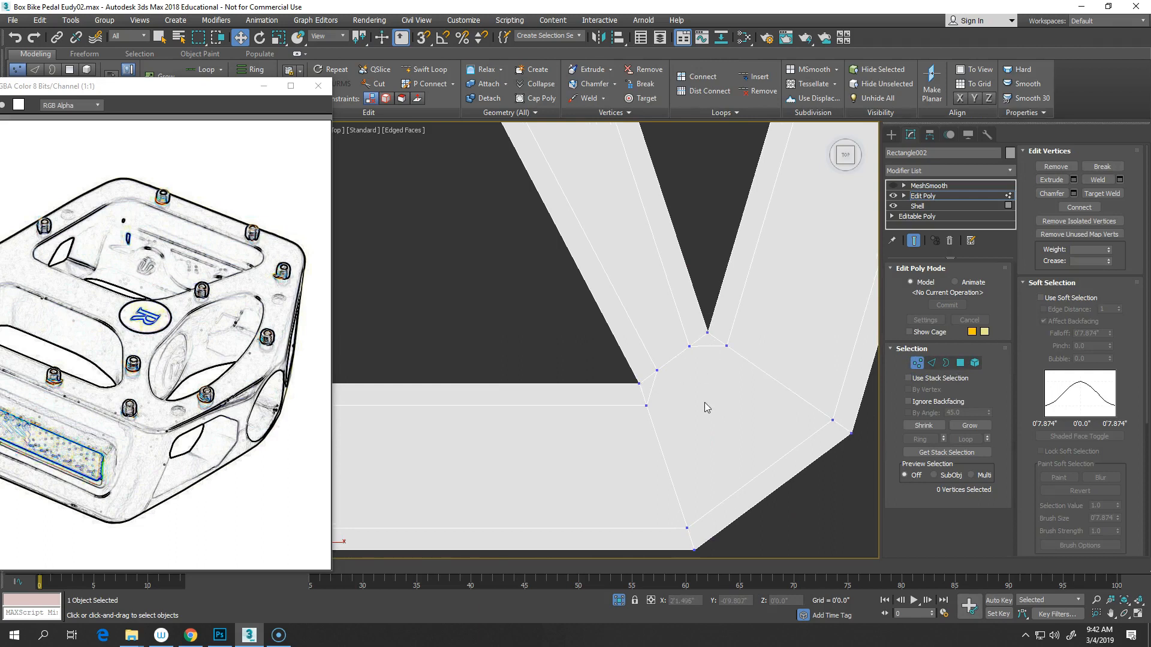
- Move the reference image clear of the modeling tools and target weld the two pairs of supporting-edge vertices at the lower strut junction
drag(242, 85, 226, 146)
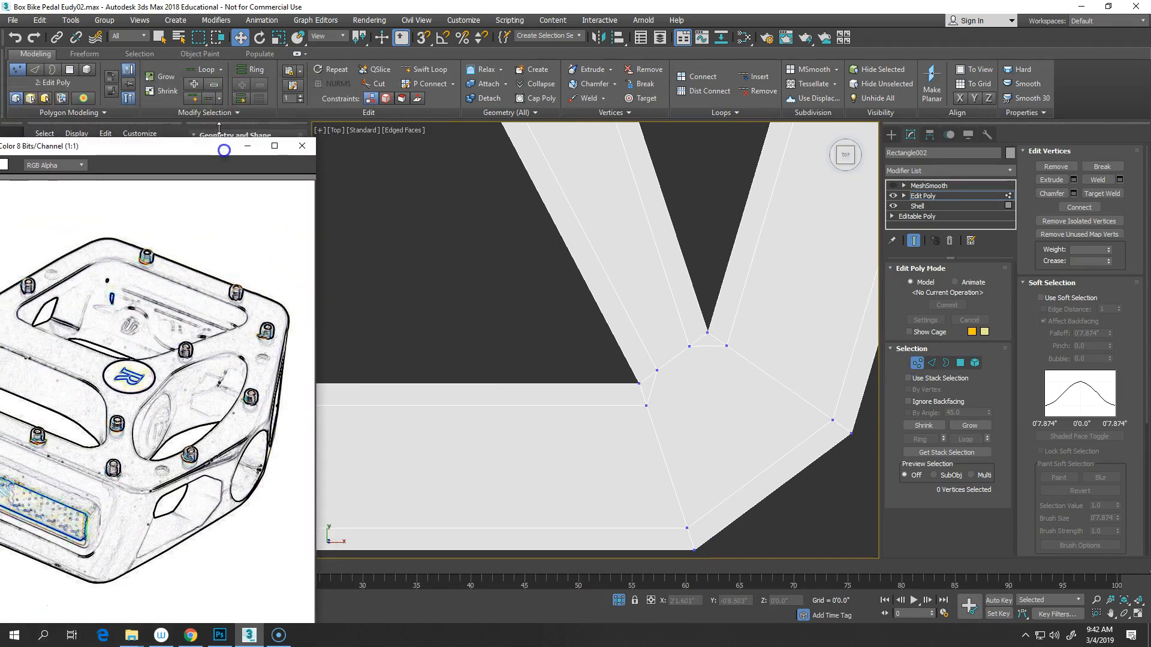
click(645, 101)
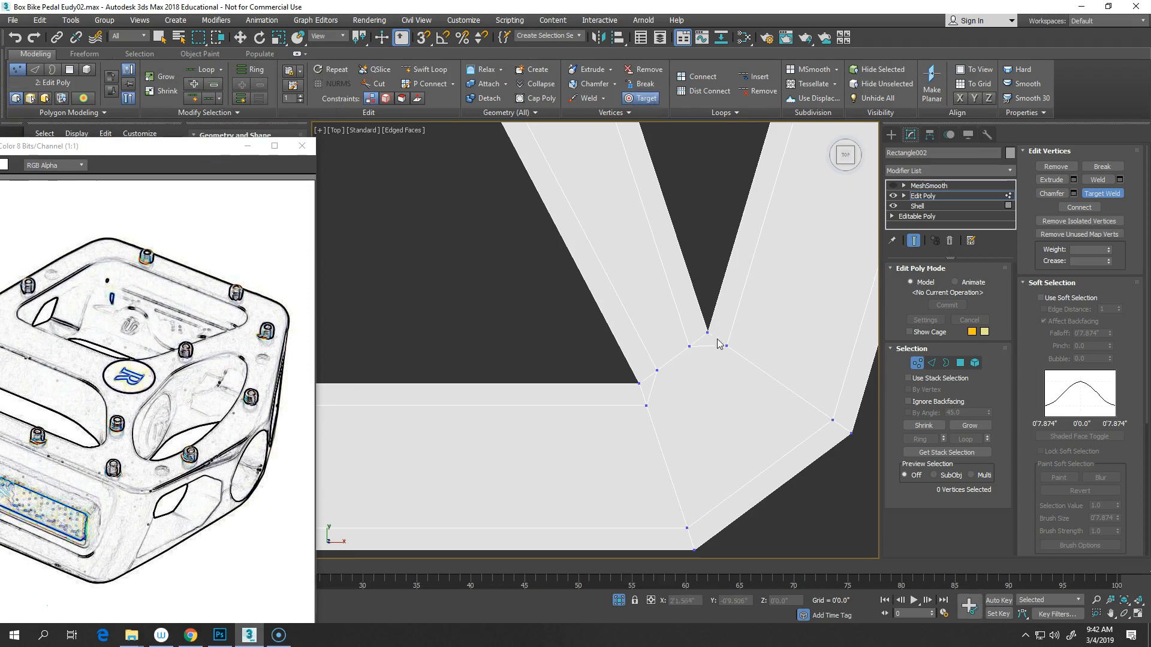
click(689, 346)
click(727, 346)
click(657, 370)
click(645, 406)
- Target weld the paired supporting-edge vertices at the lower and upper inner corners of the central hub
middle_drag(631, 266, 768, 442)
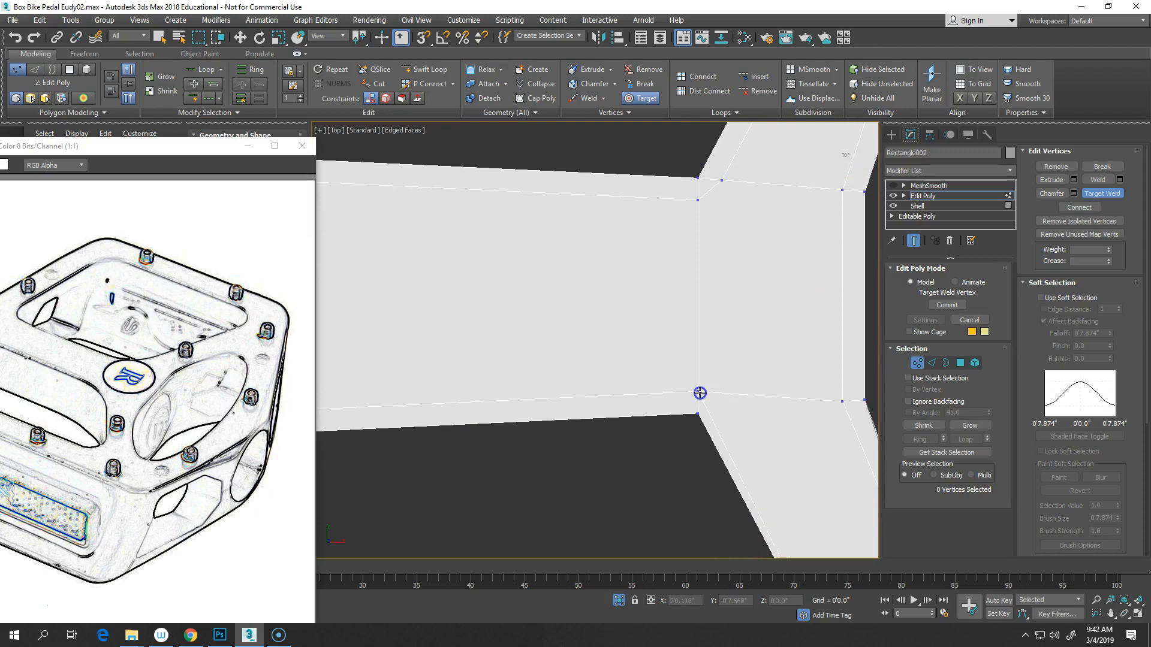
middle_drag(735, 218, 737, 366)
click(700, 348)
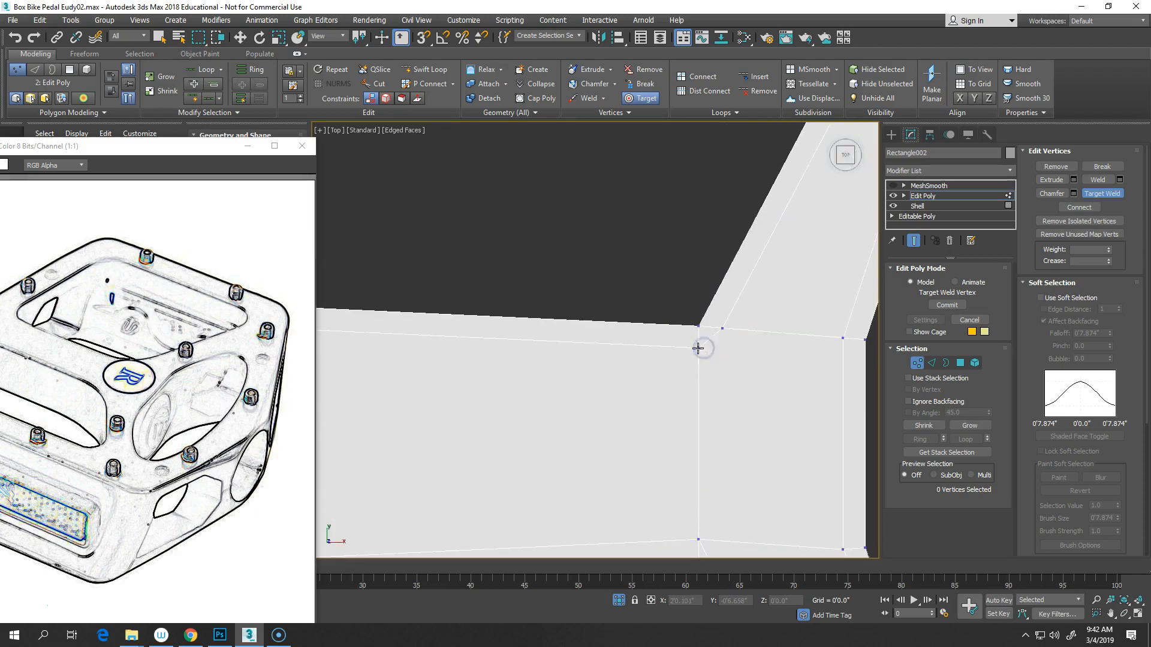
click(724, 329)
- Target weld the paired supporting-edge vertices at the upper strut junction beside the upper opening's corner
scroll(791, 287, down, 3)
middle_drag(791, 288, 671, 472)
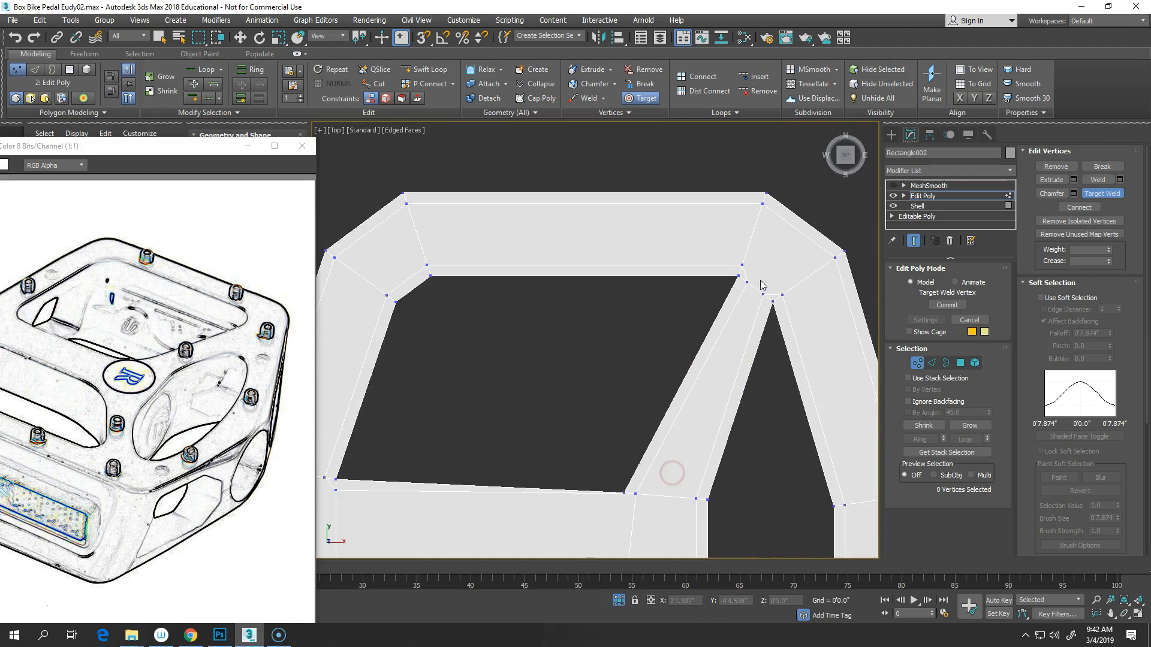
scroll(758, 279, up, 3)
click(725, 251)
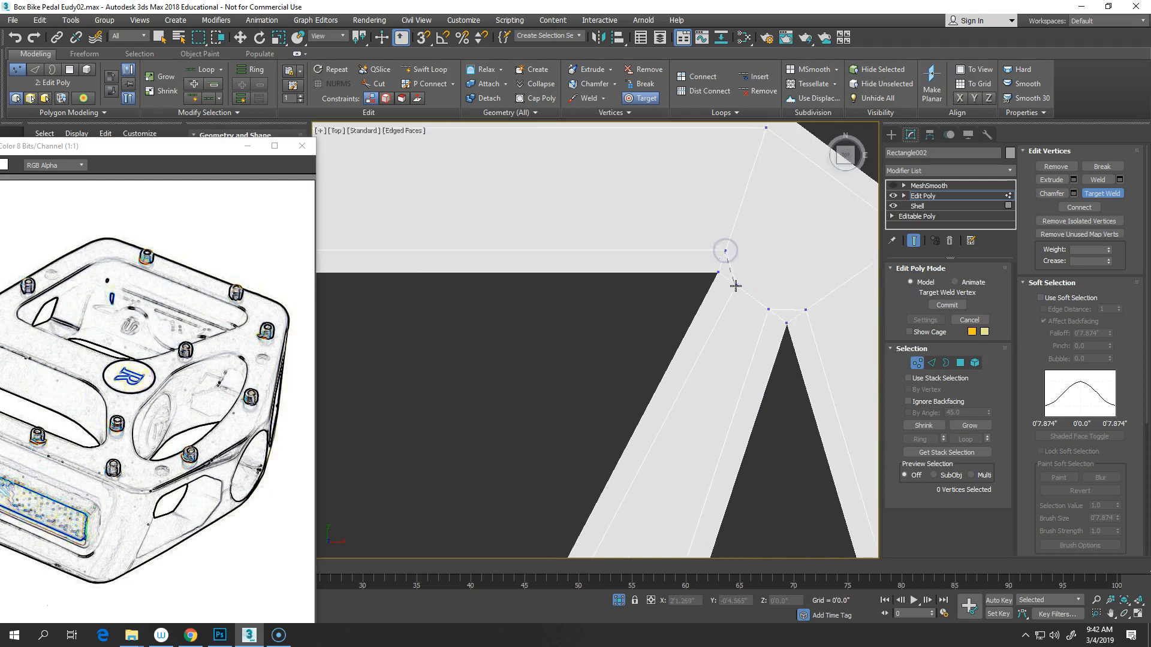
click(735, 286)
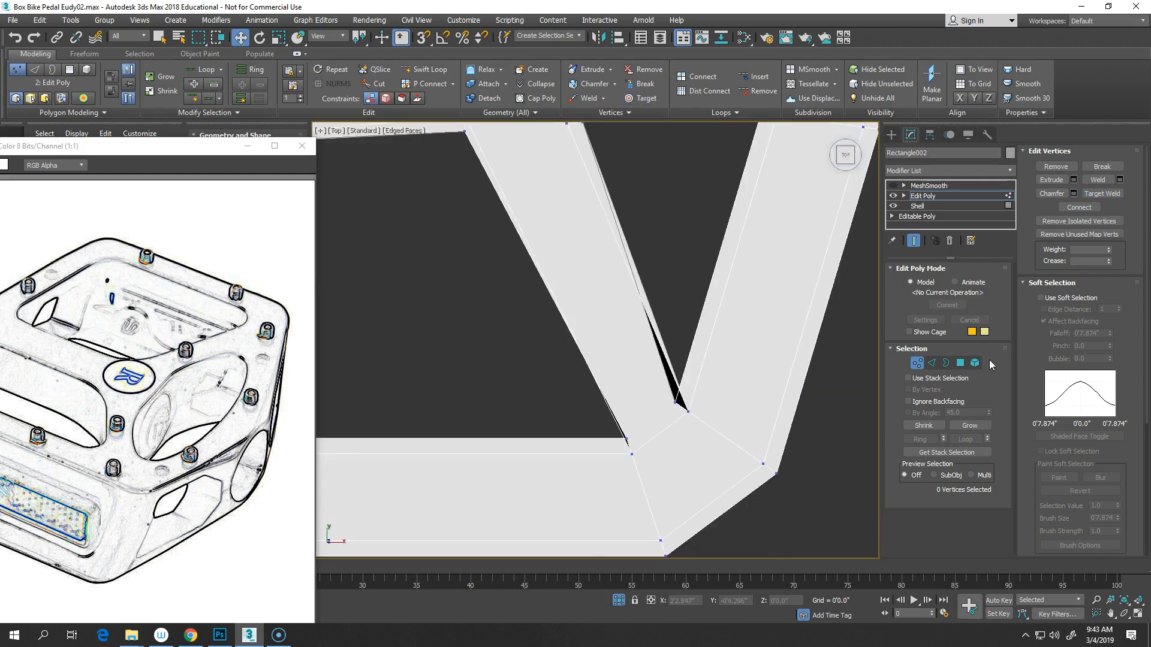
- Turn off the end-result display, re-enter vertex editing in Edit Poly and set the vertex constraint to Face
click(1051, 282)
click(914, 241)
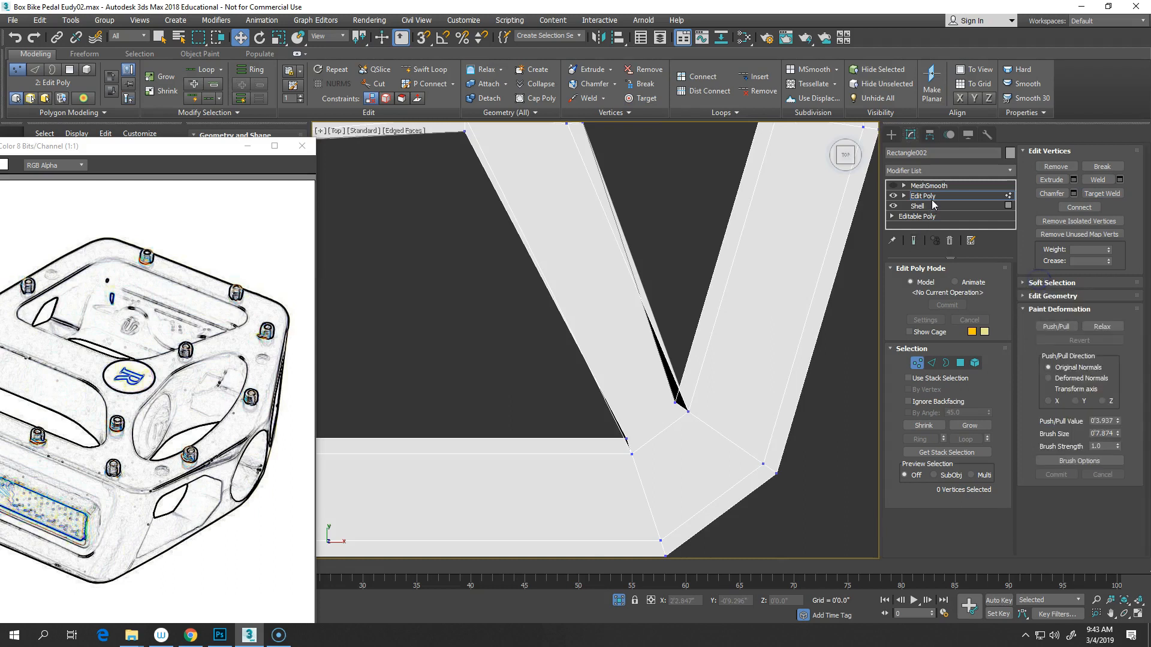
click(937, 197)
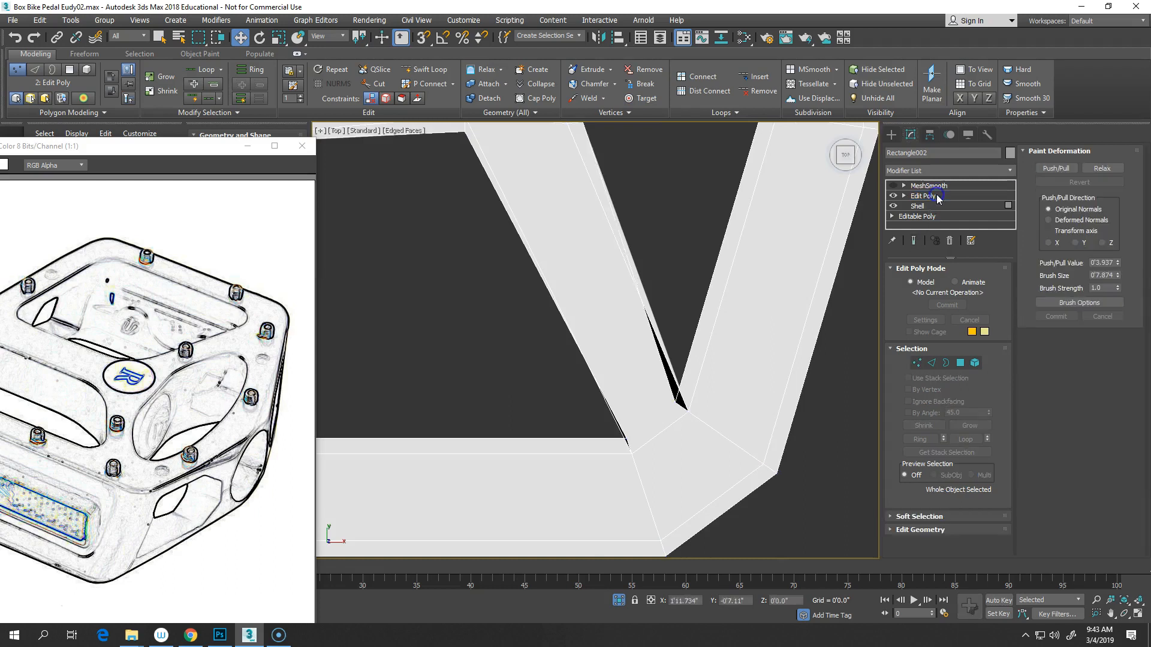
click(917, 364)
click(1069, 281)
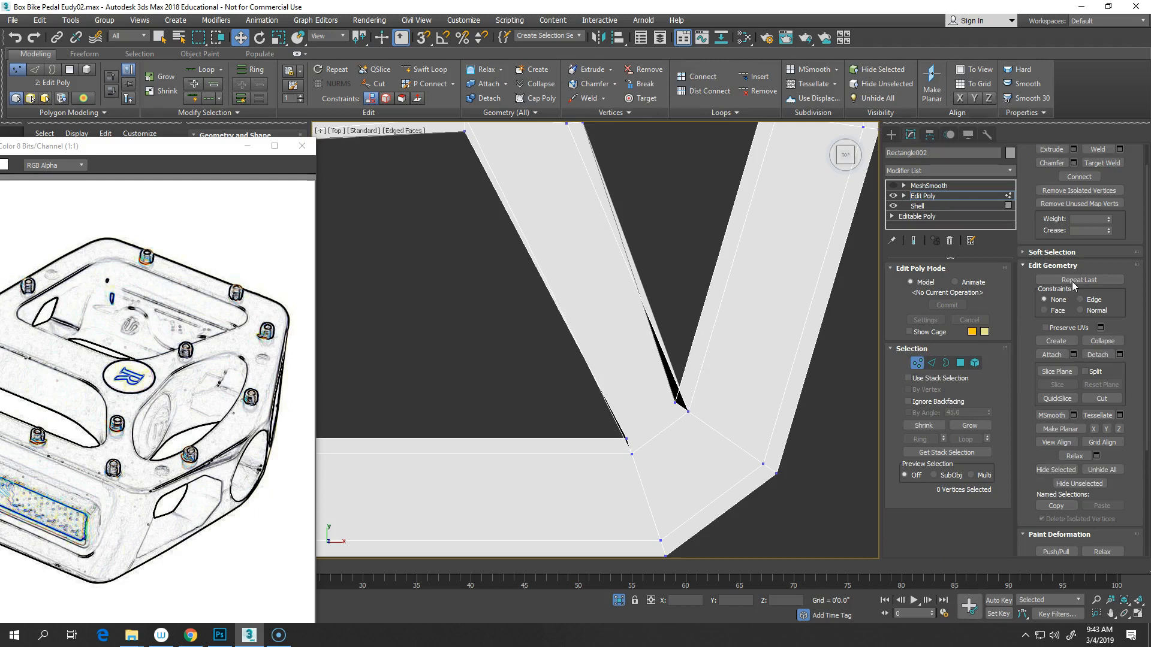
click(1044, 310)
- Reposition the welded vertices at the lower strut junction and central hub along their faces to even out the supporting edges
click(688, 412)
drag(690, 414, 655, 456)
click(631, 453)
middle_drag(733, 327, 743, 481)
middle_drag(667, 318, 588, 406)
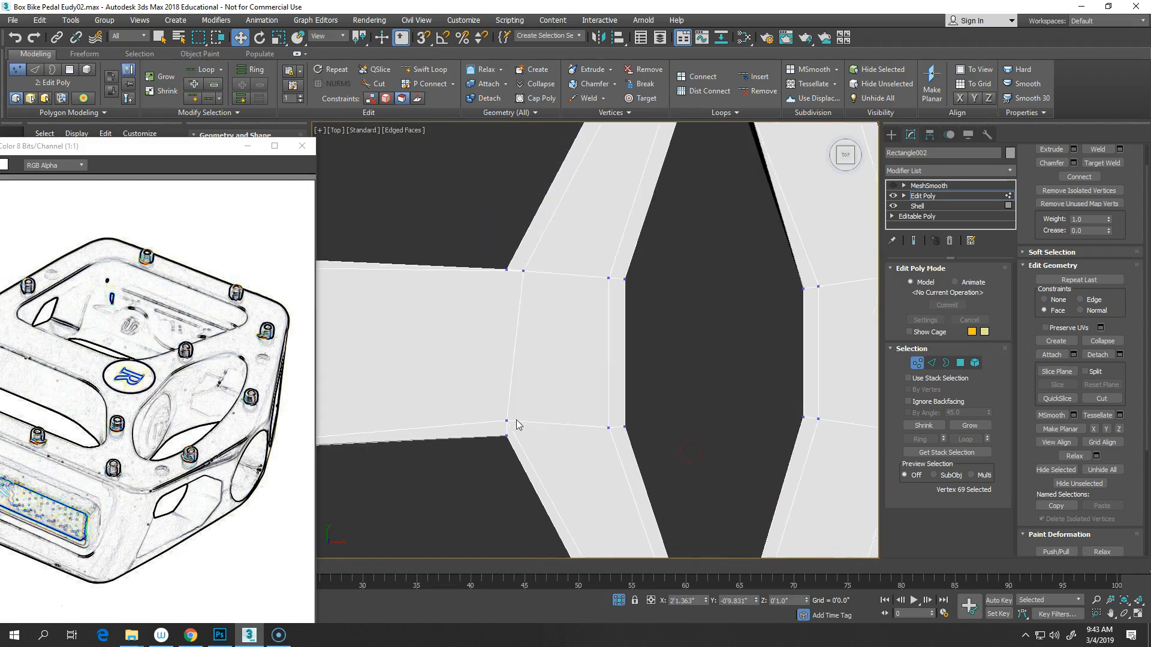
middle_drag(517, 424, 595, 377)
click(593, 378)
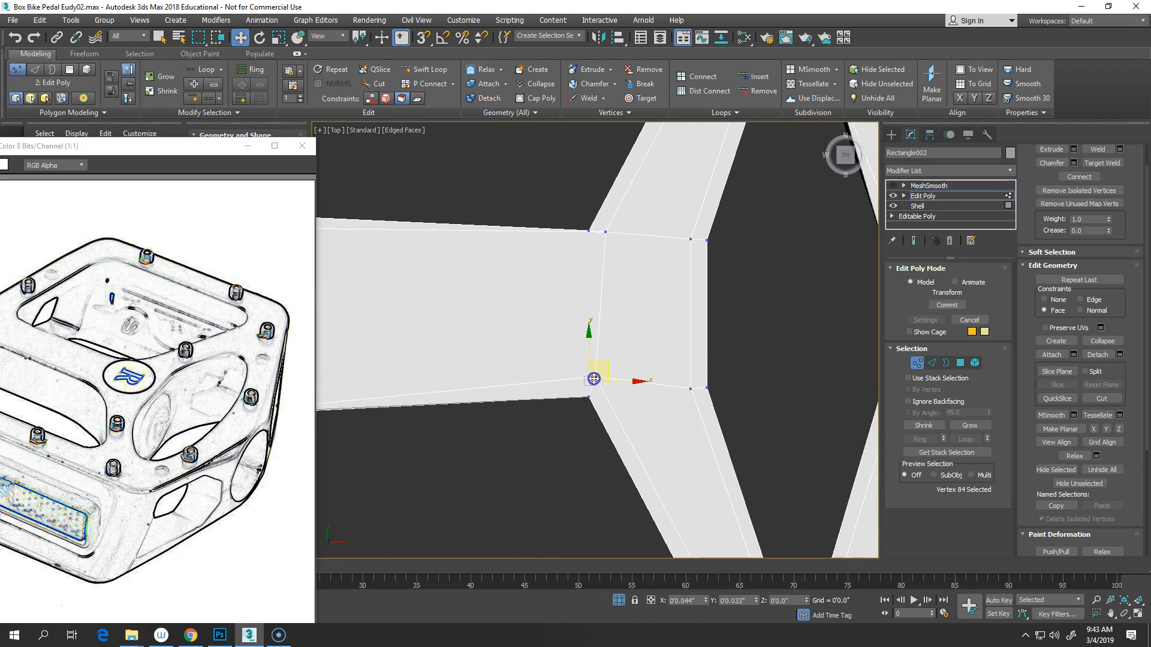
- Select the vertices at both tips of the right-hand opening, set the constraint to None and scale them toward each other along Y
middle_drag(470, 434, 532, 317)
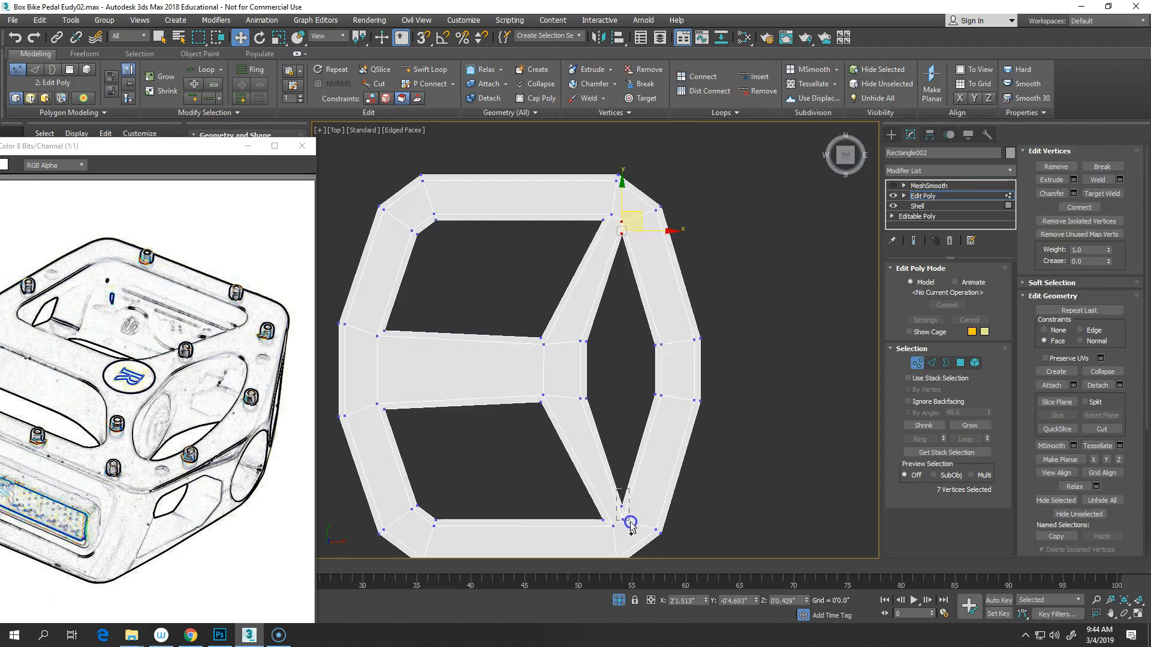
ctrl+drag(616, 501, 632, 525)
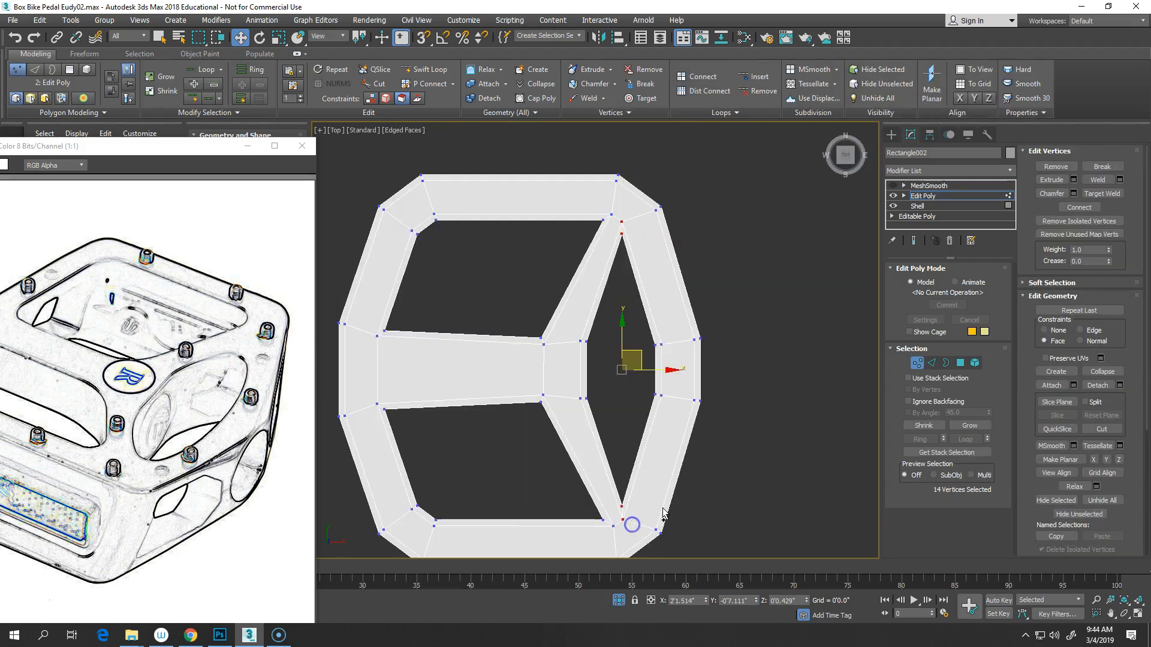
right_click(728, 311)
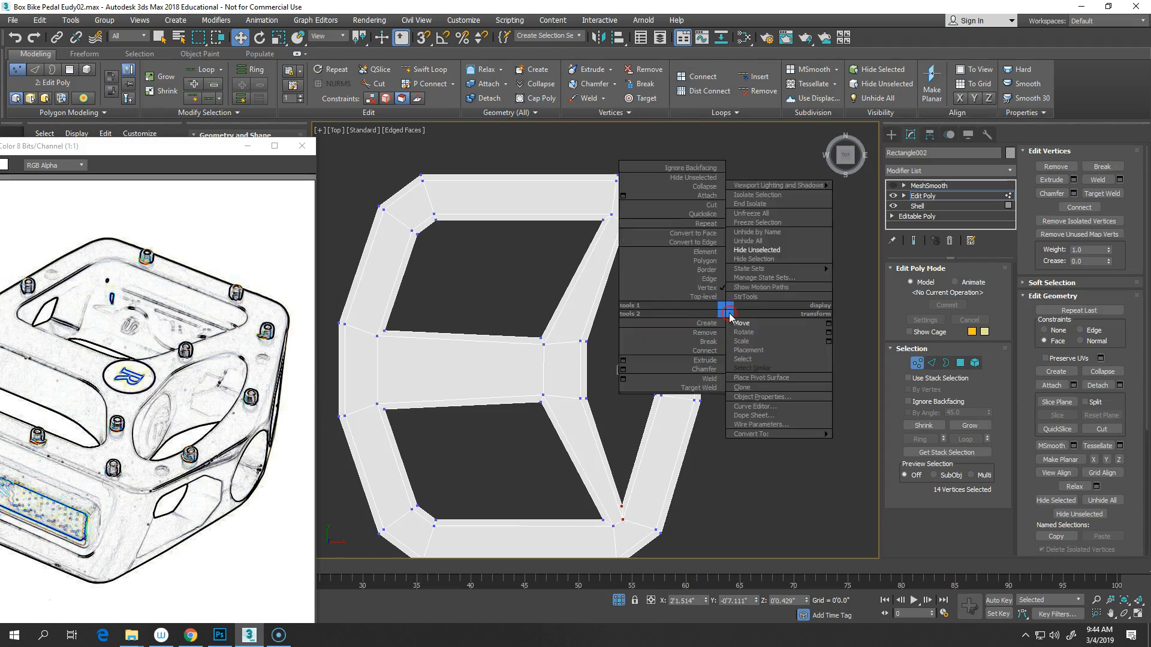
click(746, 344)
drag(623, 317, 626, 323)
click(1044, 330)
drag(624, 317, 624, 328)
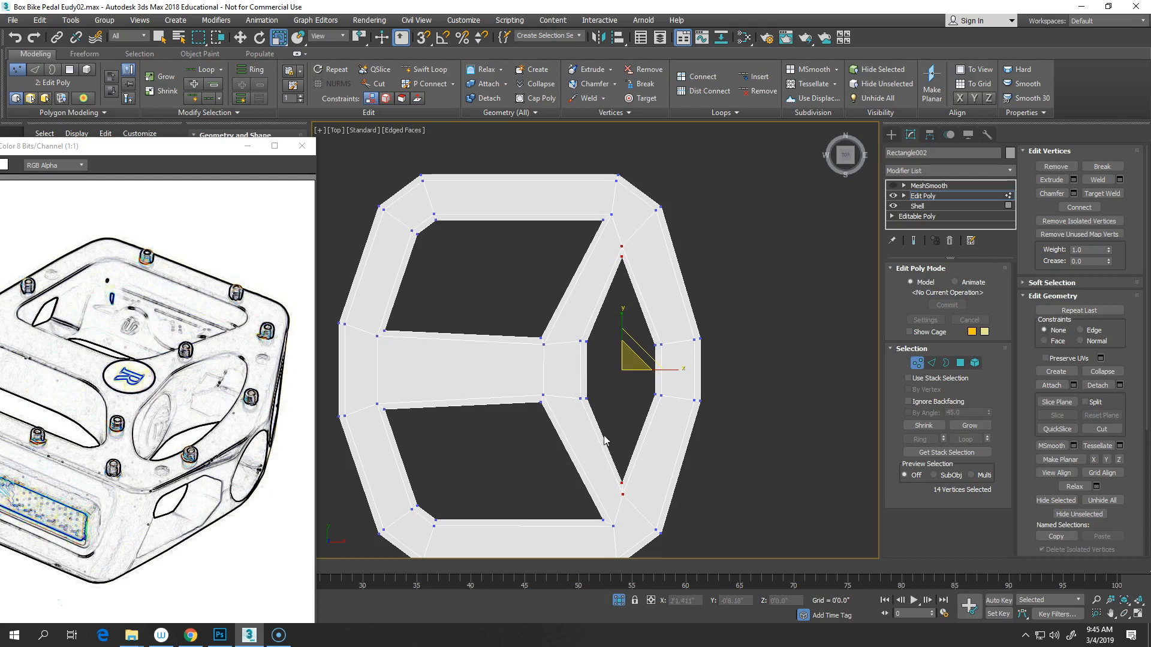
- Leave vertex editing and center the pedal body's pivot to the object
click(916, 362)
alt+middle_drag(712, 412, 692, 274)
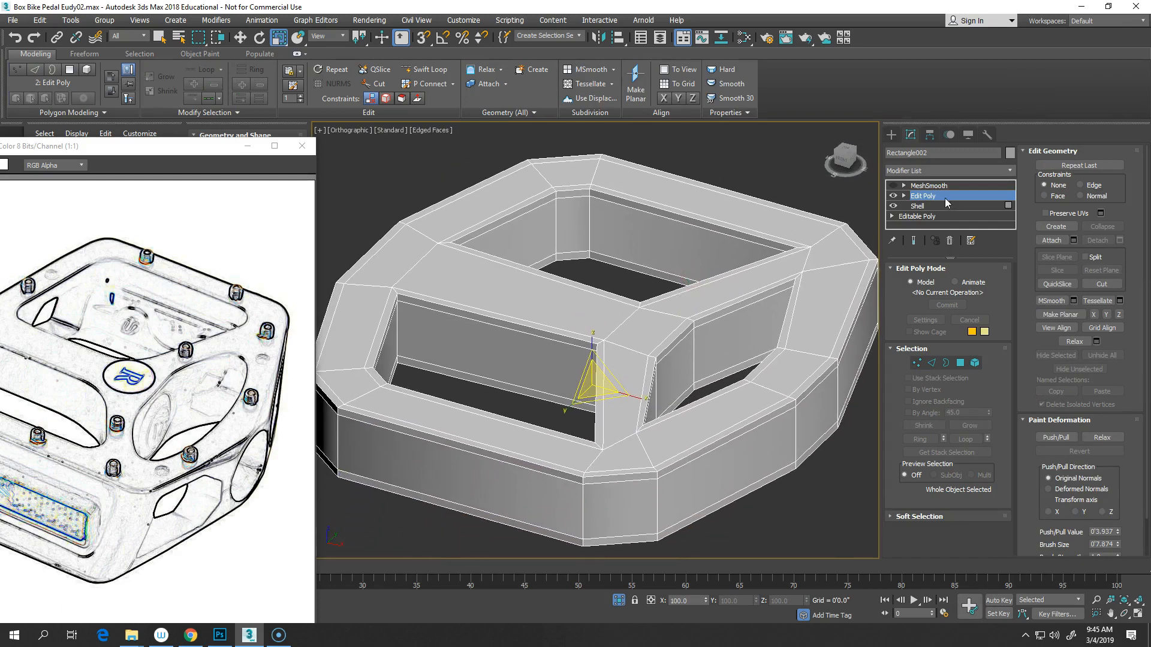
click(930, 135)
click(947, 217)
click(941, 280)
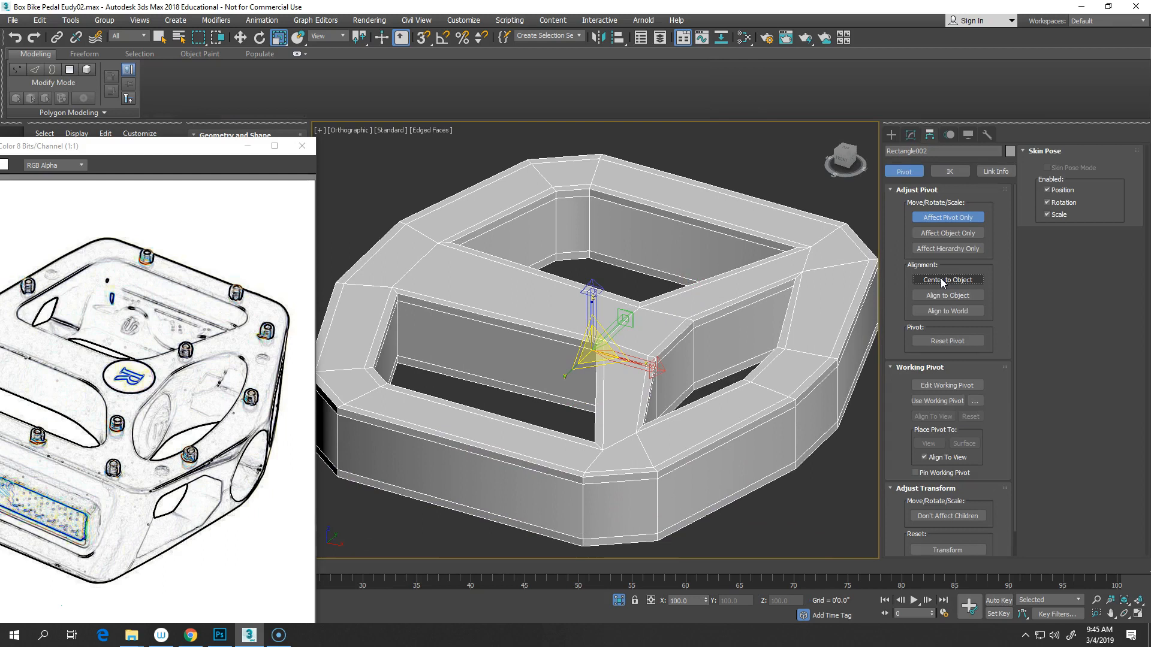
- Add a Symmetry modifier above Edit Poly and set its mirror axis to Z
click(911, 135)
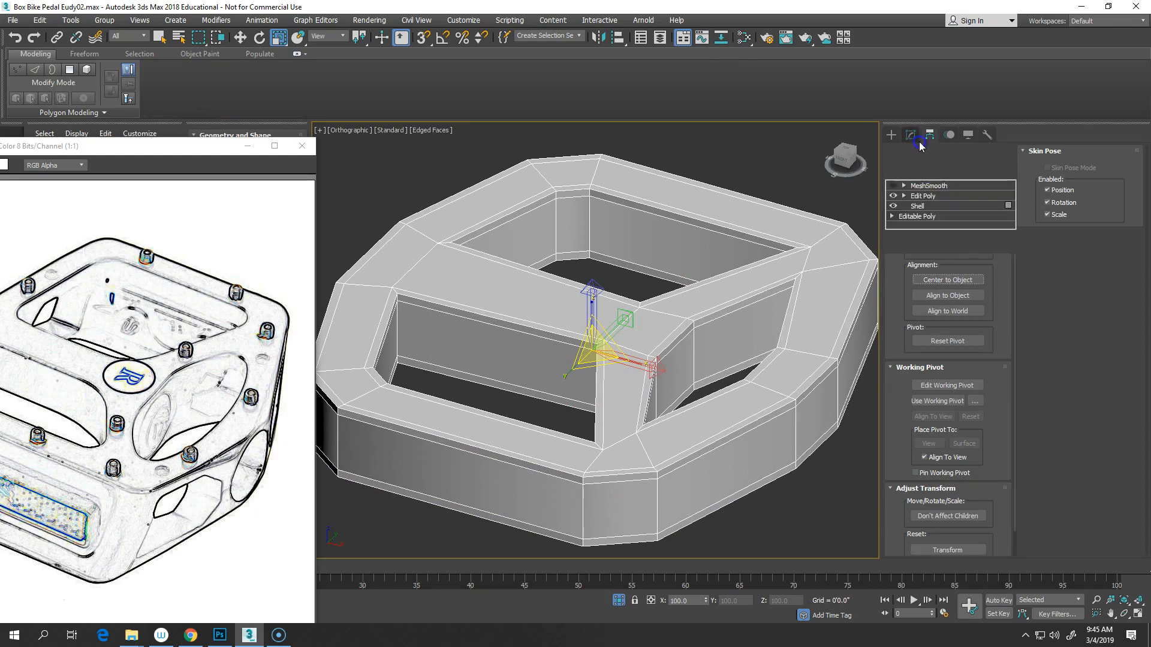
click(983, 186)
click(983, 196)
click(1004, 171)
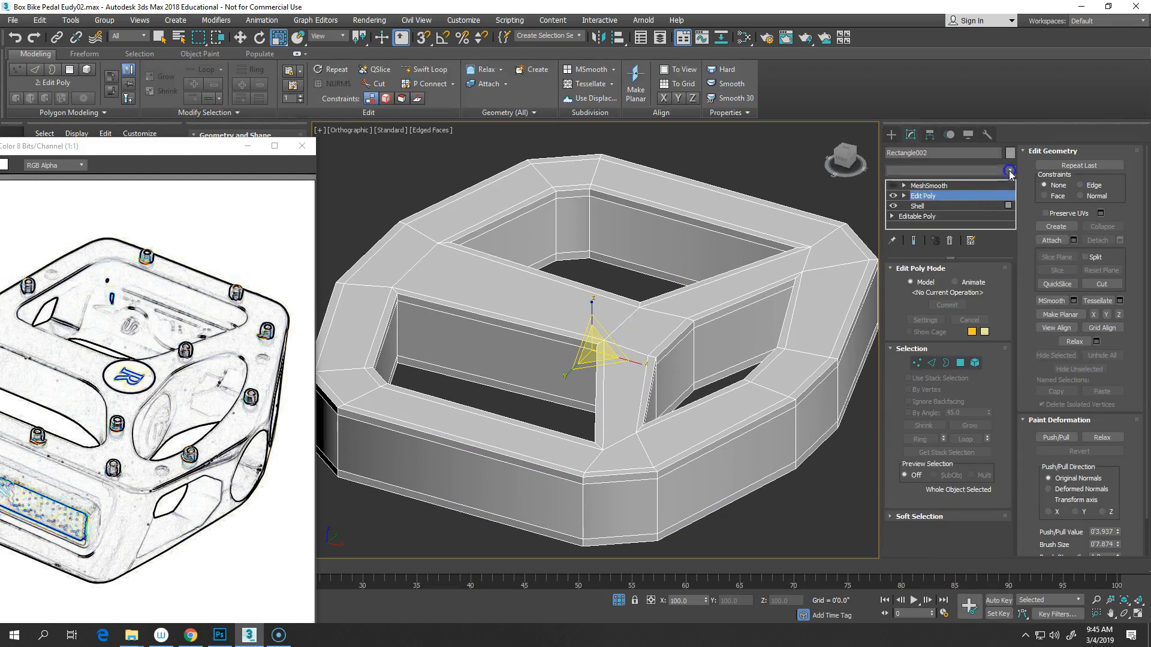
drag(1010, 209, 1007, 468)
click(933, 438)
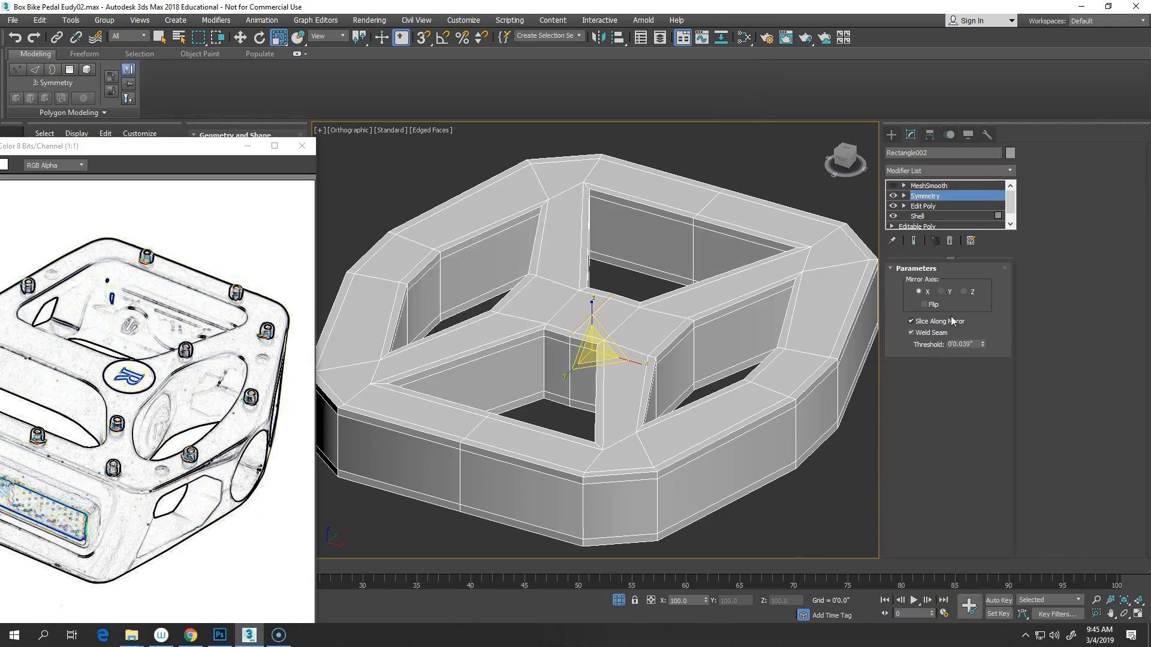
click(941, 291)
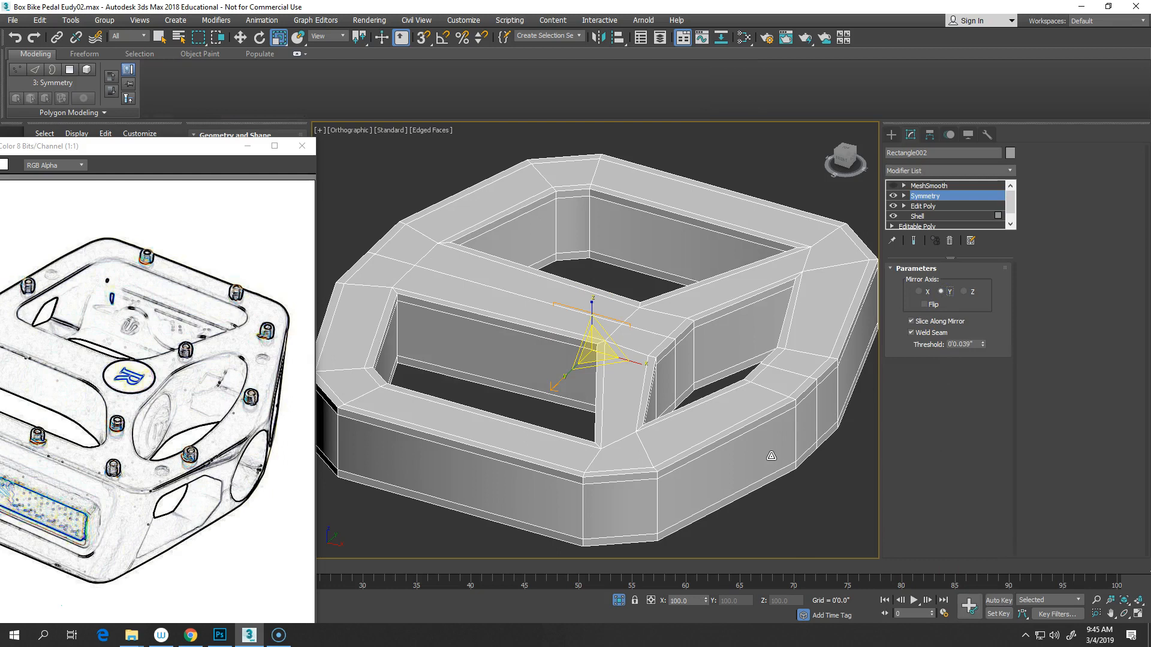
click(963, 291)
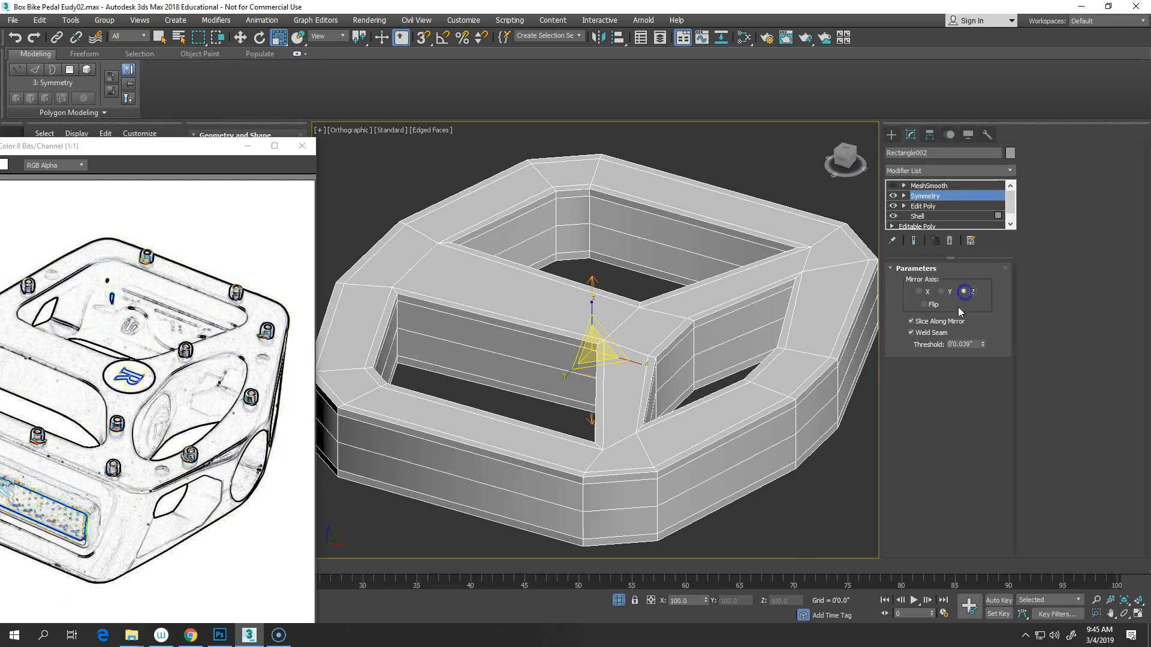
- Turn MeshSmooth back on above the Symmetry modifier and inspect the smoothed pedal body
middle_drag(694, 470, 626, 525)
click(893, 185)
click(929, 186)
alt+middle_drag(648, 464, 673, 451)
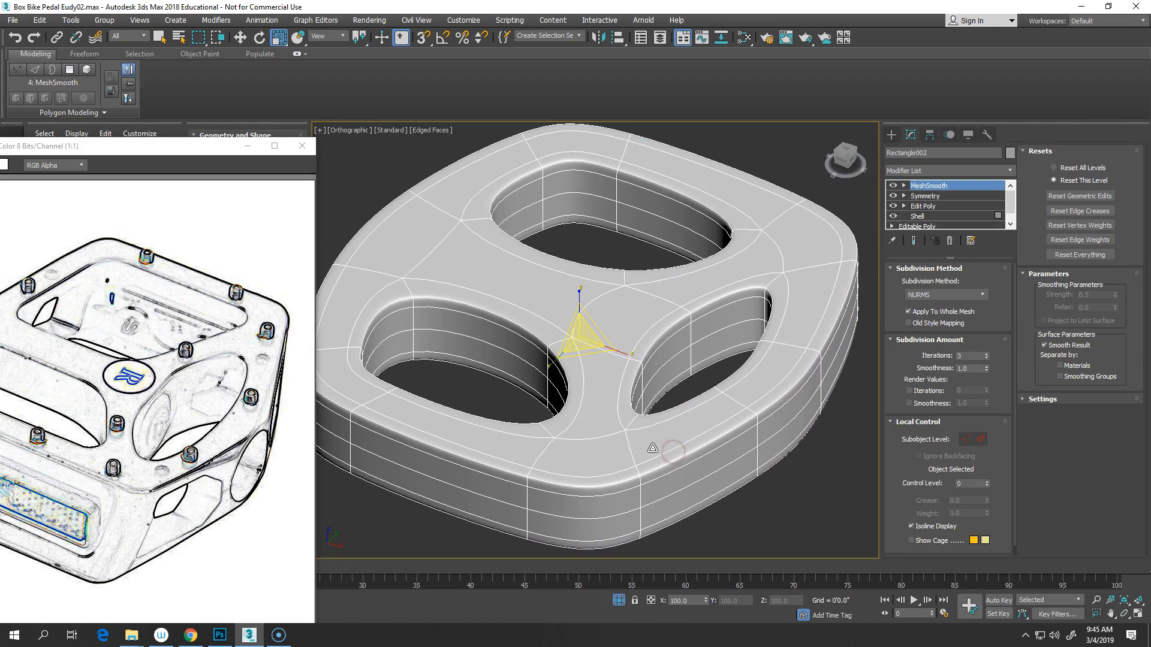
scroll(673, 434, down, 3)
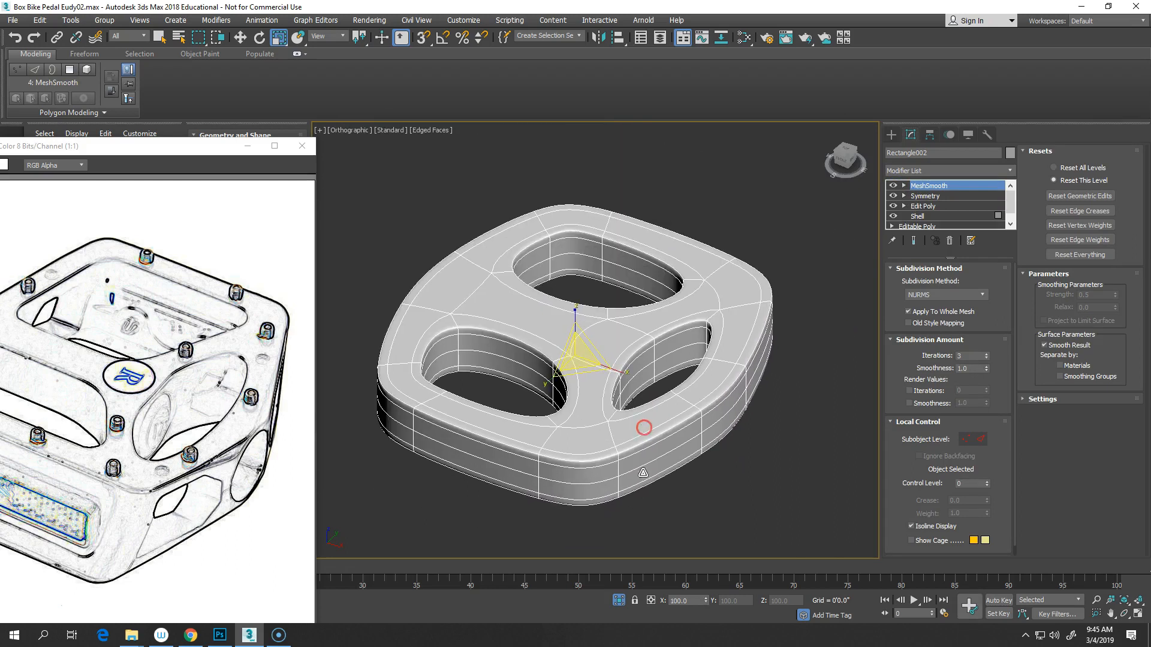
- Try moving the Symmetry modifier's mirror plane along Z, and undo the move
click(696, 482)
click(659, 448)
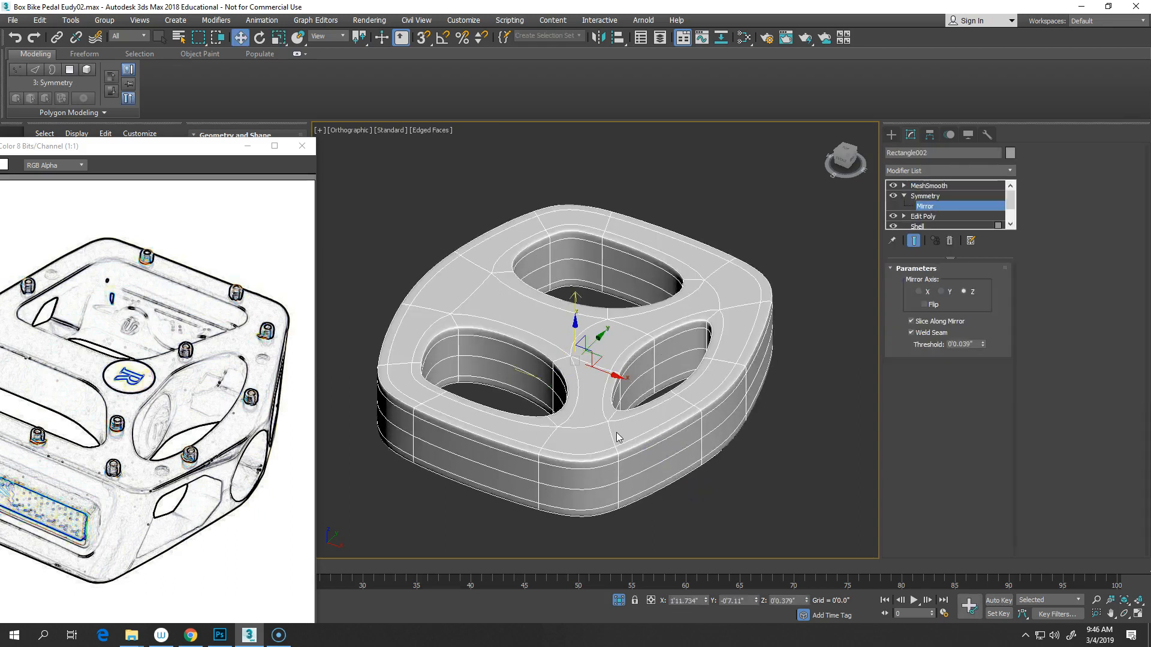
key(ctrl+z)
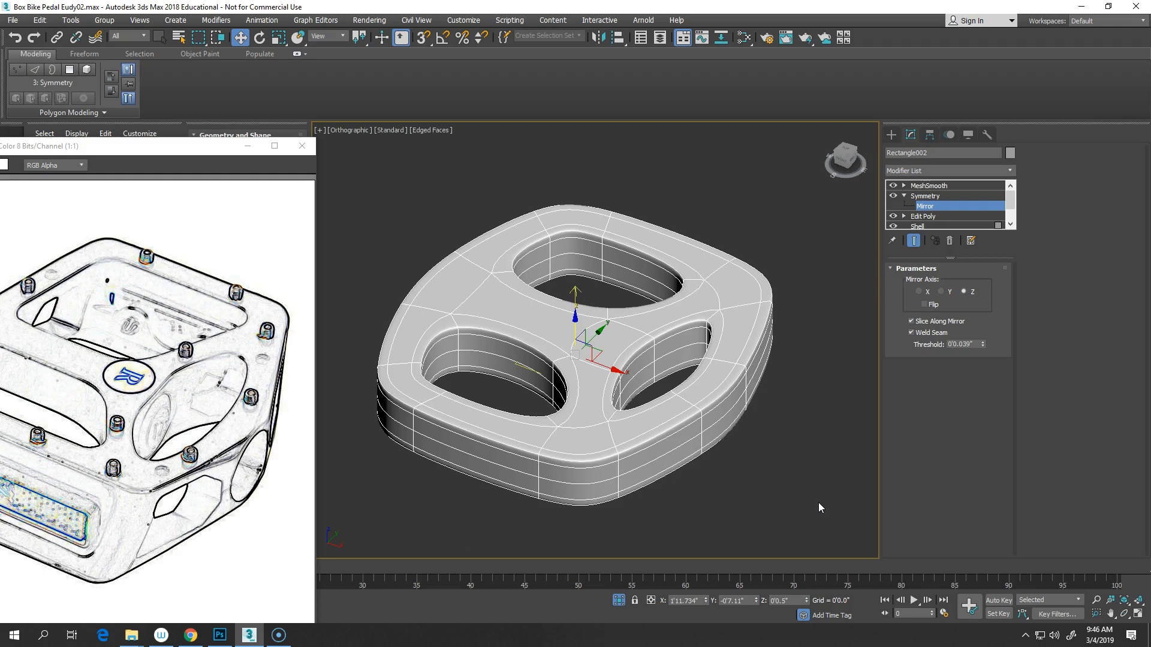
- Return to the MeshSmooth level and clone the pedal body beside the original along X
scroll(725, 362, down, 3)
middle_drag(724, 362, 601, 328)
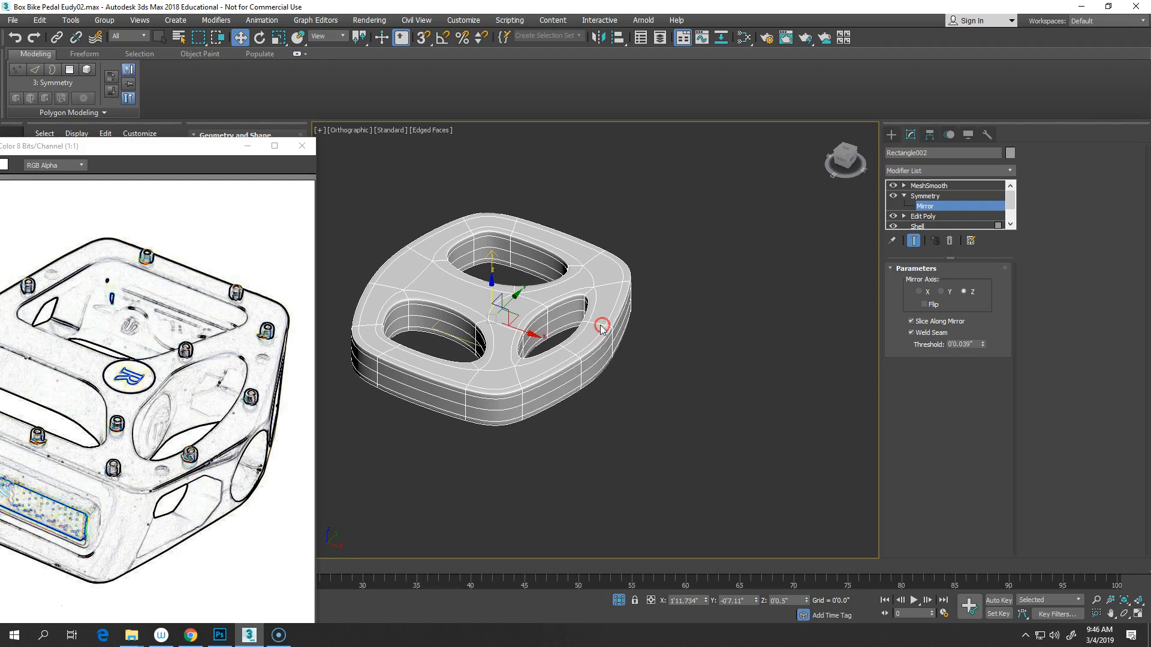
drag(530, 331, 758, 398)
click(926, 196)
click(935, 185)
mouse_move(531, 332)
shift+mouse_down()
mouse_move(732, 396)
mouse_move(782, 428)
shift+mouse_up()
click(577, 369)
- Show only the copied pedal body, with the original out of view
middle_drag(685, 382, 562, 322)
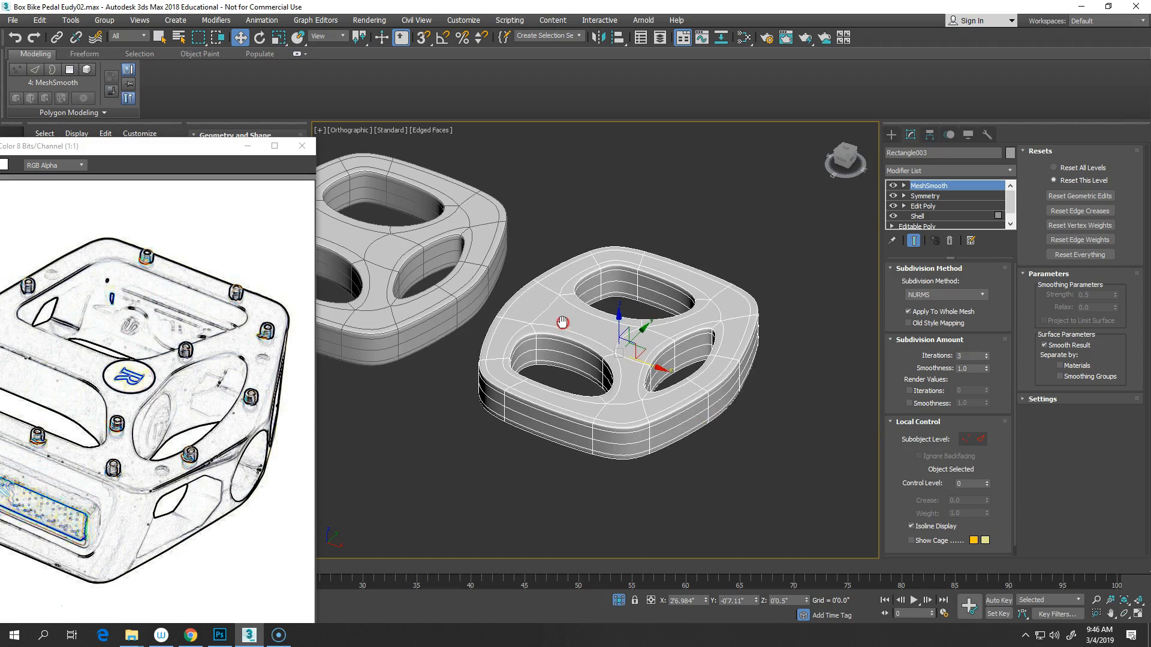
right_click(561, 319)
click(590, 204)
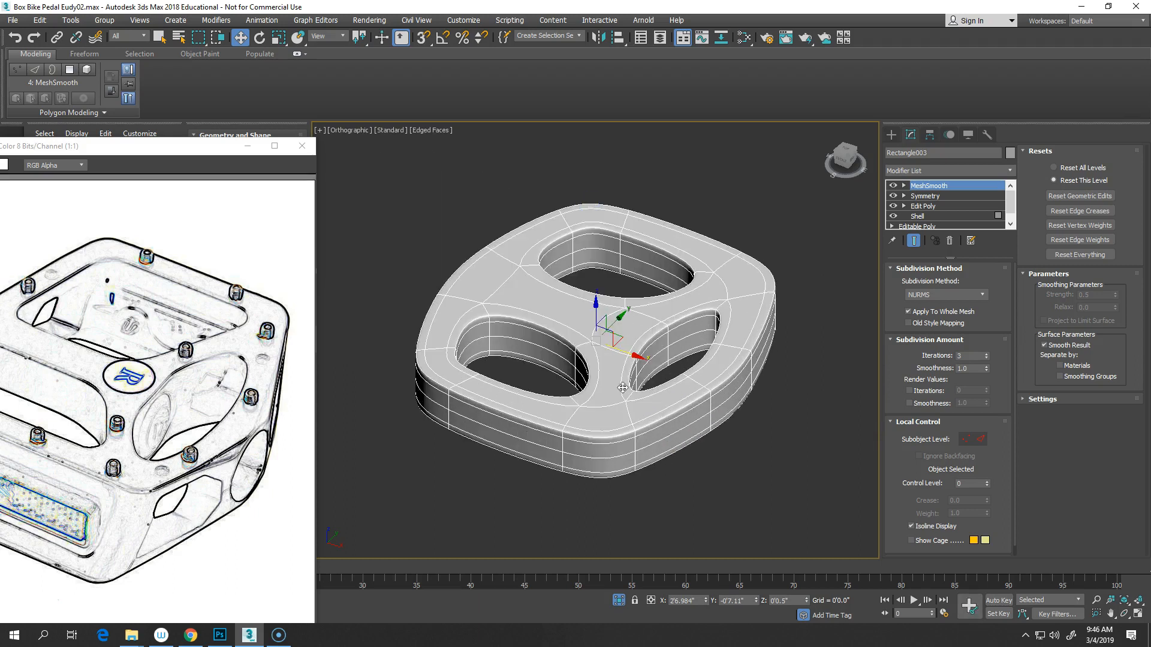
scroll(630, 393, up, 4)
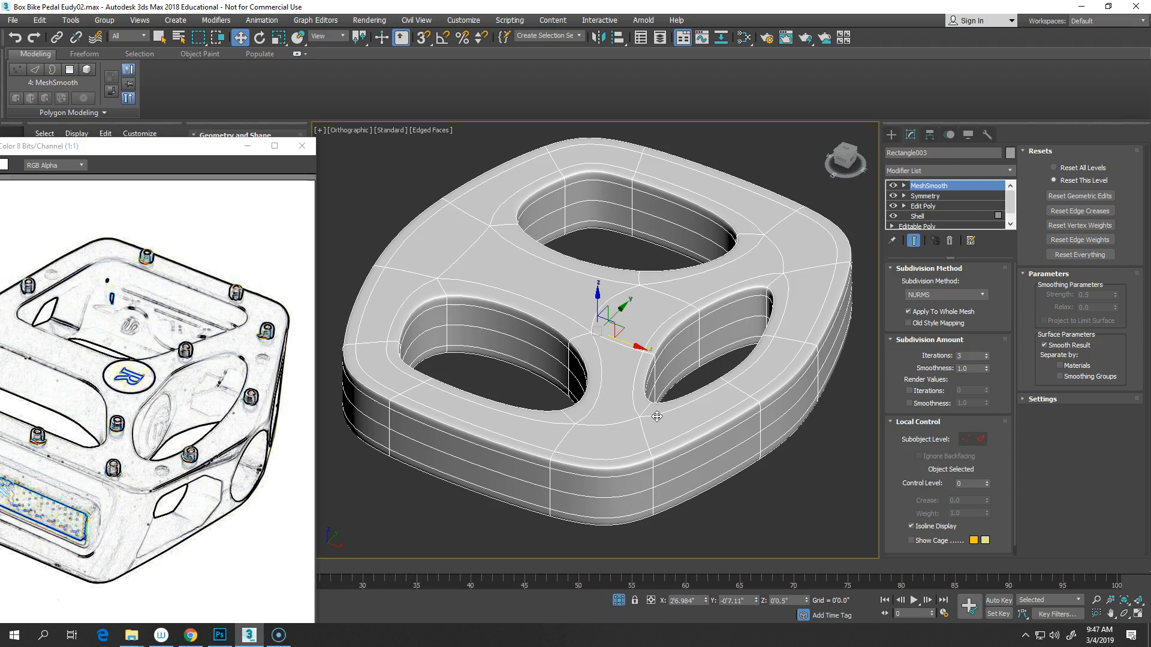
- Delete the MeshSmooth, Symmetry, Edit Poly and Shell modifiers from the copy, leaving only the flat Editable Poly
click(950, 242)
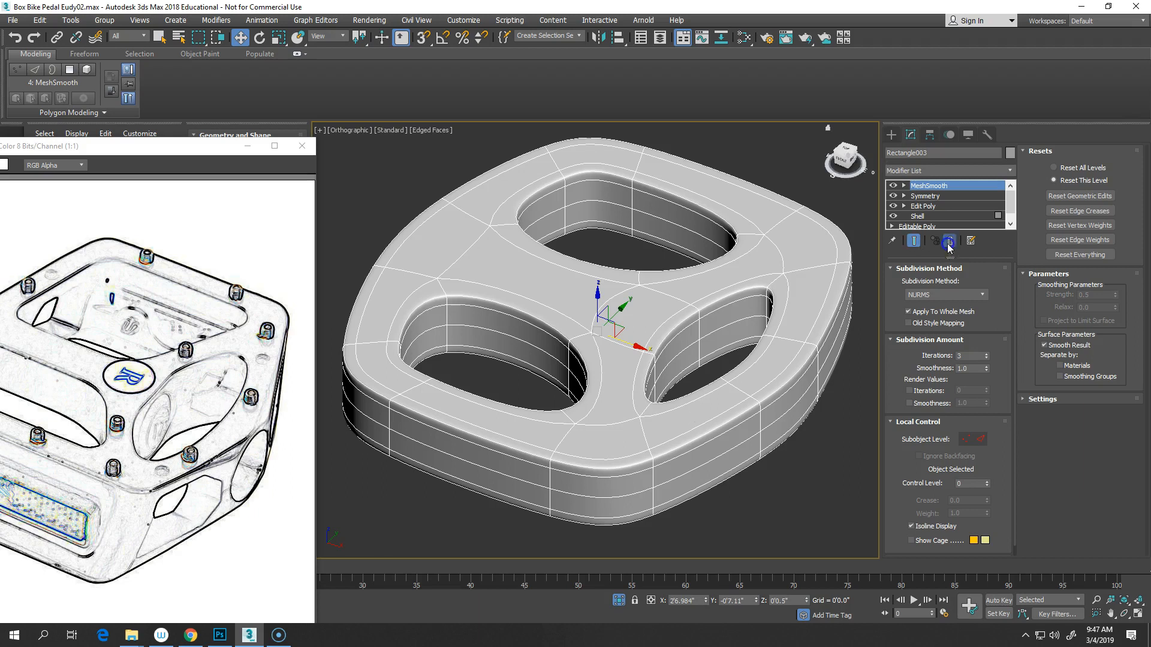
click(949, 241)
click(949, 242)
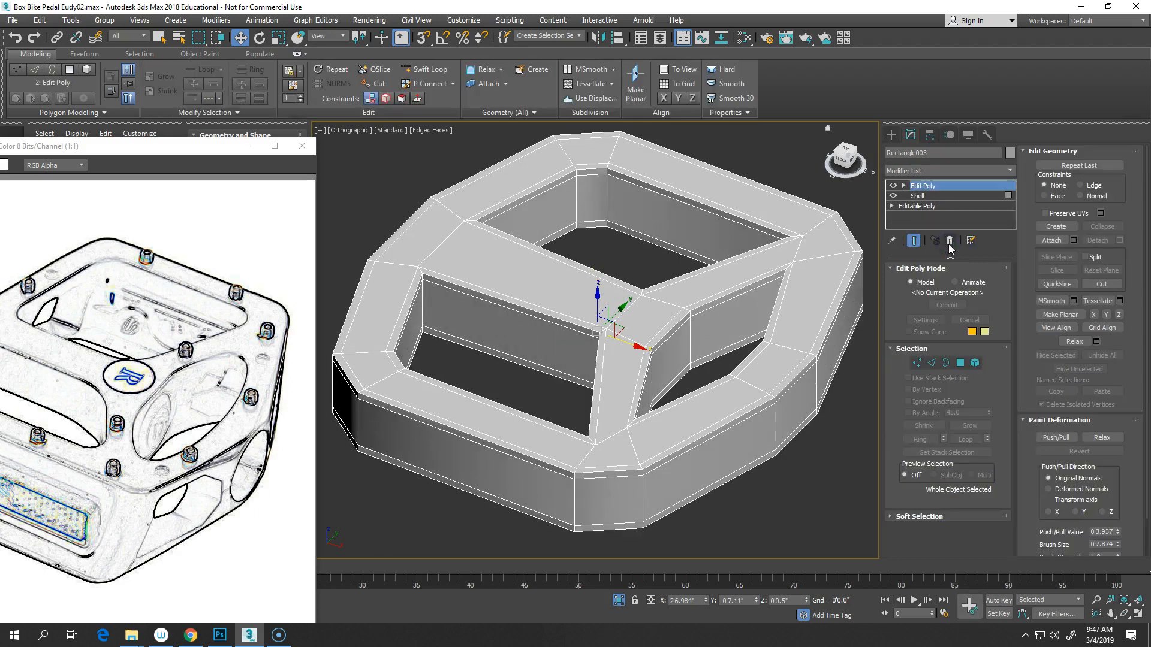
click(949, 242)
middle_drag(721, 483, 711, 446)
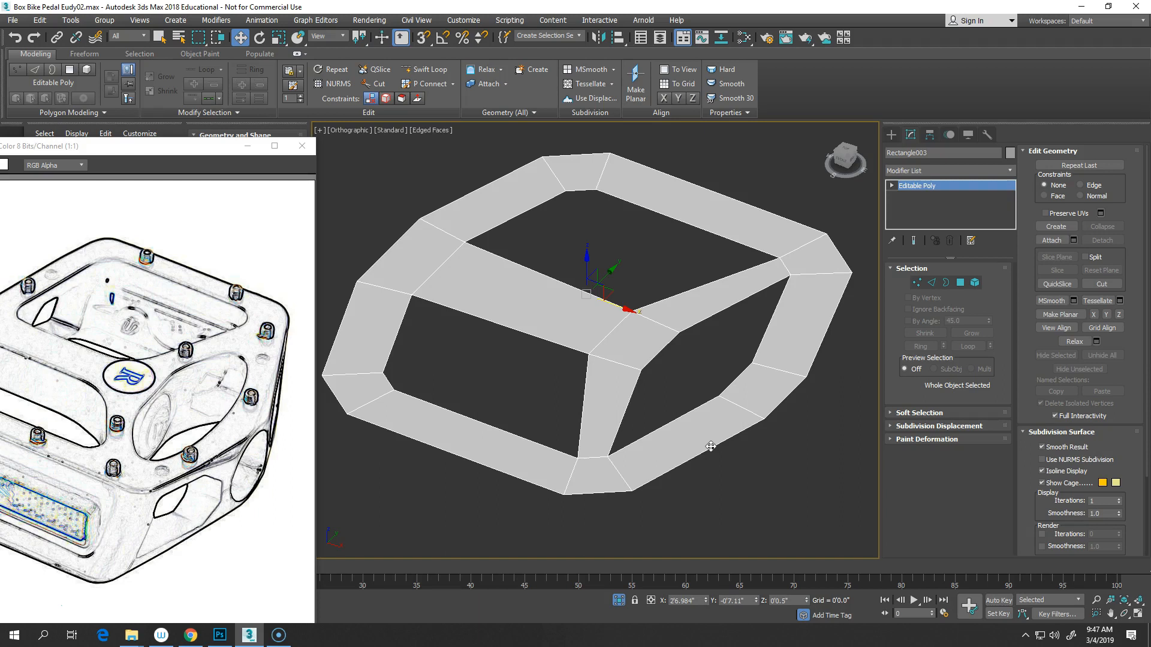
- Select all polygons of the flat Editable Poly outline
key(4)
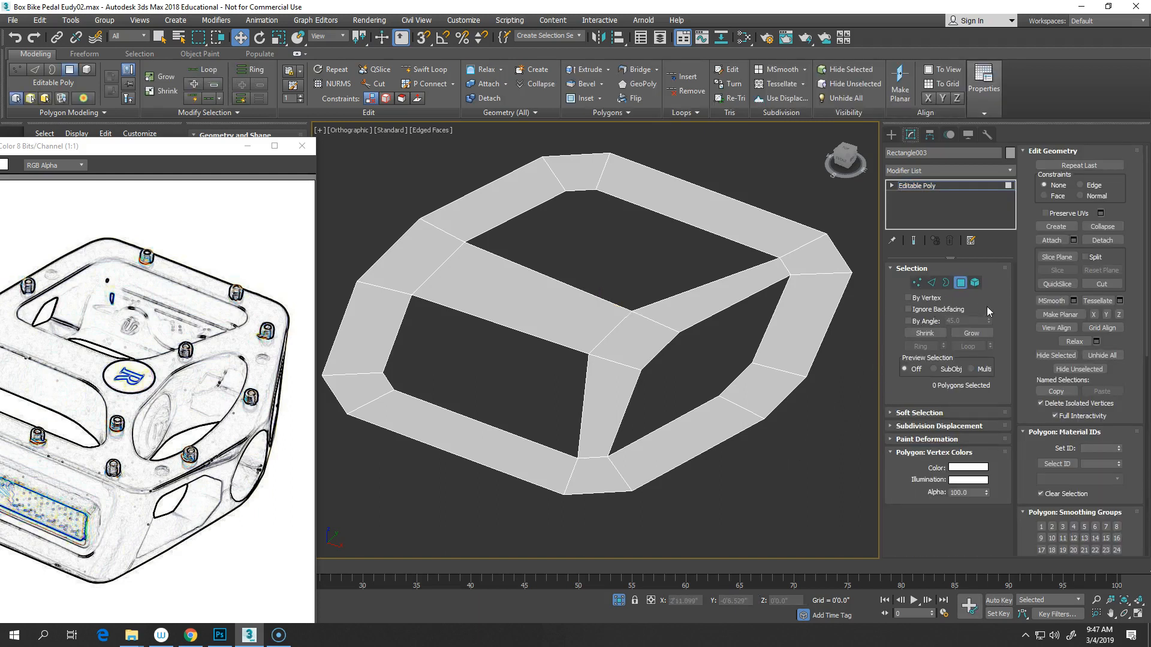
key(ctrl+a)
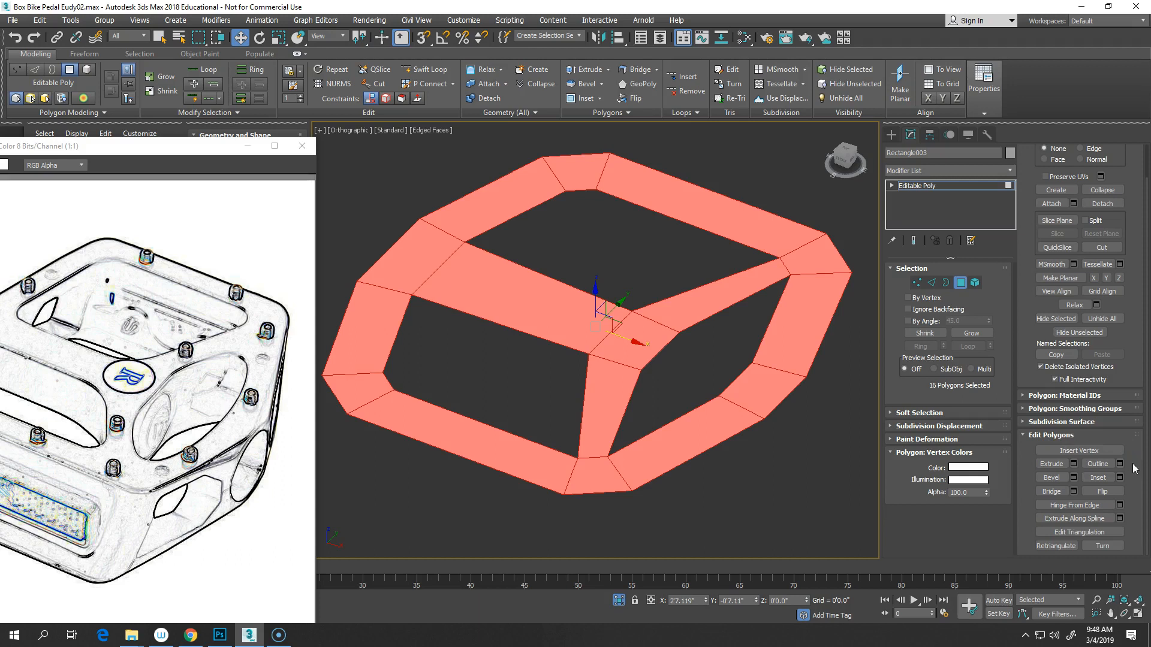
click(1130, 424)
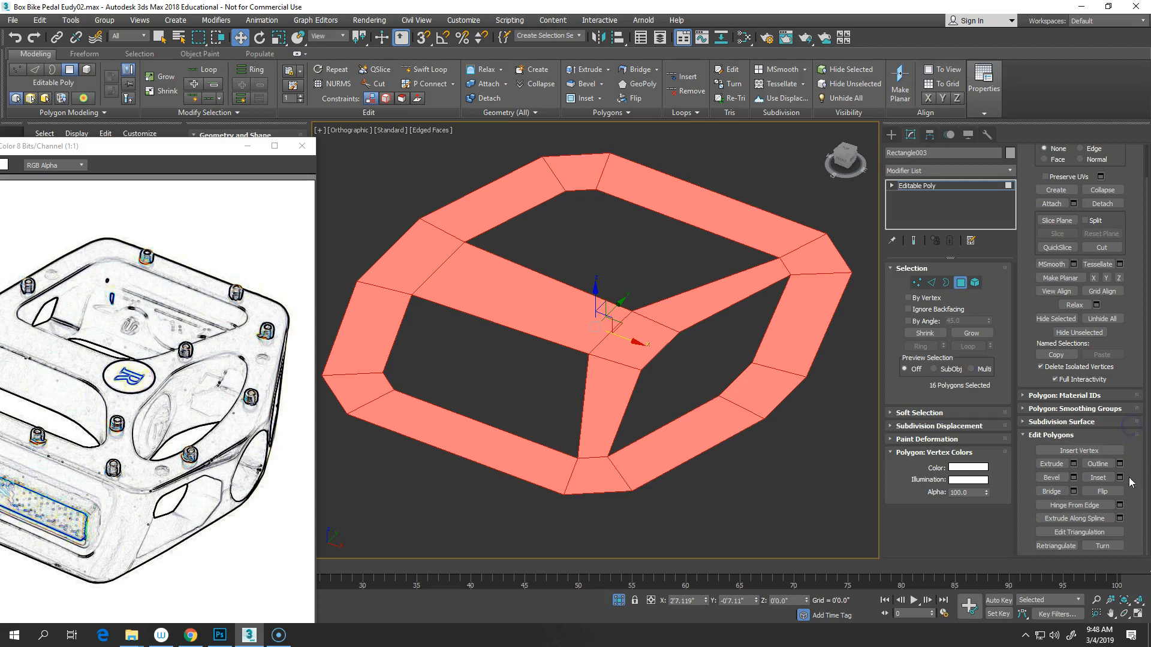
- Try insetting all selected polygons as one group by small and large amounts, undoing each attempt
click(1096, 477)
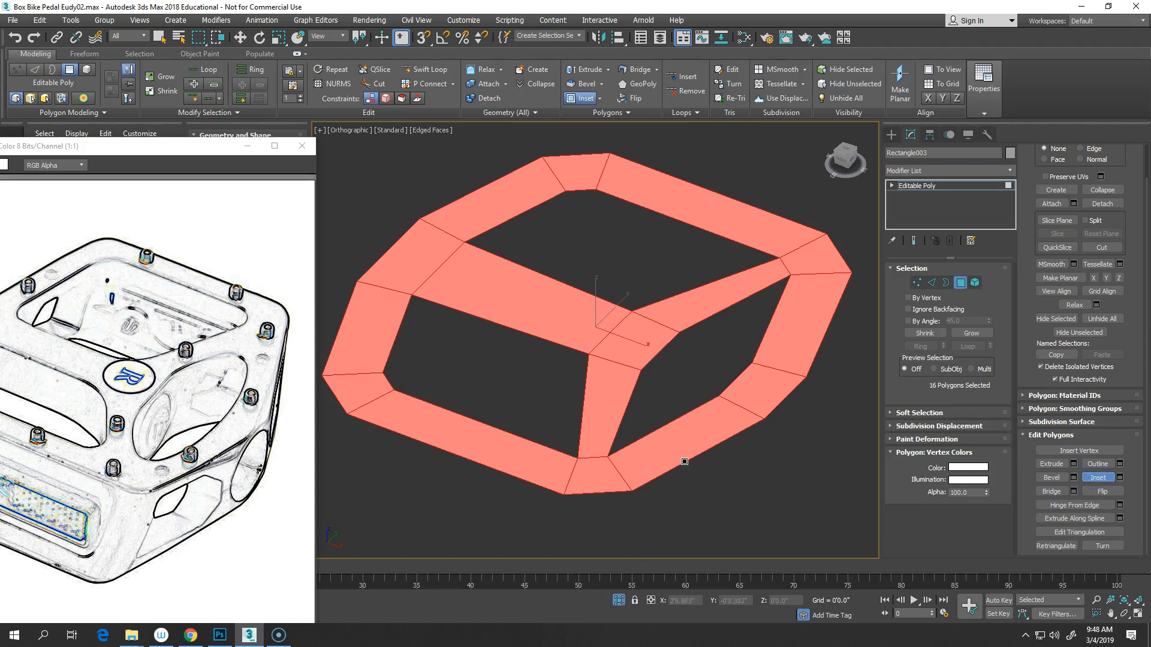
drag(645, 331, 644, 337)
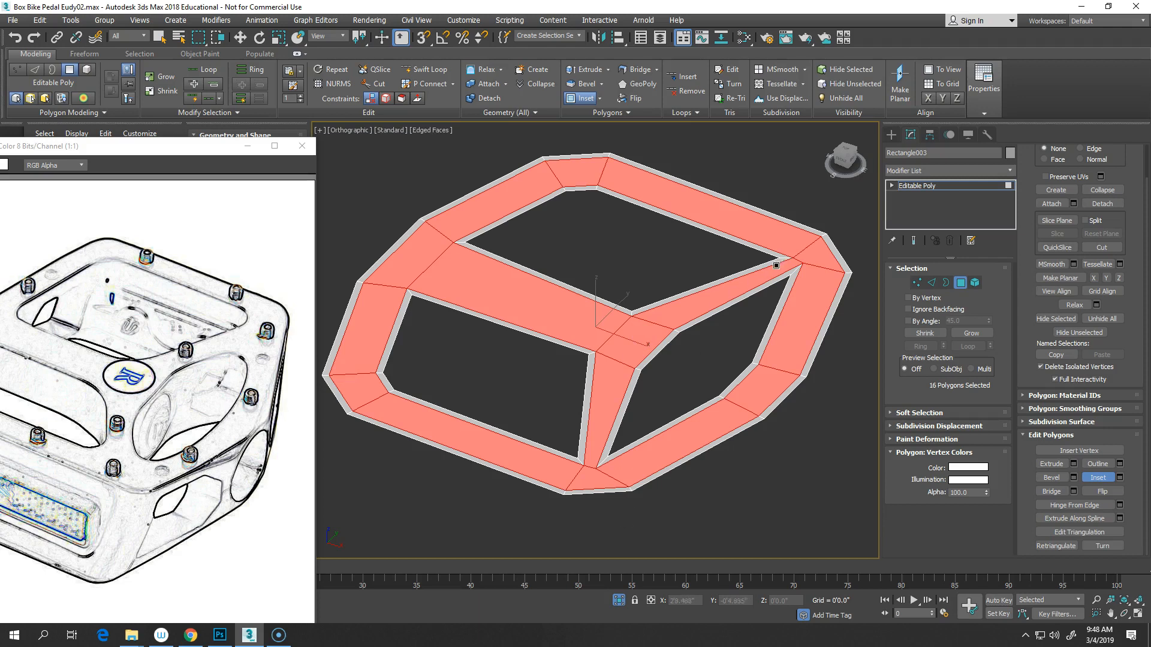
drag(618, 384, 617, 394)
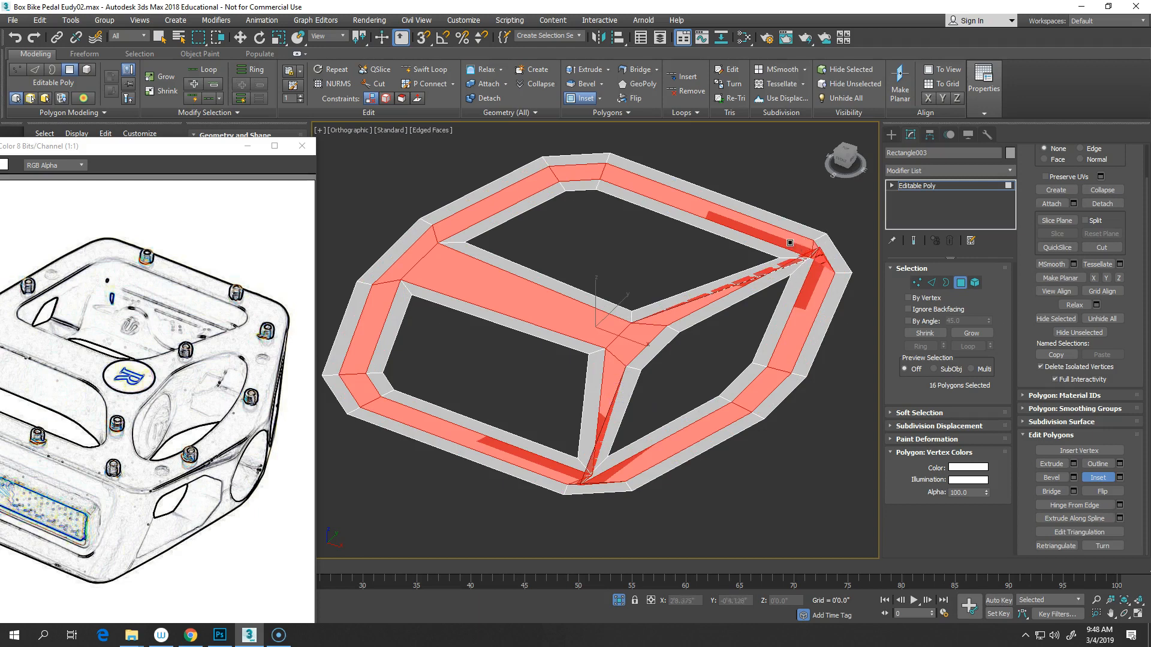
key(ctrl+z)
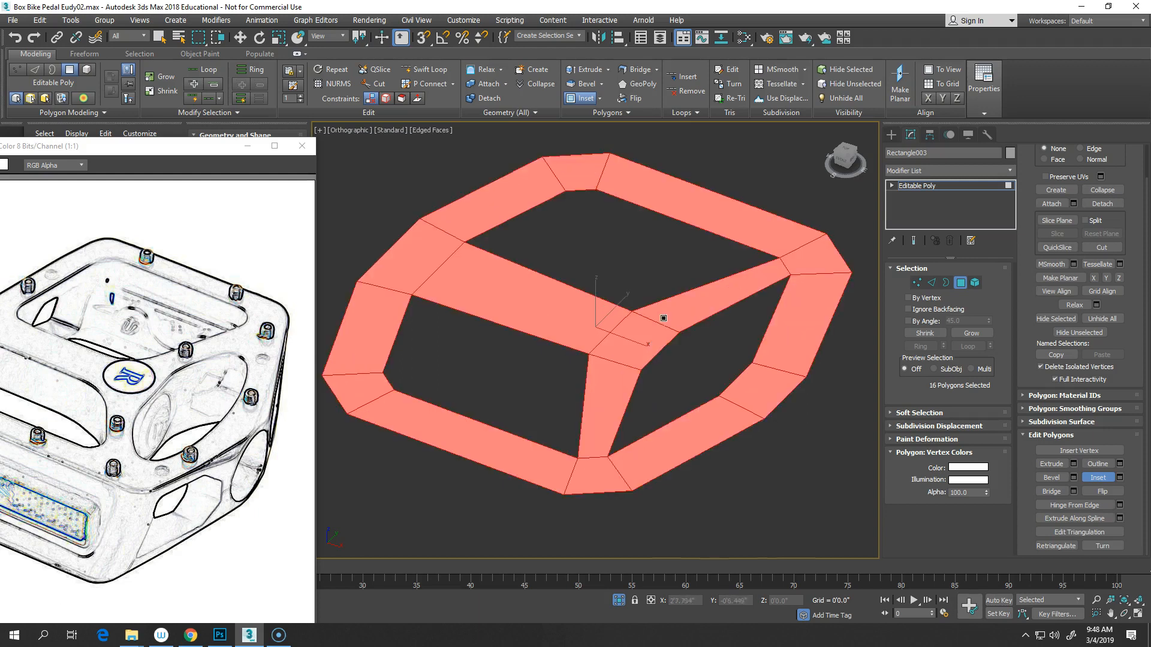
drag(635, 331, 635, 340)
key(ctrl+z)
- Try the Inset type By Polygon on the selected polygons, first as a cancelled preview and again freehand
click(1119, 478)
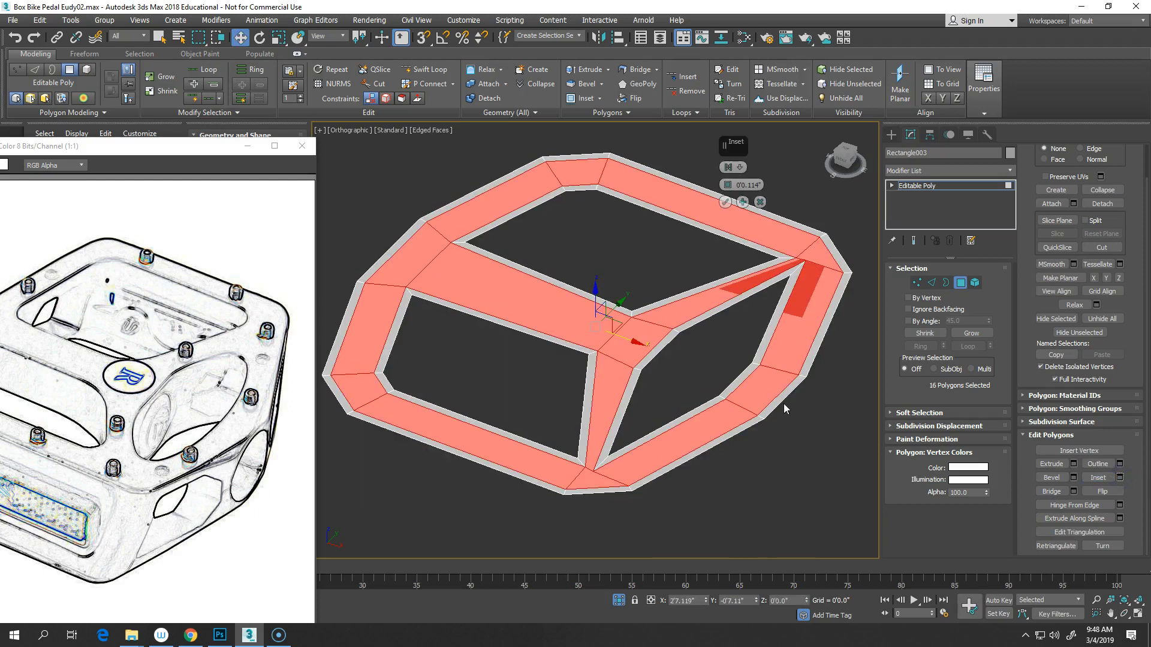
click(741, 169)
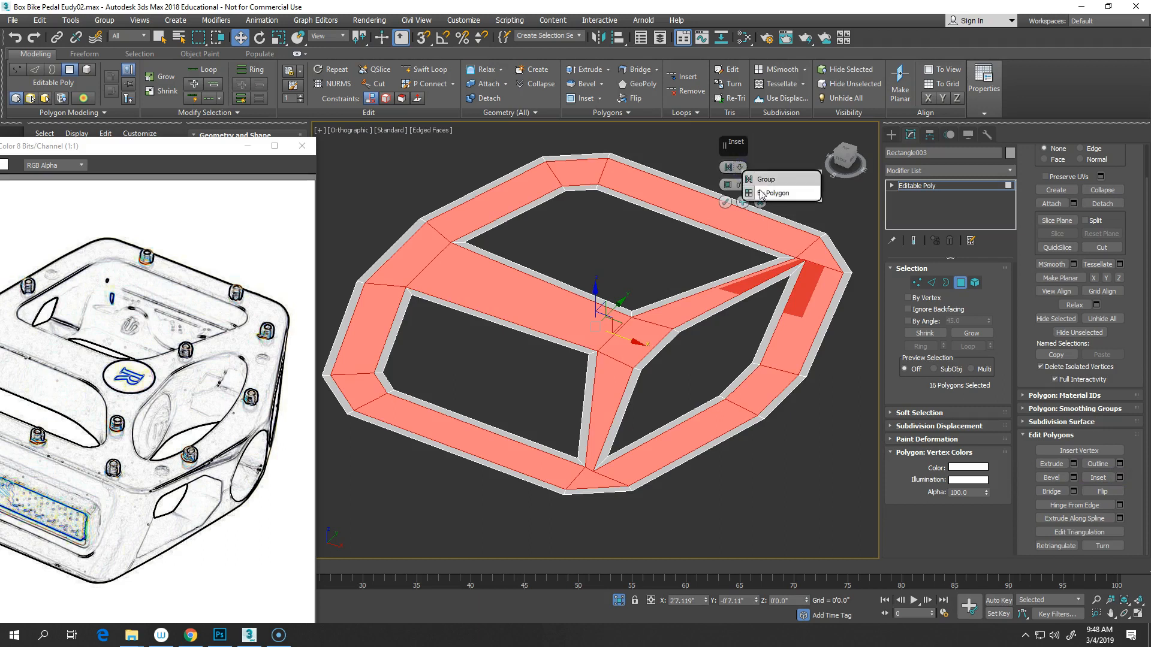
click(765, 193)
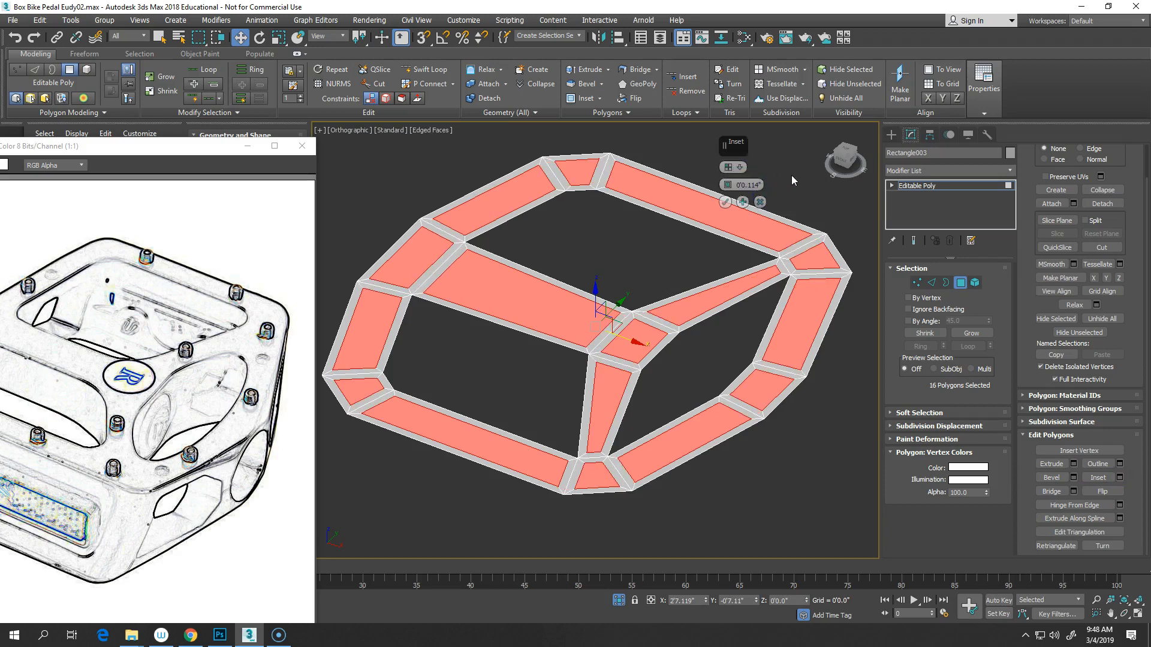
click(760, 201)
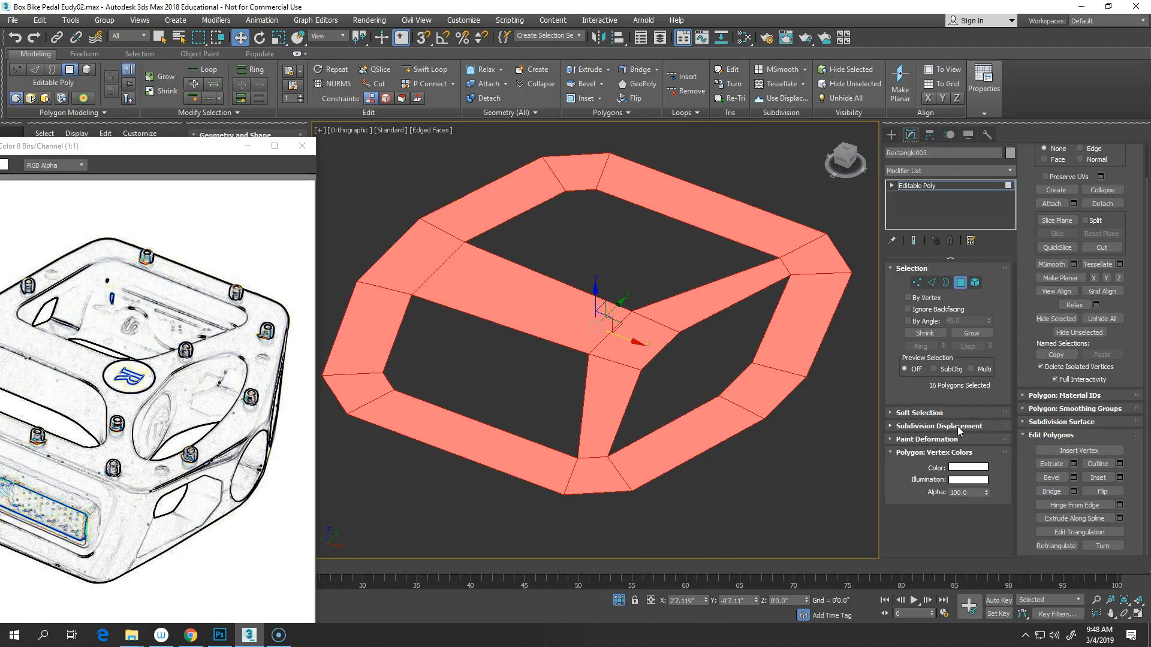
click(1098, 477)
drag(808, 341, 802, 341)
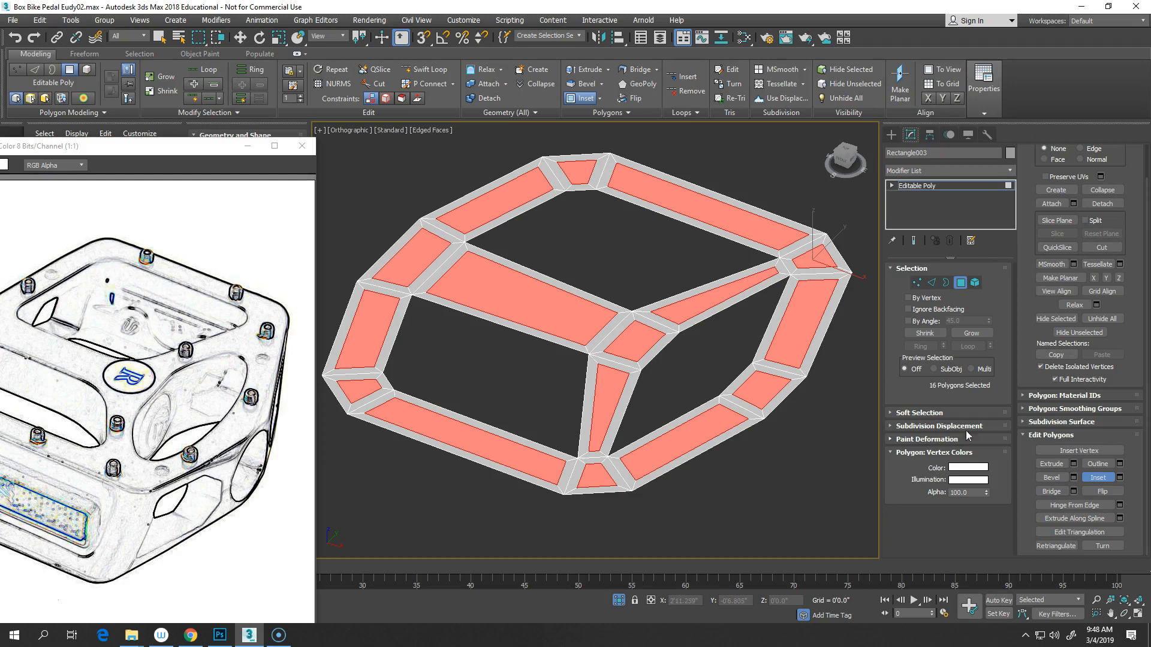
- Restore the Inset type to Group and inset all polygons slightly to form a thin supporting rim around every edge
click(1119, 479)
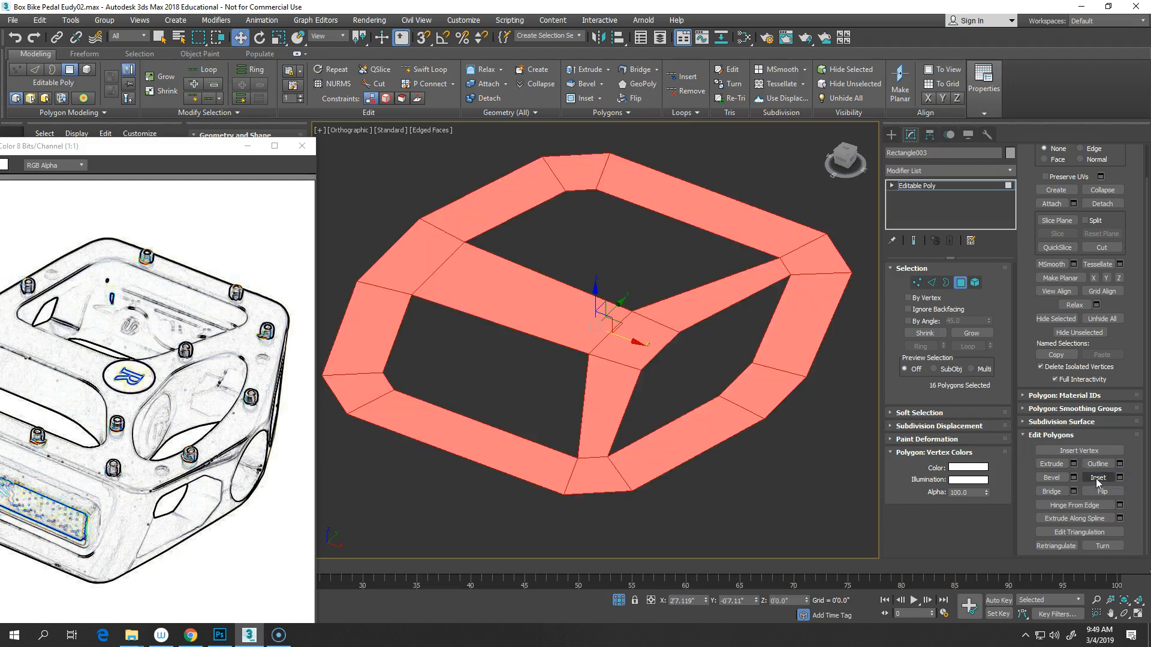
click(1096, 478)
drag(659, 311, 660, 315)
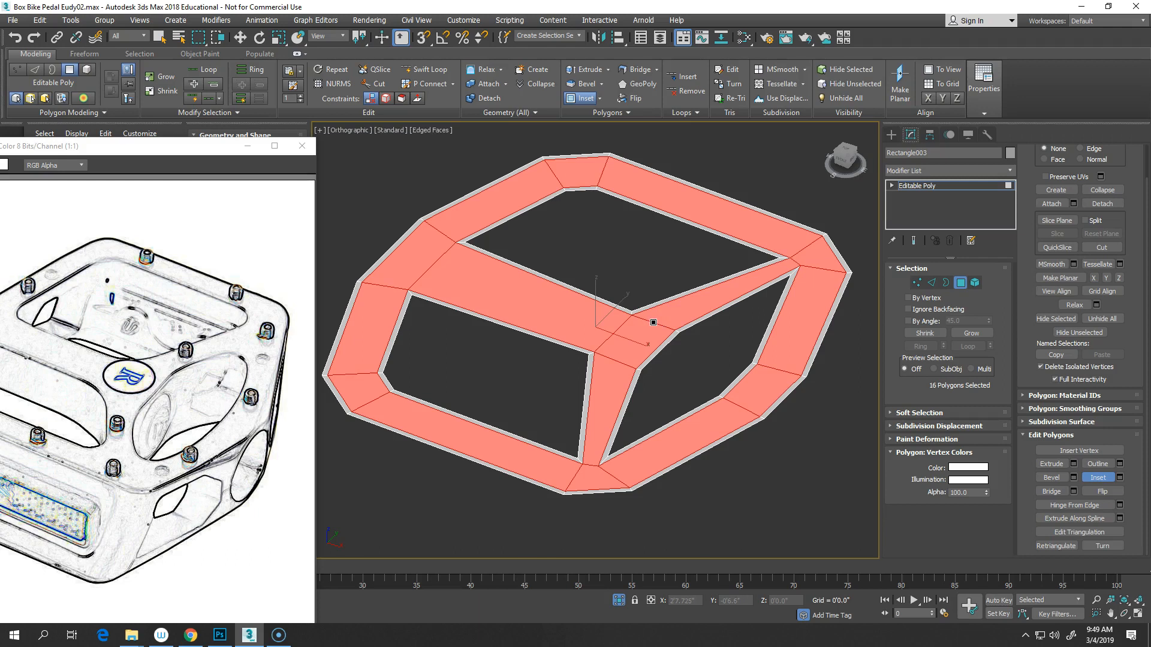
- Select all the open borders of the outline and extend them a short distance down along Z to form side faces
key(3)
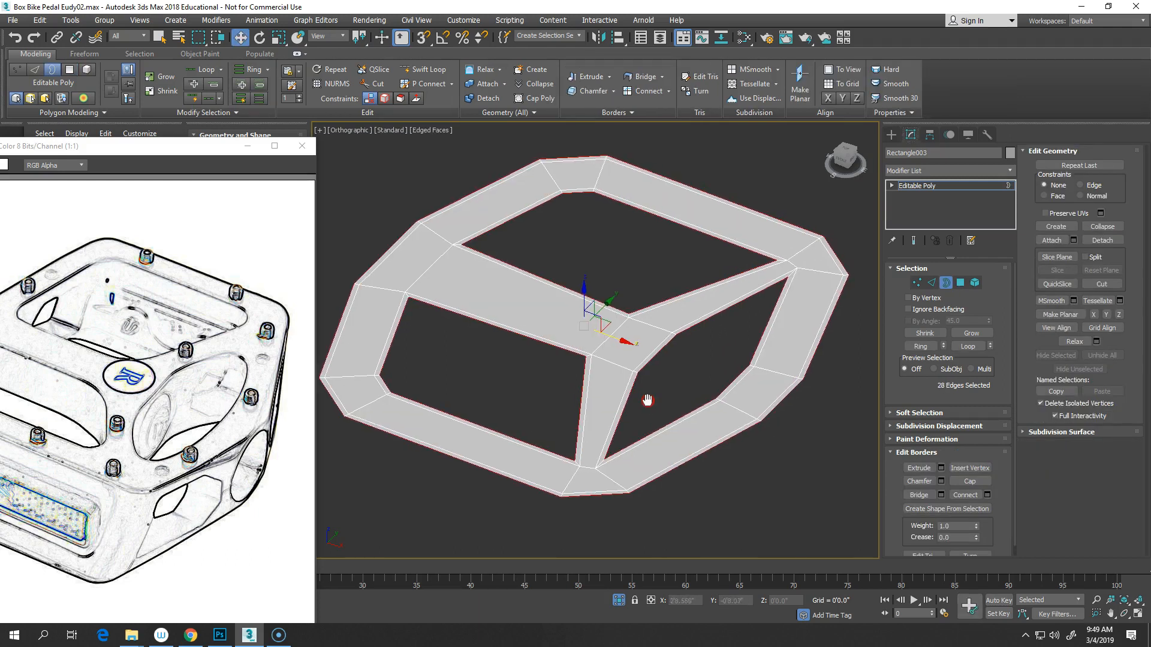
middle_drag(648, 403, 620, 396)
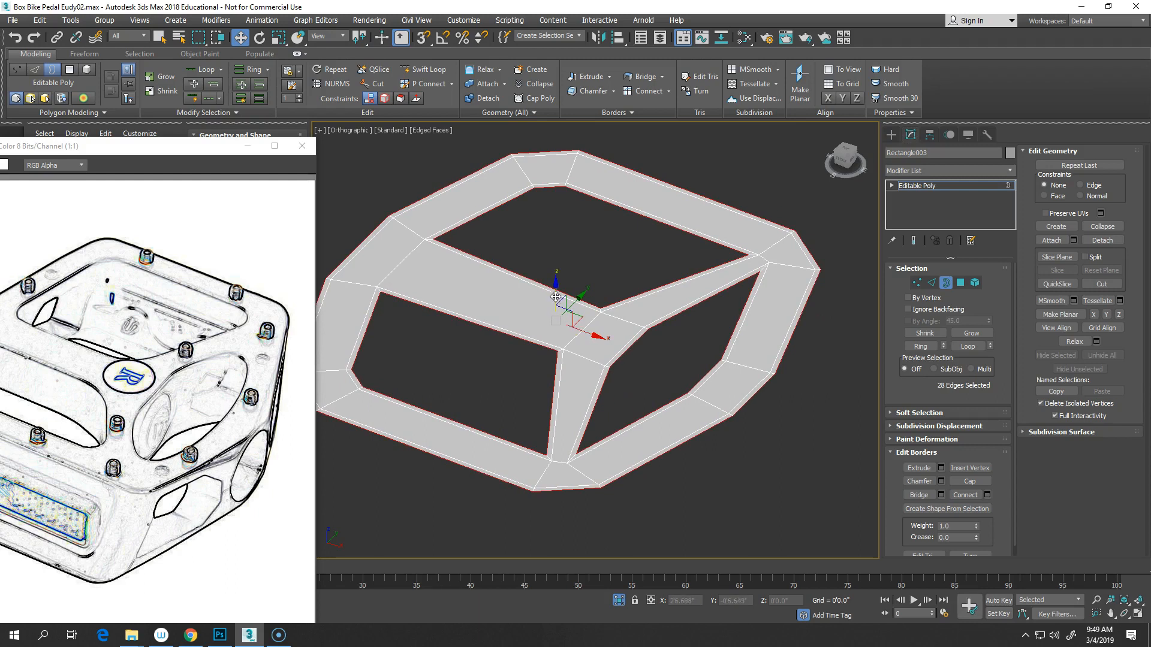
shift+drag(556, 290, 557, 303)
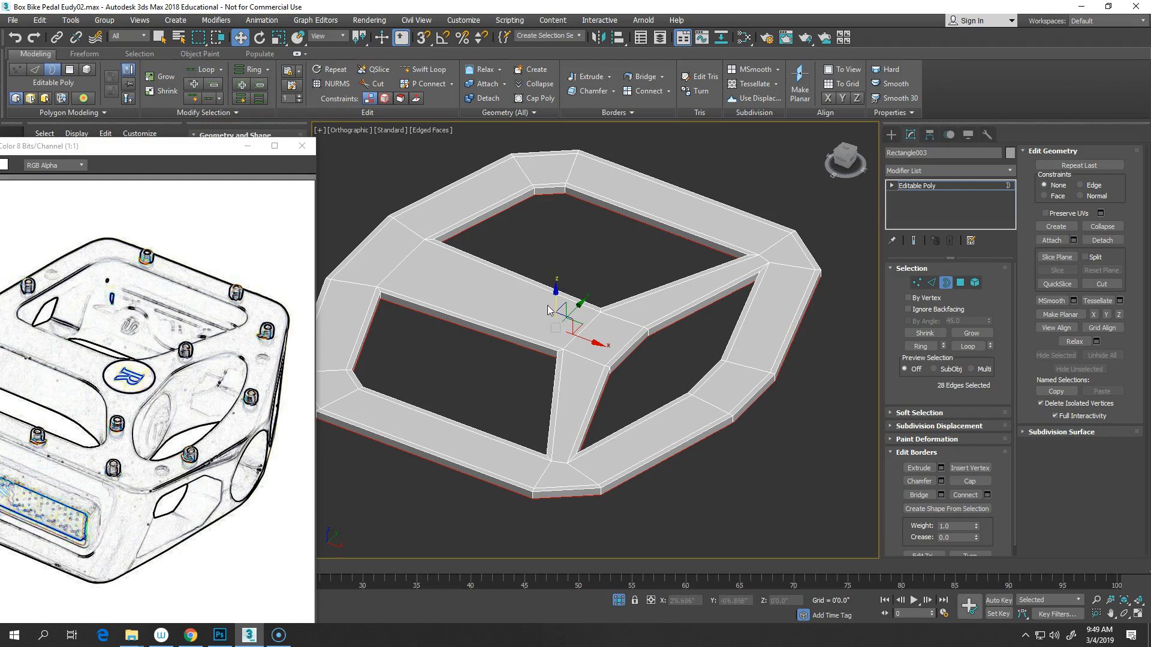
- Extrude the selected borders further down along Z to form tall side walls, and leave border editing
shift+drag(556, 295, 555, 329)
shift+drag(555, 329, 555, 335)
click(945, 283)
- Add a Symmetry modifier to the pedal body with Z as the mirror axis
click(1010, 171)
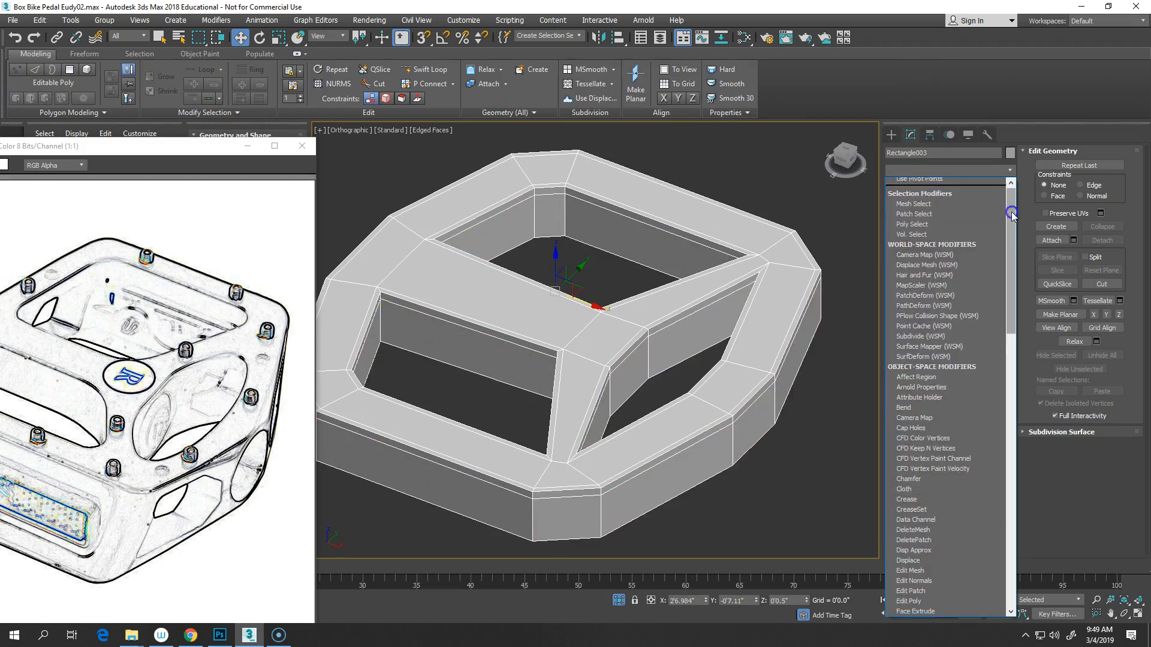
drag(1008, 210, 1011, 450)
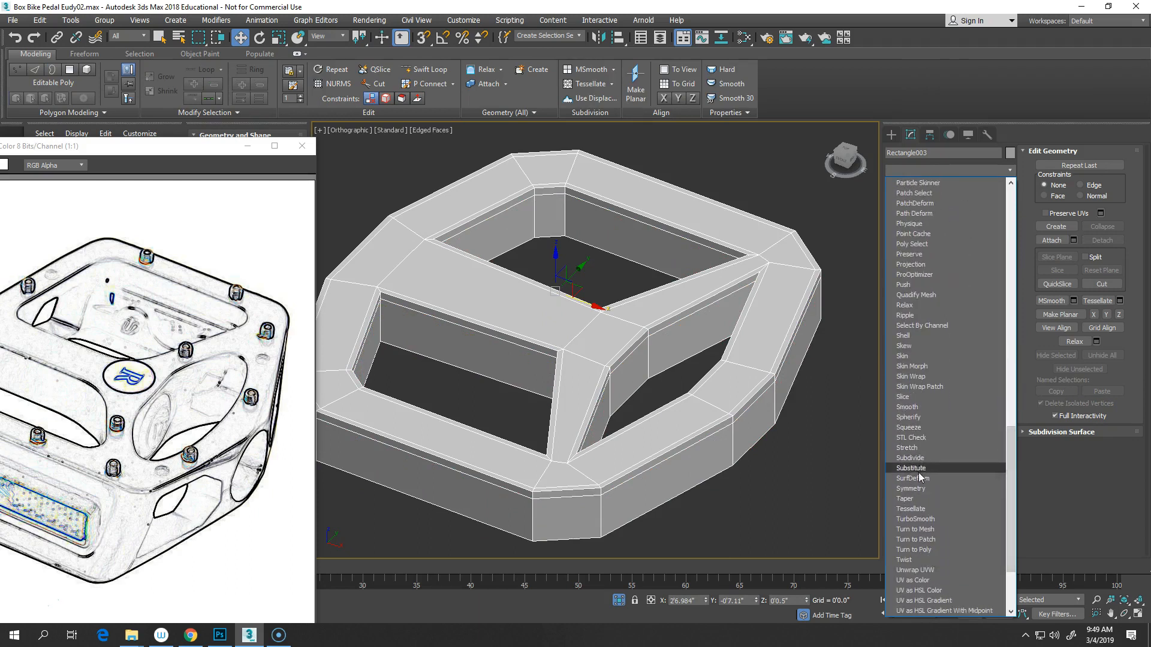
click(912, 489)
click(964, 291)
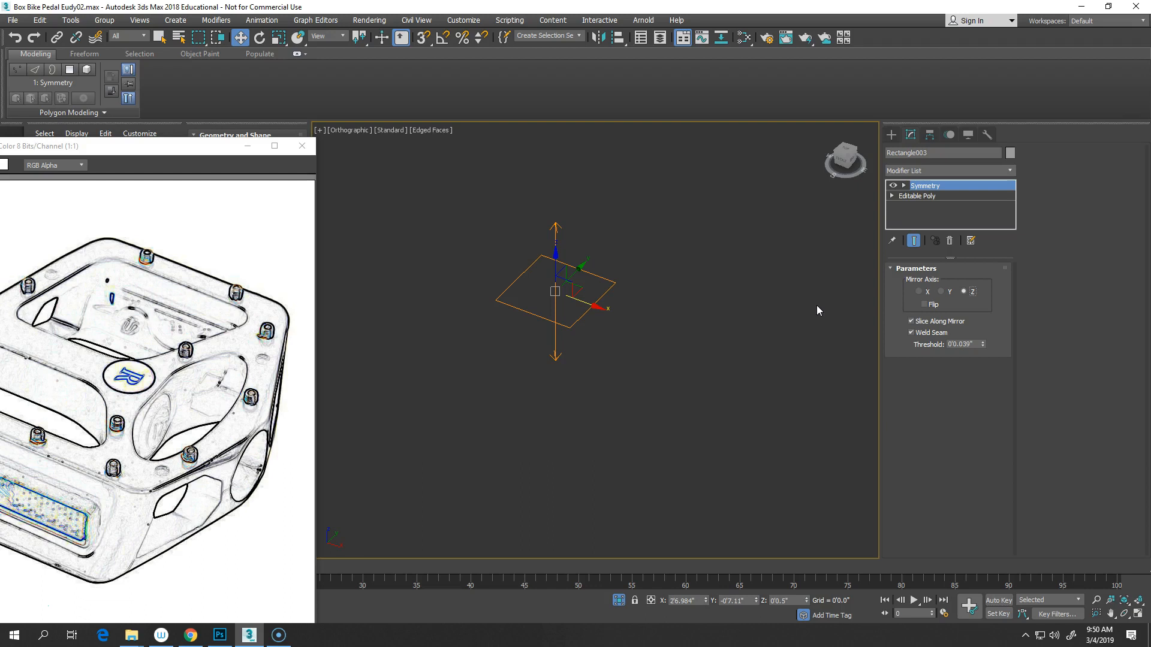
- Move the Symmetry mirror plane down along Z to complete the body with a mirrored lower half
click(903, 185)
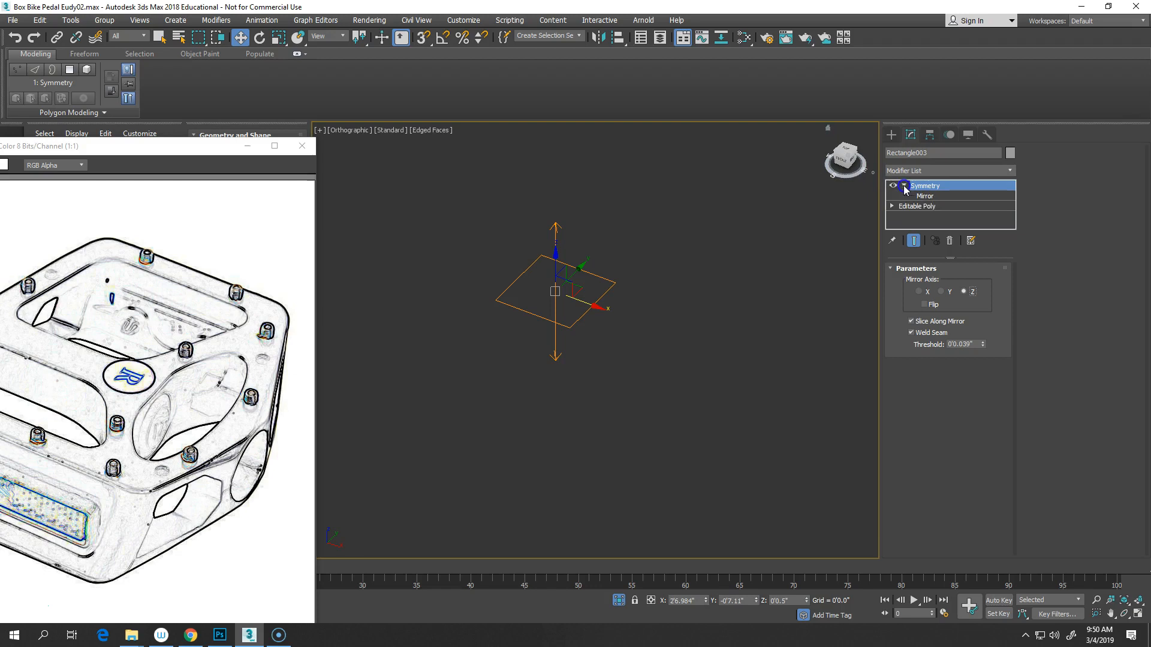
click(931, 196)
drag(556, 257, 554, 318)
scroll(554, 318, down, 4)
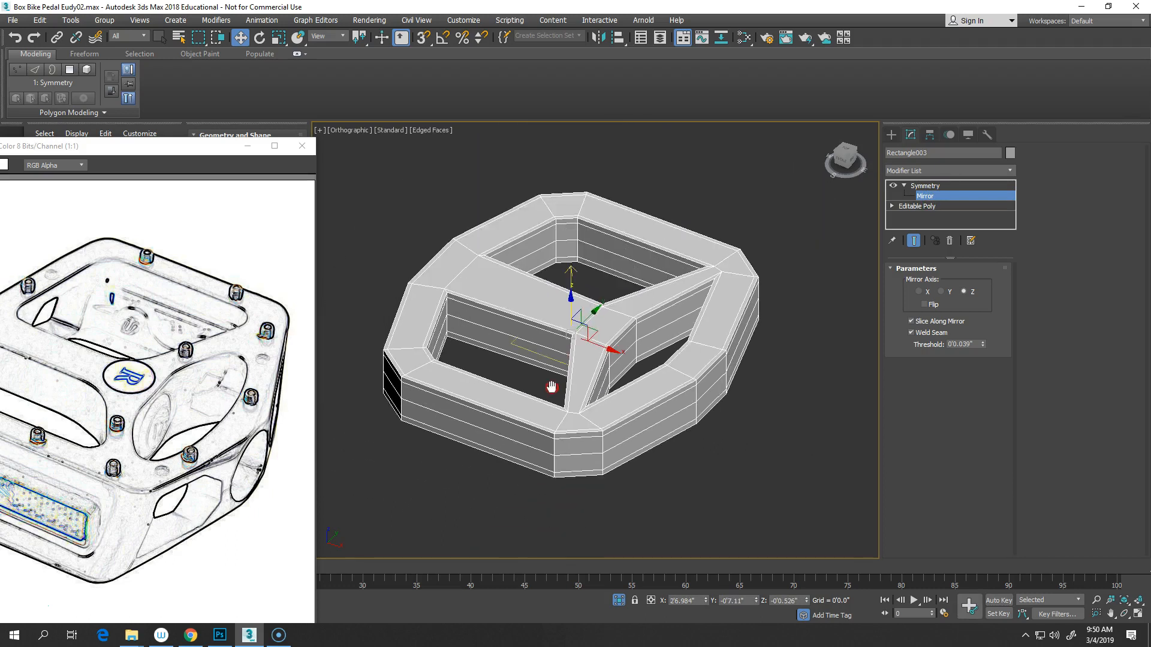
alt+middle_drag(562, 397, 523, 391)
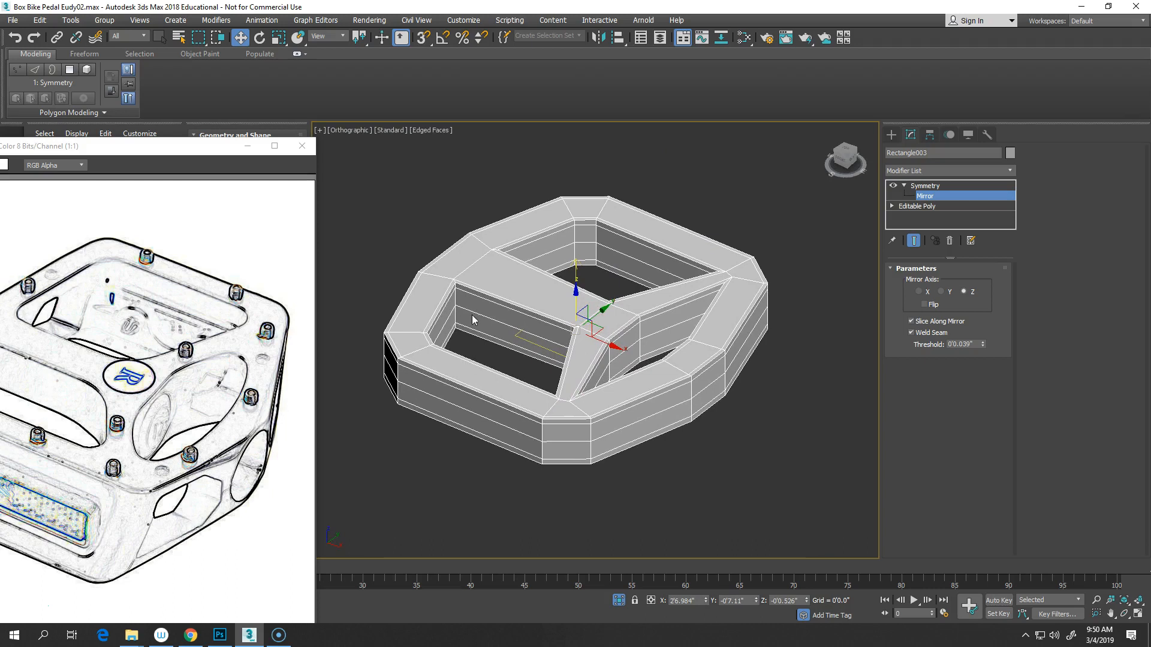
scroll(475, 315, up, 3)
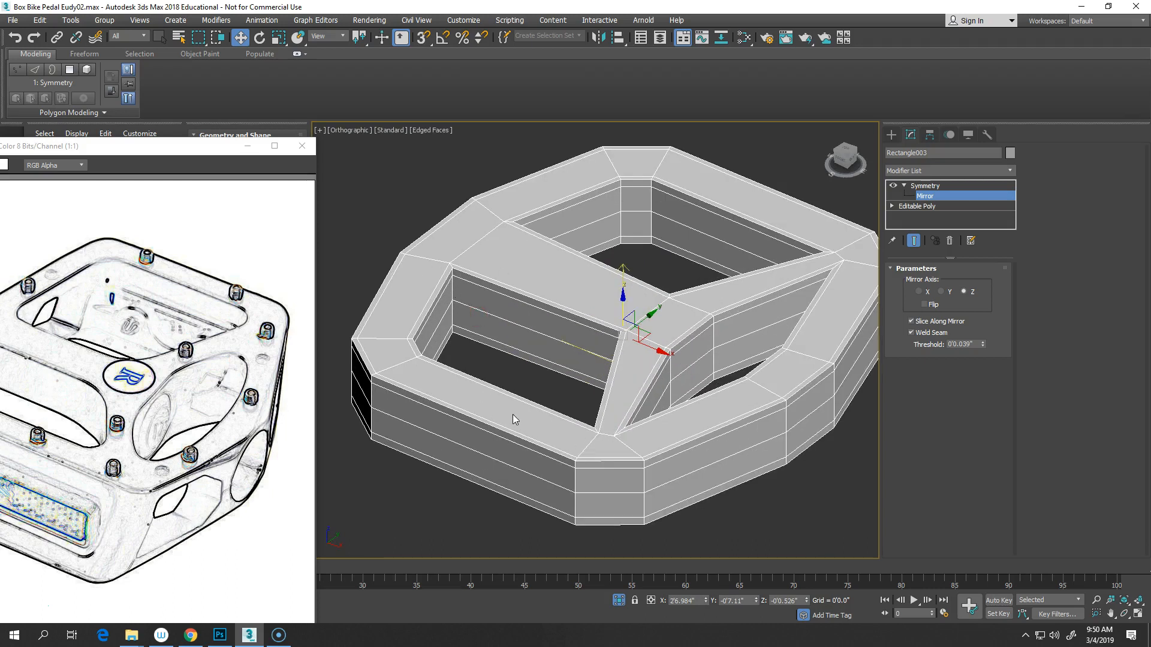
middle_drag(813, 261, 731, 251)
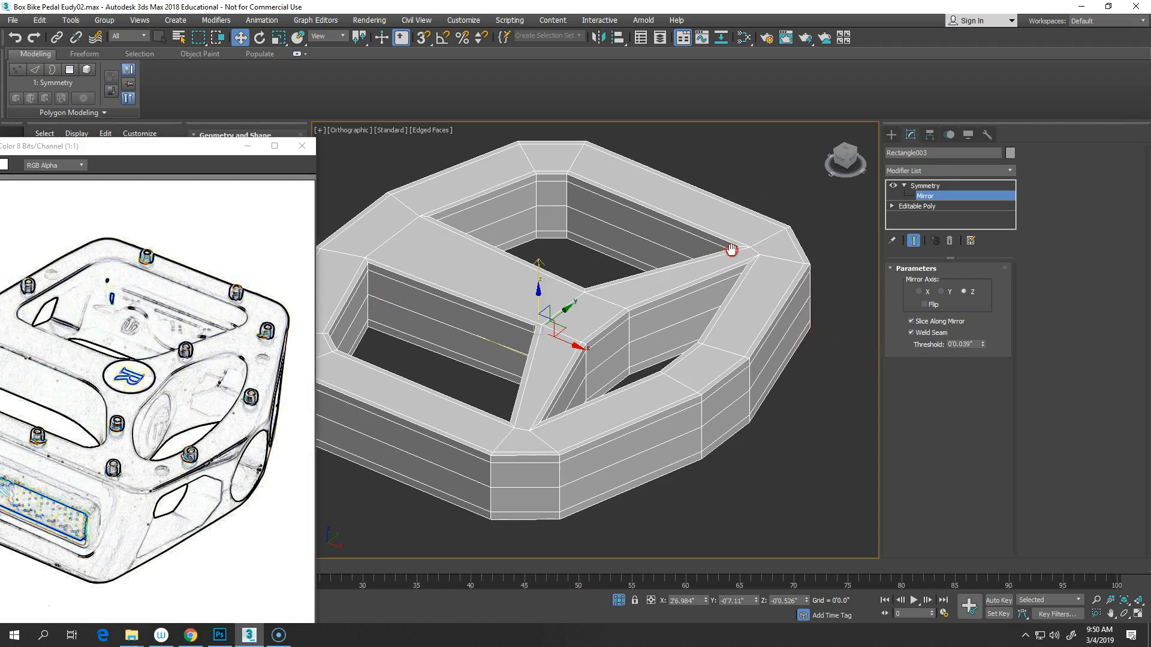
- Add an Edit Poly modifier above Symmetry and remove the middle edge loops on the inner walls of the three openings
click(925, 186)
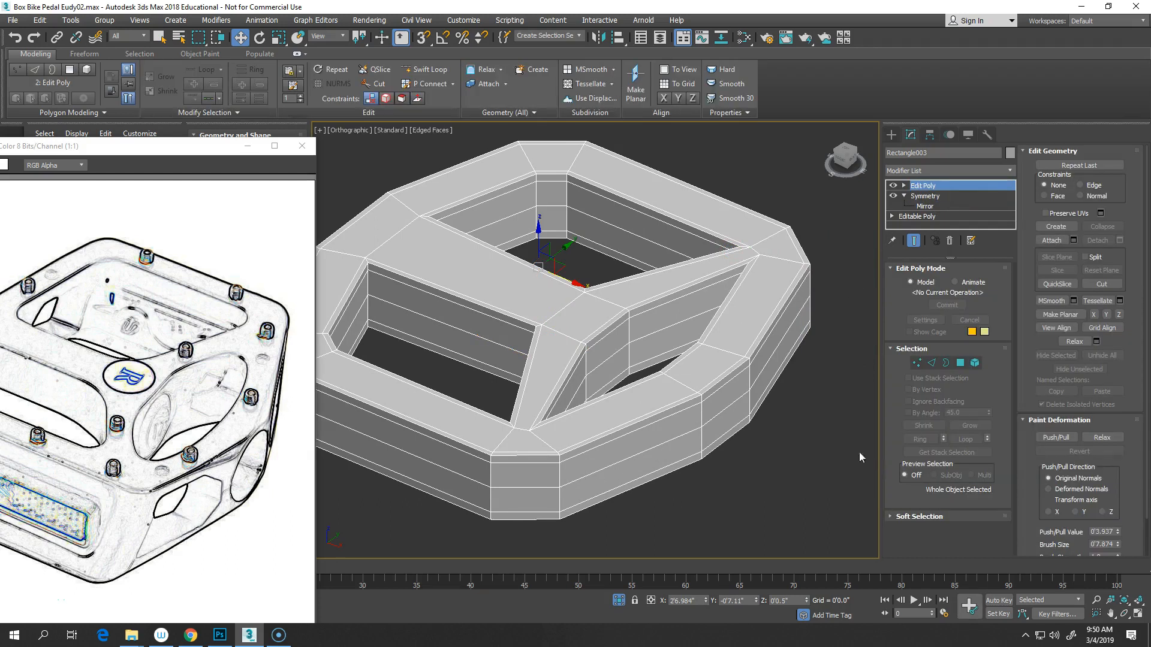
click(932, 363)
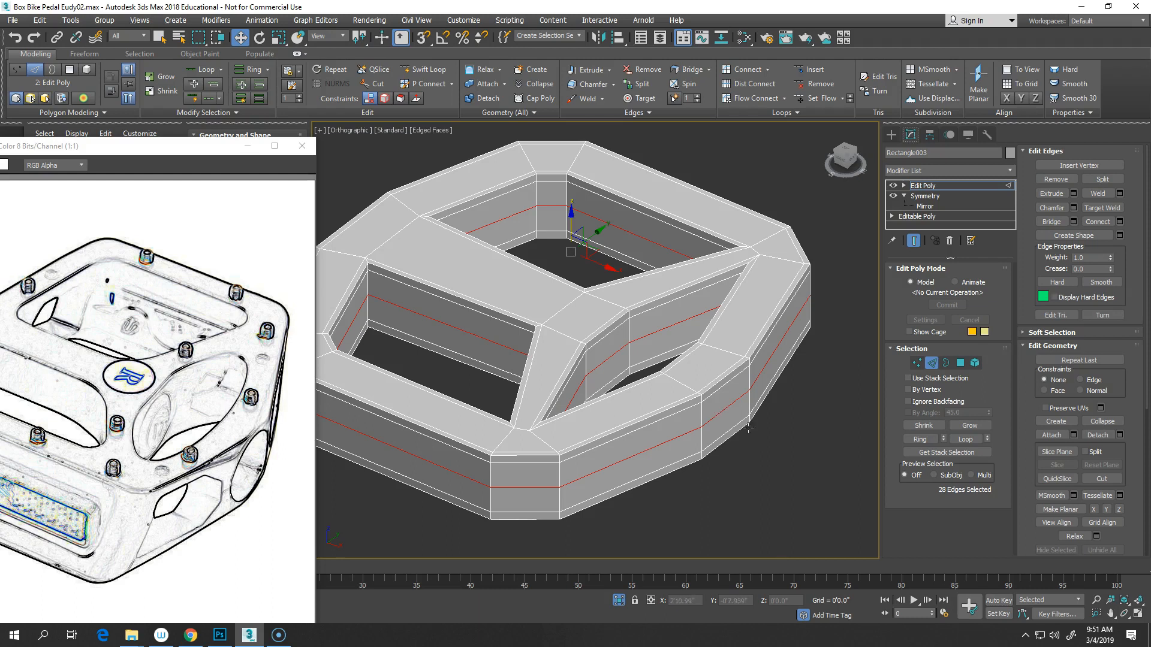
click(792, 438)
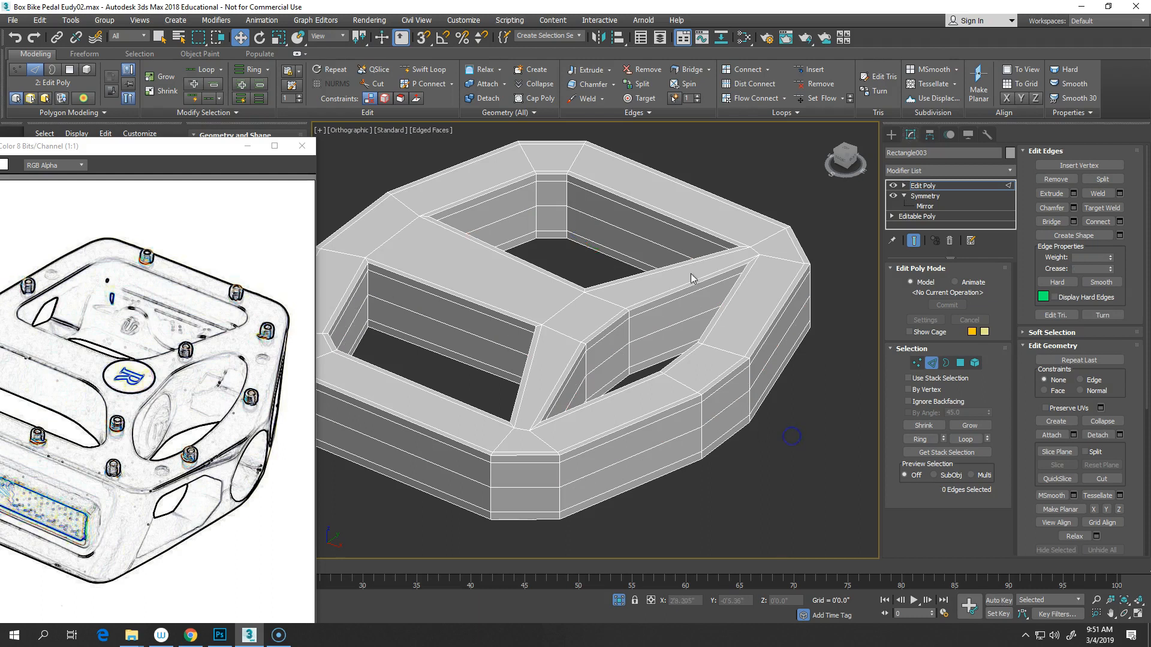
double_click(652, 243)
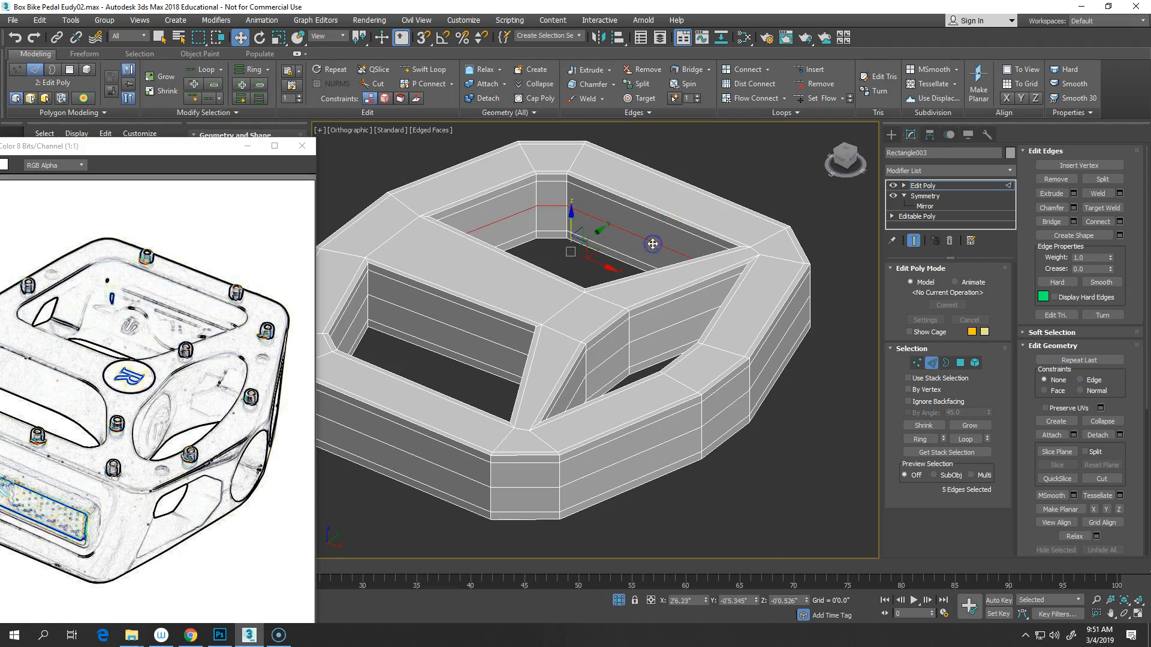
ctrl+double_click(491, 341)
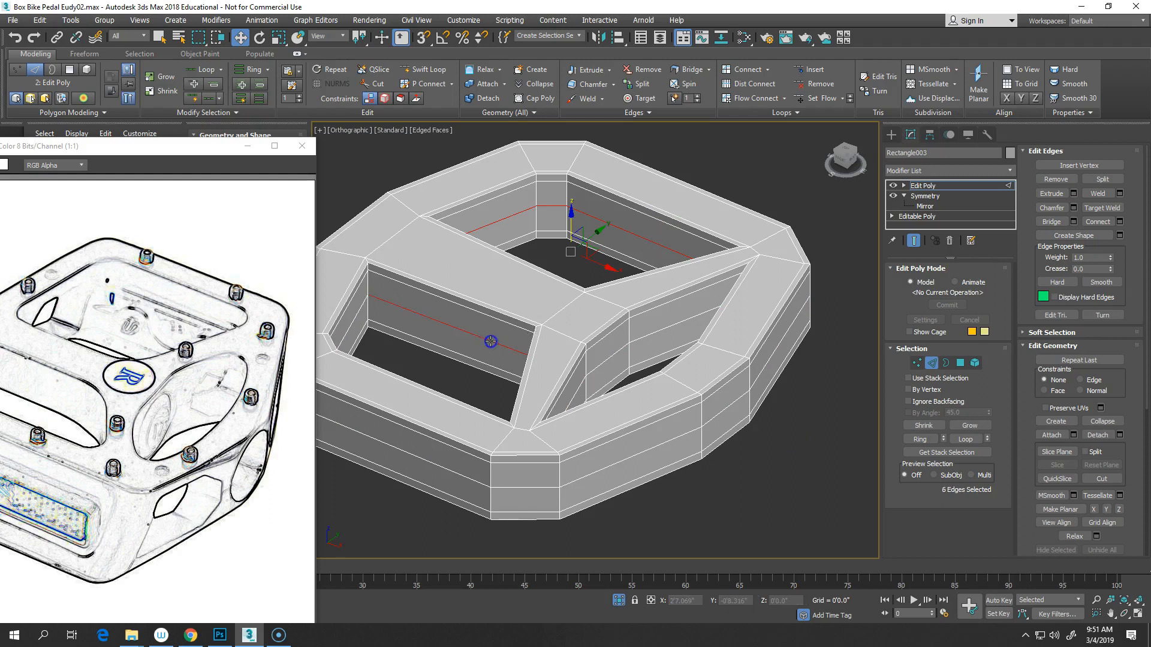
ctrl+double_click(648, 334)
key(ctrl+BackSpace)
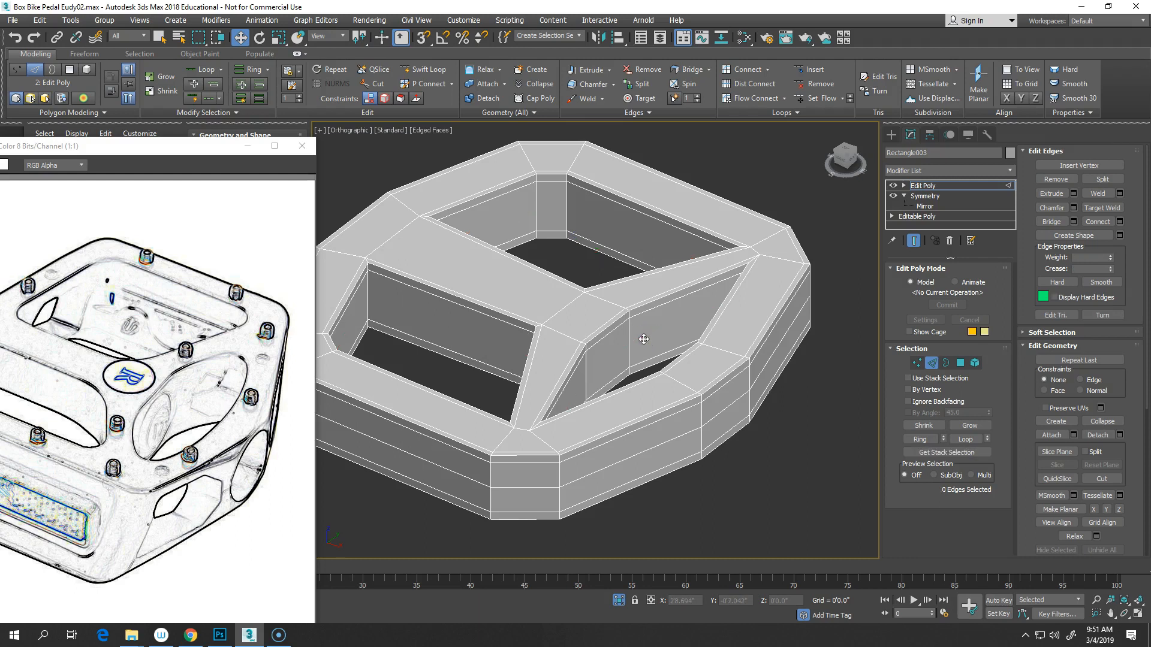
- Try a MeshSmooth modifier with 3 iterations on the body, switch it off and remove it
middle_drag(547, 442, 681, 442)
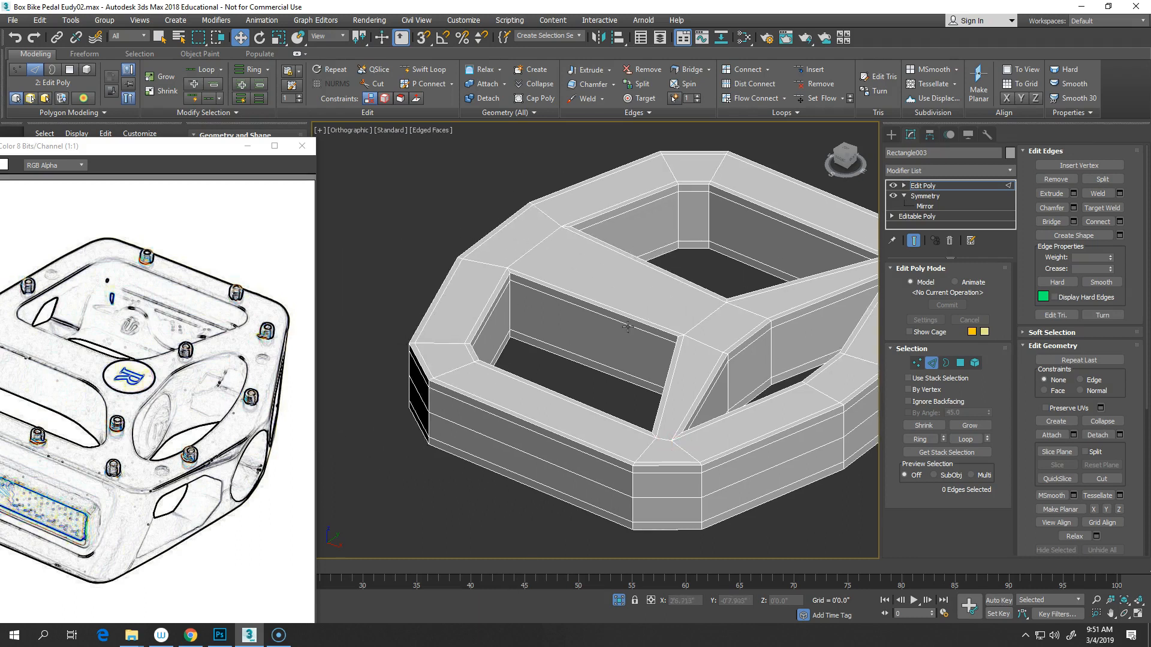
middle_drag(759, 420, 673, 391)
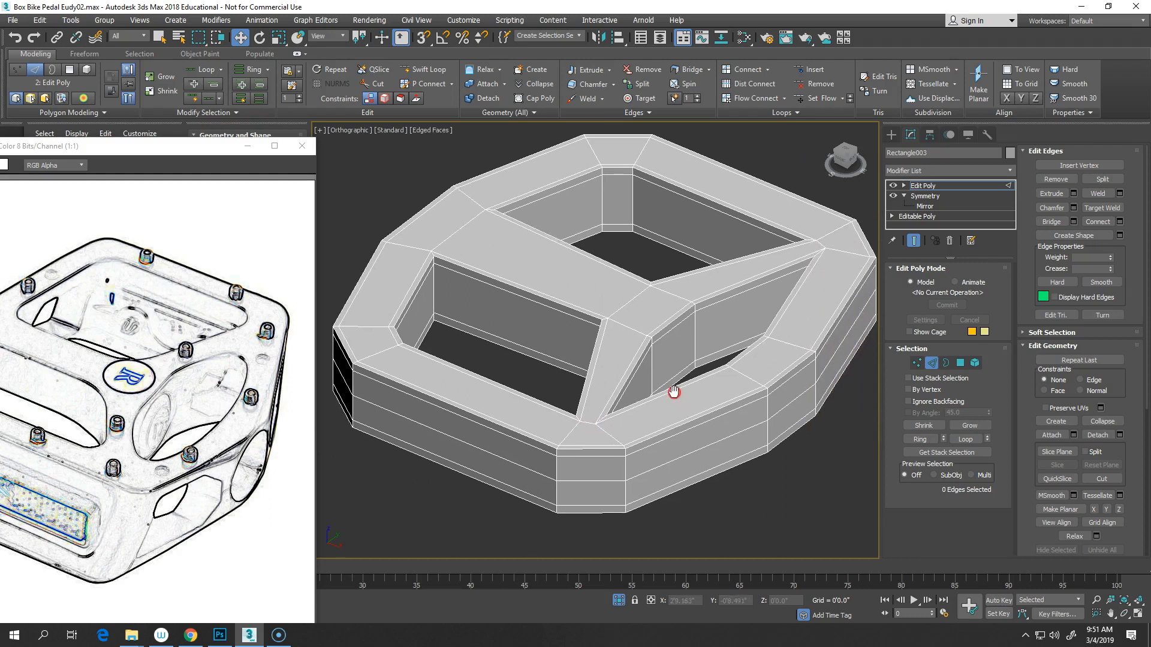
click(939, 365)
click(947, 170)
drag(1013, 268, 1013, 328)
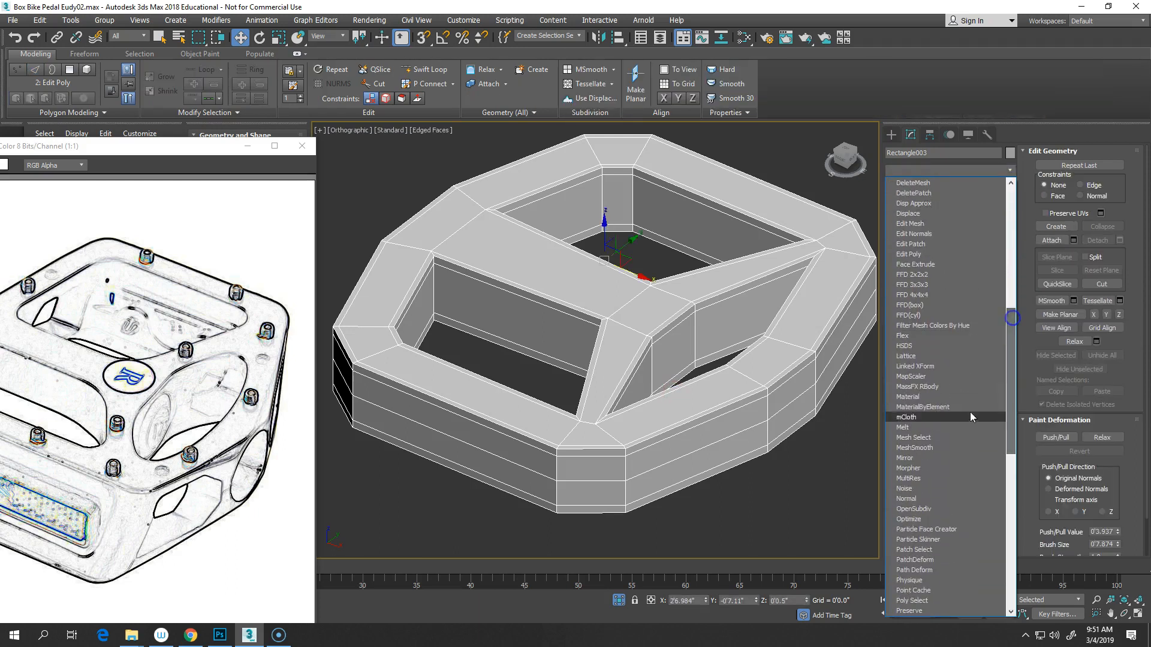
click(947, 448)
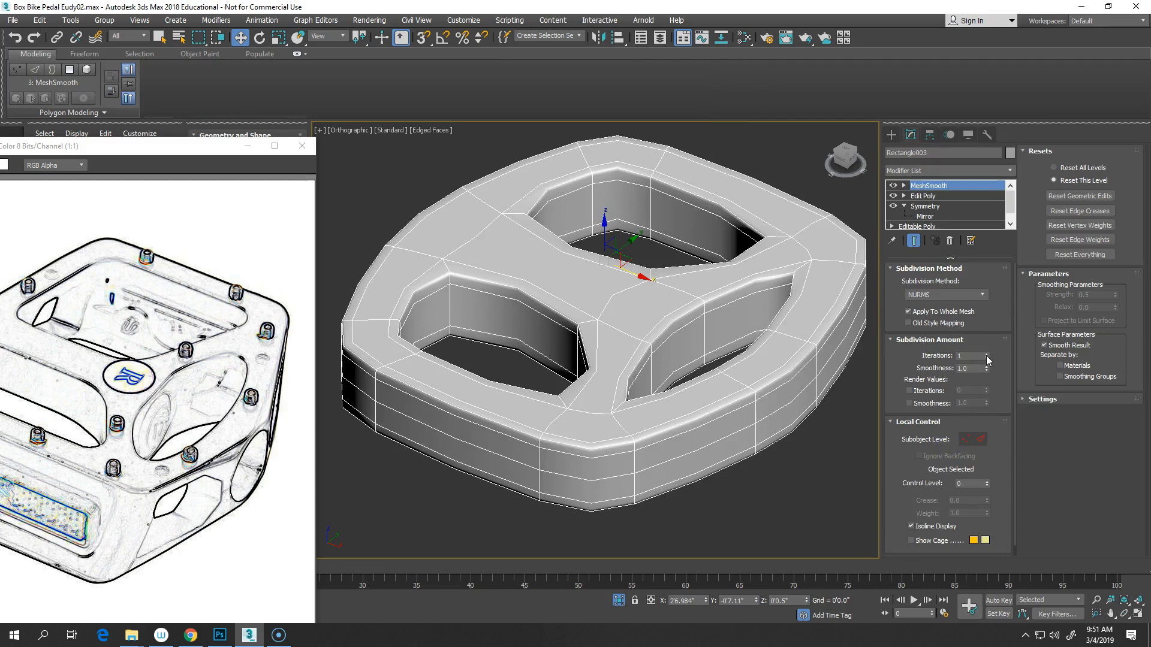
click(987, 354)
click(986, 353)
middle_drag(794, 401, 760, 412)
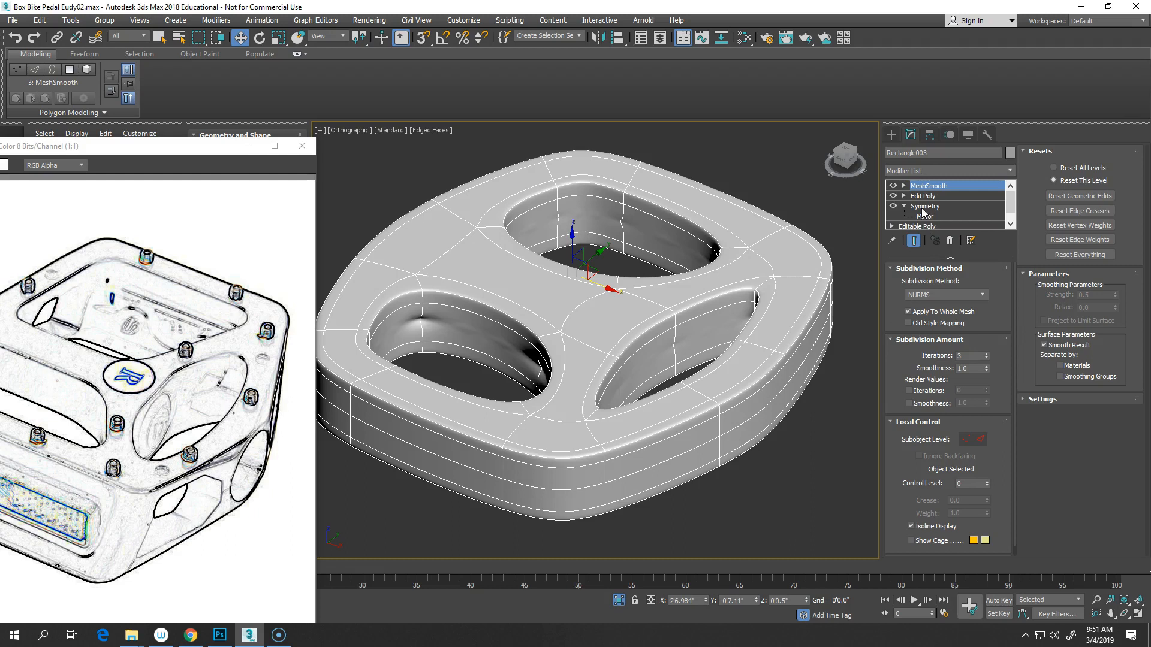
click(893, 187)
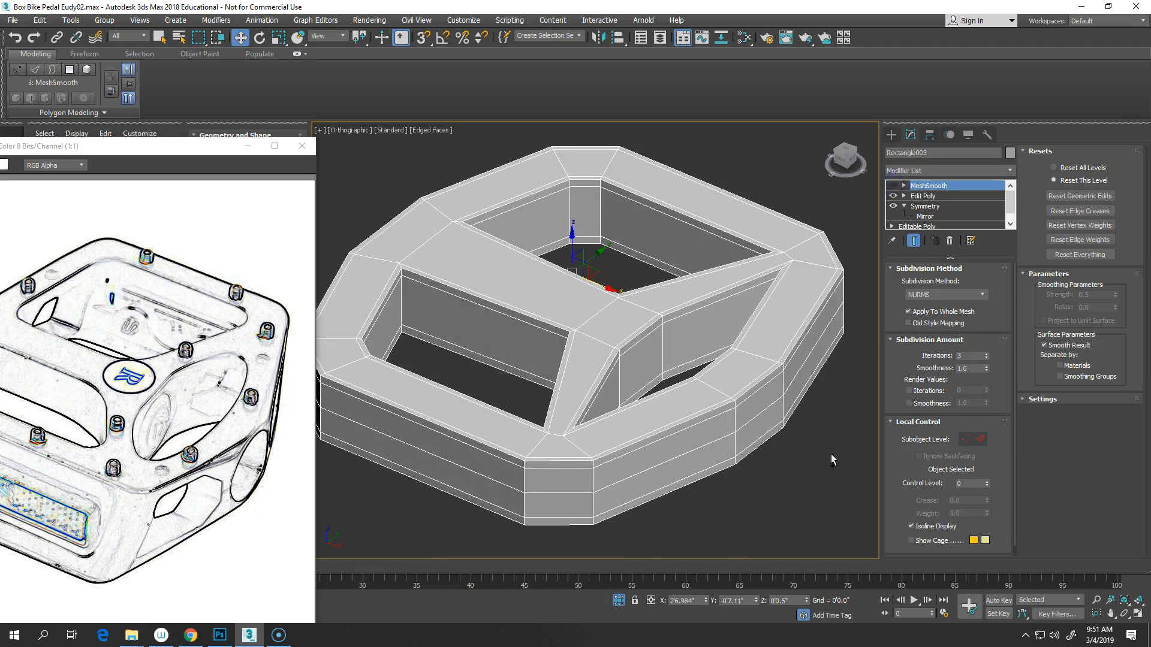
key(Delete)
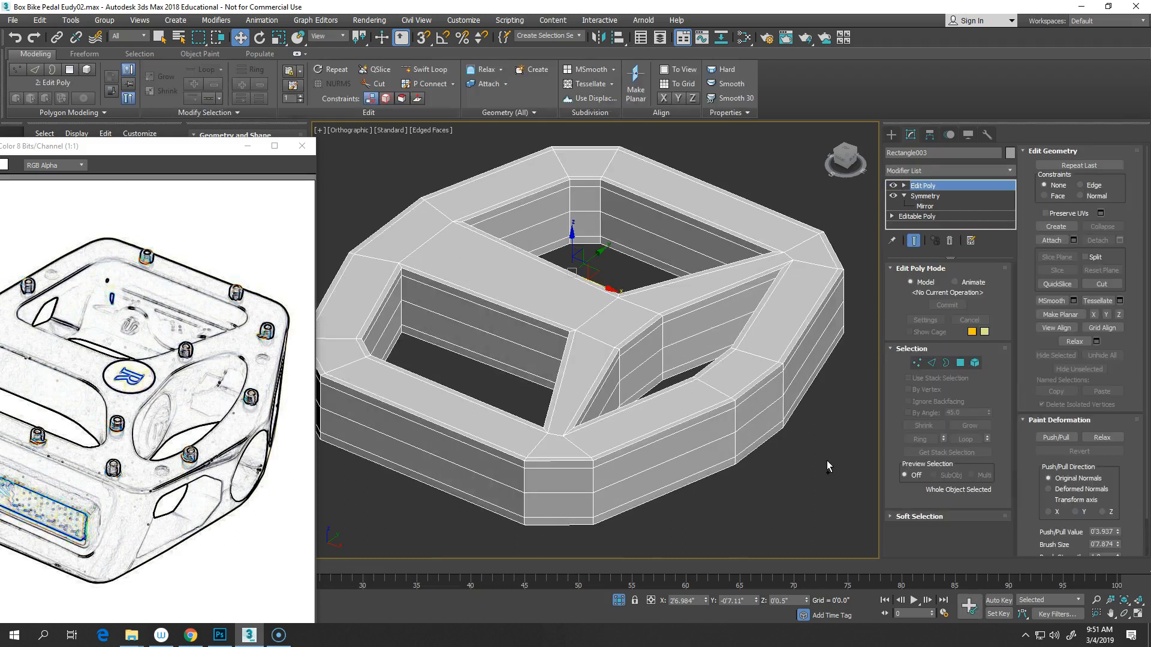
- Remove the still-selected middle edges inside the openings in Edit Poly and return to the whole object
click(932, 364)
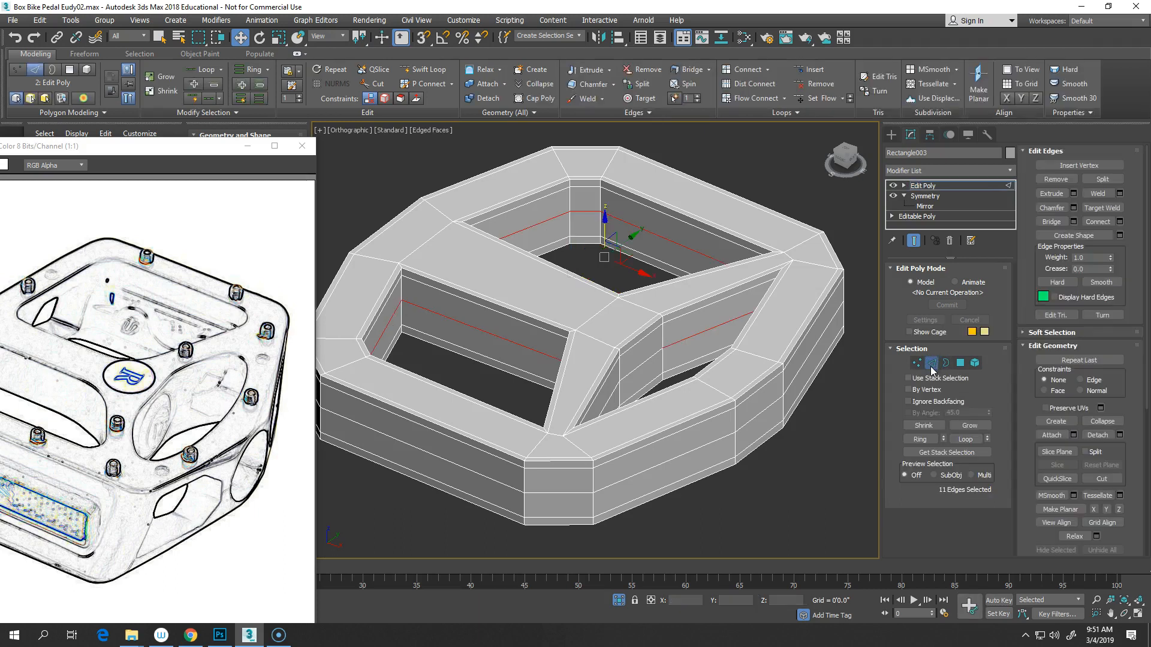
key(ctrl+d)
click(932, 364)
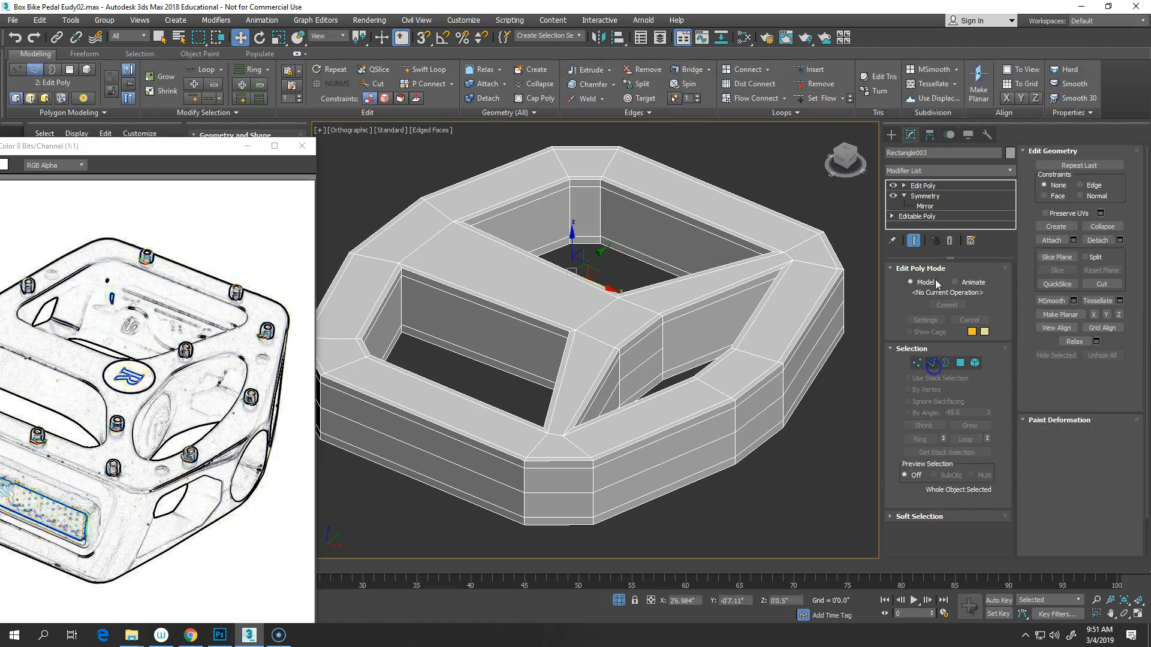
- Apply MeshSmooth on top of the Edit Poly modifier and raise its iterations by two
click(1010, 171)
drag(1012, 202, 1012, 324)
click(947, 438)
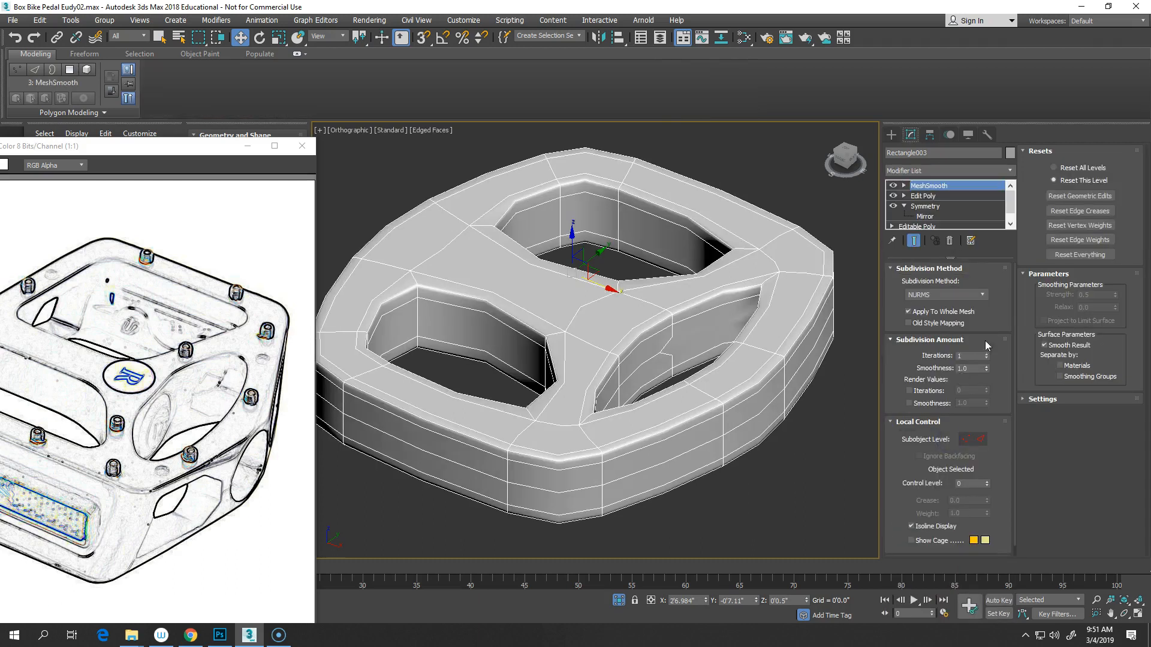
click(986, 353)
click(985, 354)
alt+middle_drag(713, 360, 663, 412)
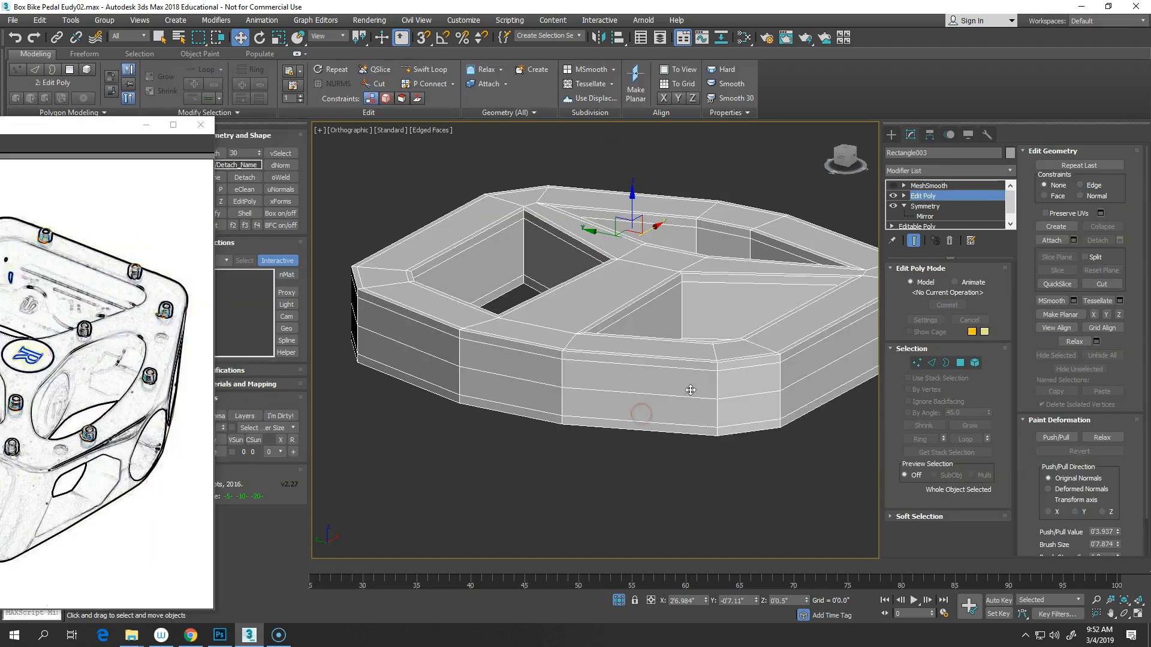
- In the Edit Poly modifier, select the edge ring across the wide central beam and connect it with one lengthwise edge loop
click(930, 363)
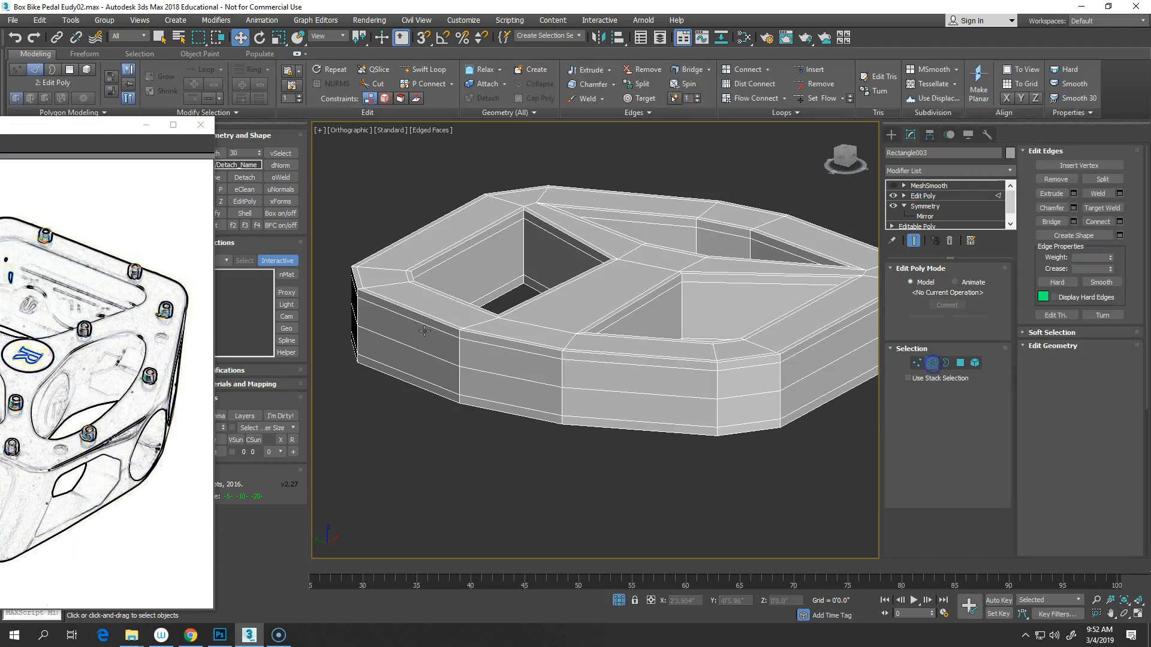
click(508, 341)
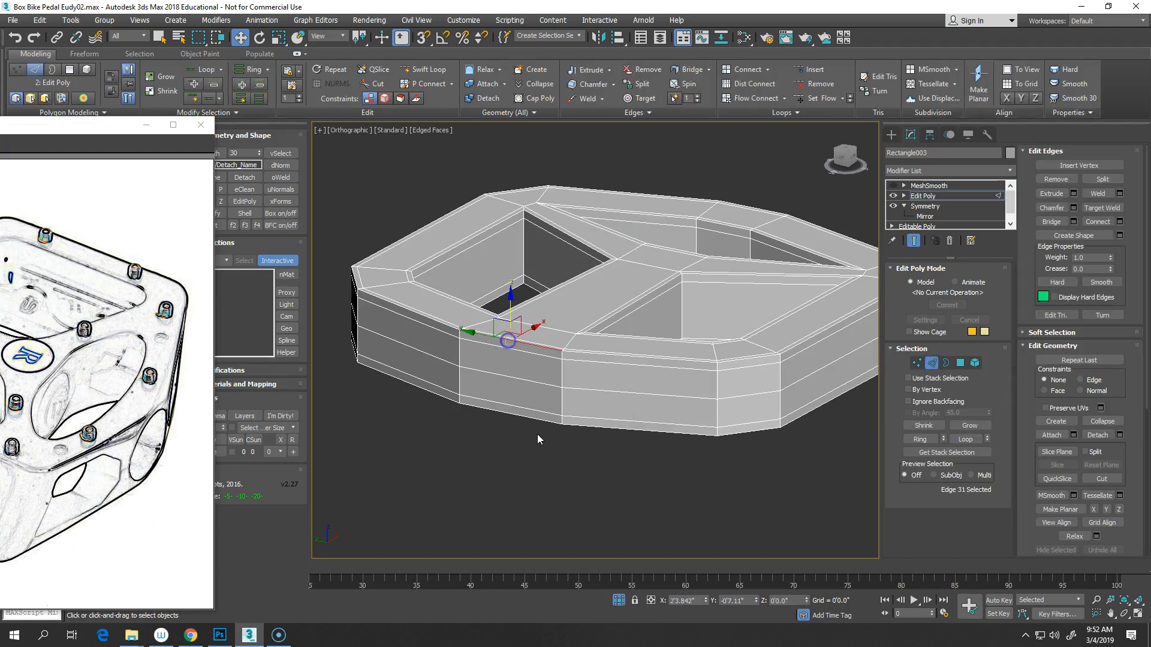
click(920, 439)
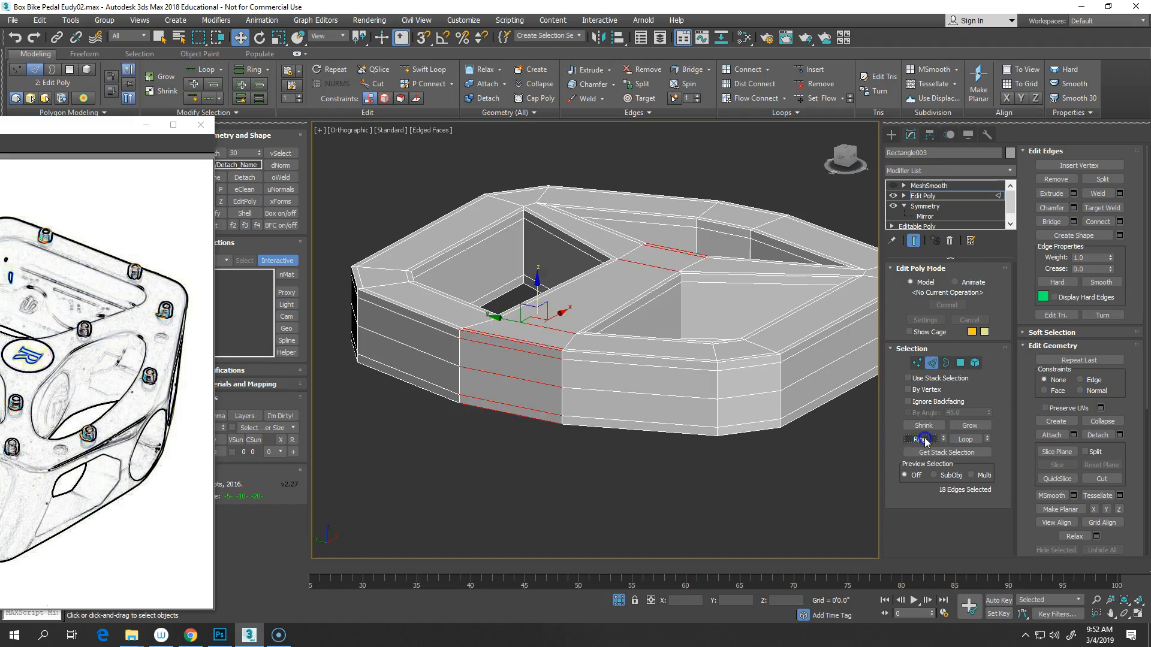
alt+middle_drag(577, 336, 736, 353)
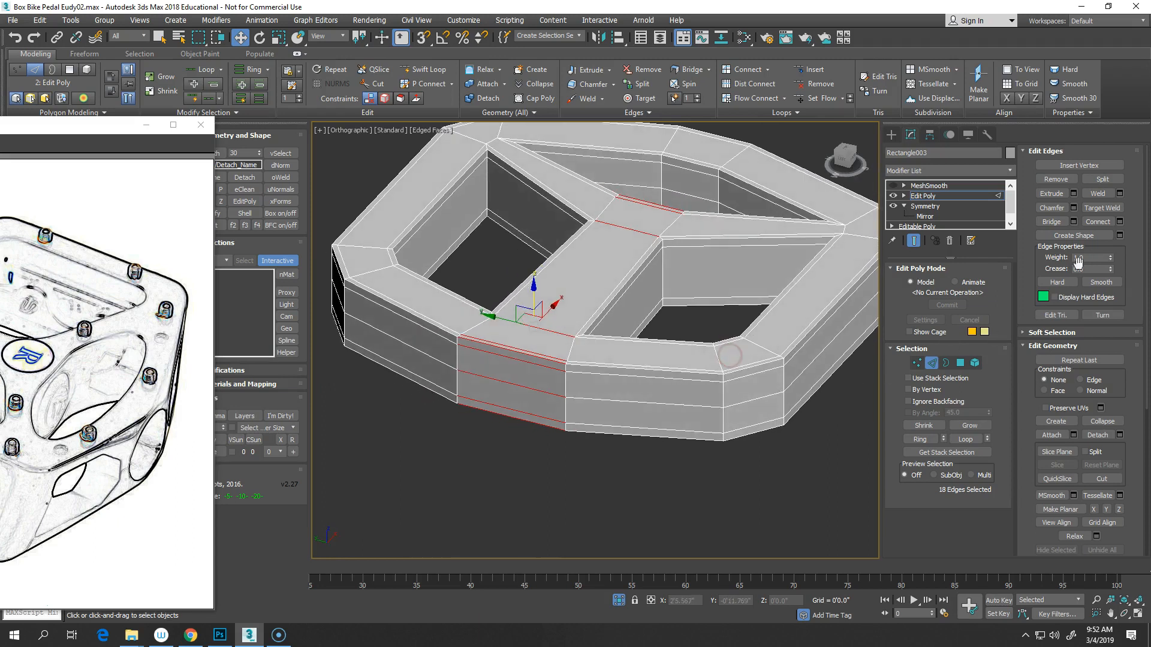
click(1098, 221)
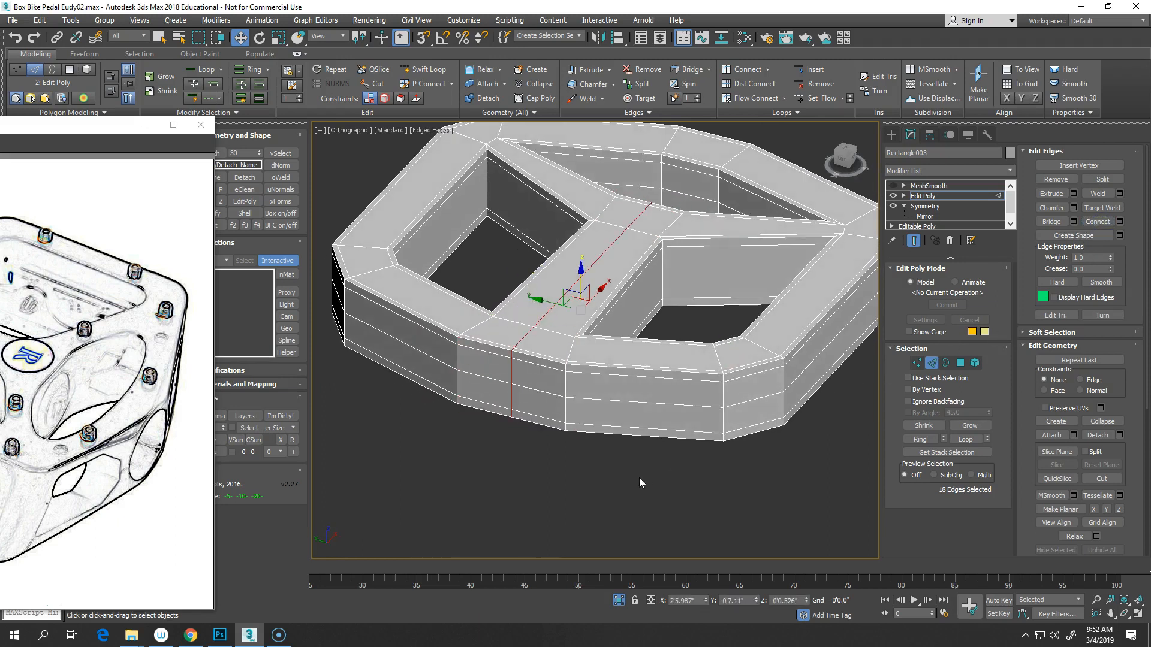
- Try chamfering the centre vertex of the beam's end face into a diamond, and undo it
scroll(704, 332, up, 5)
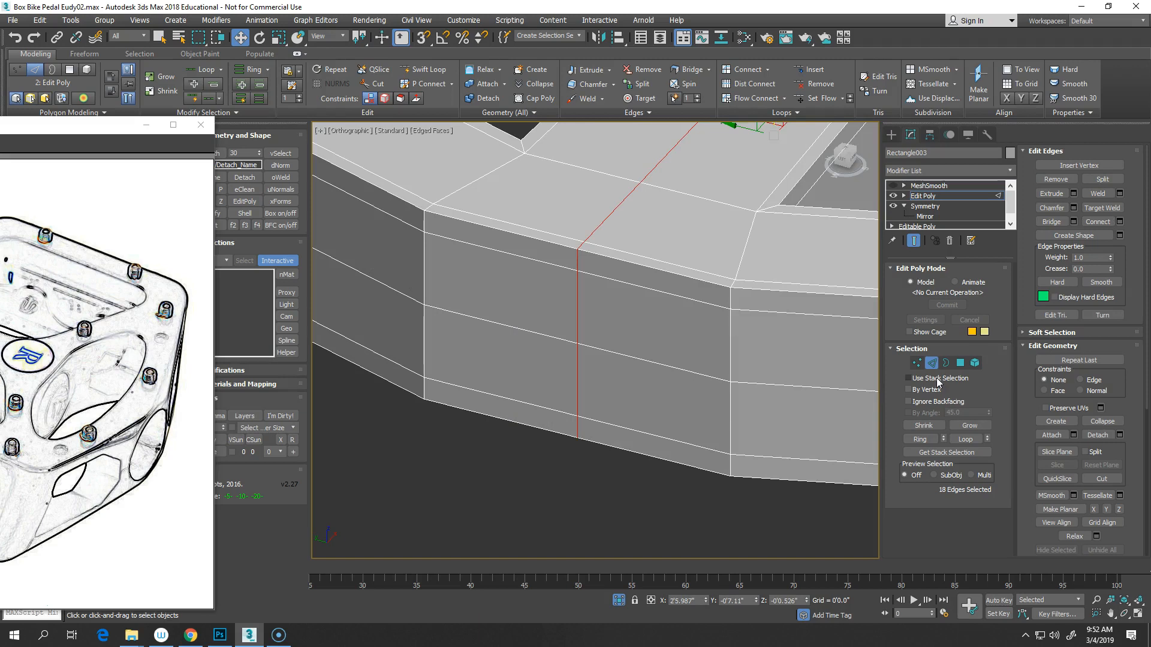
click(916, 363)
click(575, 344)
key(ctrl+shift+c)
drag(545, 437, 598, 264)
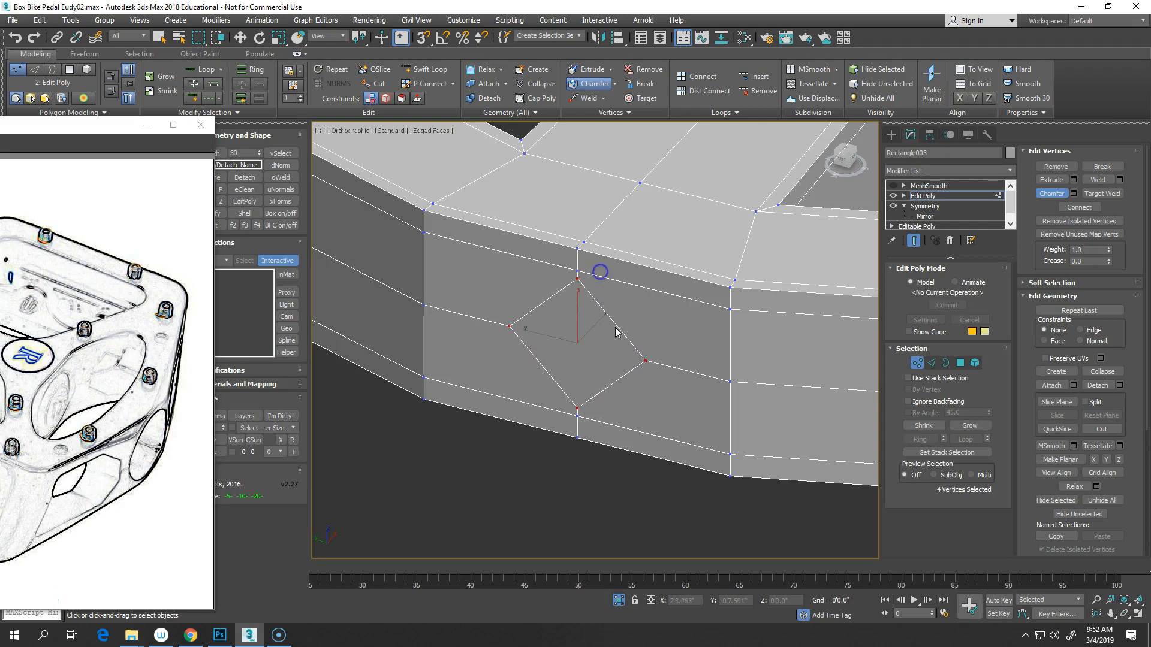
key(ctrl+z)
click(618, 362)
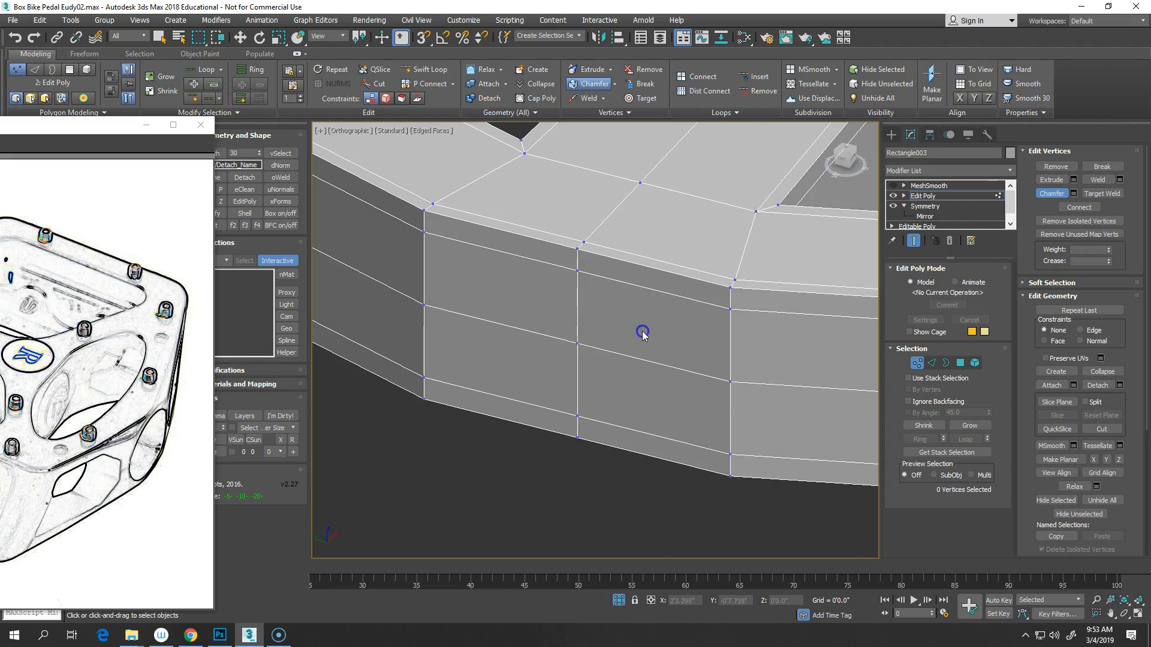
- Scale the two vertices above and below the beam end face's centre vertically apart to about 114 percent
click(577, 270)
ctrl+click(577, 415)
key(w)
right_click(499, 502)
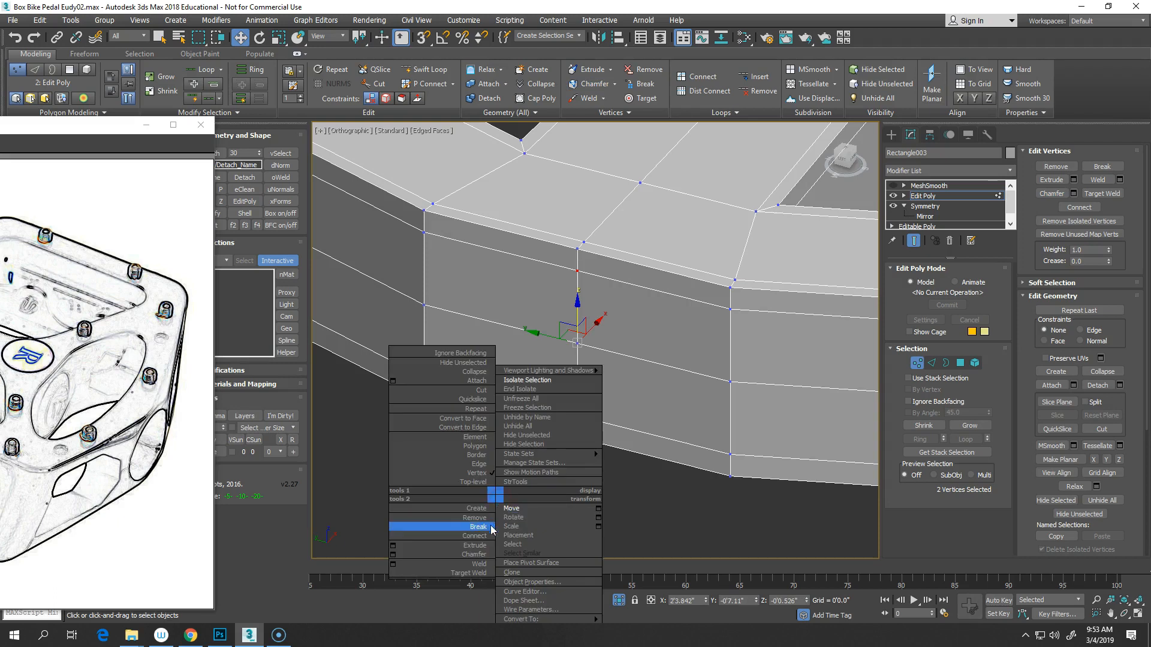
click(508, 536)
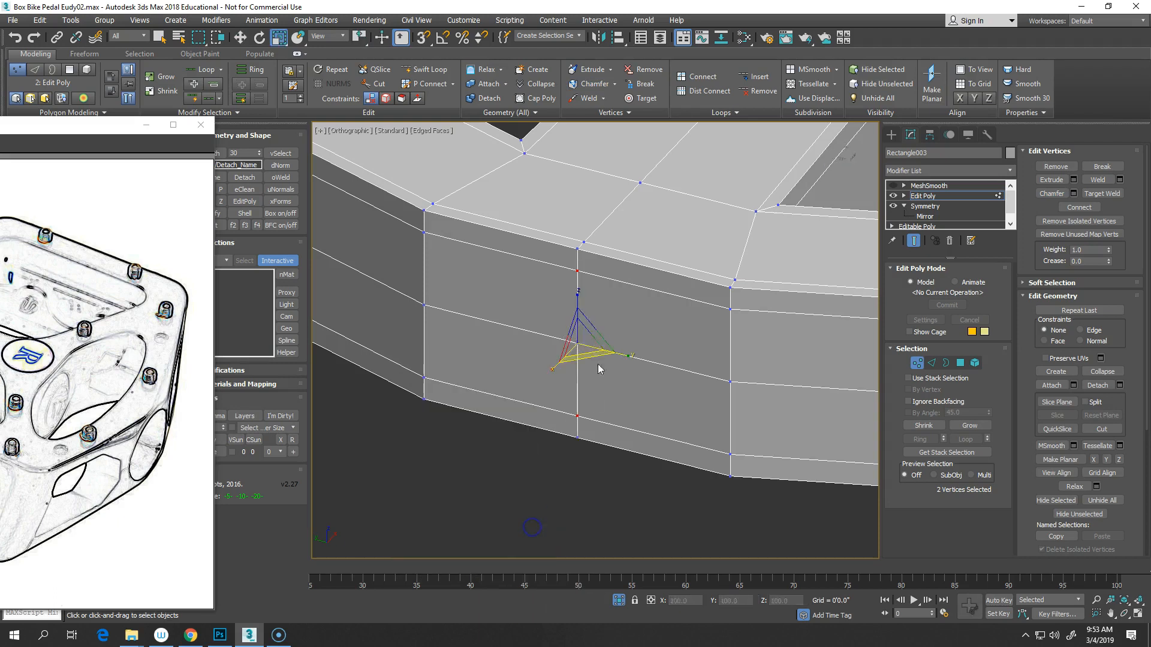
drag(578, 301, 577, 295)
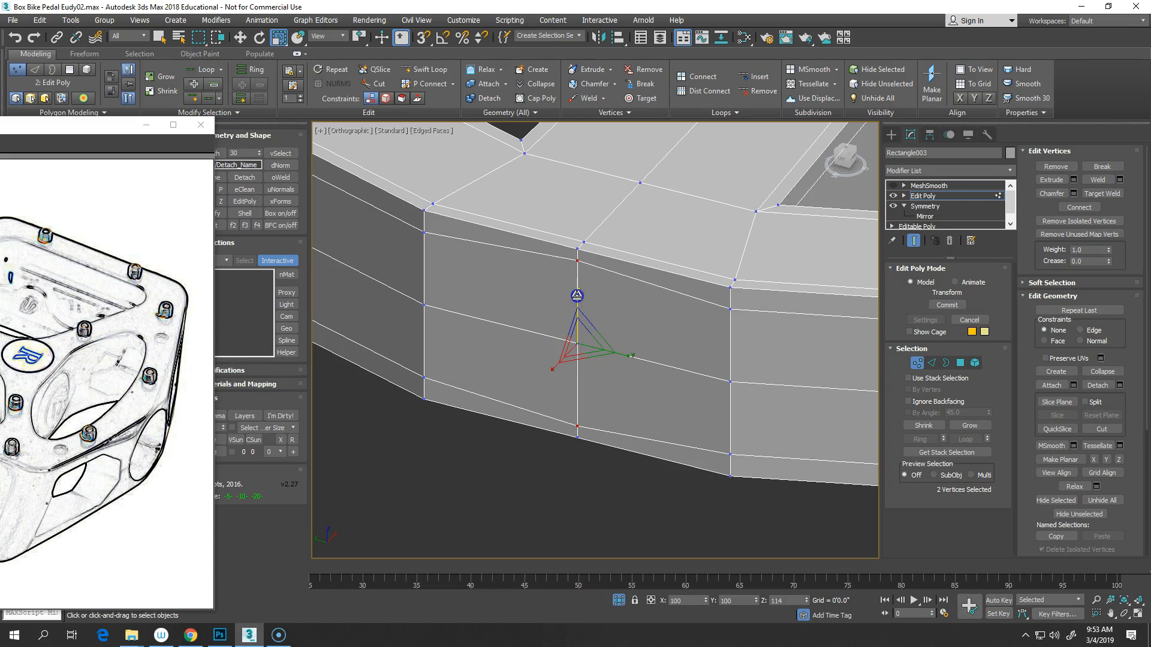
drag(577, 295, 704, 346)
- Chamfer the end face's centre vertex into a large diamond and connect the diamond's four edges into an inner square
click(1052, 193)
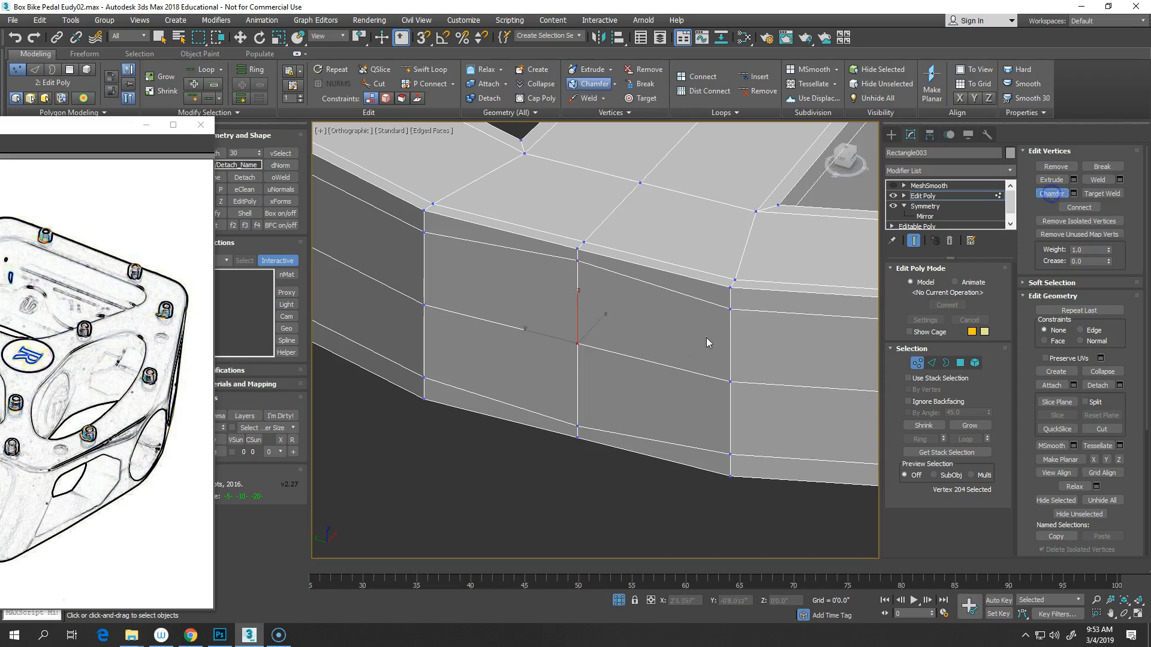
drag(581, 344, 586, 258)
key(4)
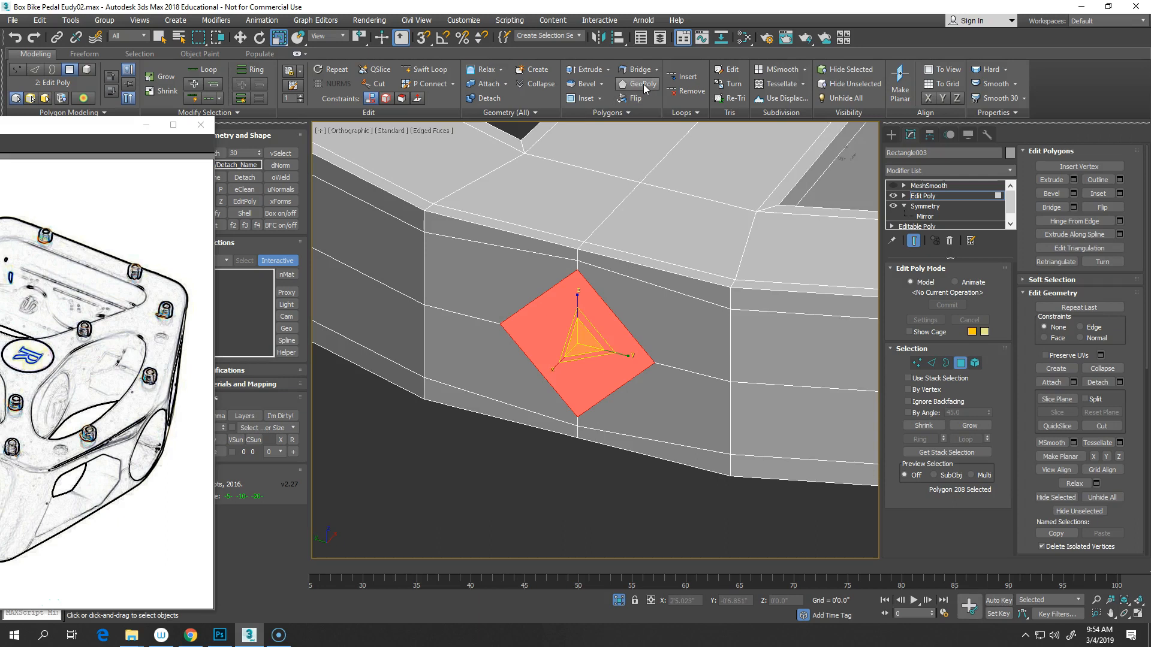
key(2)
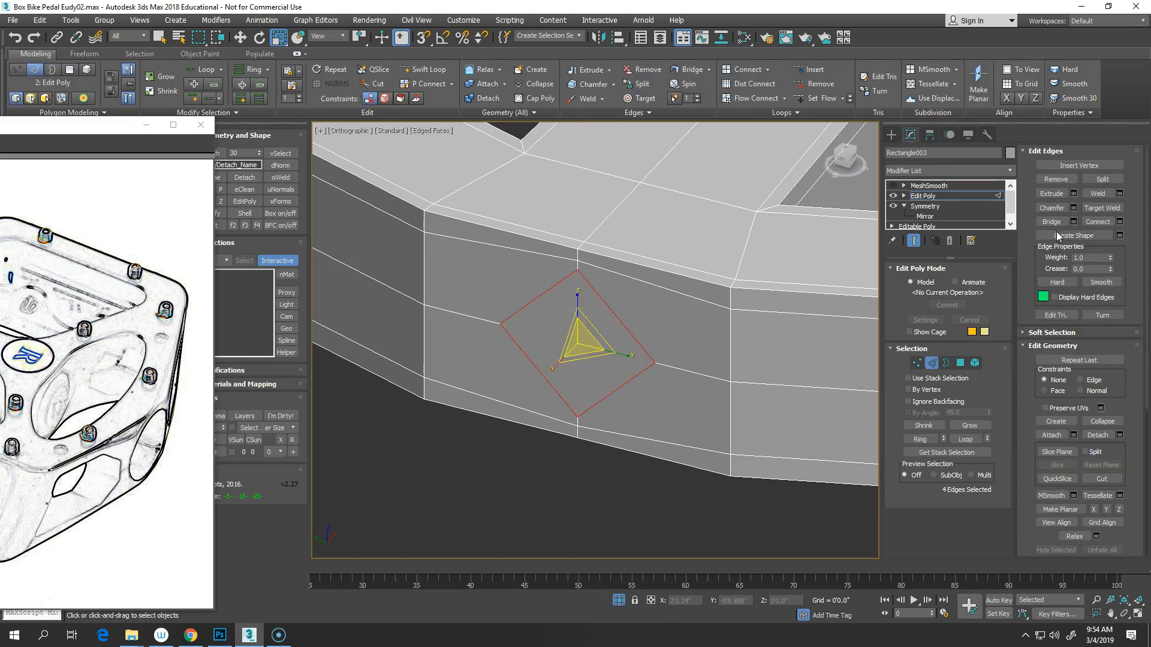
click(1097, 222)
- Scale the inner square up uniformly to form an octagon, and delete the five polygons inside it
right_click(547, 483)
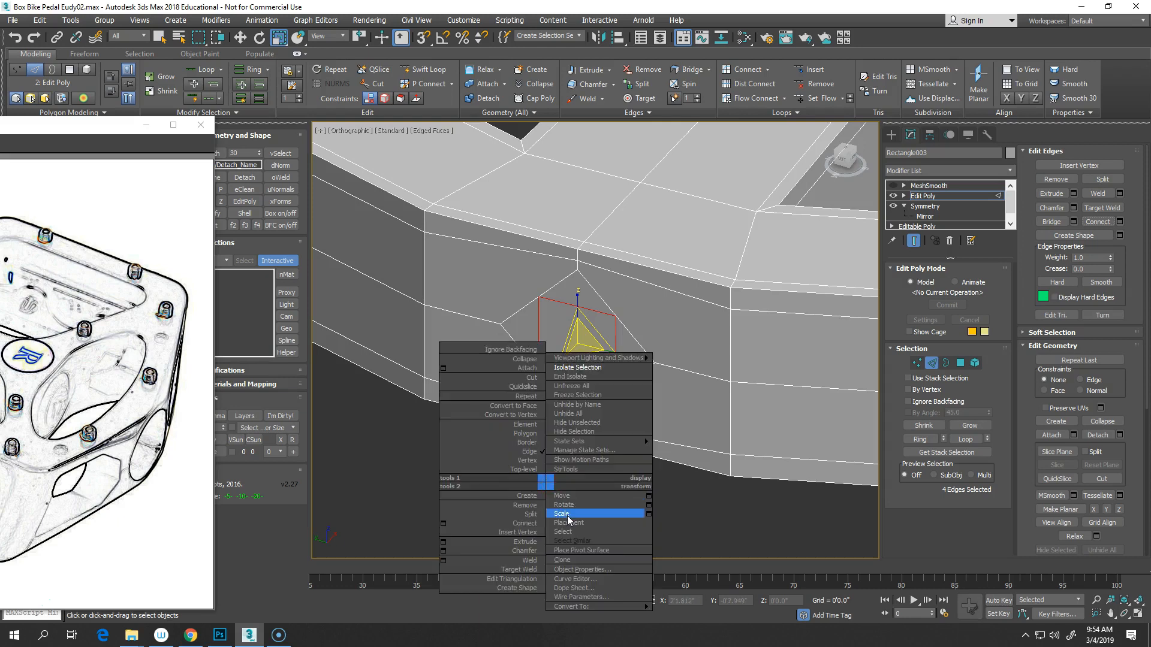
click(649, 514)
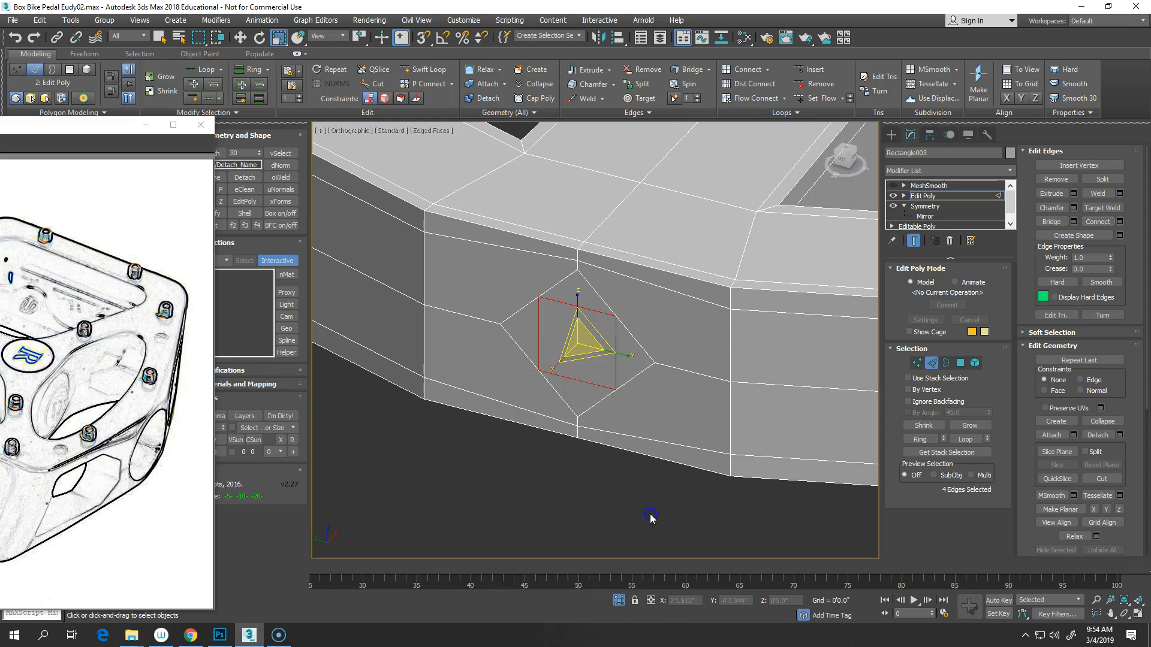
drag(564, 268, 453, 438)
click(461, 463)
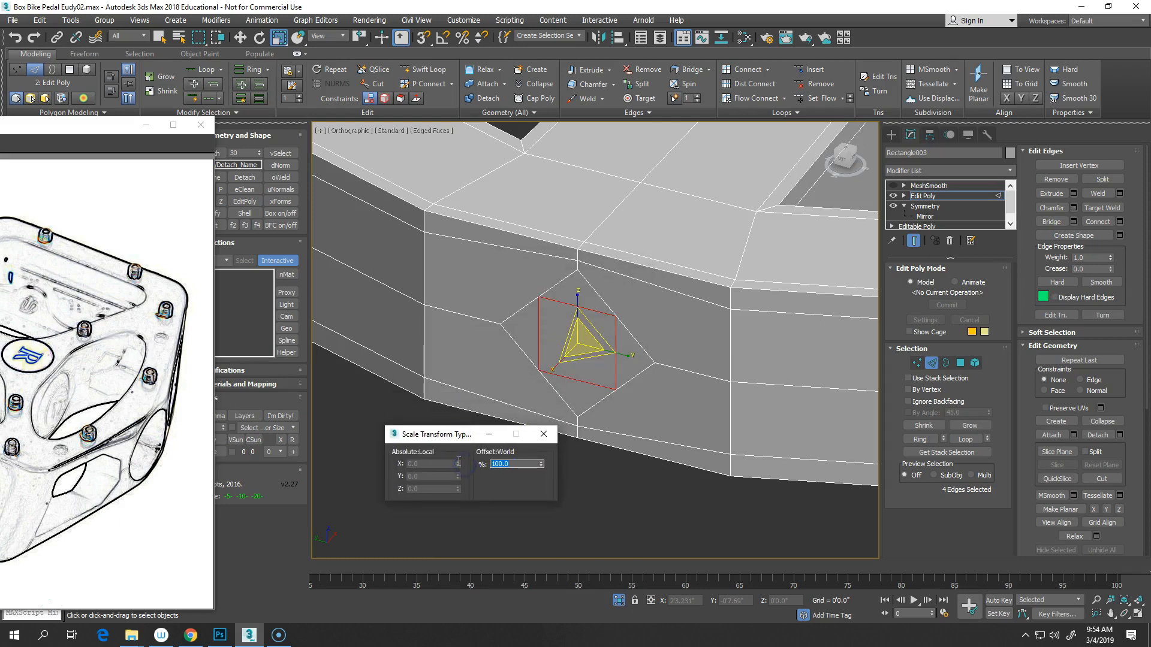
key(Return)
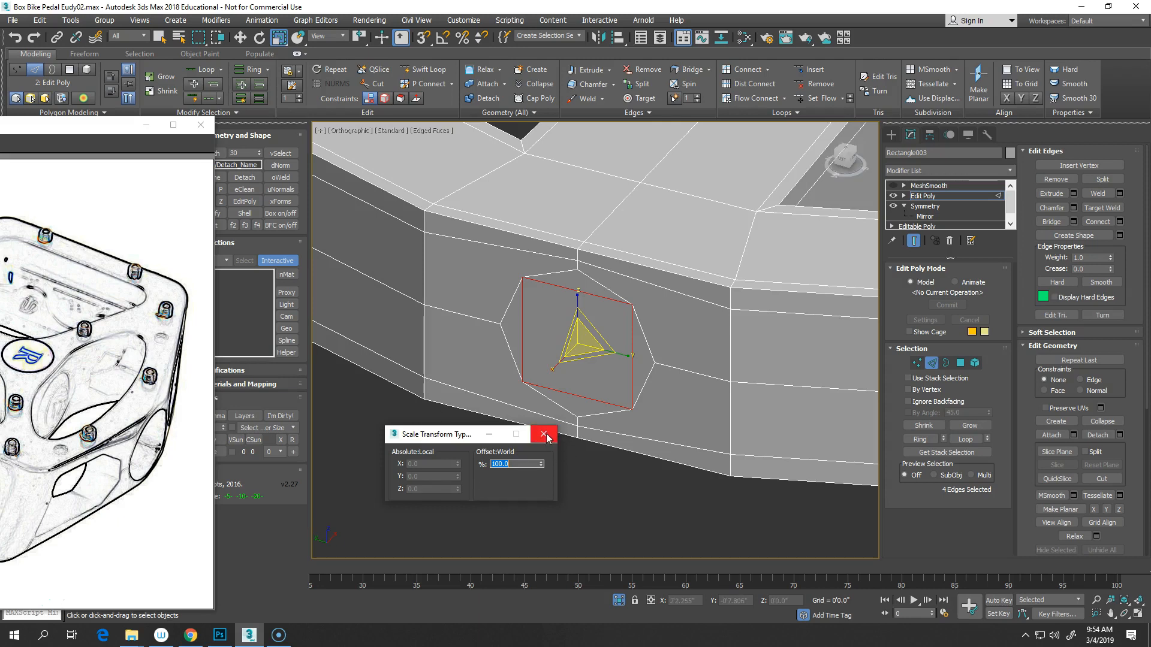
click(543, 435)
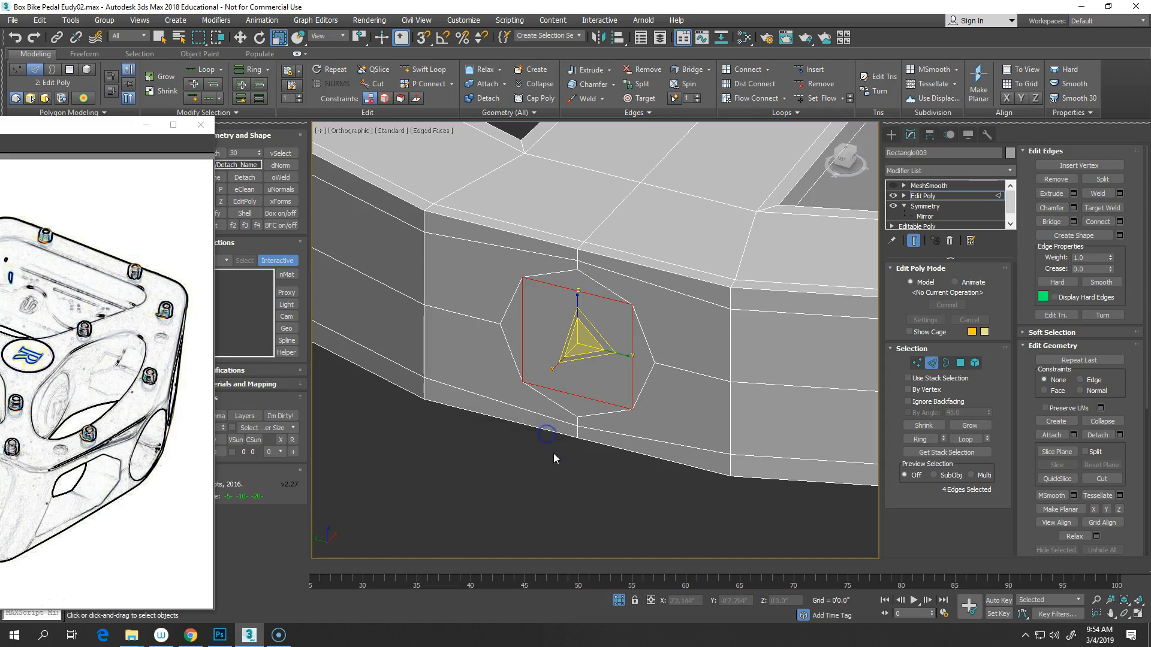
click(960, 363)
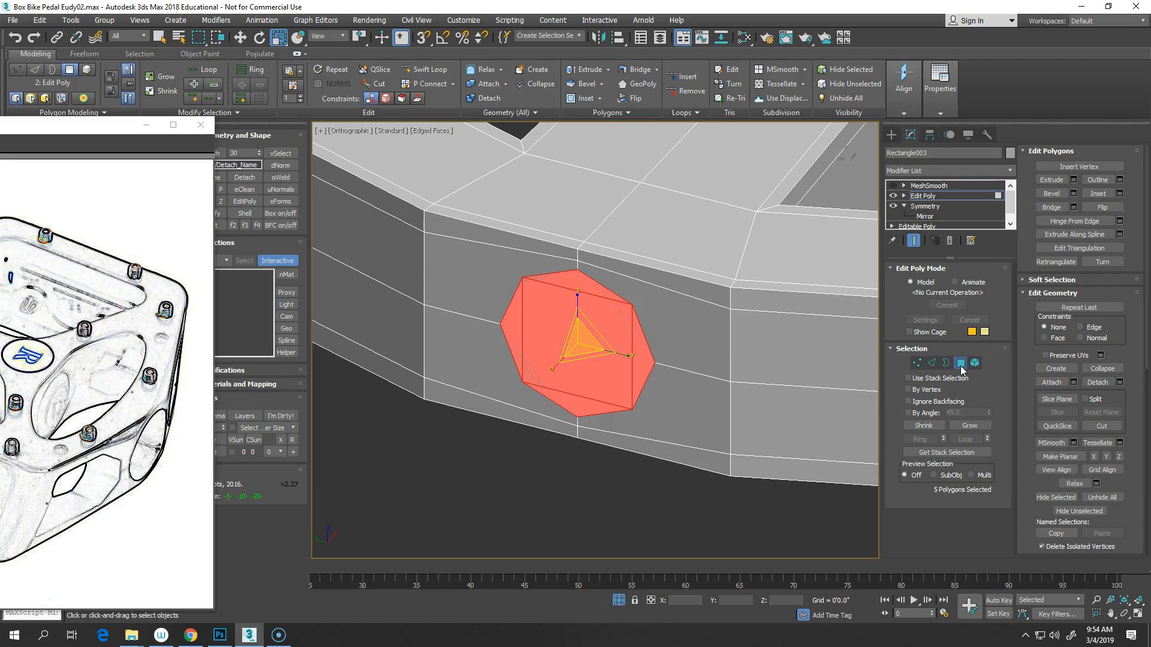
key(Delete)
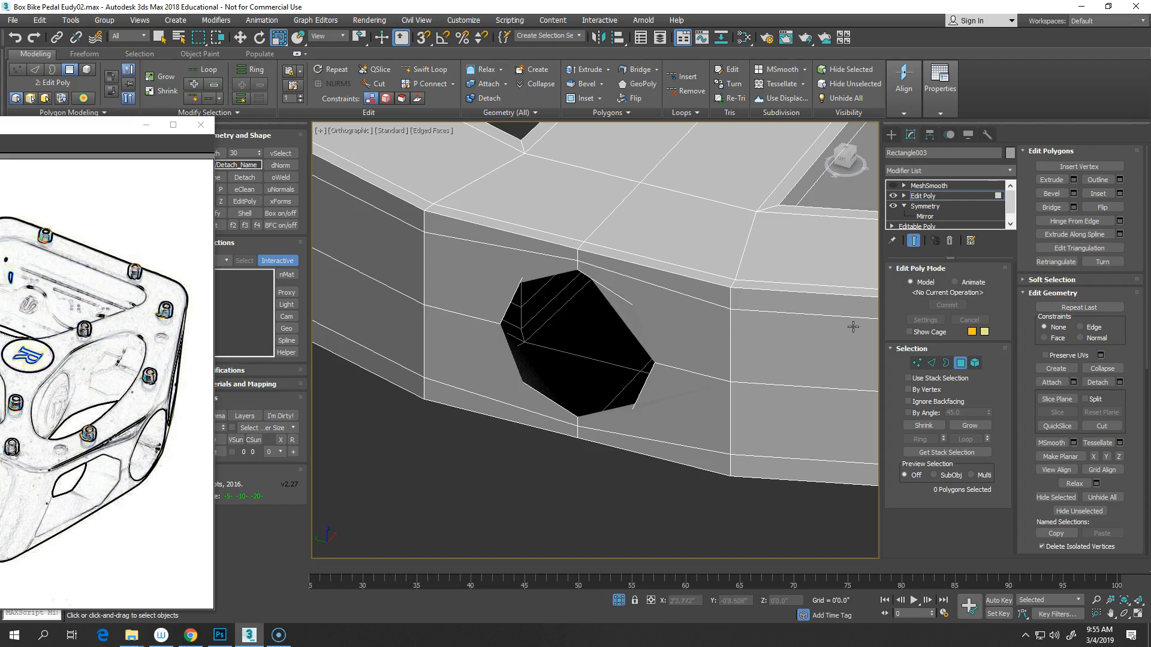
- Connect the octagonal hole's upper and lower right diagonal vertices to the nearest corner vertices of the surrounding face
click(916, 363)
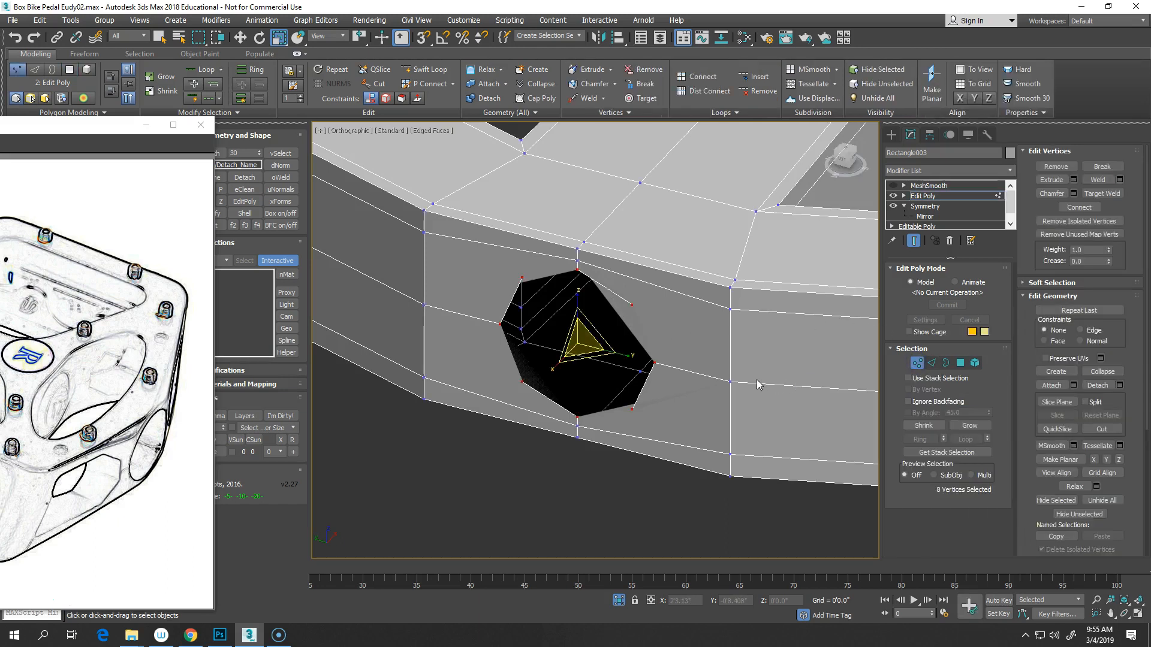
click(632, 305)
ctrl+click(730, 289)
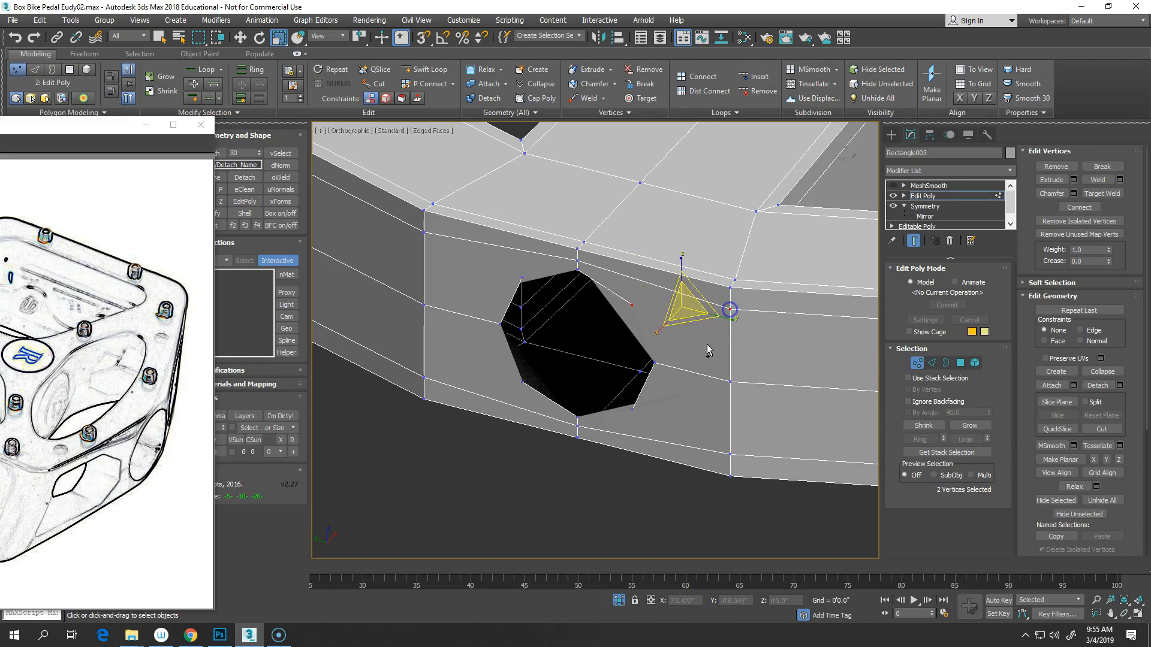
right_click(697, 353)
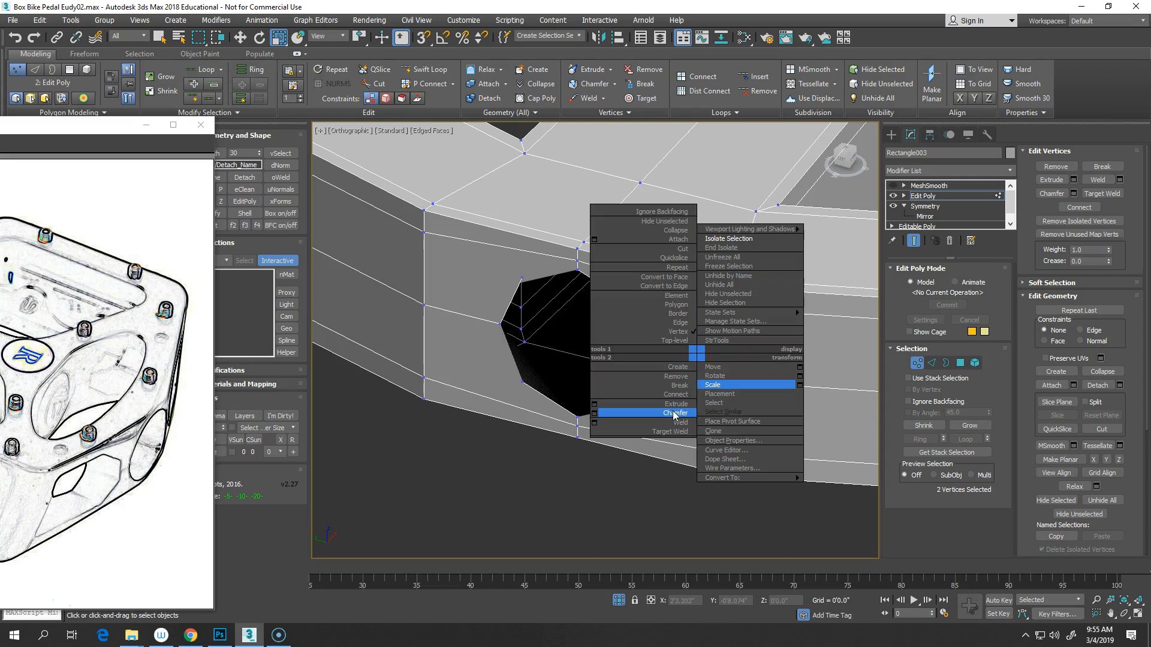
click(734, 455)
ctrl+click(732, 455)
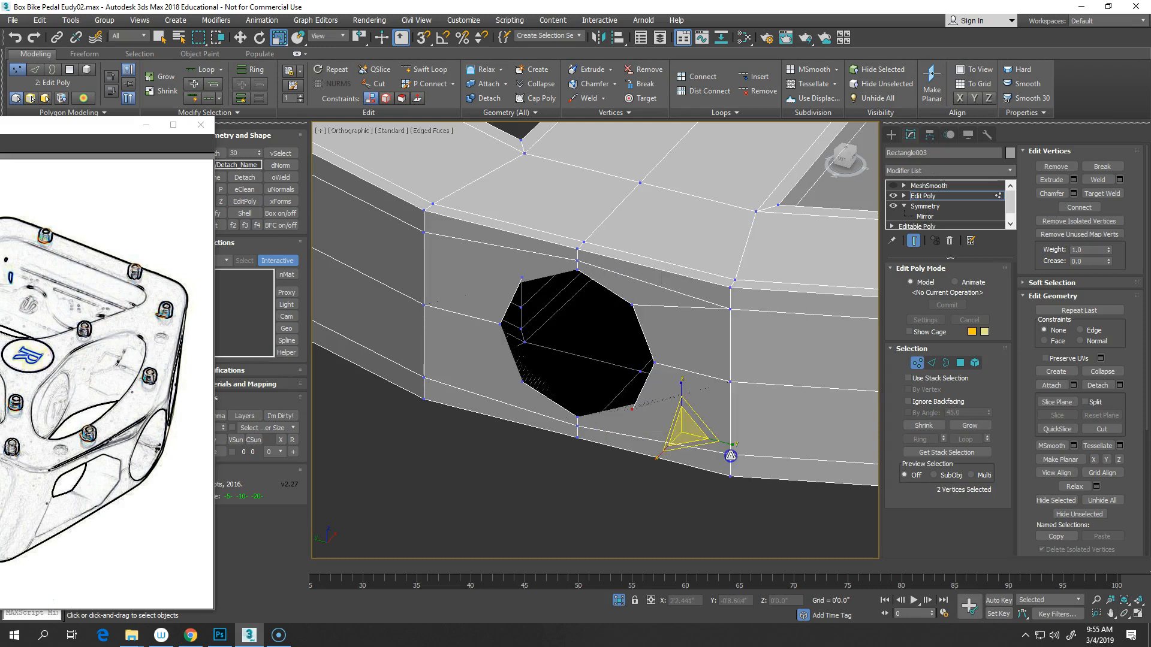
right_click(661, 426)
click(652, 468)
- Connect the octagonal hole's lower and upper left diagonal vertices to the nearest corner vertices of the surrounding face
click(522, 380)
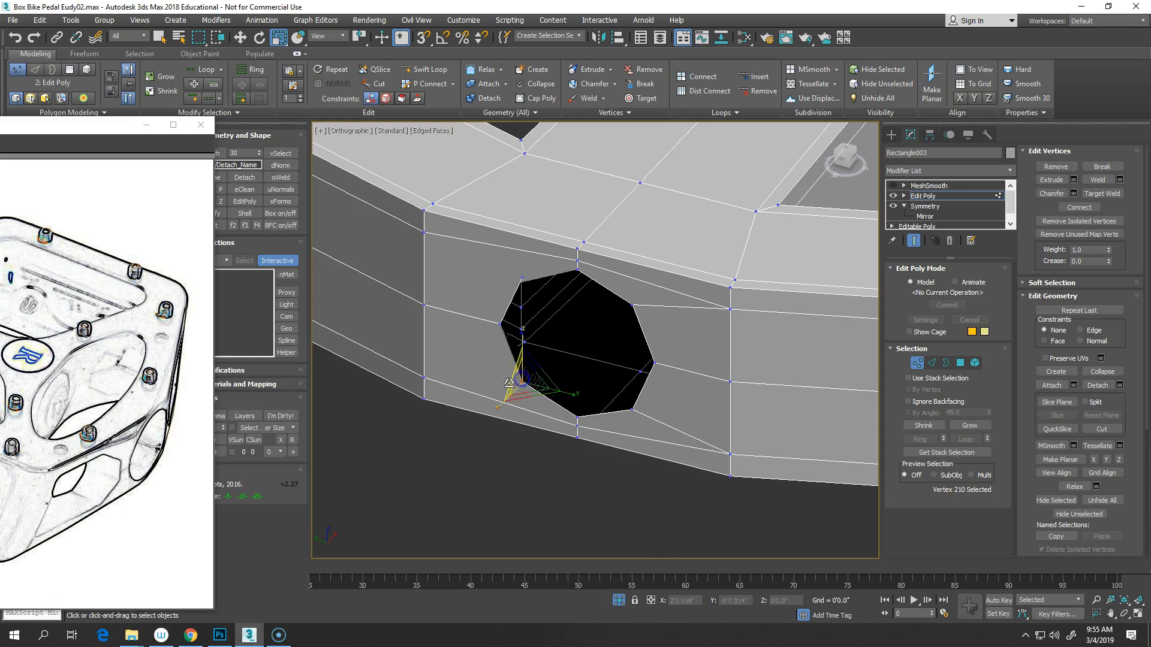
ctrl+click(425, 377)
right_click(425, 378)
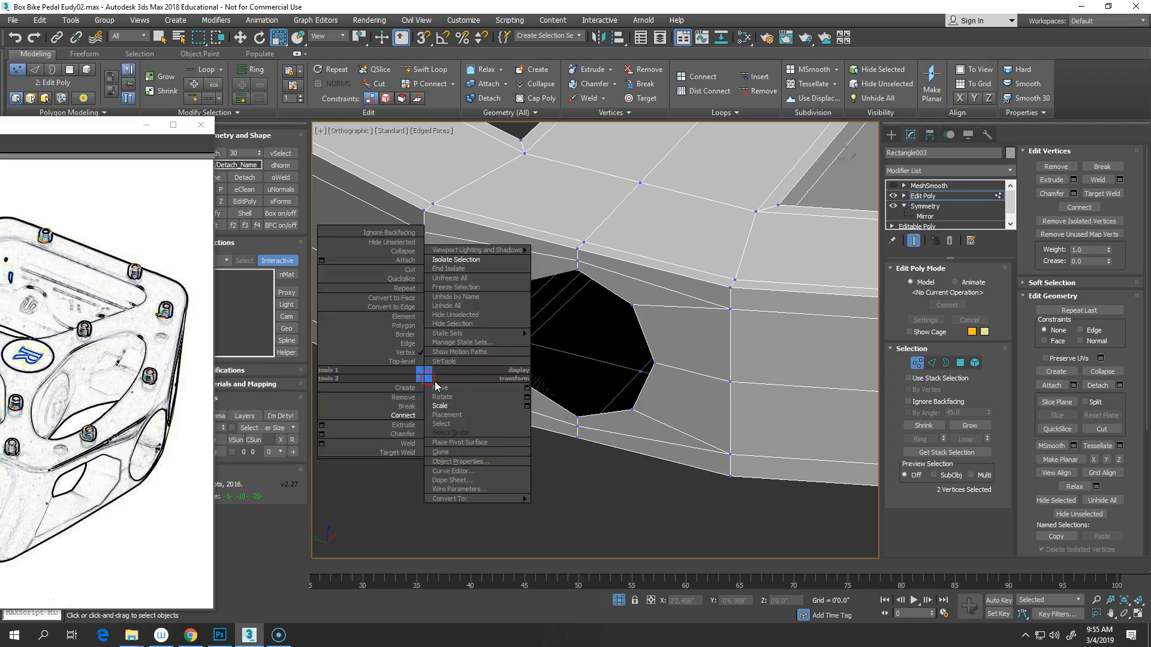
click(417, 420)
click(522, 278)
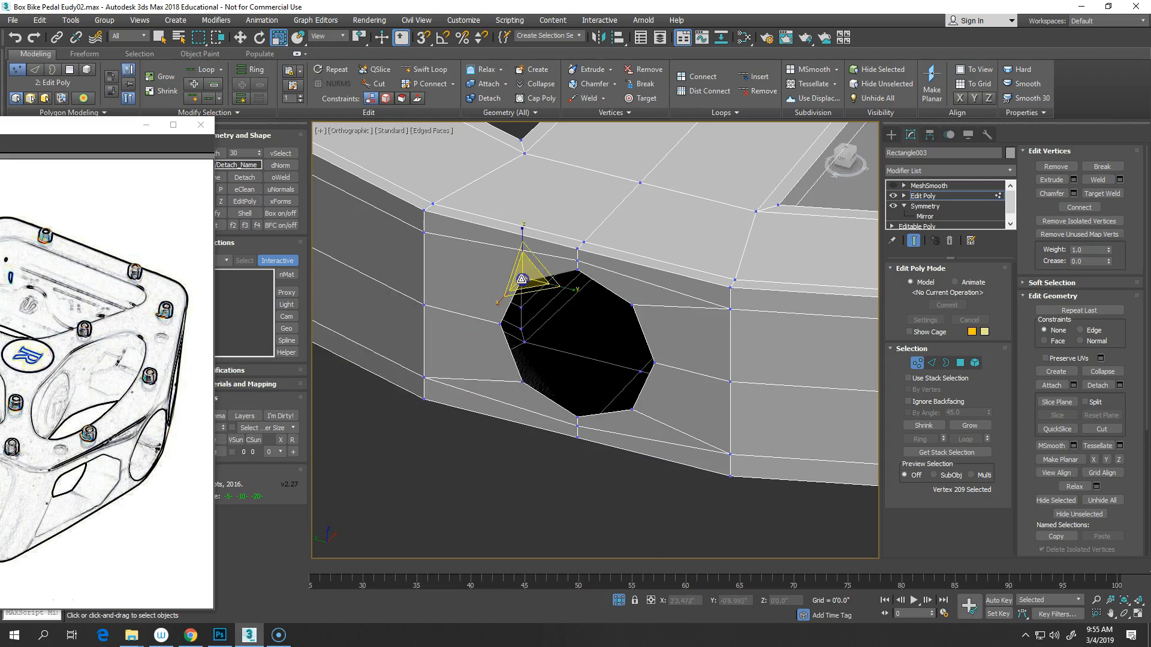
ctrl+click(424, 233)
right_click(438, 268)
click(446, 300)
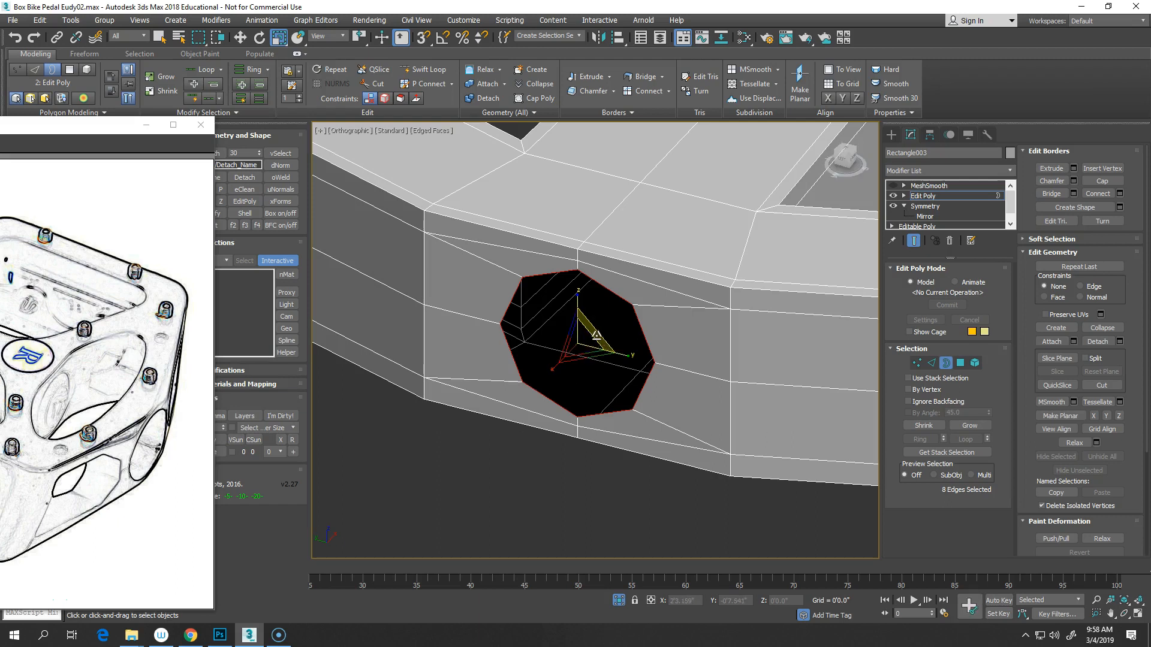
- Extrude the hole's border inward as a narrow ring, outward by a thin support step, and outward again into a short collar
shift+drag(596, 335, 593, 338)
key(w)
alt+middle_drag(680, 394, 650, 415)
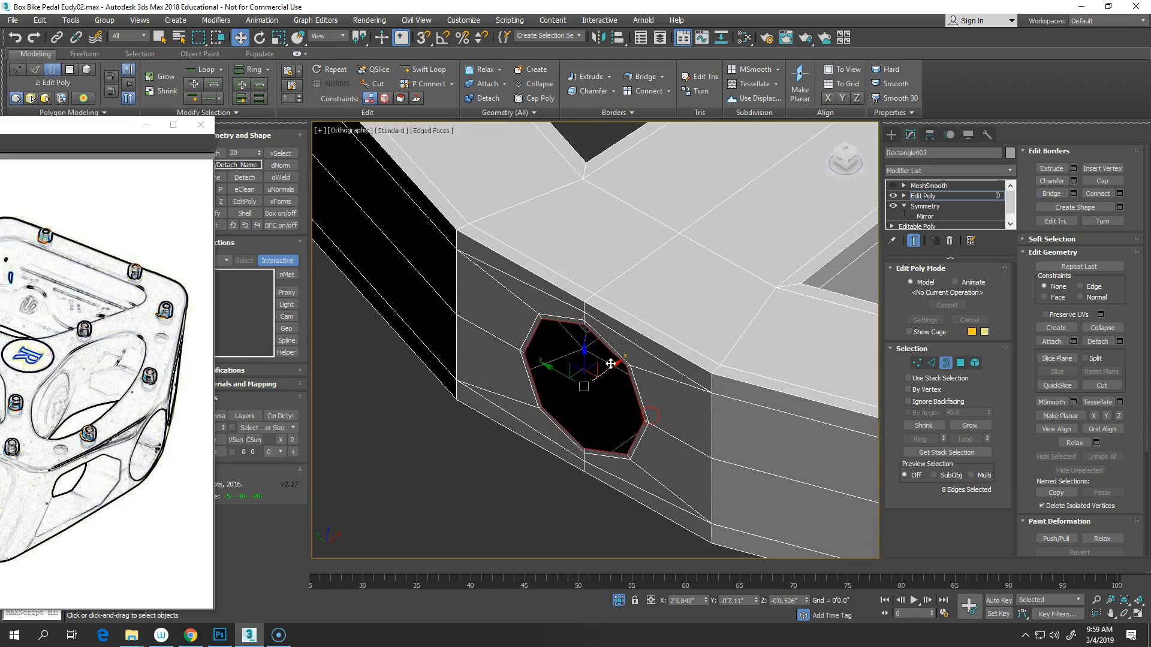
shift+drag(615, 364, 608, 366)
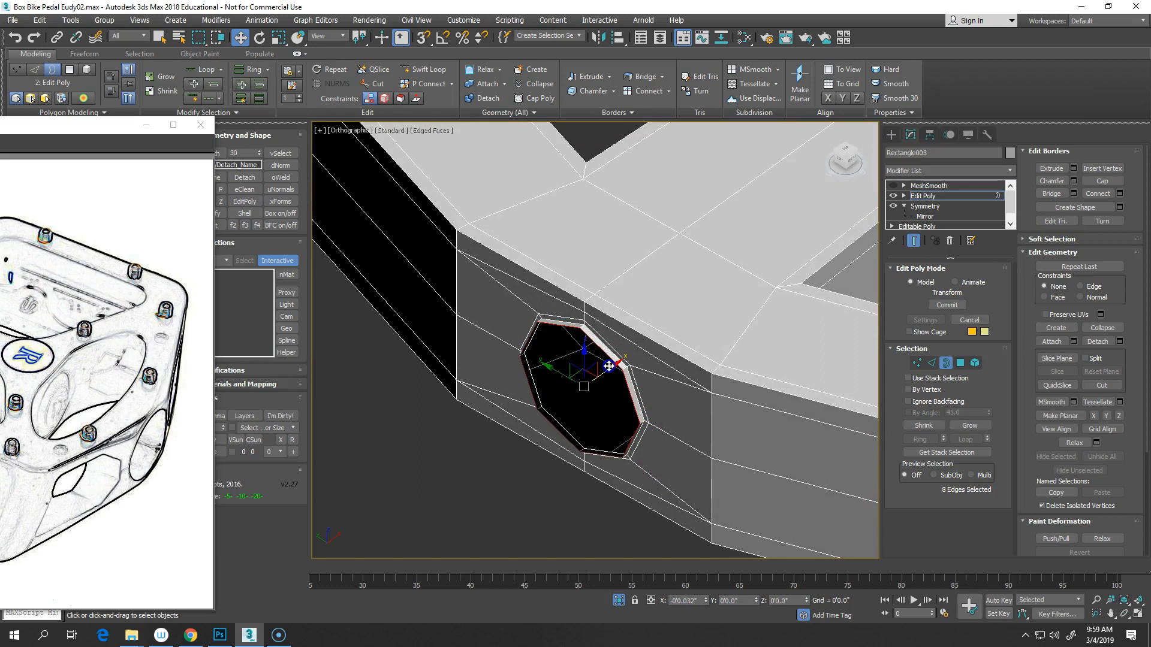
shift+drag(608, 366, 609, 368)
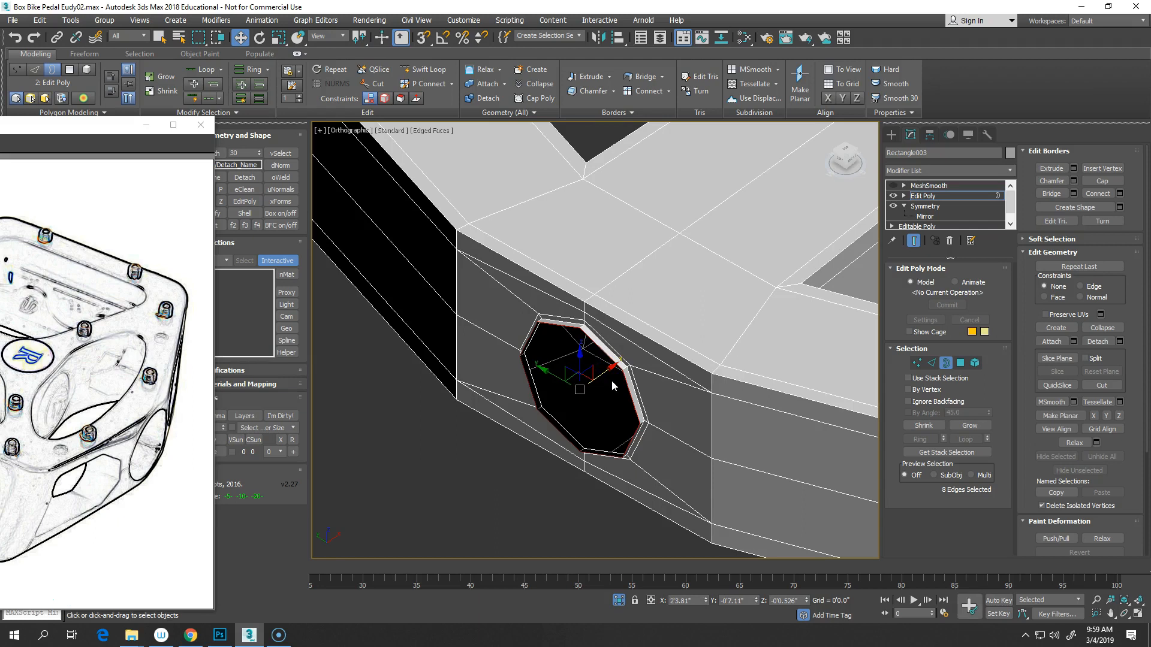
shift+drag(611, 380, 558, 405)
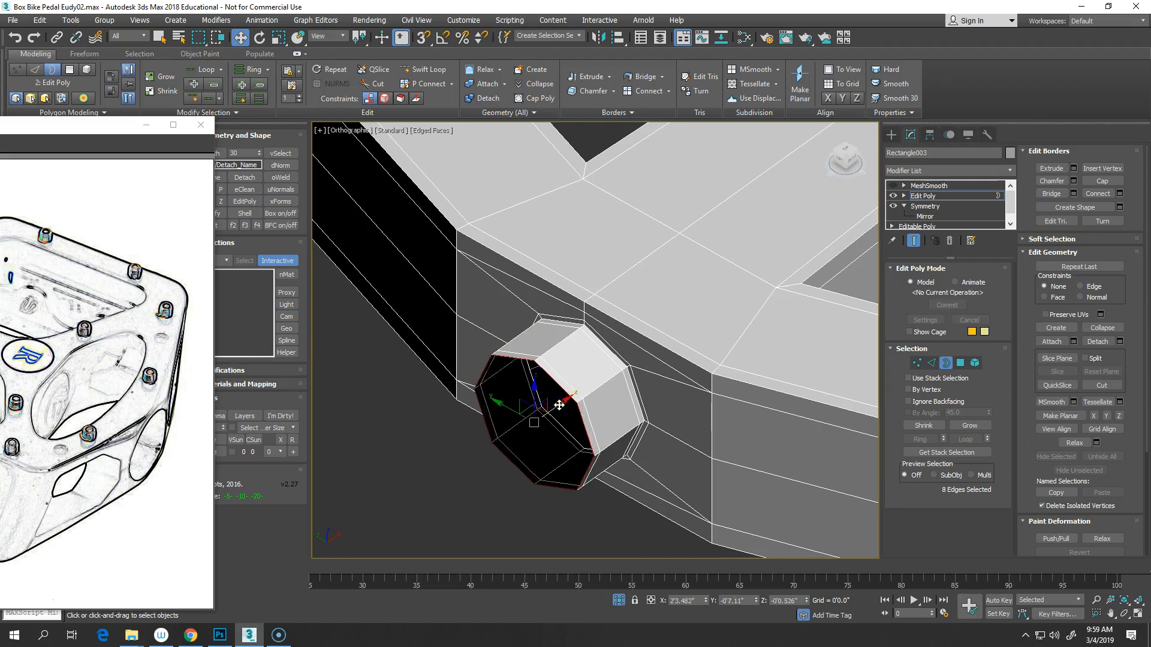
- Extrude the collar's outer border inward into a narrow rim, and push the border about 0.255 inch back into the collar
right_click(558, 405)
click(574, 433)
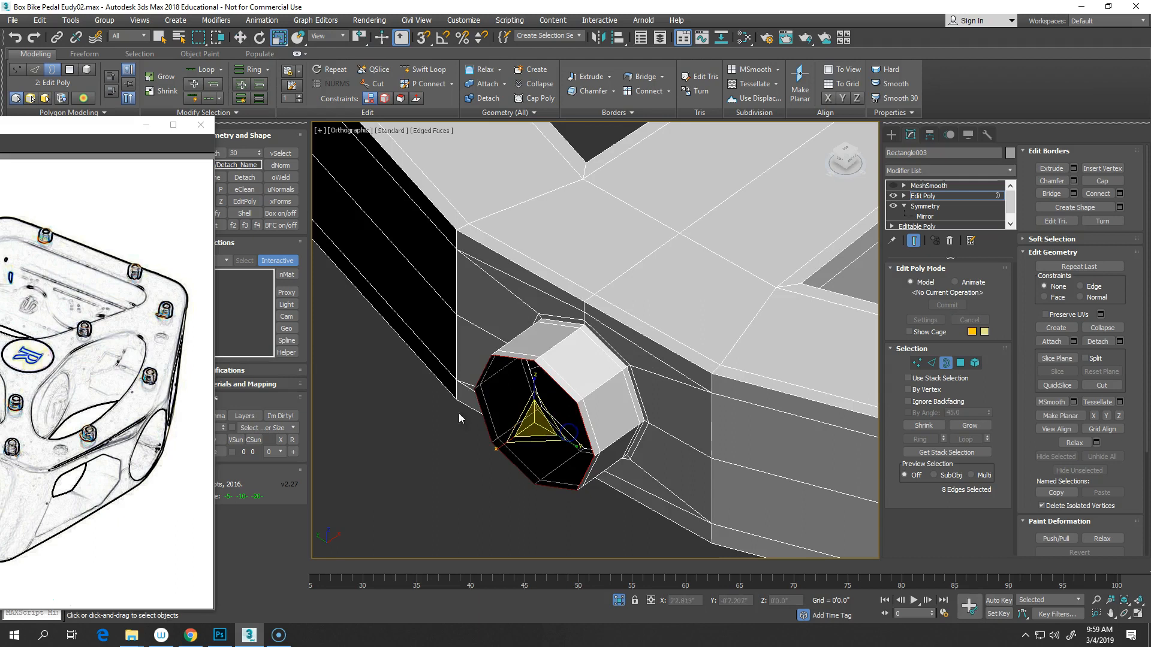
shift+drag(540, 405, 541, 420)
right_click(542, 420)
click(547, 430)
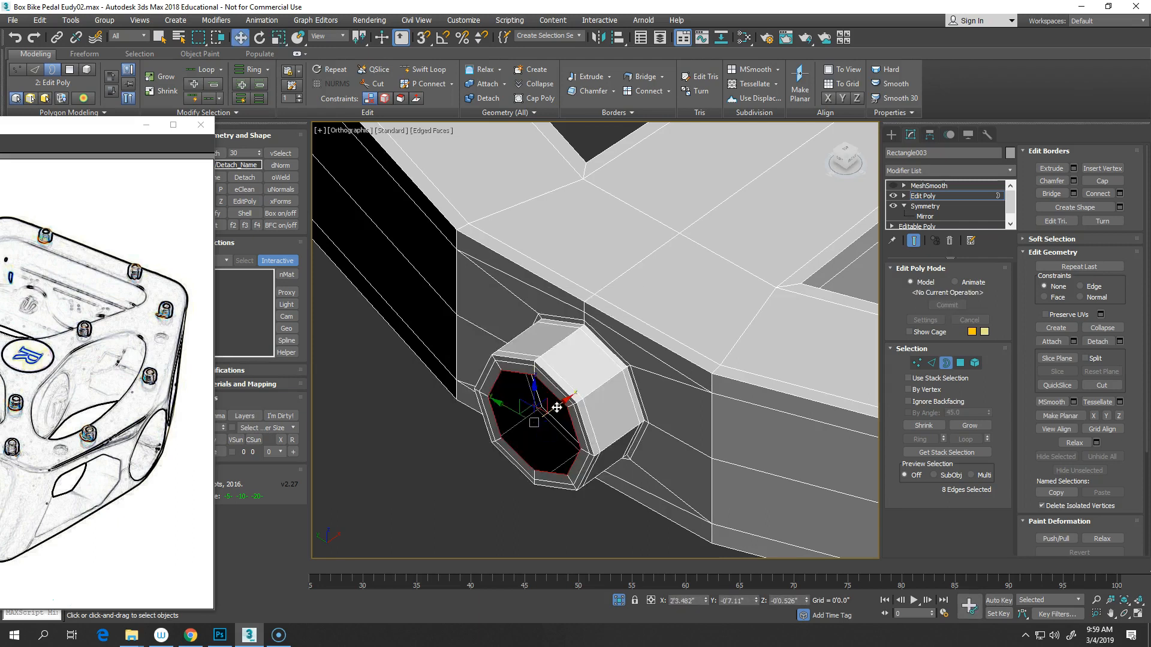
drag(557, 407, 608, 387)
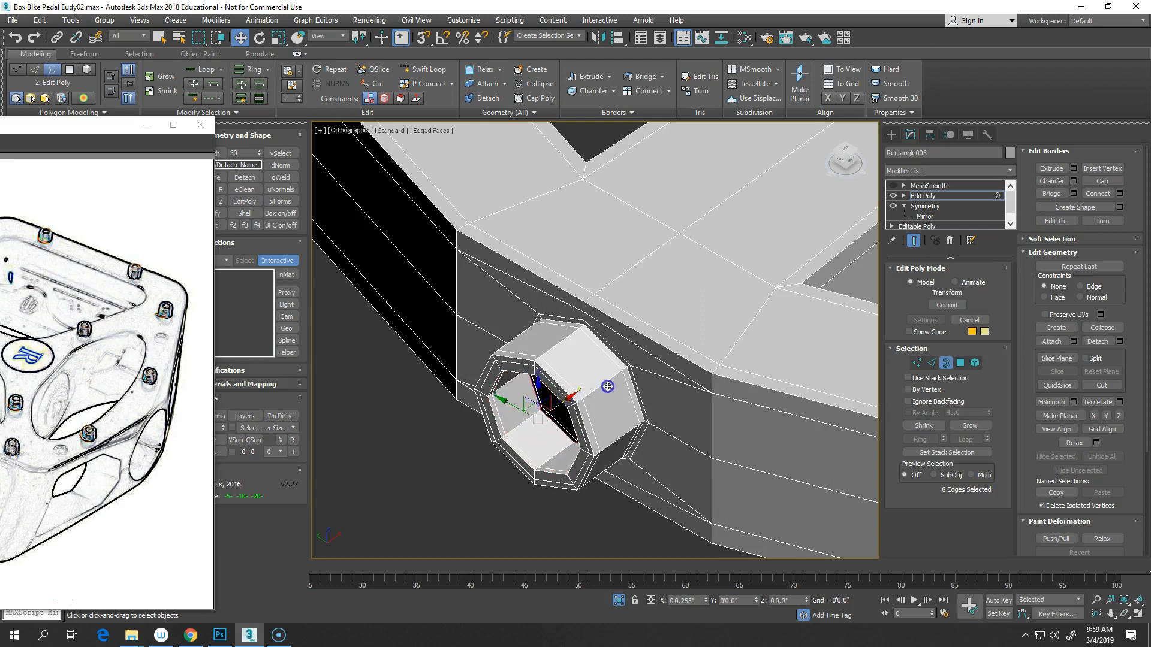
- Return to the whole object, turn MeshSmooth back on, and inspect the smoothed pedal in perspective from several sides
click(946, 363)
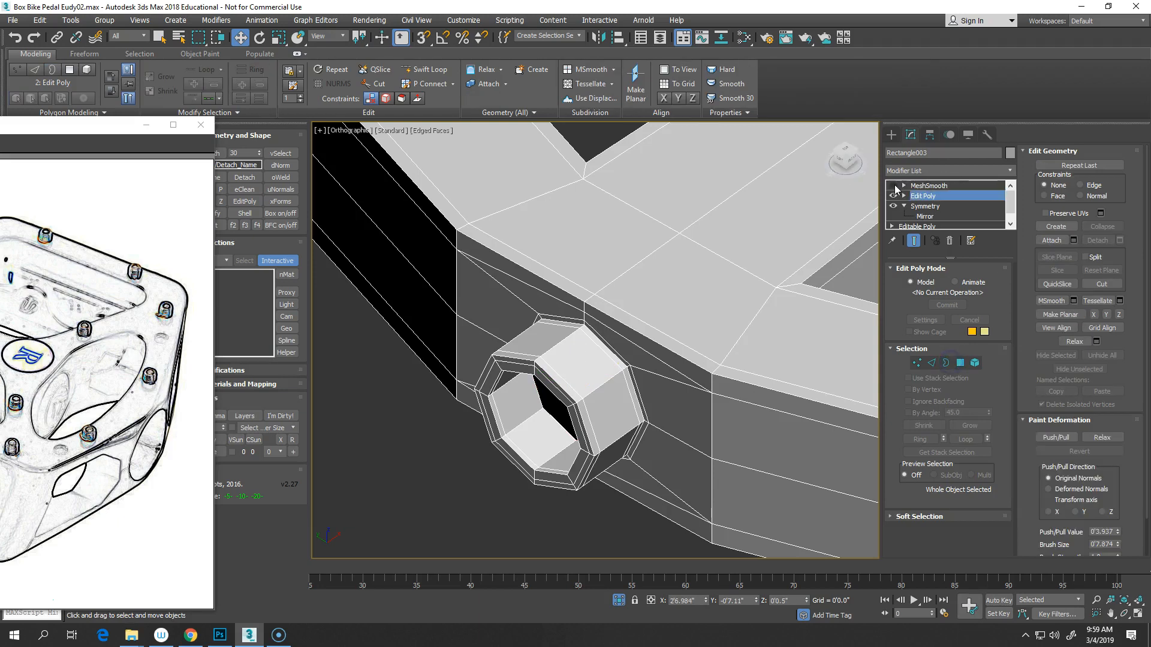
click(893, 185)
click(929, 186)
scroll(650, 420, down, 3)
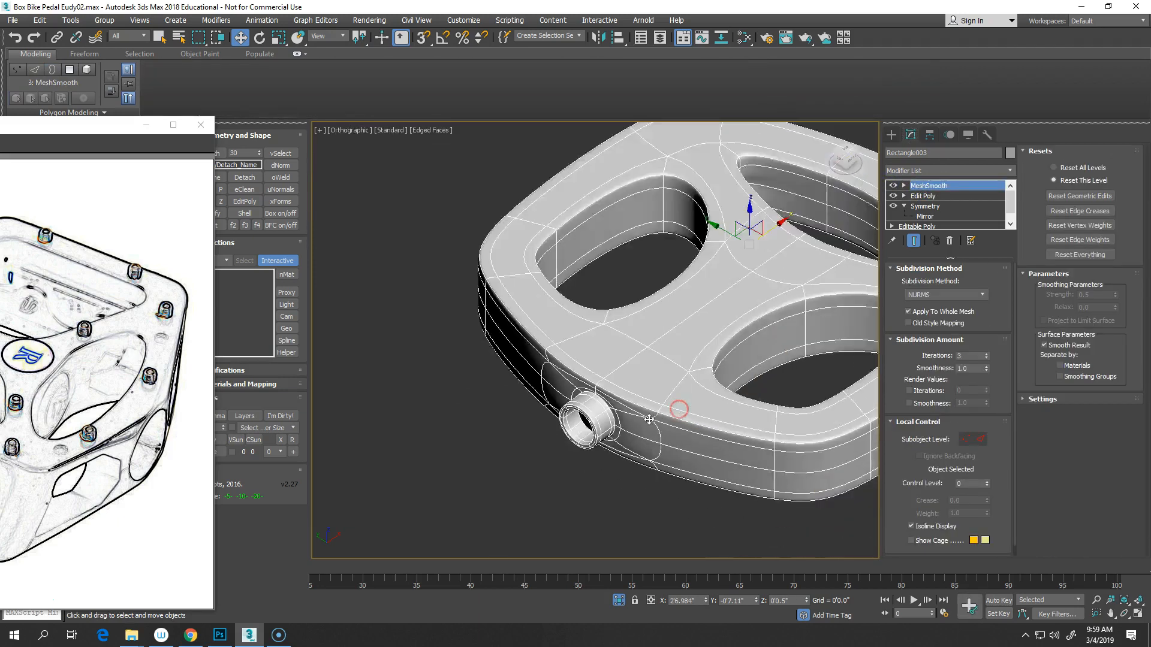
scroll(649, 420, down, 2)
alt+middle_drag(675, 446, 634, 465)
key(p)
mouse_move(709, 386)
alt+middle_down()
mouse_move(681, 397)
mouse_move(693, 437)
mouse_move(712, 342)
mouse_move(668, 424)
mouse_move(552, 410)
mouse_move(514, 388)
mouse_move(468, 408)
mouse_move(570, 391)
alt+middle_up()
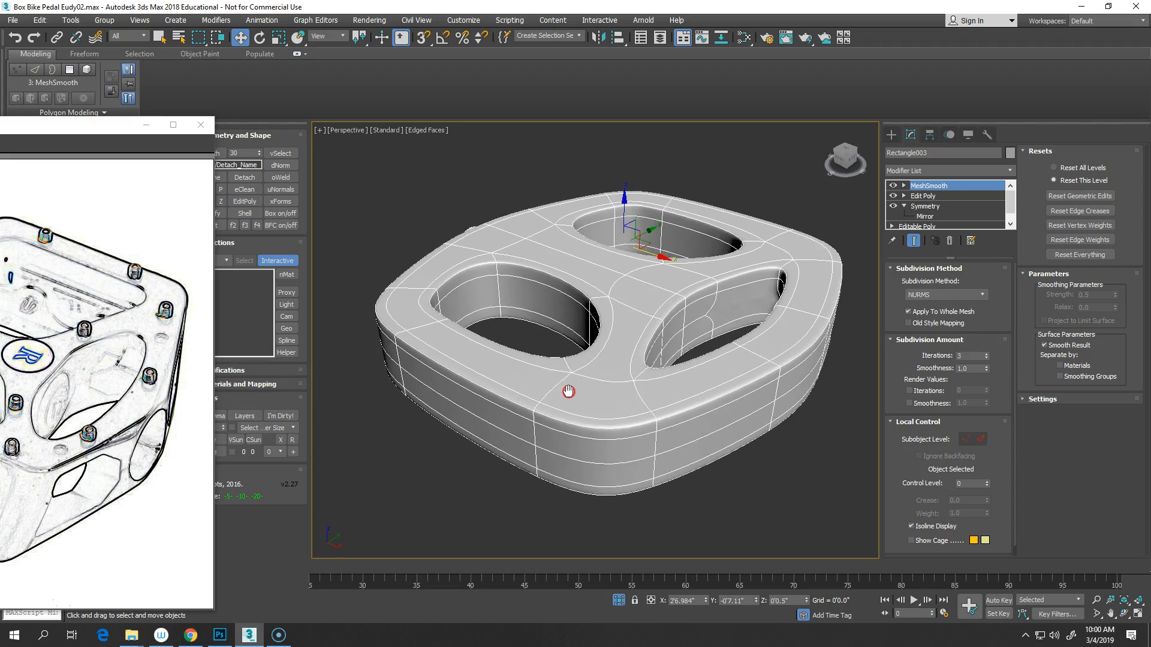
- Bring the reference image fully into view to compare it with the smoothed pedal, and minimise it
click(129, 129)
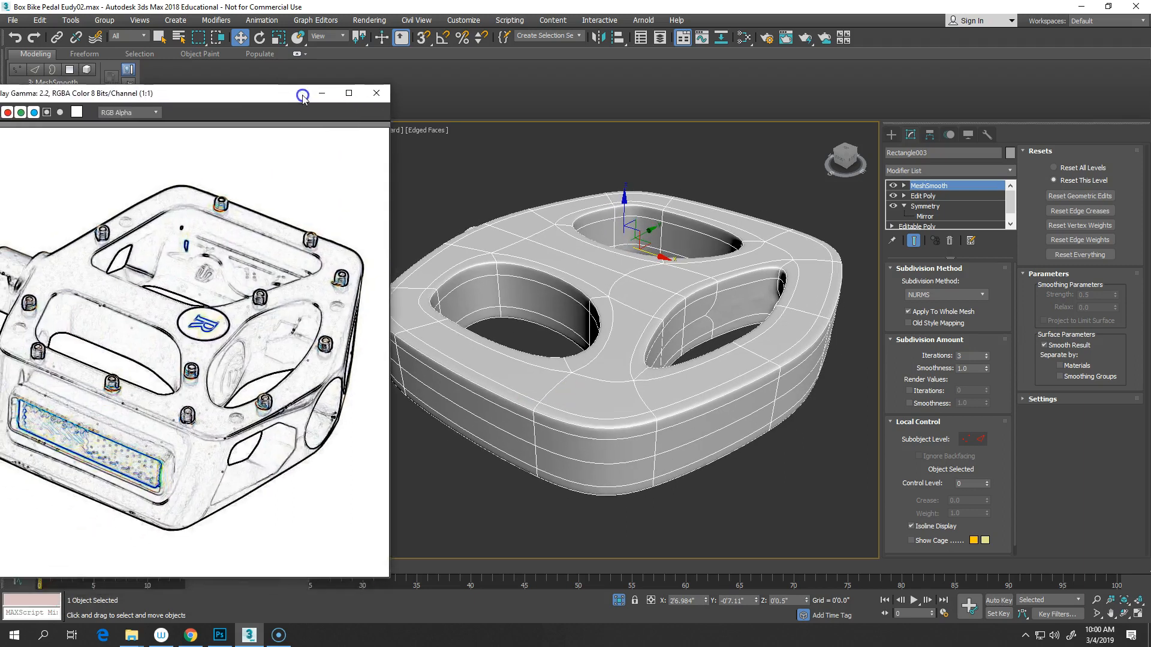
click(313, 97)
scroll(468, 375, down, 3)
middle_drag(468, 374, 488, 360)
alt+middle_drag(488, 360, 547, 354)
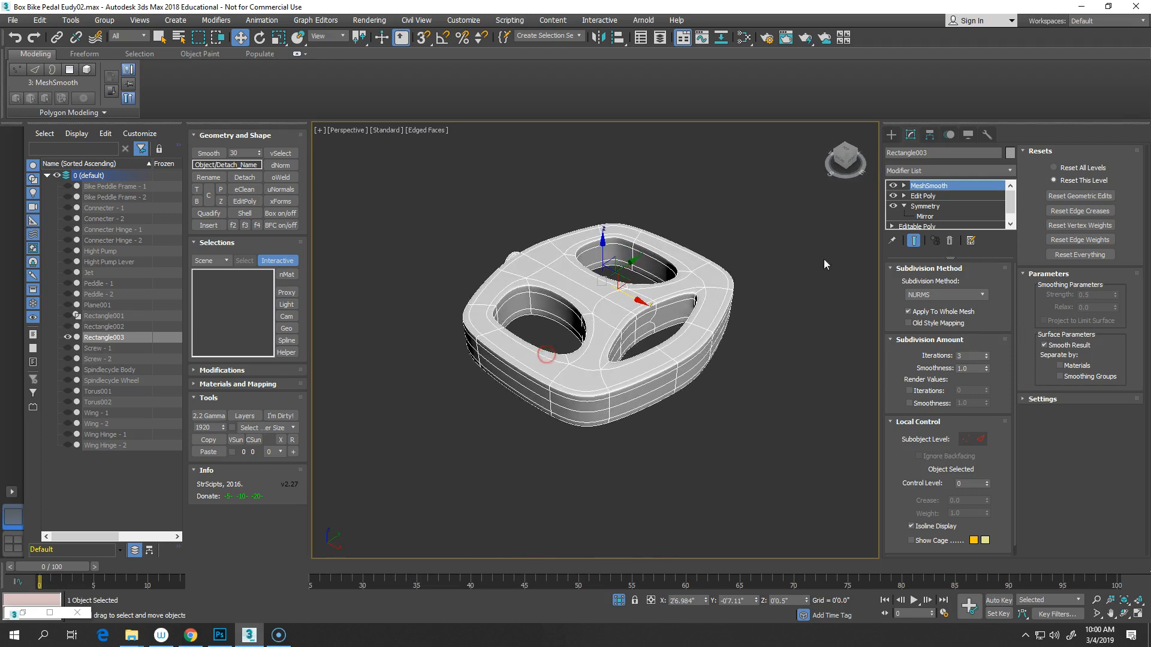
- Unhide the original Peddle - 1 object in the scene list so it shows together with the new pedal body
click(696, 400)
middle_drag(634, 400, 646, 415)
click(48, 176)
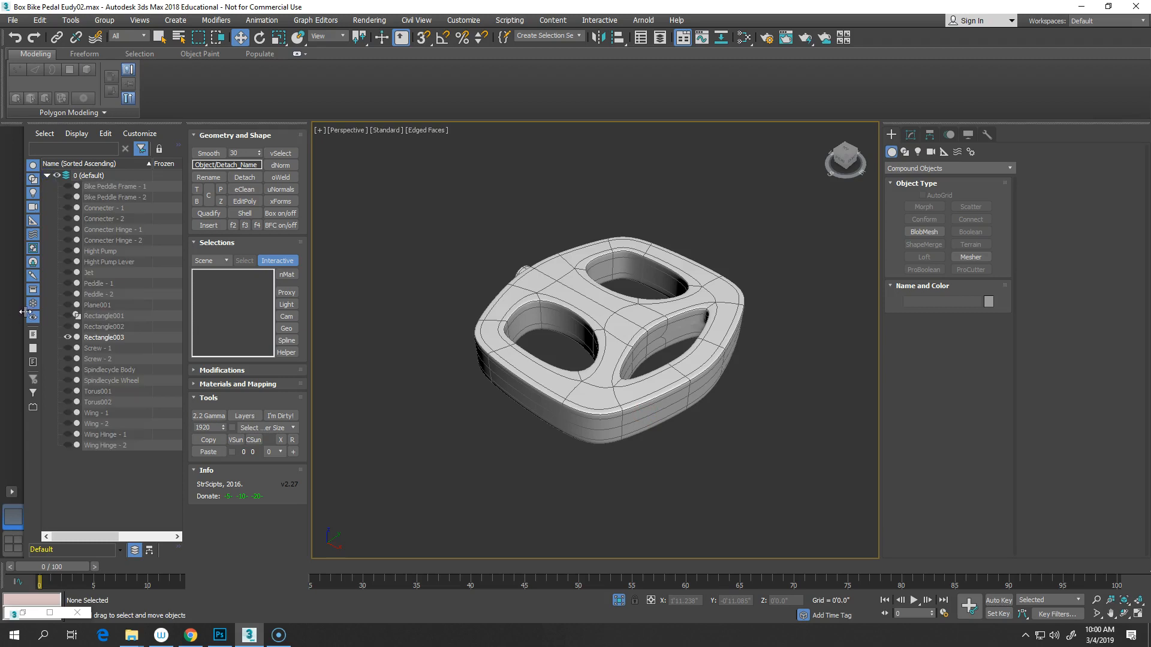
click(94, 283)
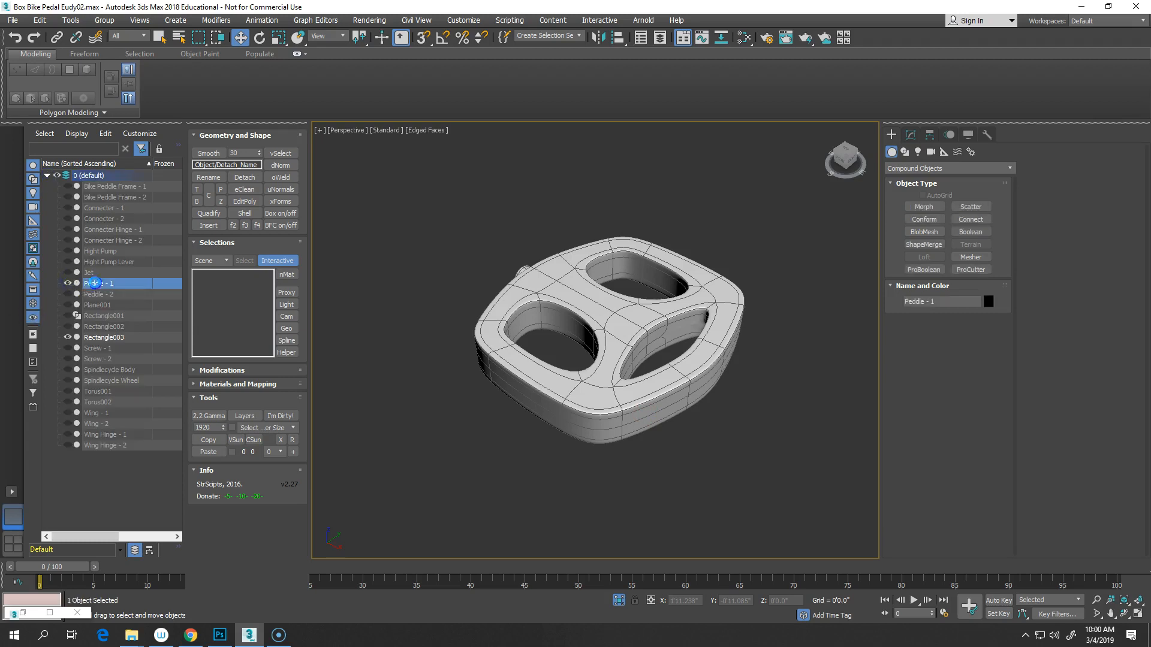
scroll(653, 433, down, 5)
- Move the new pedal body next to Peddle - 1 in the top view, and raise it level with it in the front view
drag(650, 409, 563, 293)
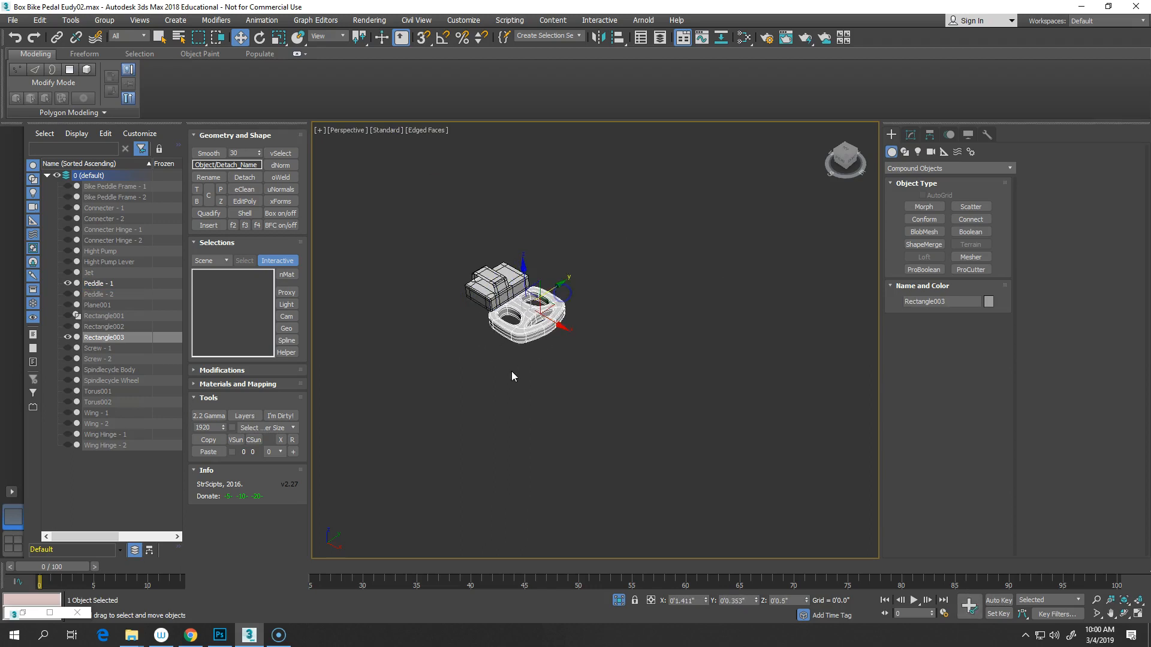
key(t)
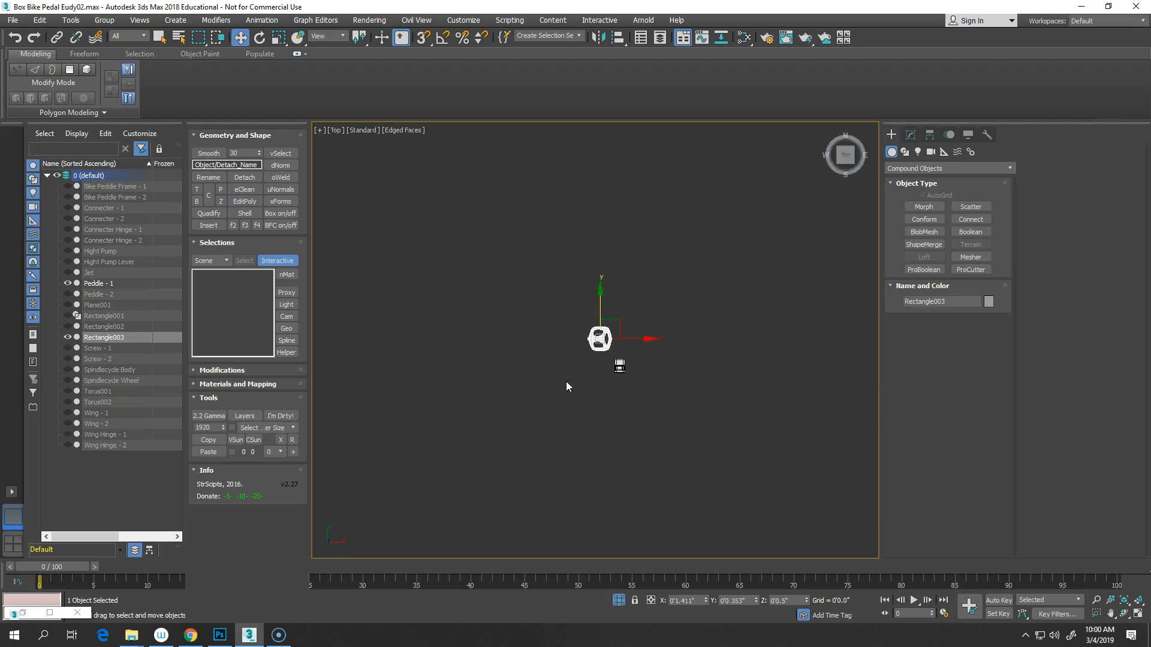
drag(645, 324, 646, 367)
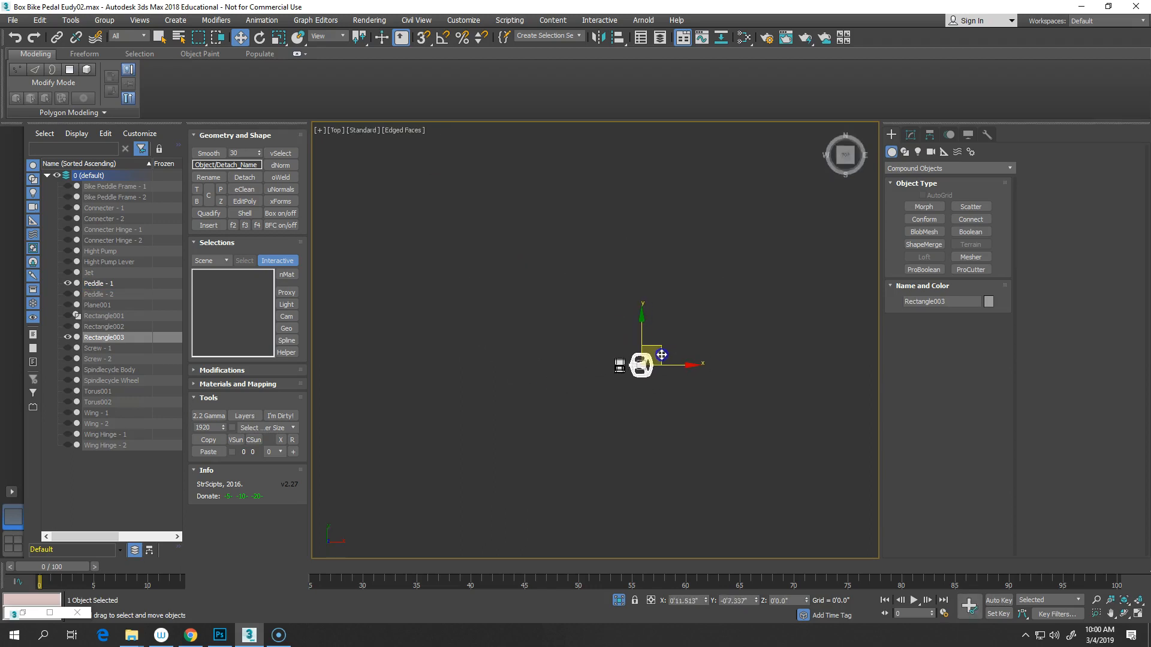
key(f)
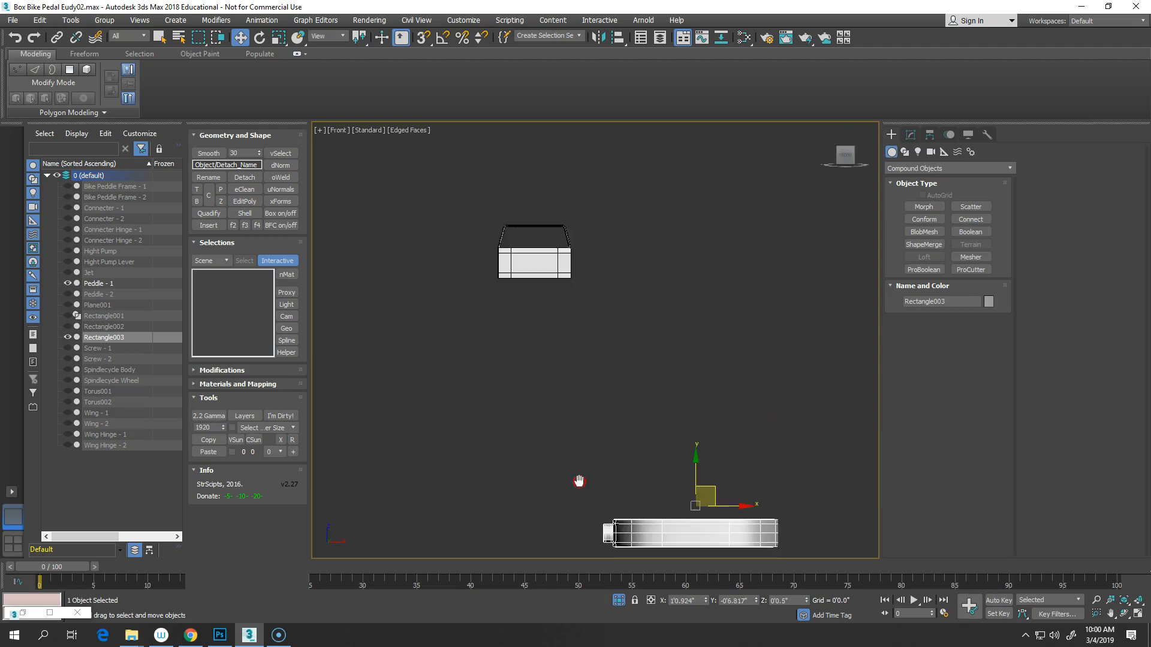
drag(658, 476, 632, 203)
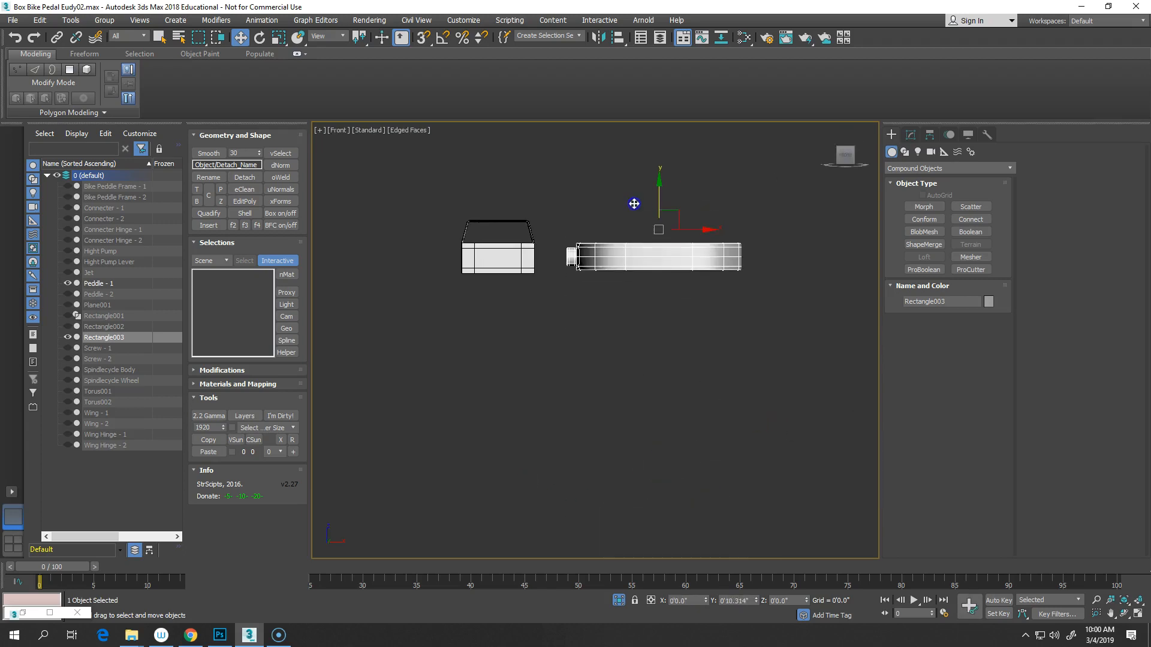
- Compare the new pedal body with the original pedal side by side in perspective, including in an enlarged viewport
alt+middle_drag(627, 310, 601, 364)
drag(419, 174, 794, 360)
scroll(701, 415, up, 2)
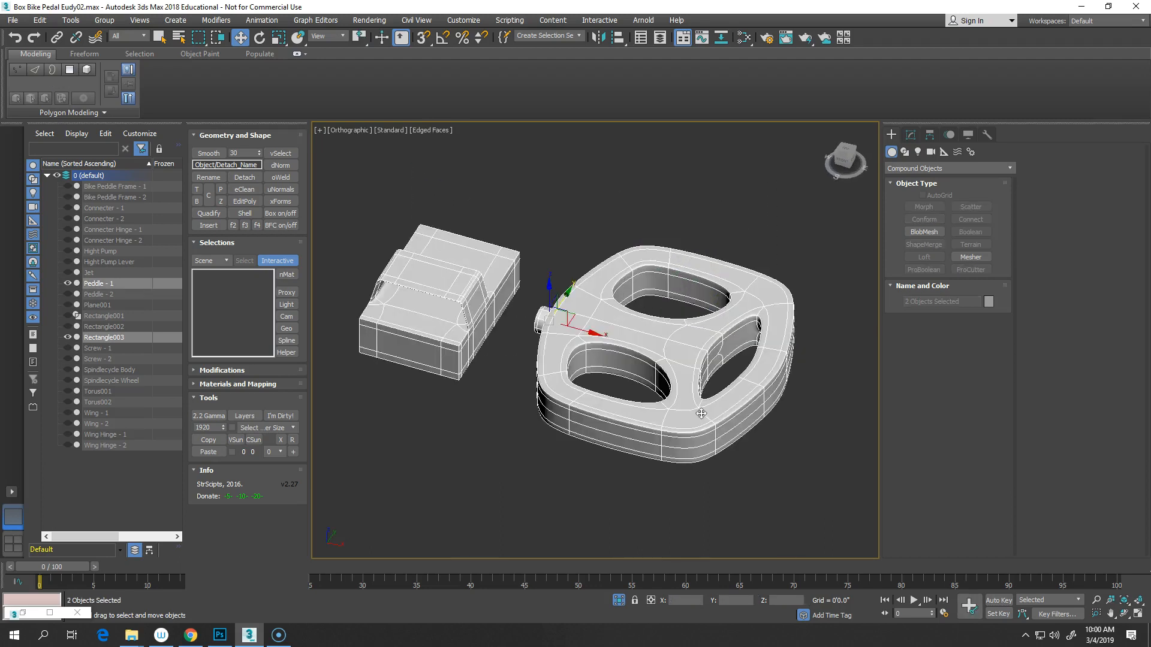
key(p)
scroll(700, 413, down, 5)
middle_drag(699, 413, 656, 367)
scroll(663, 372, up, 3)
middle_drag(656, 366, 647, 383)
click(501, 432)
key(ctrl+x)
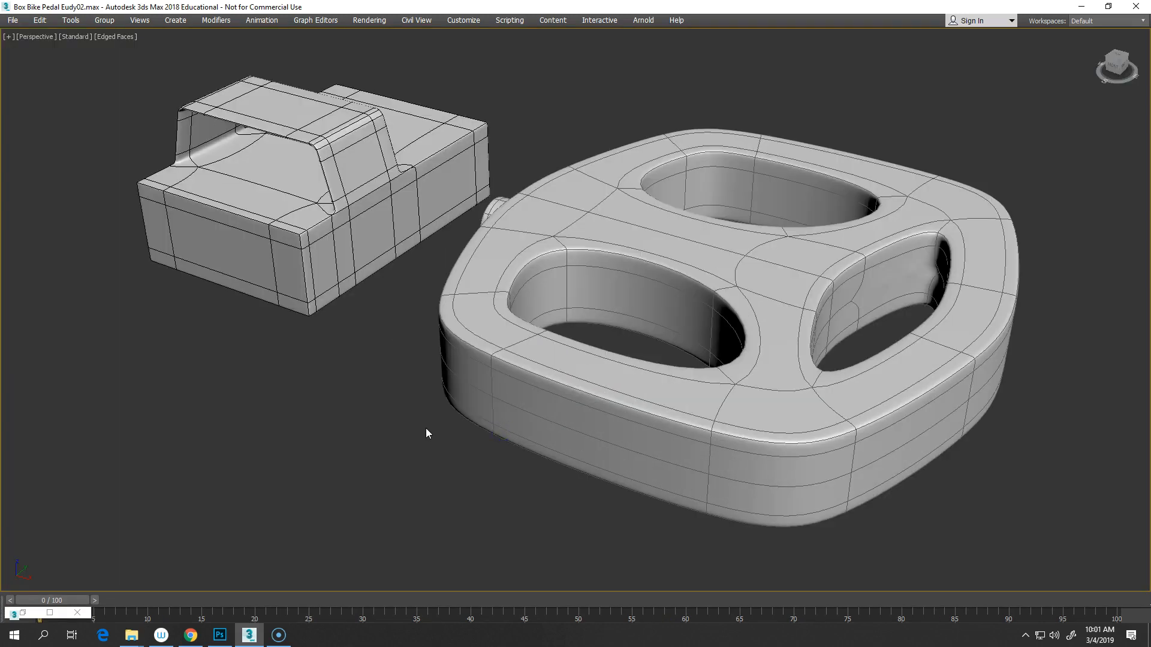
key(ctrl+x)
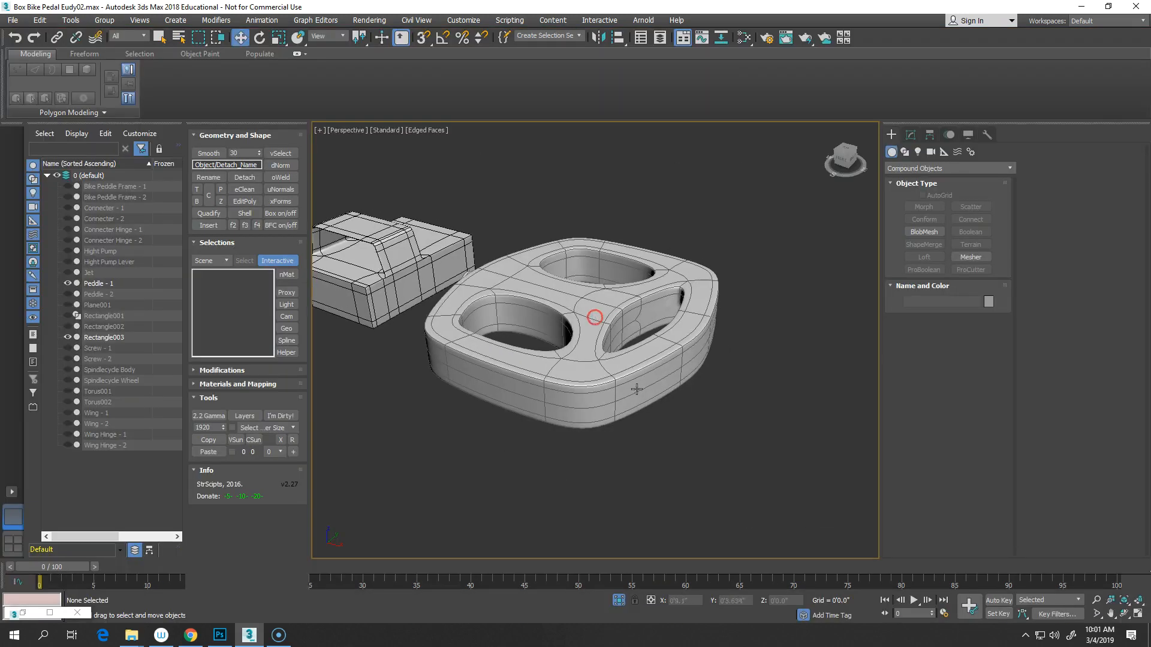
- Select the new pedal body and turn off its MeshSmooth modifier to expose the low-poly mesh
click(661, 352)
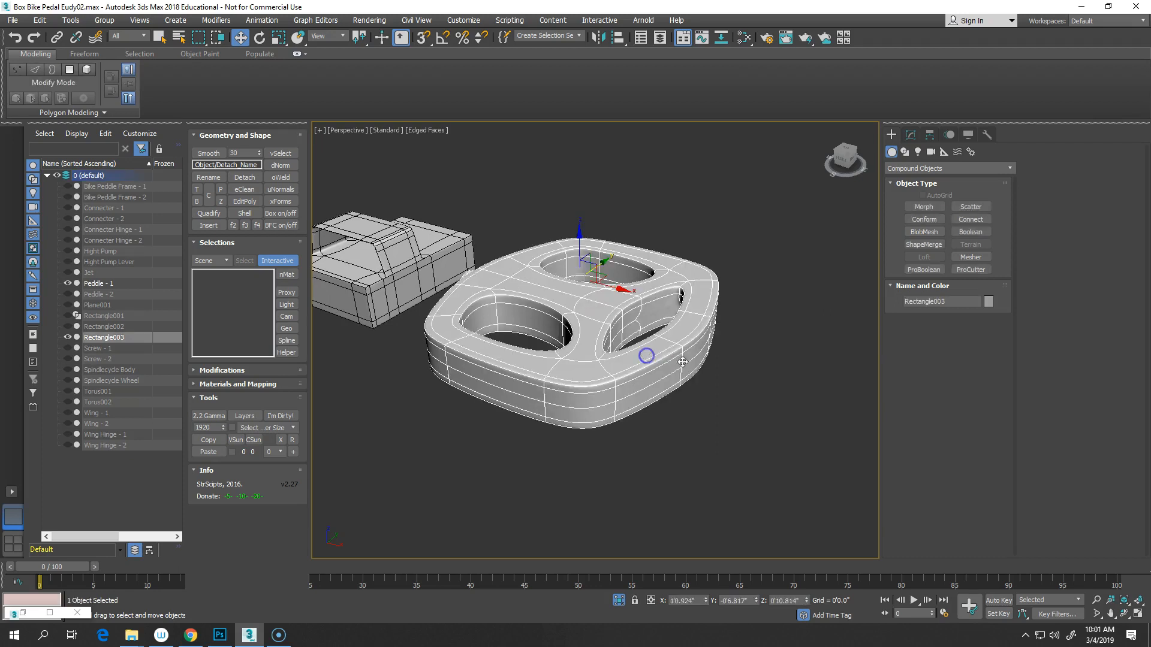
click(911, 134)
click(893, 185)
alt+middle_drag(599, 371, 827, 350)
middle_drag(489, 333, 578, 345)
scroll(628, 332, up, 3)
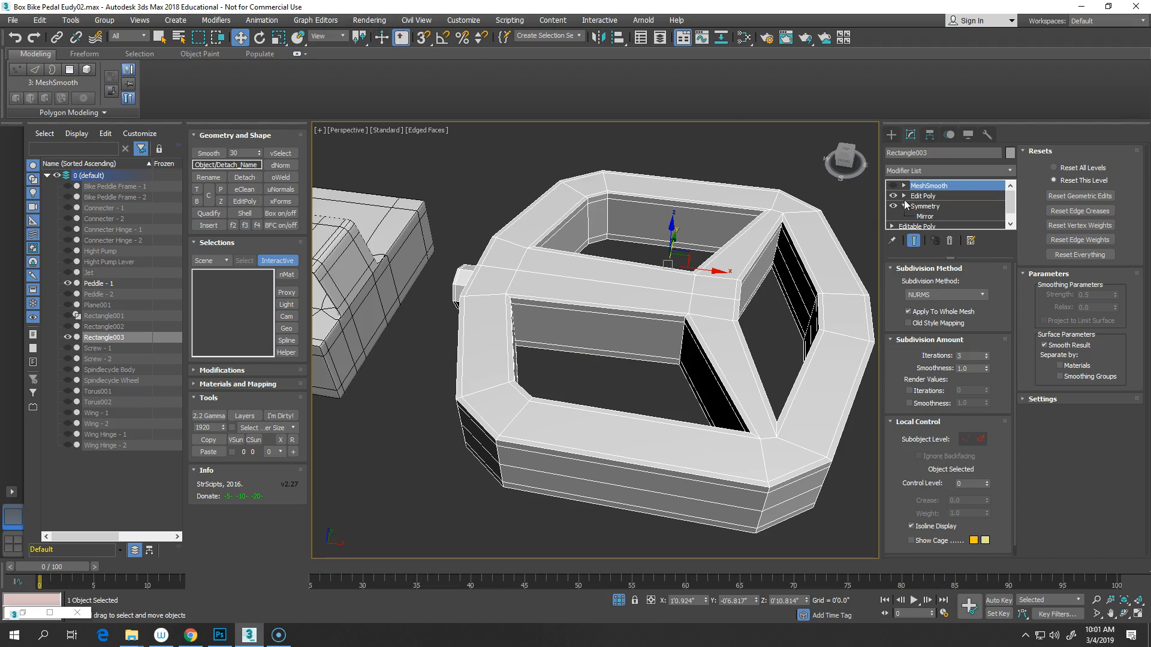
- In the Edit Poly modifier, use Swift Loop to add two edge loops across each long side rail and the centre bar
click(920, 196)
click(425, 70)
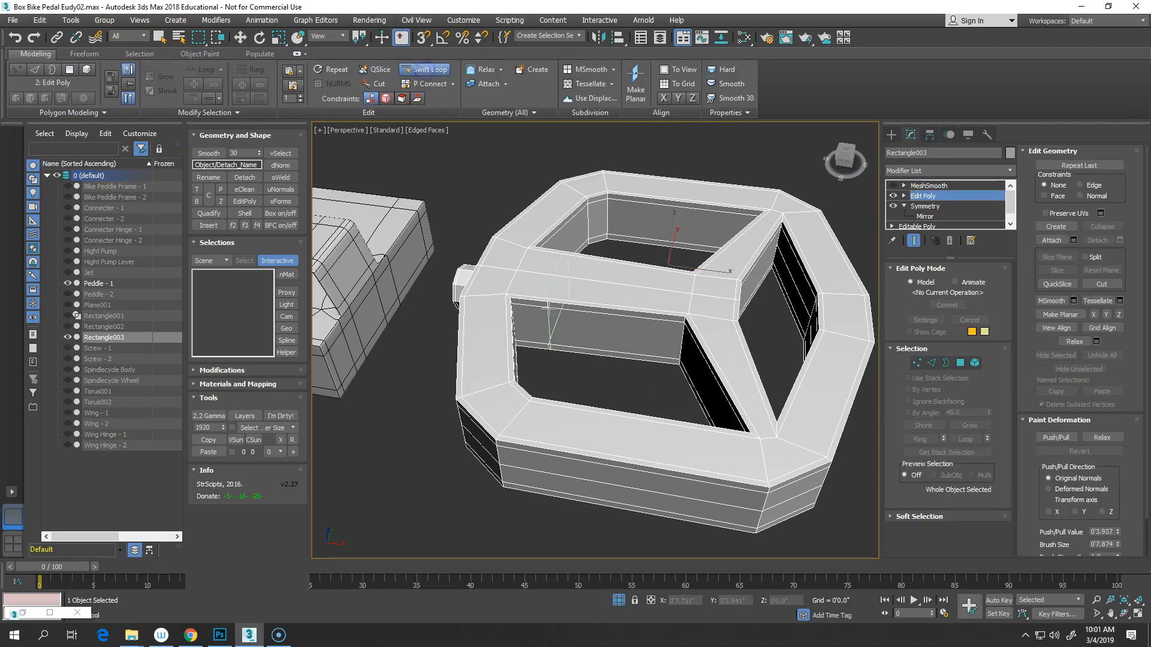
click(577, 434)
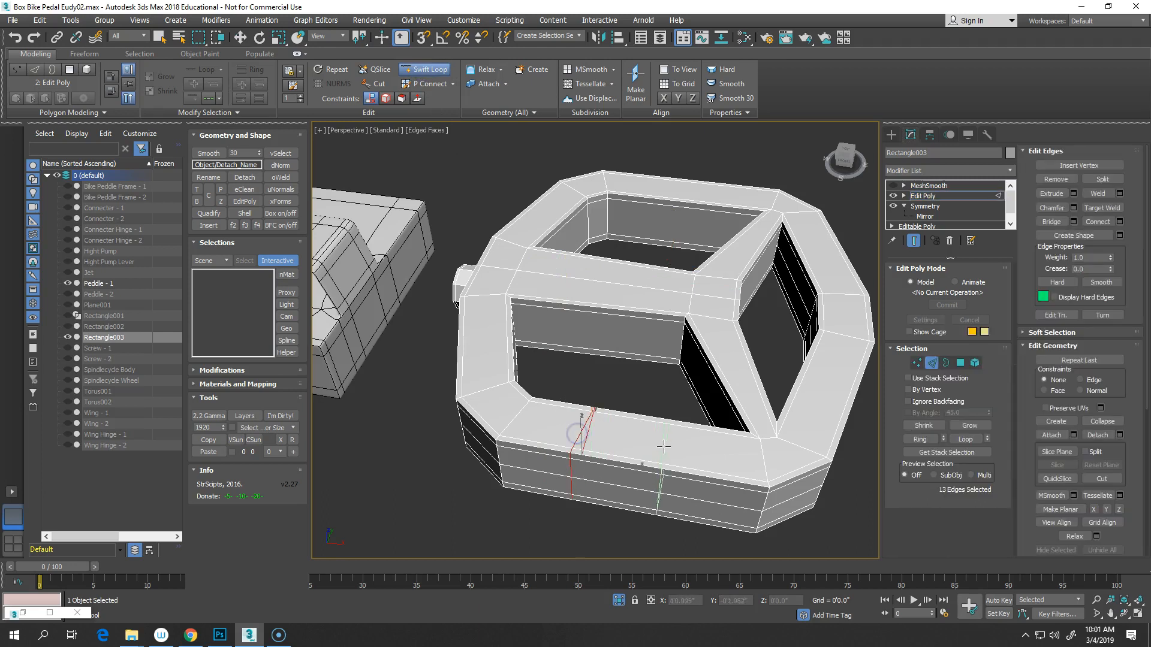
click(681, 447)
click(565, 291)
click(628, 294)
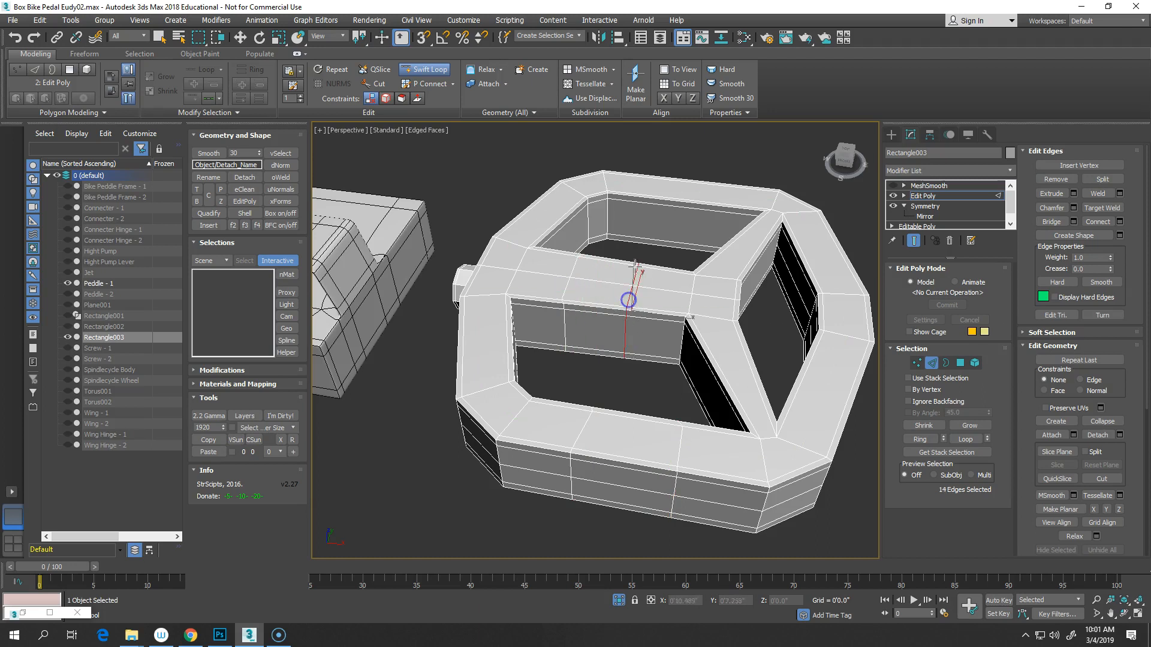
click(654, 189)
click(707, 187)
- Add Swift Loop edges across both rails flanking the collar, the angled rails at the opposite end, and the diagonal braces
click(543, 215)
click(486, 343)
click(832, 384)
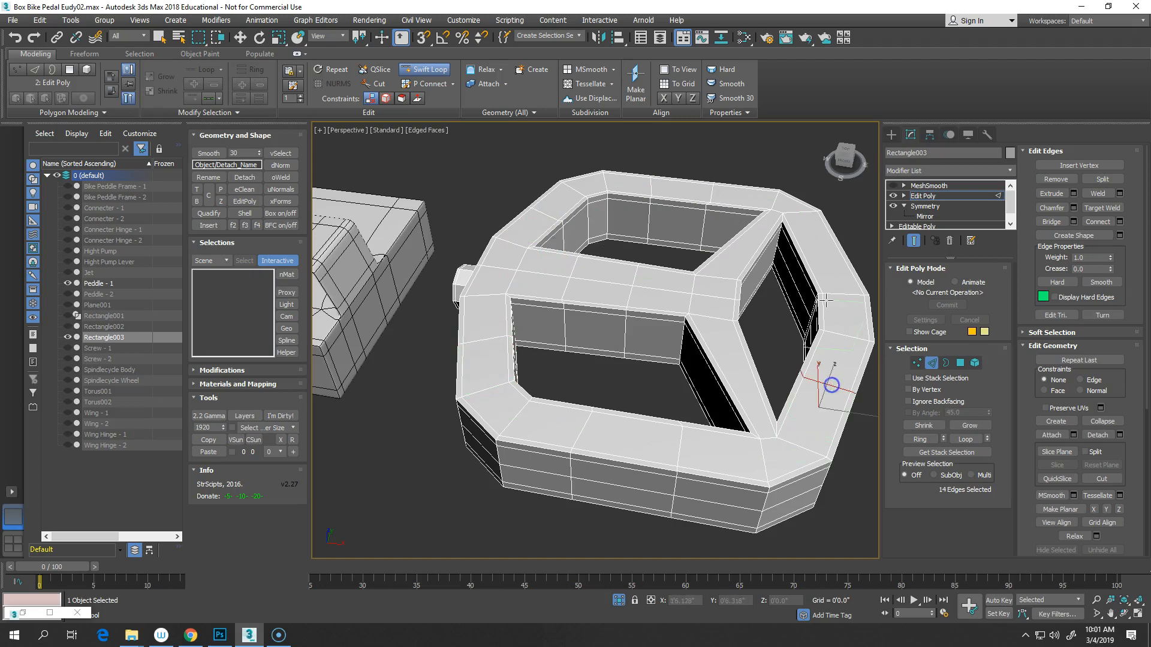
click(814, 255)
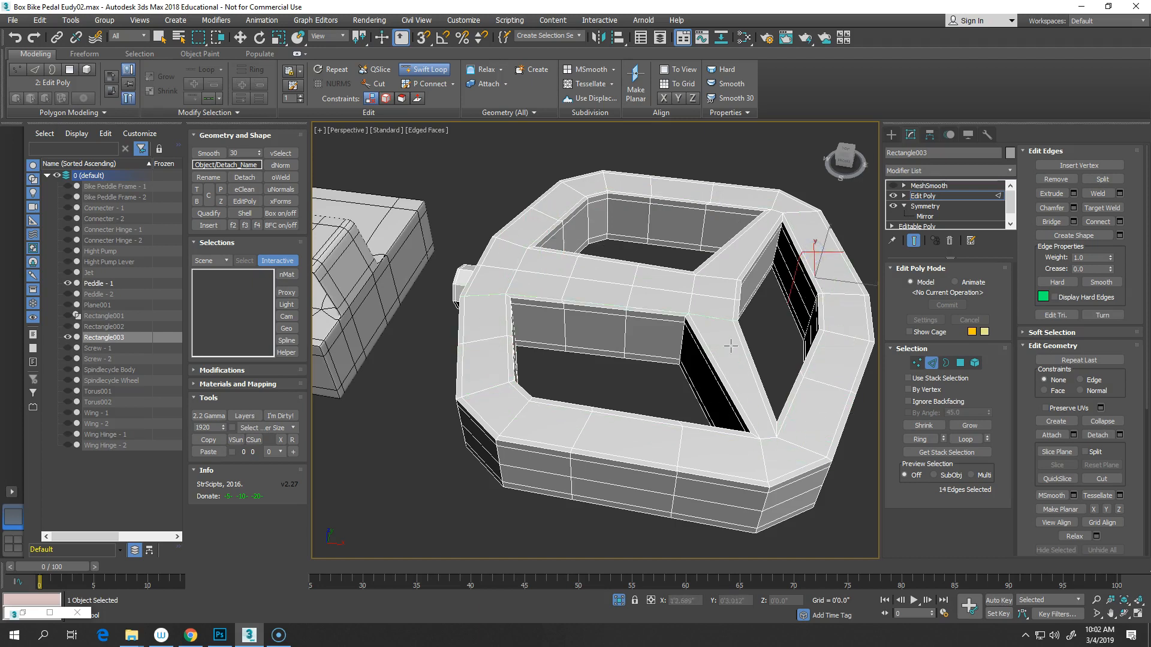
click(719, 344)
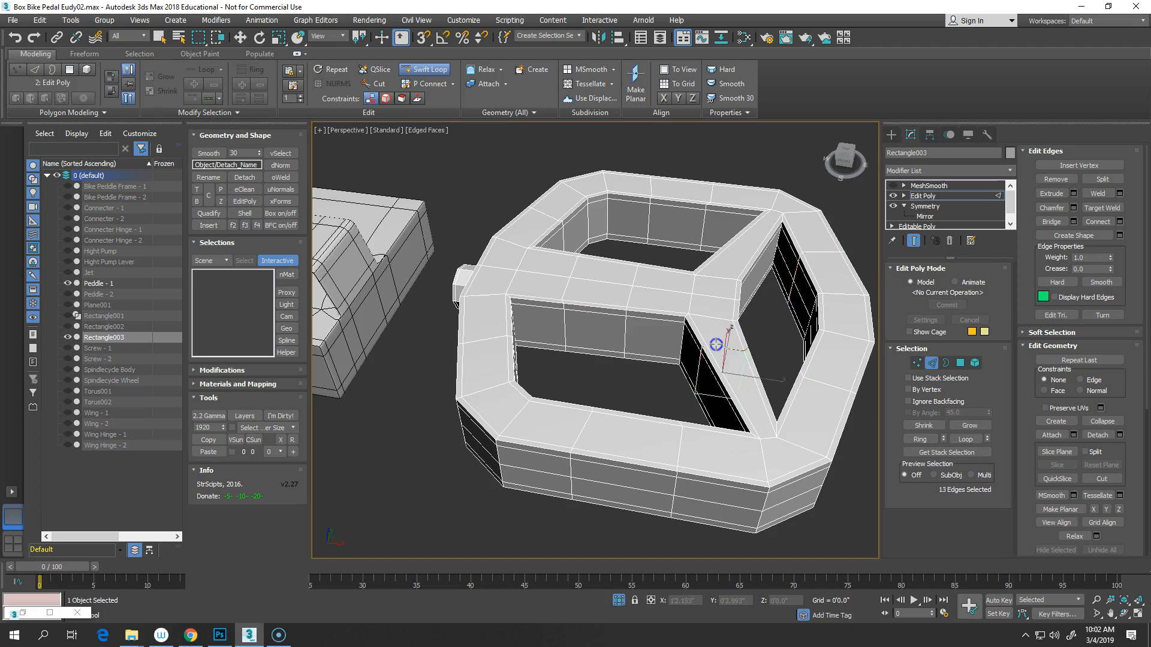
click(737, 379)
right_click(737, 380)
alt+middle_drag(737, 380, 542, 352)
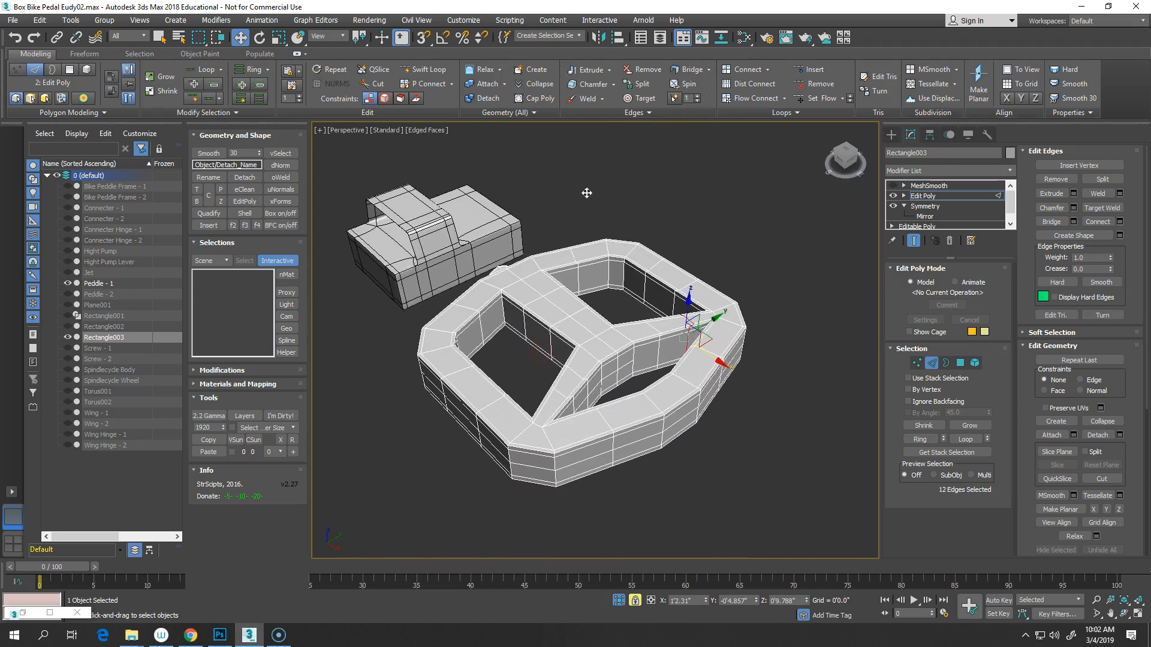
- Add one Swift Loop running lengthwise around the top face of the outer frame
click(430, 69)
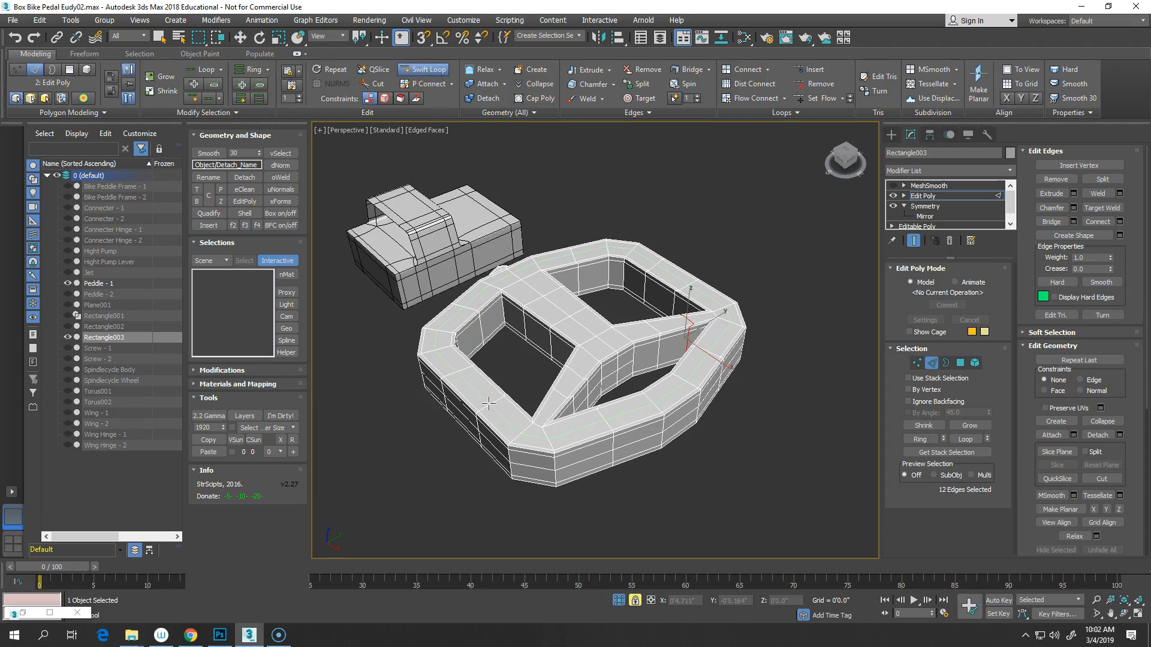
click(488, 401)
right_click(479, 409)
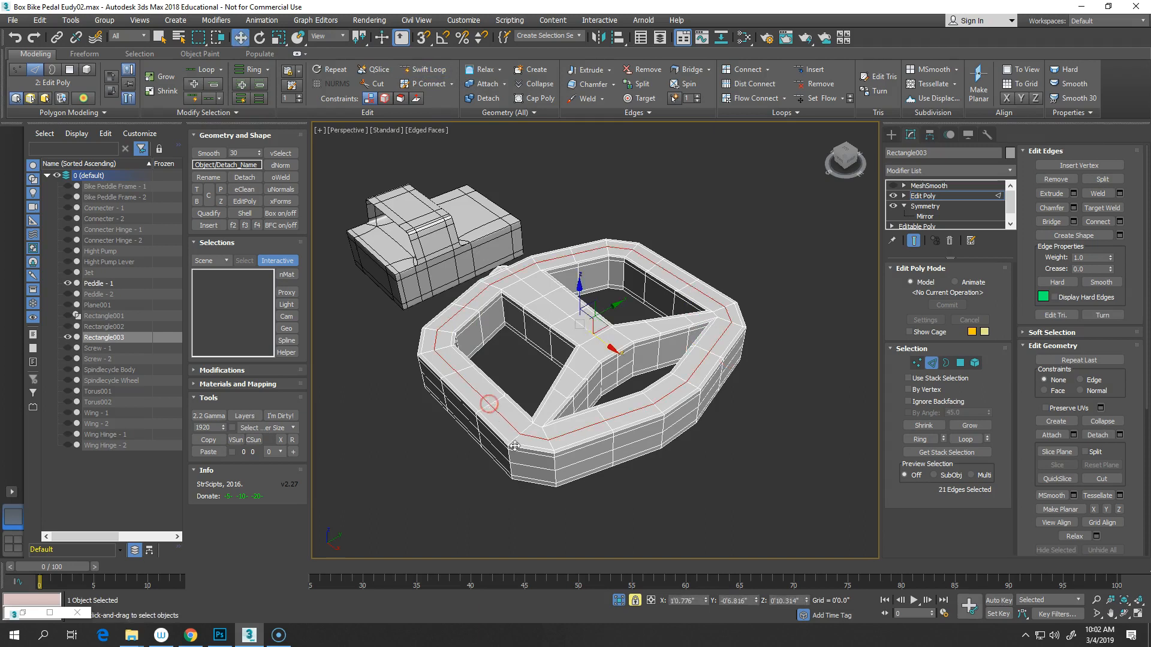
- Try extruding two outer top polygons on each long side rail upward into tall walls, and undo the extrusion and selection
scroll(522, 444, up, 4)
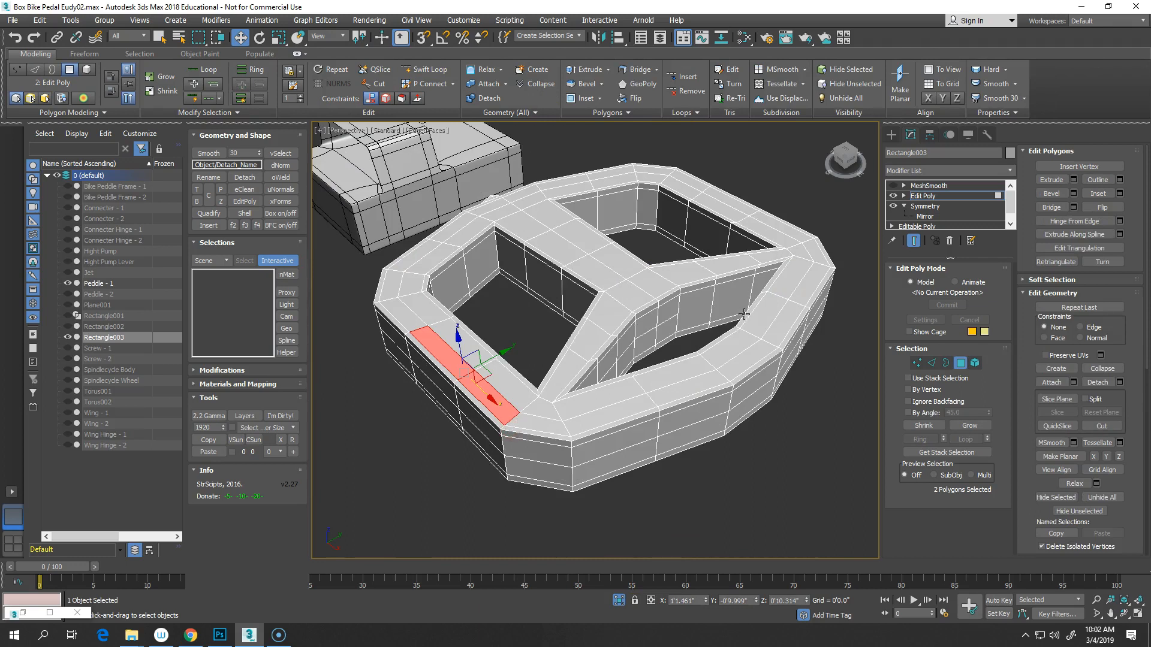
alt+middle_drag(743, 314, 600, 291)
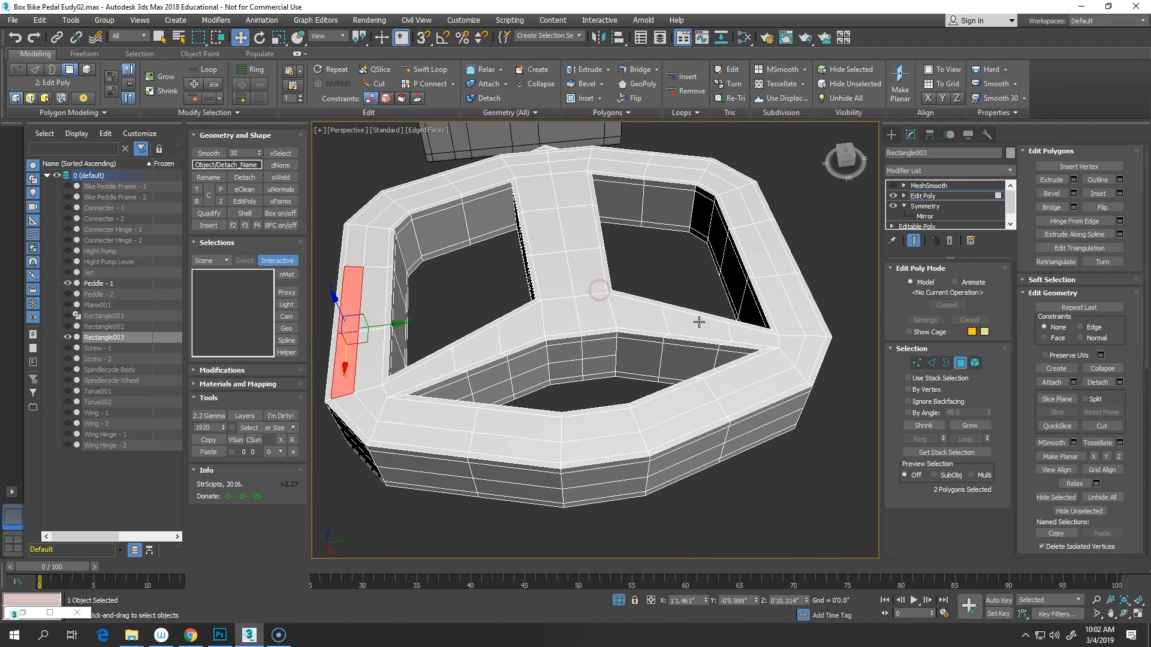
ctrl+click(801, 308)
ctrl+click(775, 255)
alt+middle_drag(606, 353, 616, 375)
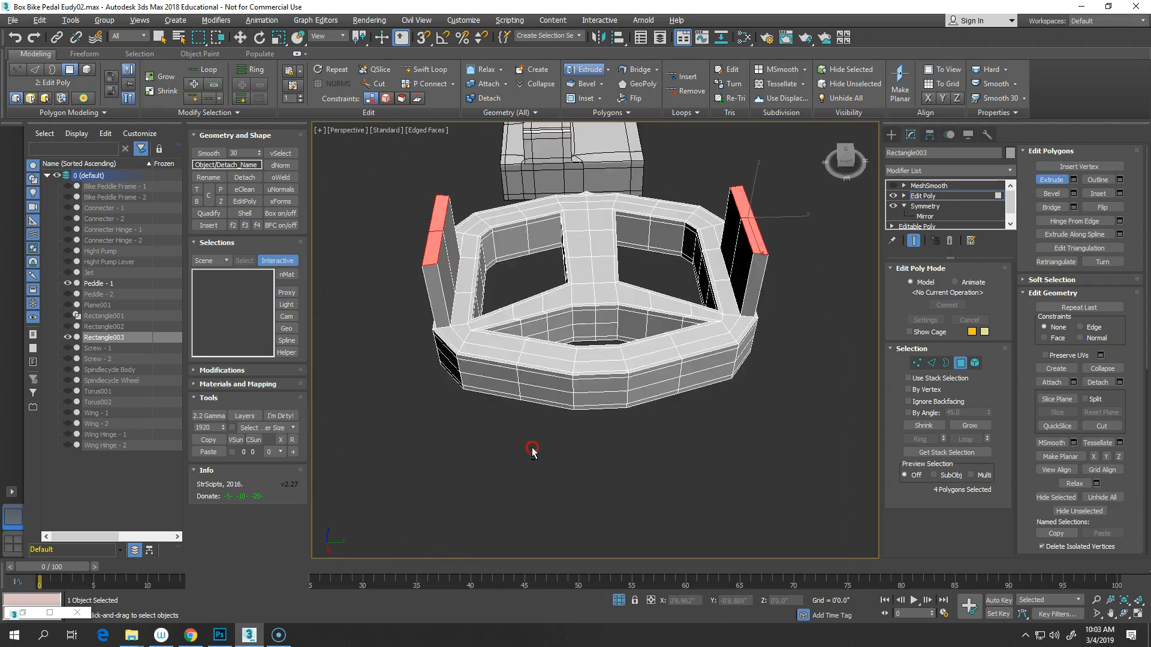
alt+middle_drag(532, 450, 611, 467)
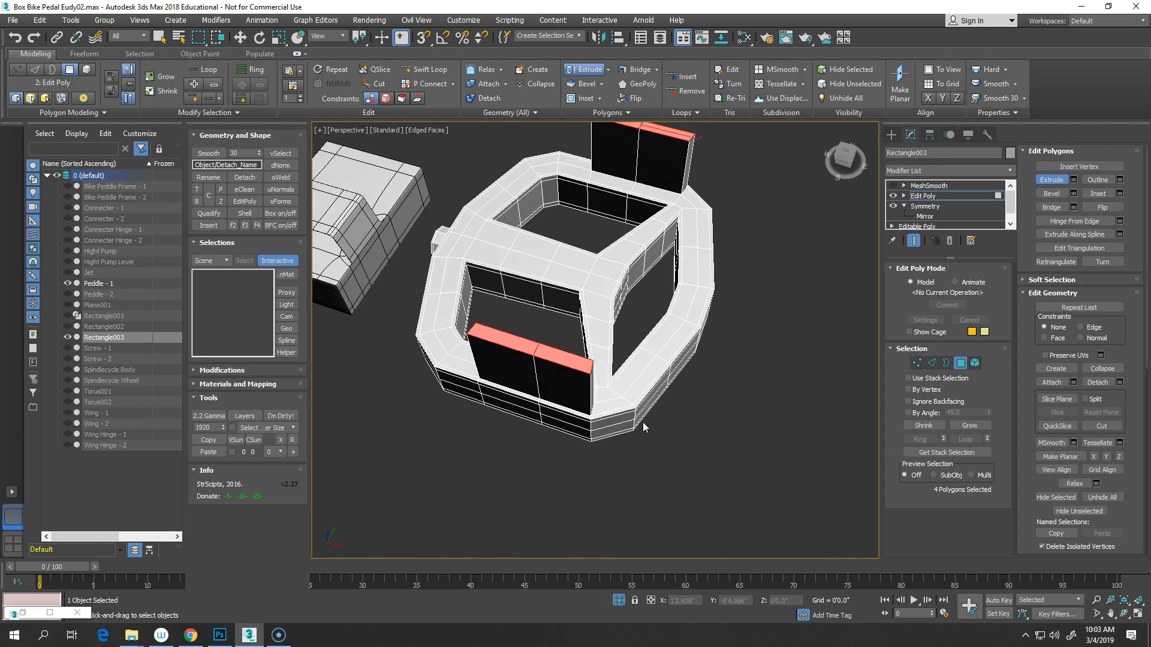
key(ctrl+z)
key(ctrl+z)
key(ctrl+z)
key(ctrl+z)
key(ctrl+z)
- Extrude two outer top polygons at the collar end and two at the opposite end upward into tall walls
scroll(644, 418, up, 4)
middle_drag(643, 418, 708, 379)
scroll(665, 372, down, 2)
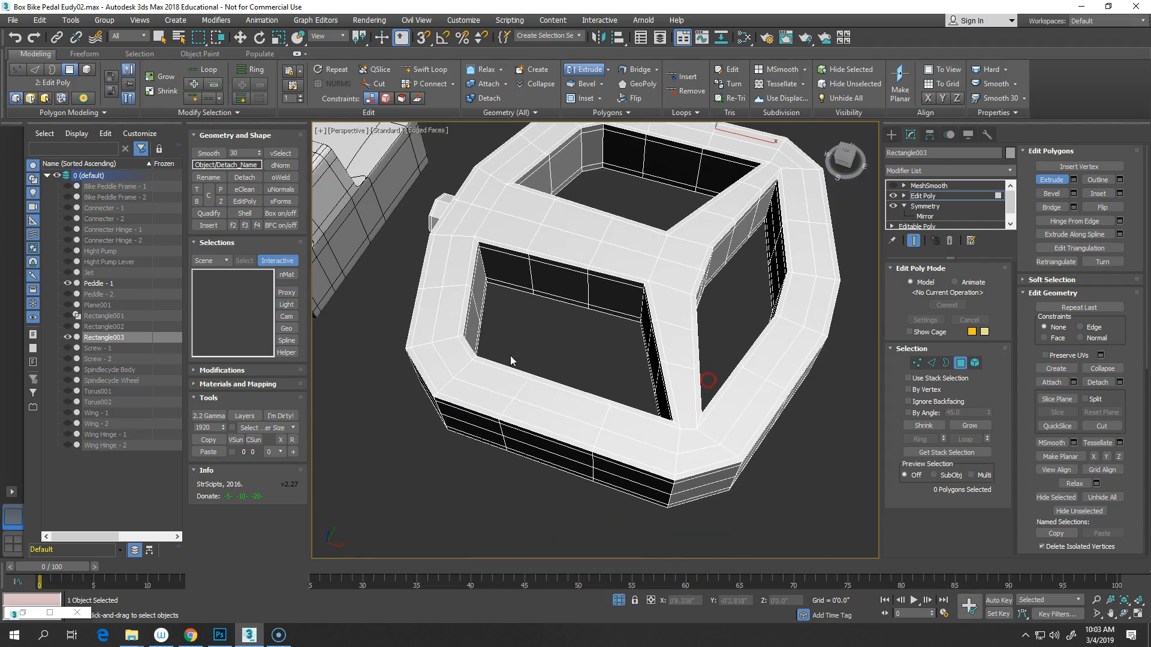
click(432, 316)
ctrl+click(433, 267)
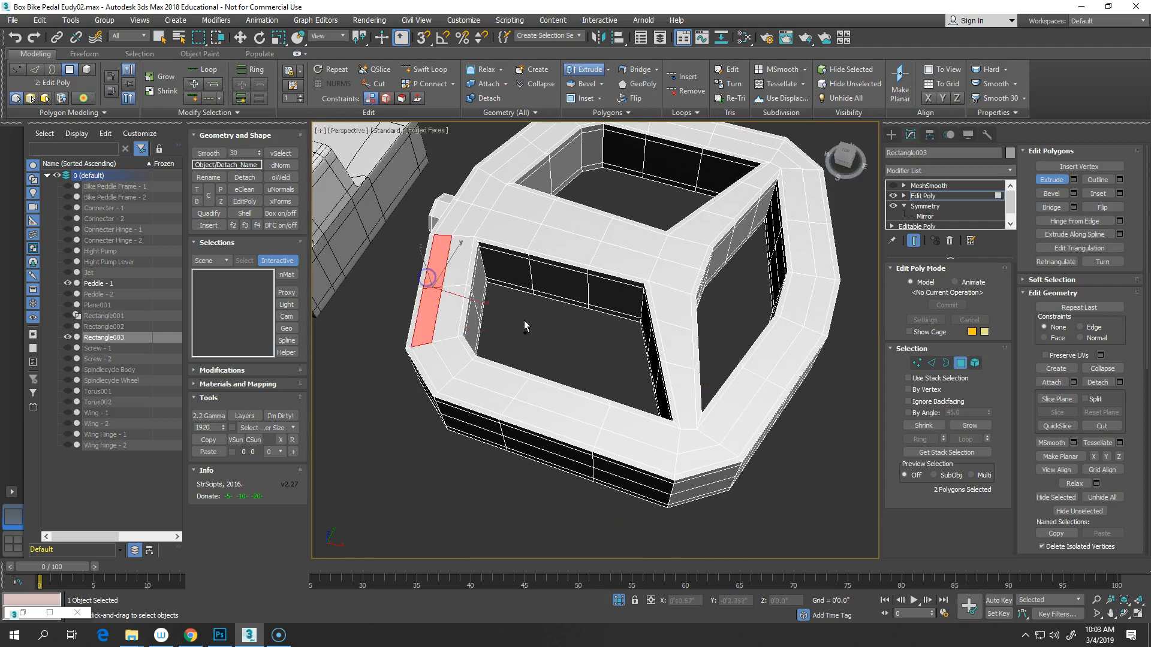
ctrl+click(743, 415)
ctrl+click(787, 380)
alt+middle_drag(613, 416, 617, 390)
drag(765, 359, 771, 362)
scroll(626, 376, down, 3)
middle_drag(623, 375, 634, 379)
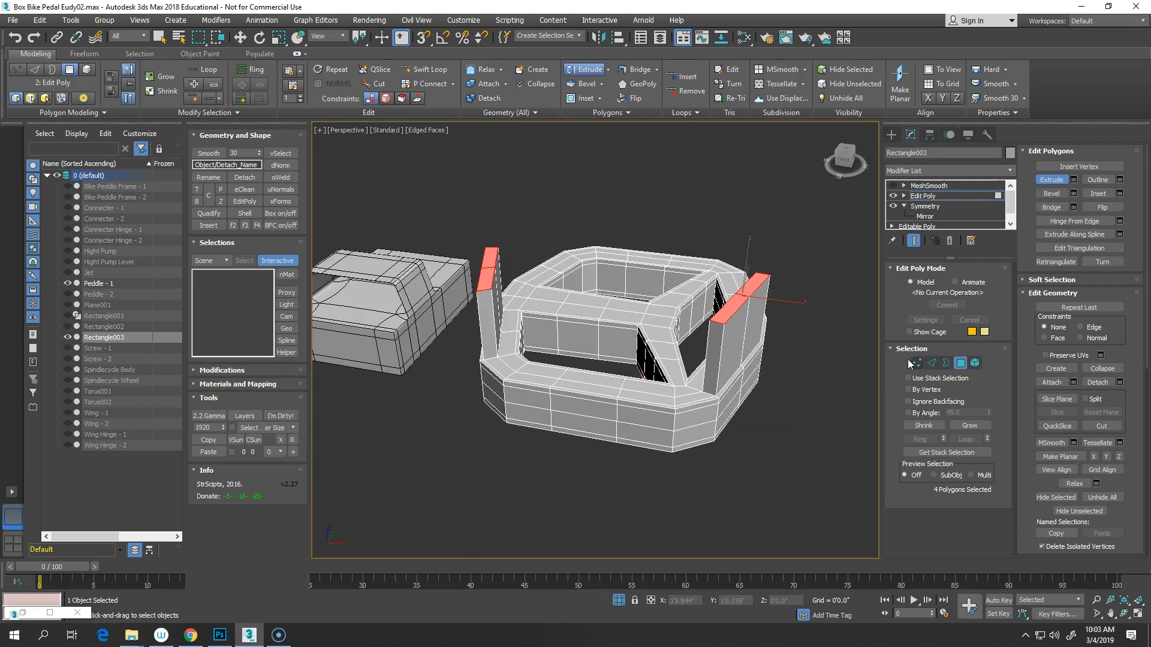
- Lower the inner top edges of both end walls so that their tops slope down toward the middle of the pedal
click(931, 364)
scroll(519, 252, up, 5)
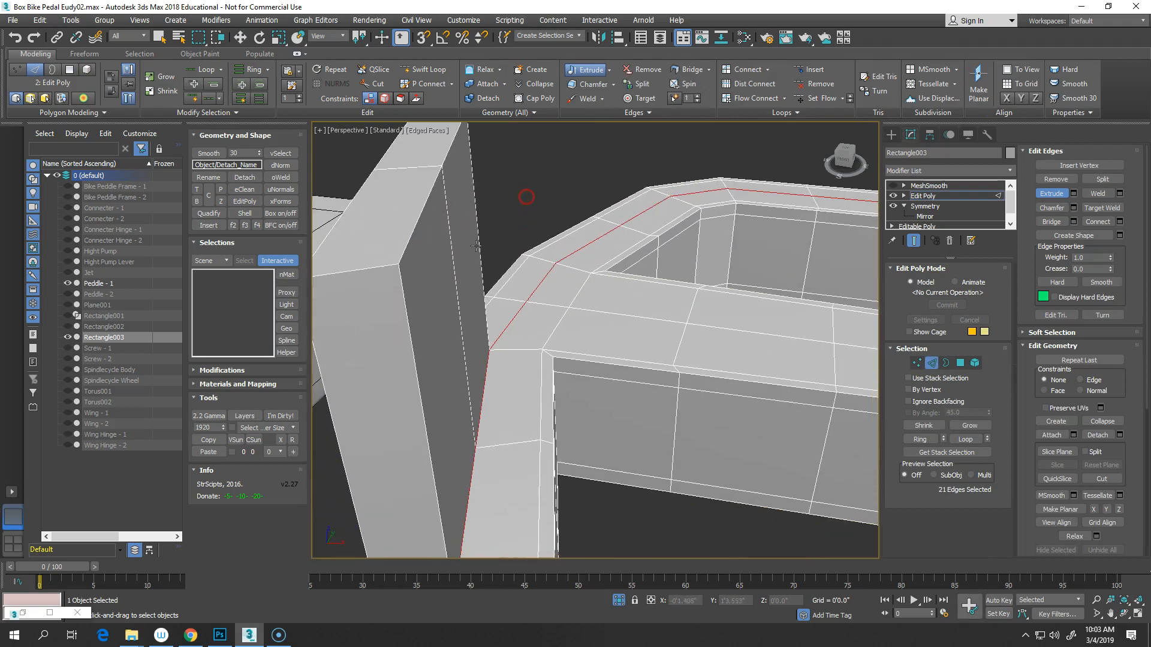
click(408, 237)
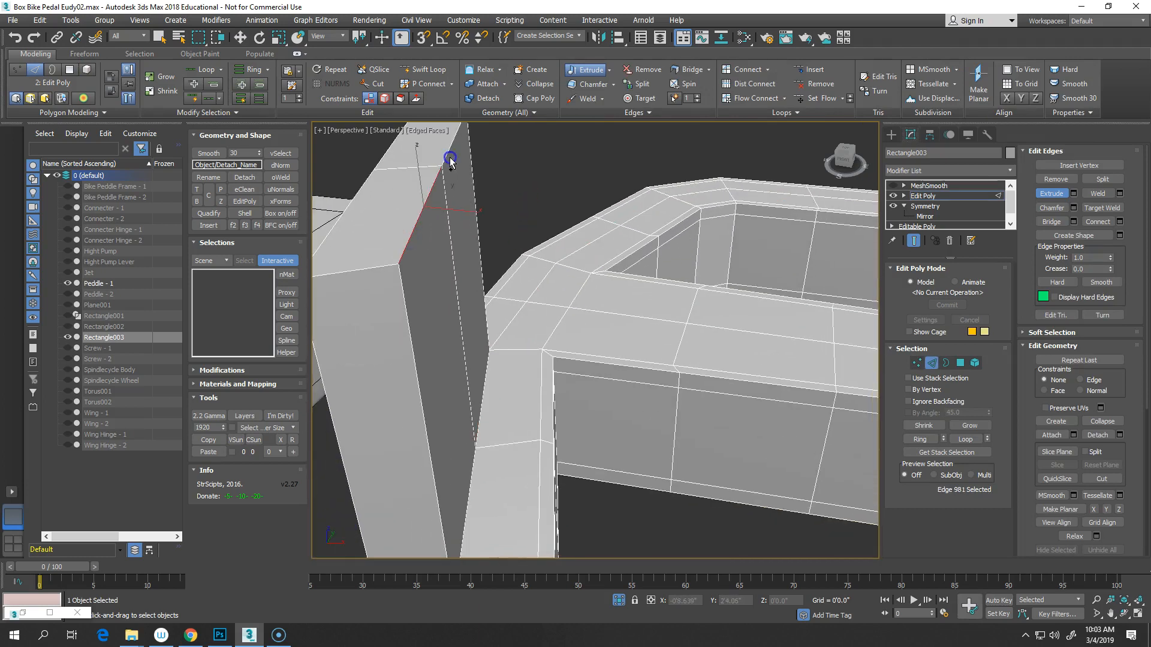
ctrl+click(447, 156)
right_click(612, 160)
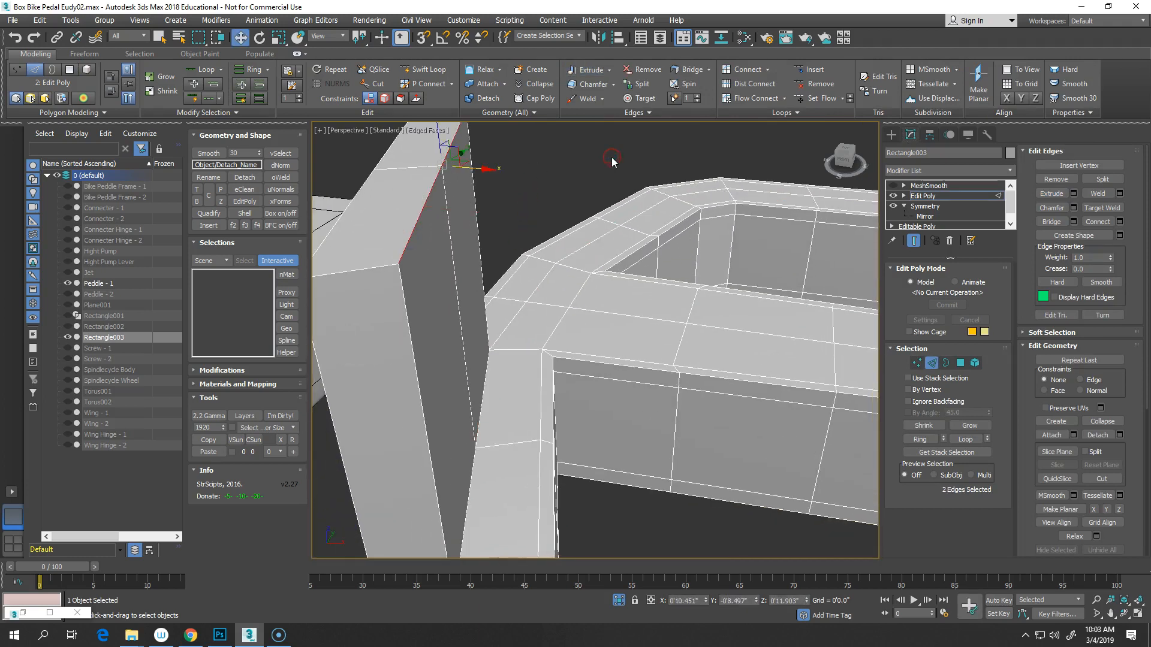
middle_drag(637, 214, 552, 259)
scroll(551, 258, down, 10)
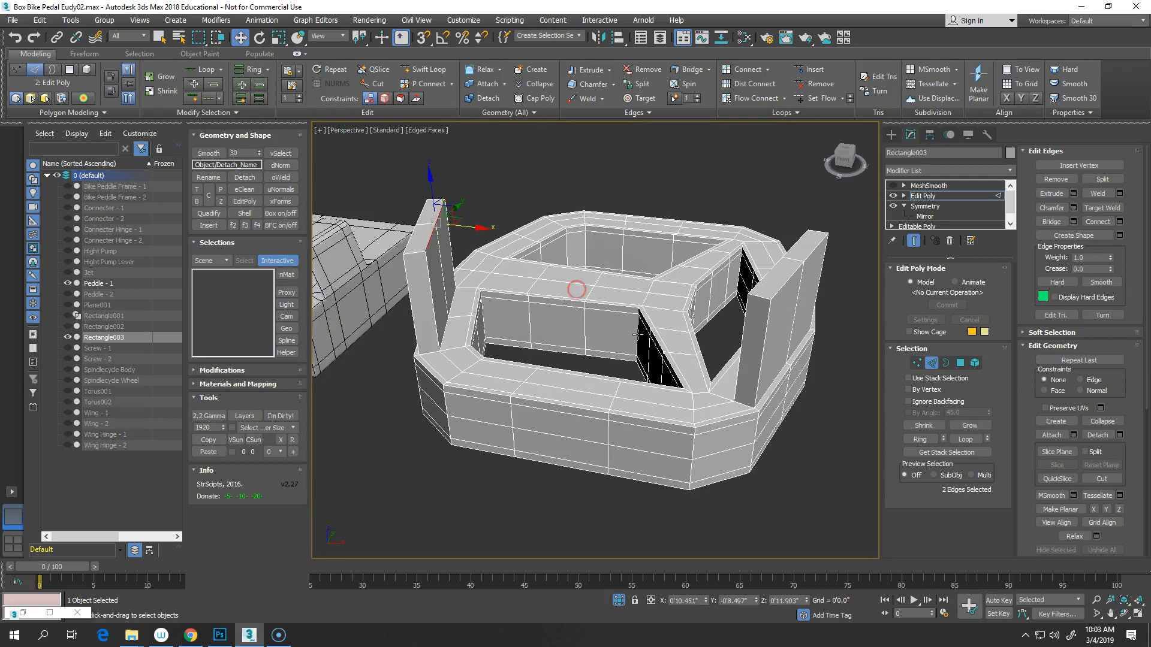
alt+middle_drag(654, 342, 685, 333)
alt+middle_drag(749, 222, 635, 359)
- Try to bridge the sloping top polygons of the two end walls, and undo the bridge
key(4)
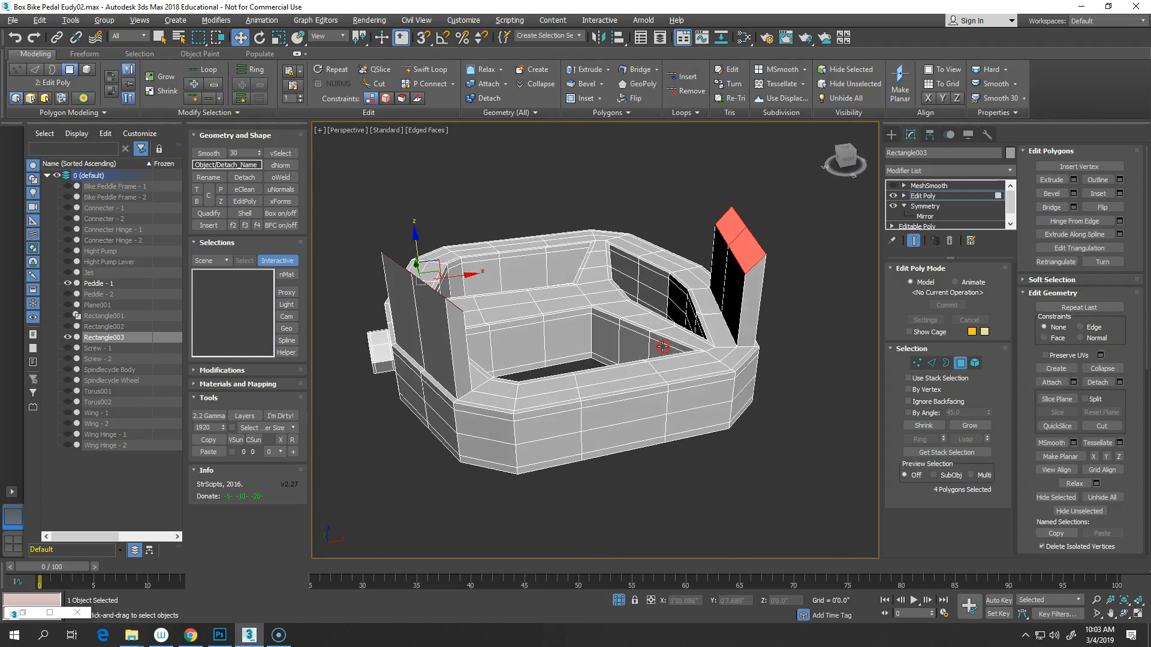
click(1054, 208)
alt+middle_drag(647, 326, 673, 343)
key(ctrl+z)
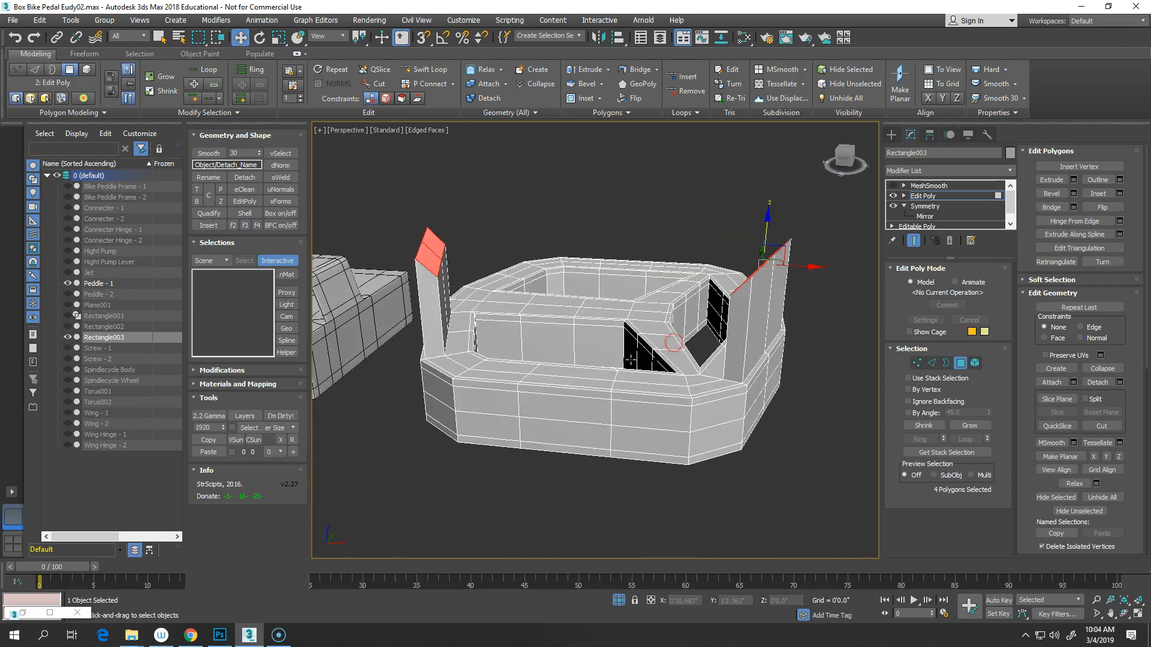
- Delete the four sloping top polygons, leaving both end walls open at the top
click(602, 222)
alt+middle_drag(546, 235, 589, 332)
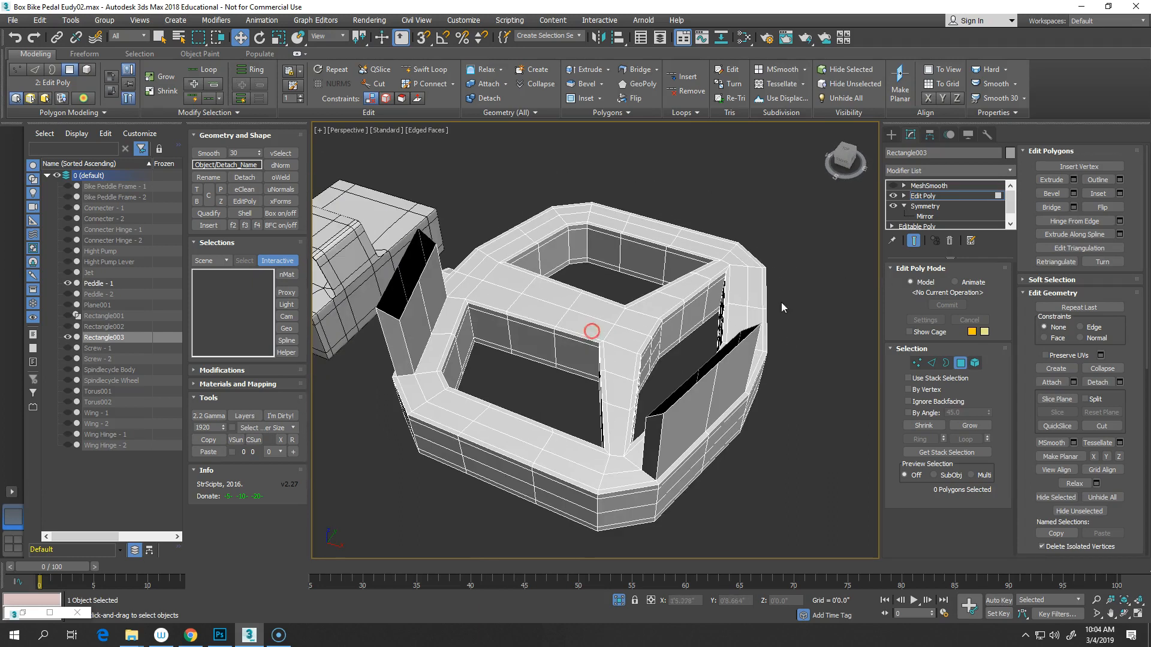
- Bridge the open inner edges of the two end walls across the pedal, and bridge their outer top edges to form a solid strap
click(931, 364)
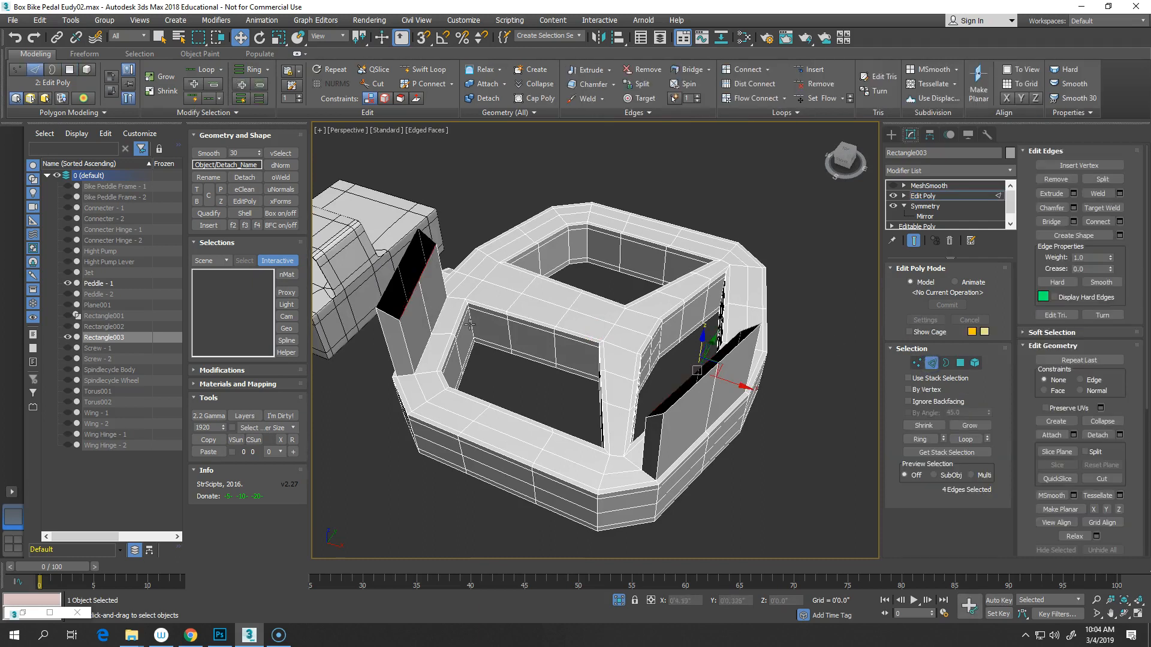
alt+middle_drag(530, 420, 700, 390)
click(711, 328)
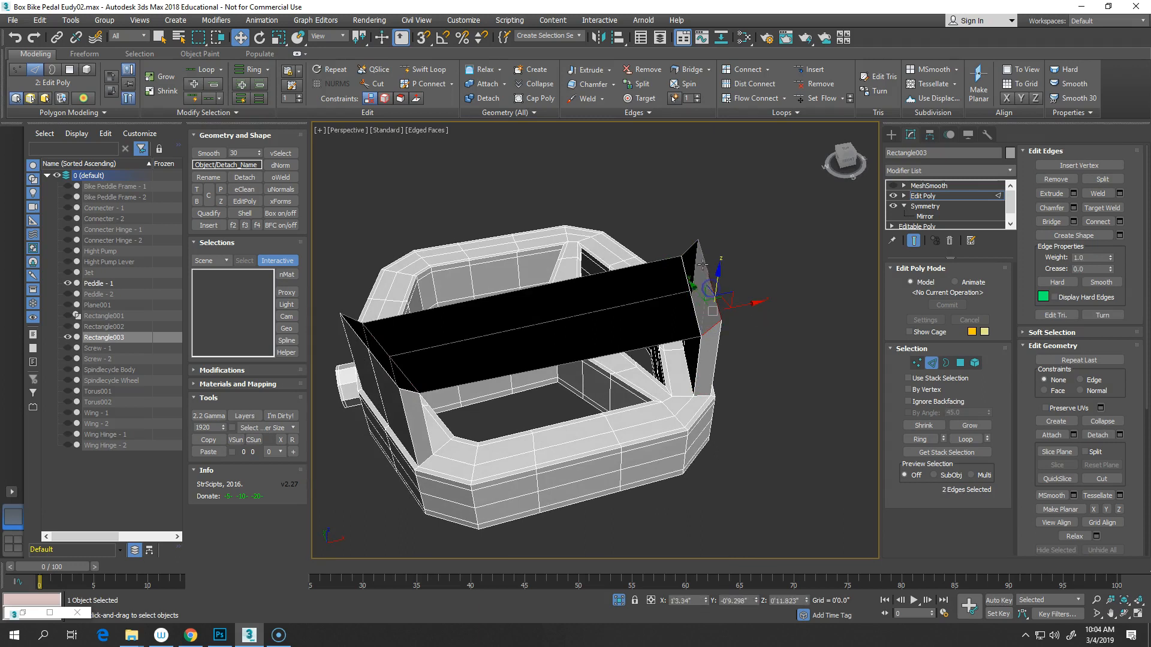
alt+middle_drag(635, 310, 502, 367)
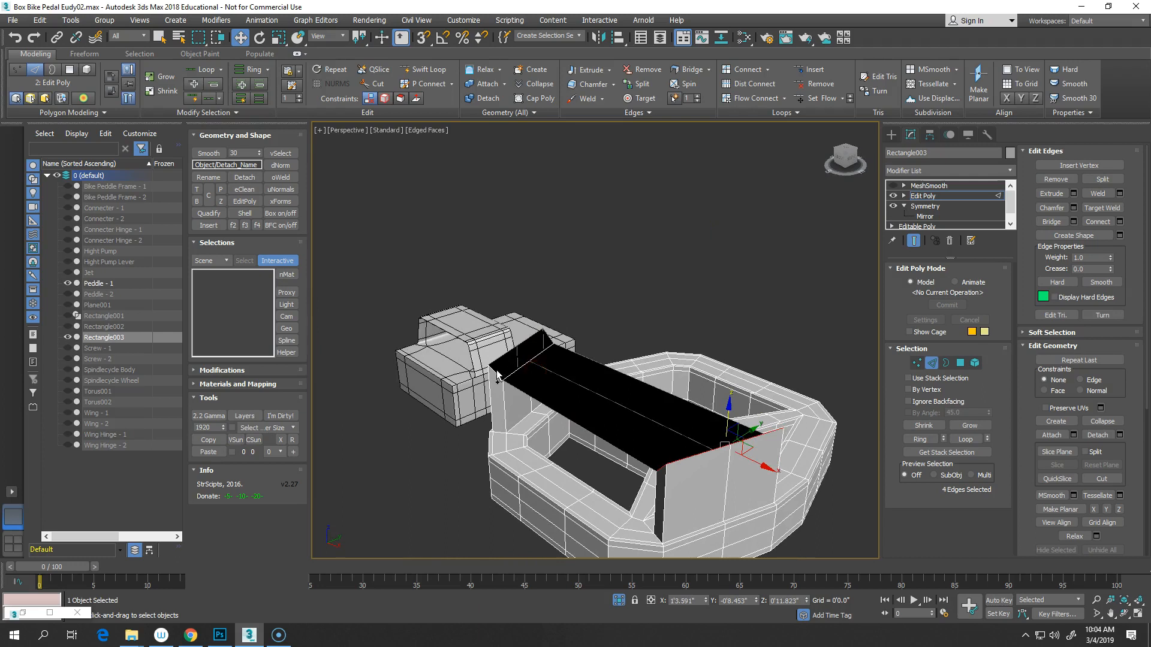
double_click(501, 360)
alt+middle_drag(660, 343, 648, 379)
- Preview the bridged strap with MeshSmooth on, and return to the unsmoothed Edit Poly mesh
click(928, 186)
click(895, 187)
click(926, 196)
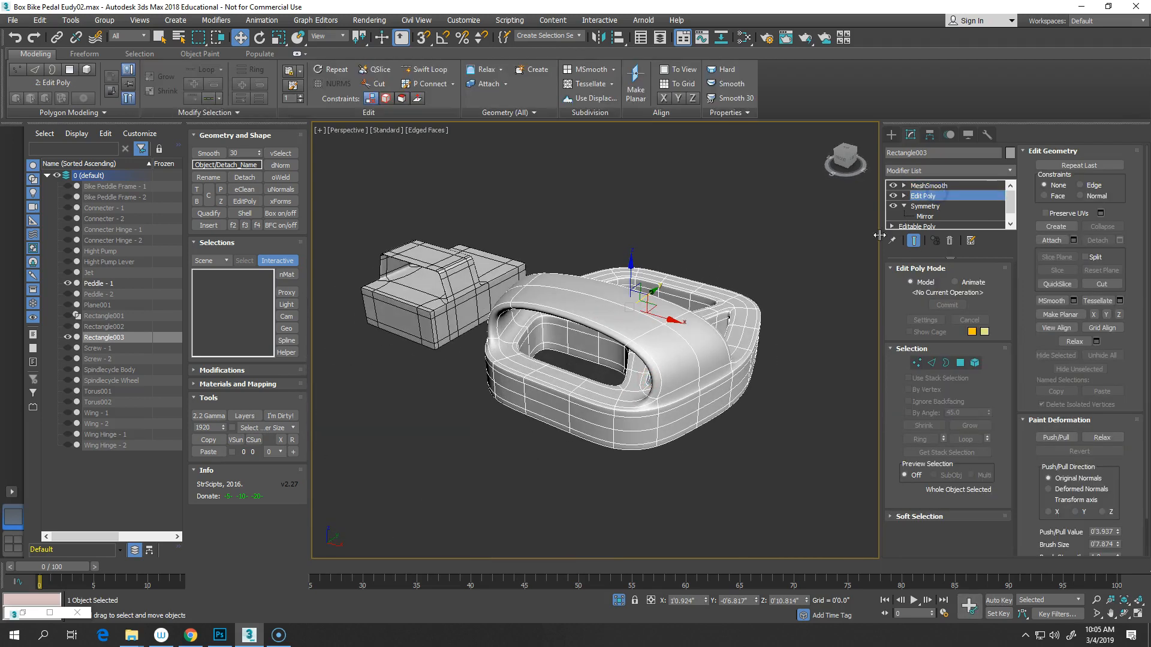
click(893, 186)
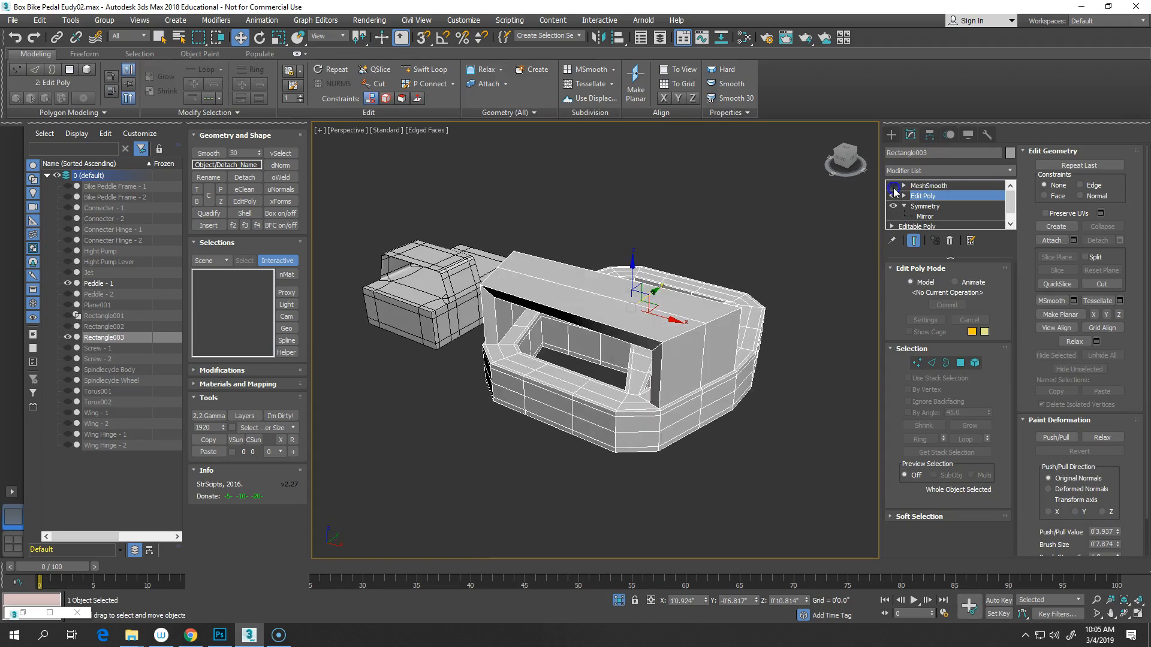
- Chamfer the edge loops around both upper corners of the strap by 0'0.255" with 2 segments
key(2)
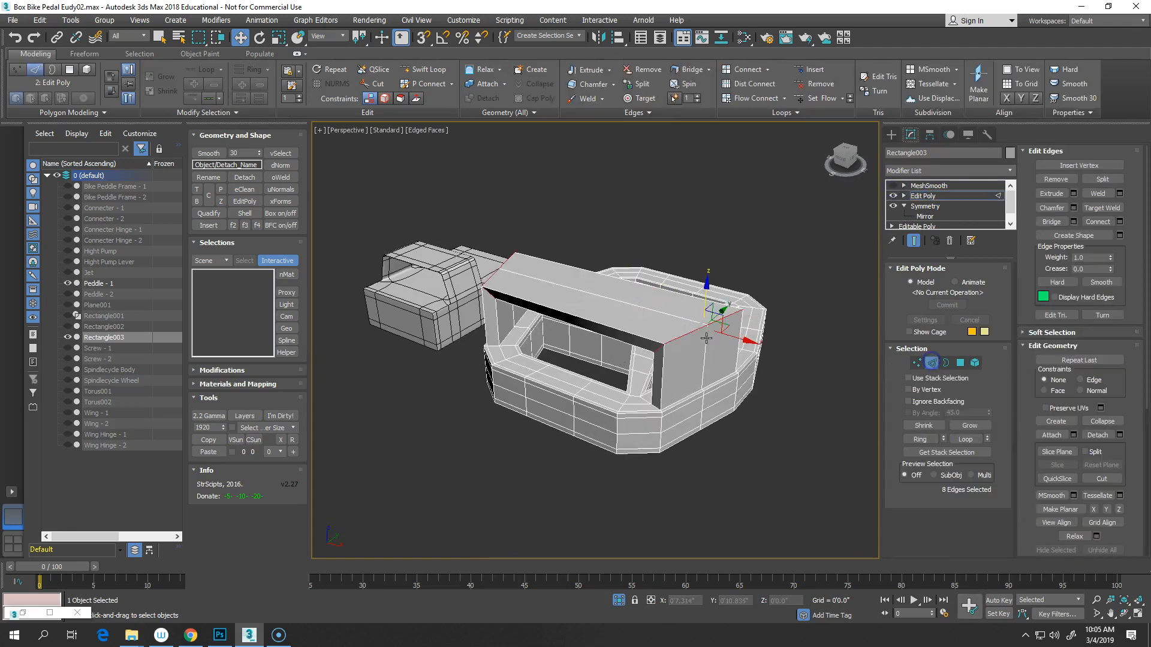
ctrl+double_click(682, 338)
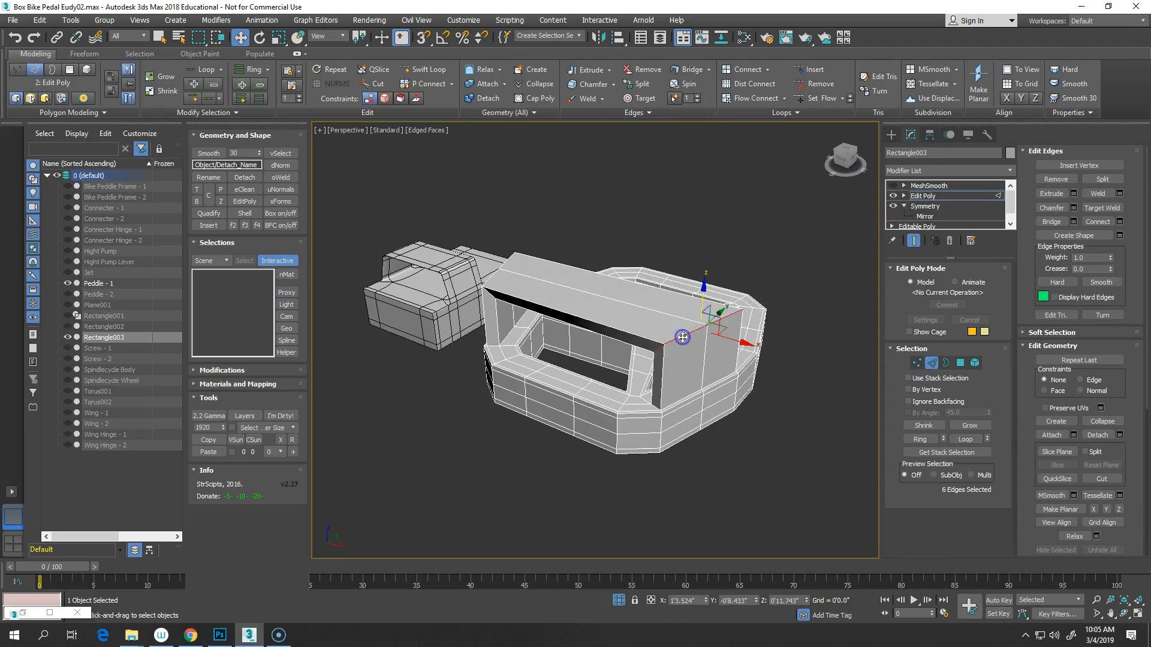
ctrl+click(489, 280)
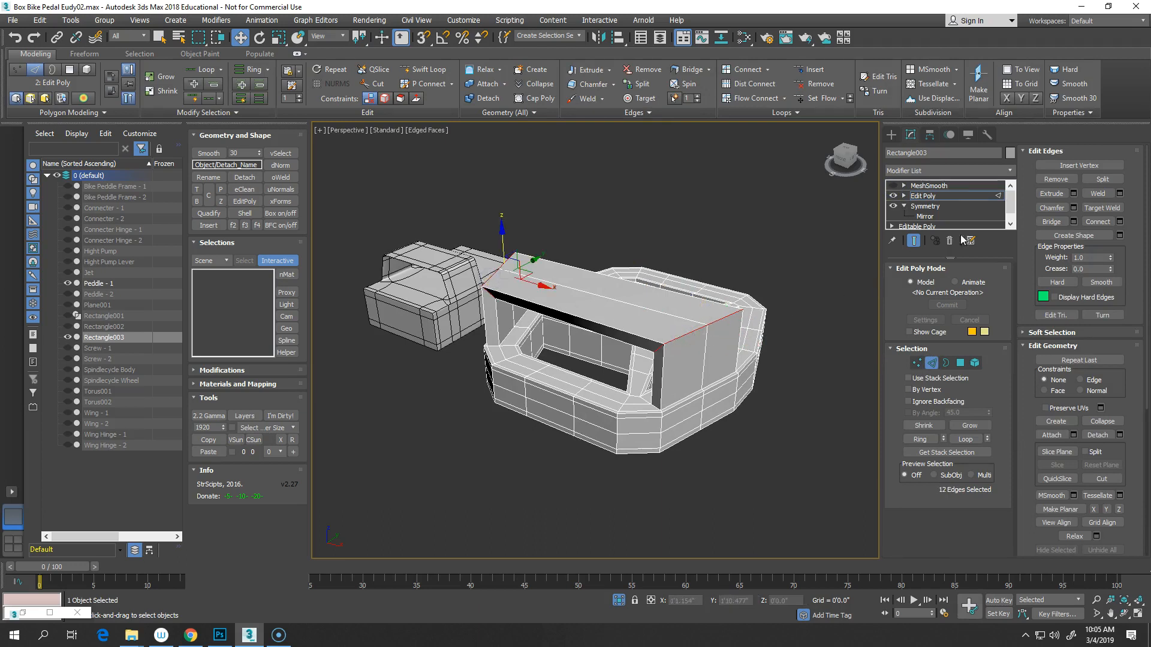
click(1073, 208)
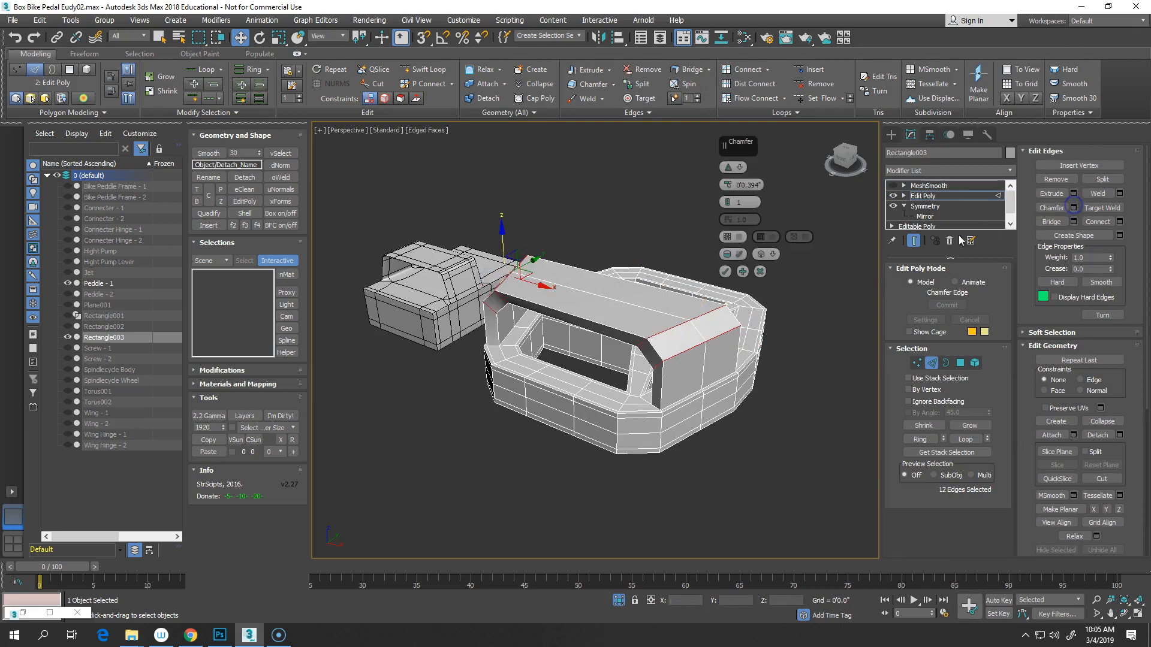
middle_drag(756, 361, 656, 388)
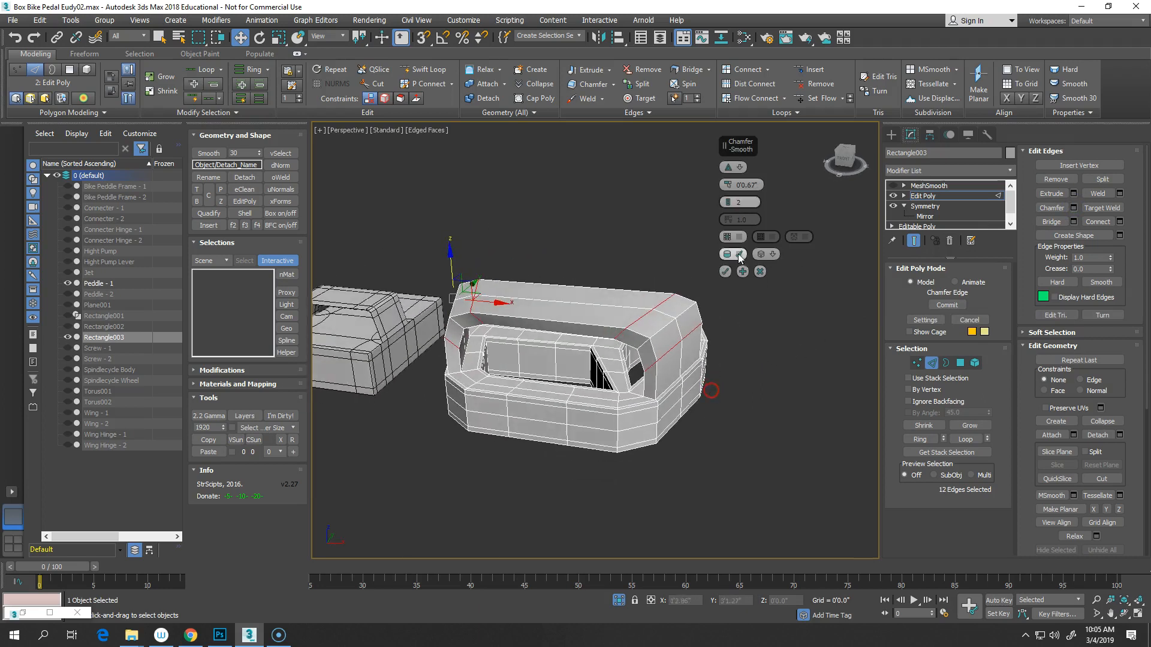
click(727, 210)
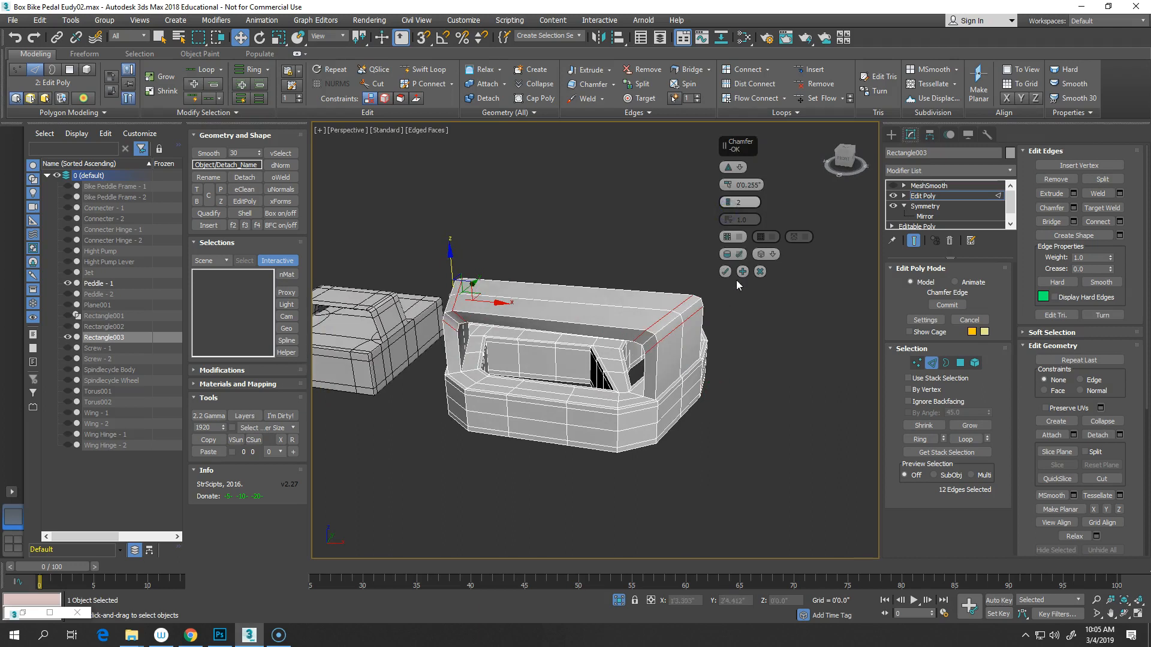
click(725, 271)
click(786, 303)
- Turn MeshSmooth back on, rework the strap's corner chamfers into a rounder arch, and leave edge editing
click(893, 186)
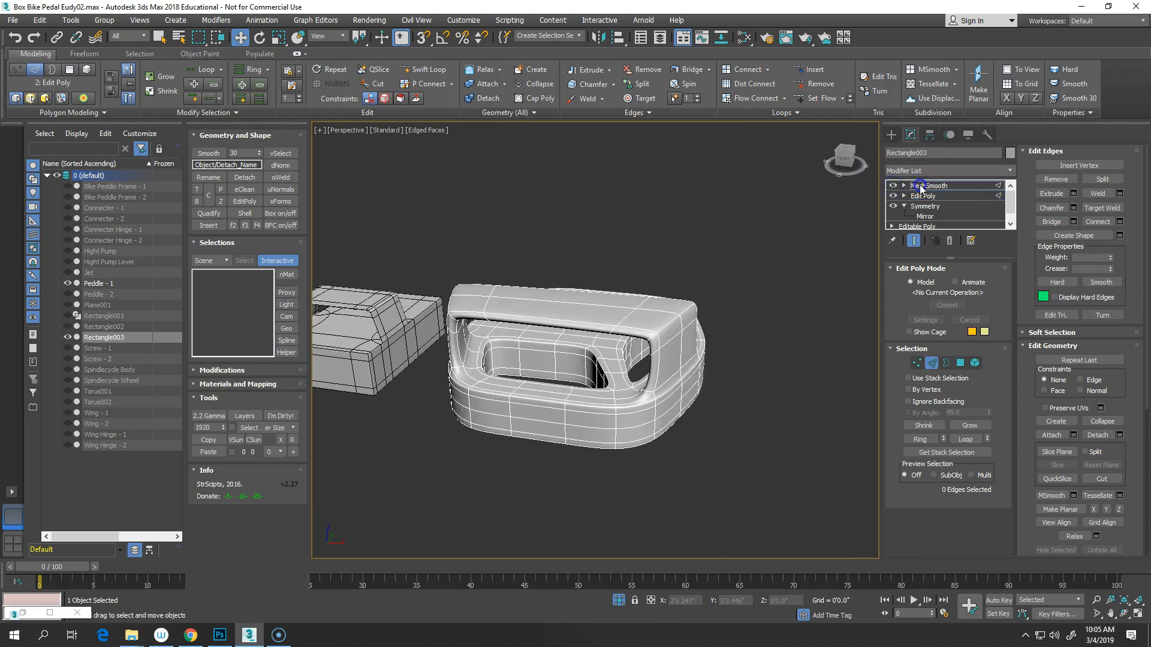
click(920, 186)
alt+middle_drag(725, 309, 704, 337)
click(920, 196)
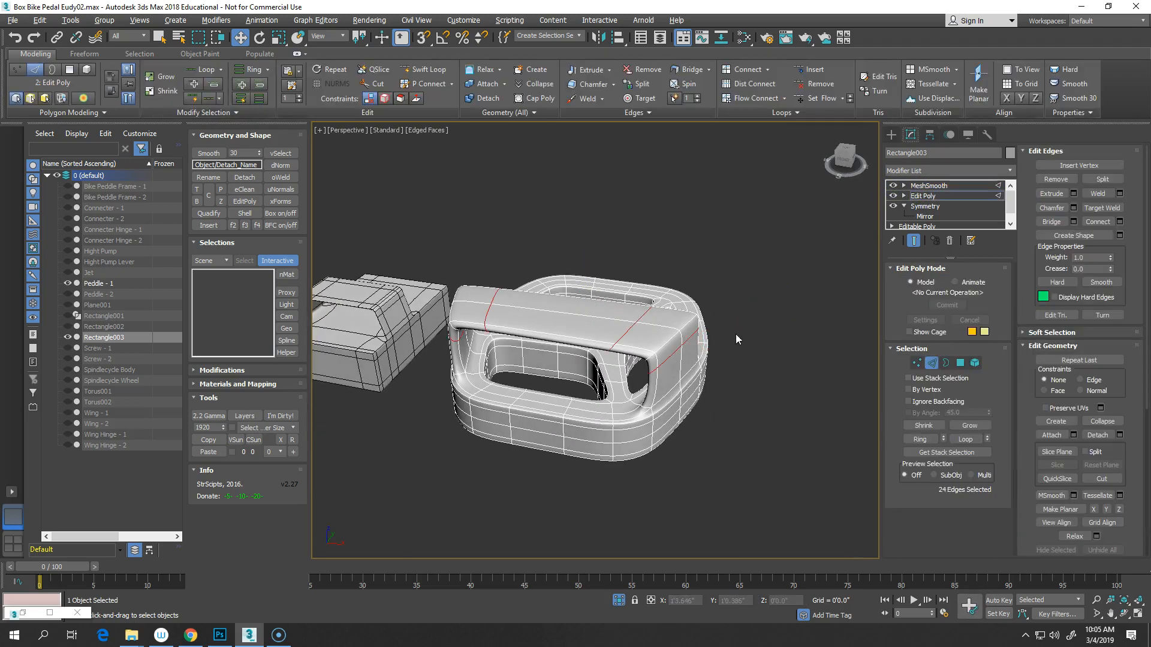
click(894, 186)
alt+middle_drag(698, 384, 661, 420)
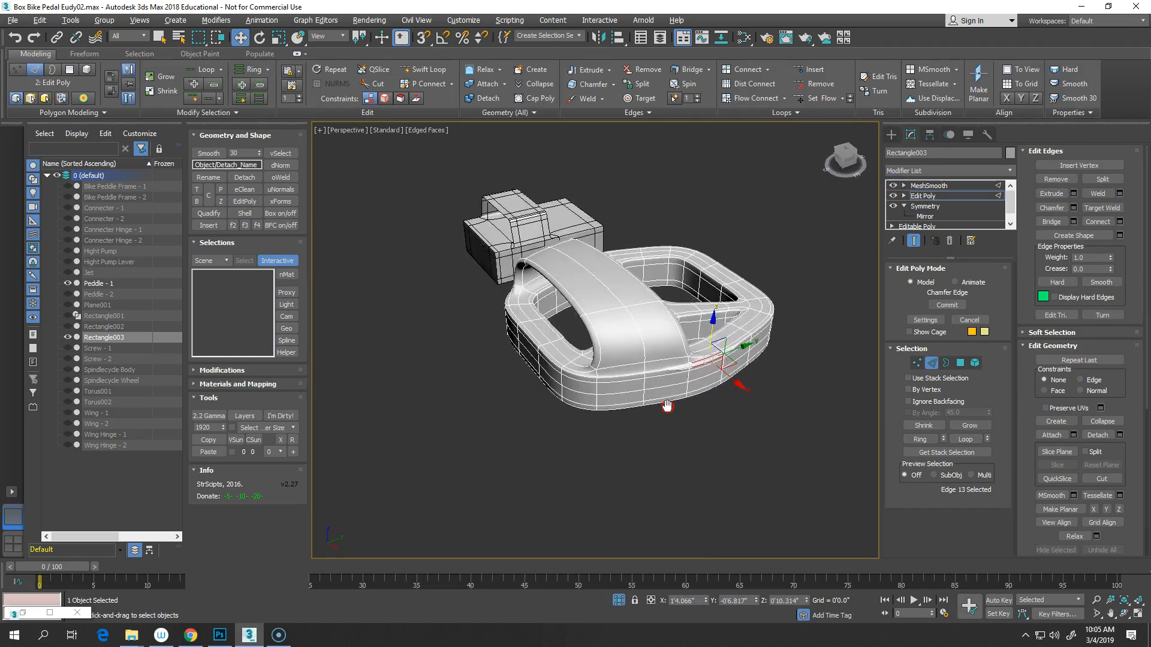
mouse_move(764, 350)
middle_down()
mouse_move(735, 384)
mouse_move(741, 425)
mouse_move(760, 416)
middle_up()
click(935, 365)
alt+middle_drag(824, 325, 794, 375)
- Examine the MeshSmooth result on the pedal and strap from several angles beside the original pedal
click(926, 186)
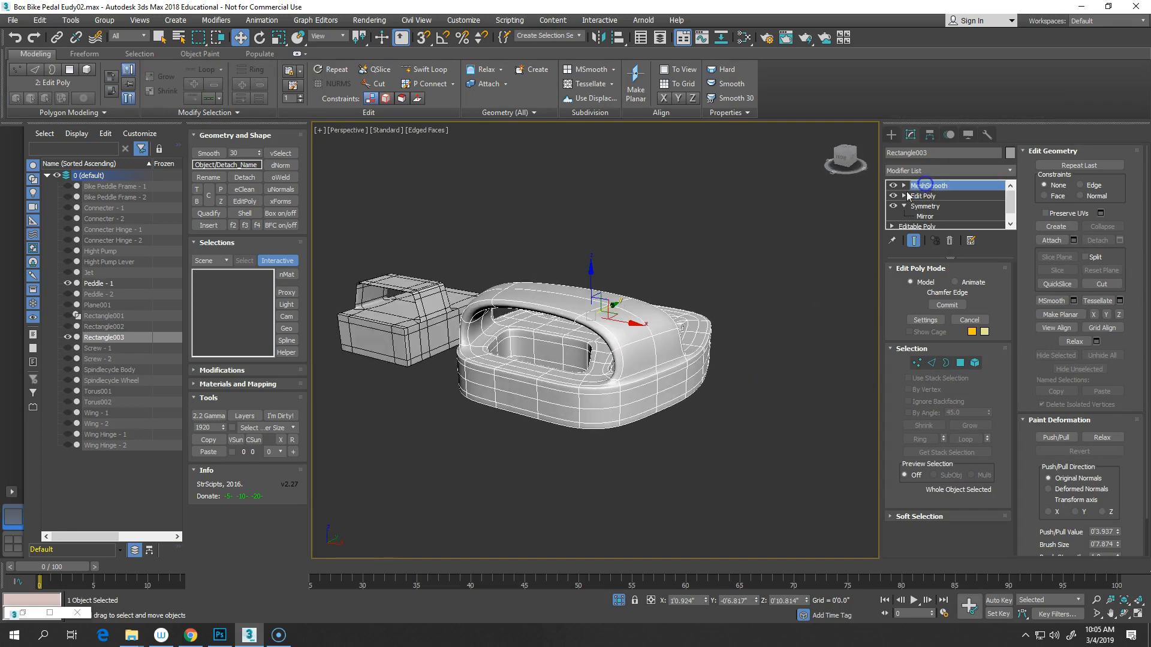
alt+middle_drag(727, 326, 663, 329)
scroll(647, 400, up, 2)
middle_drag(648, 399, 647, 390)
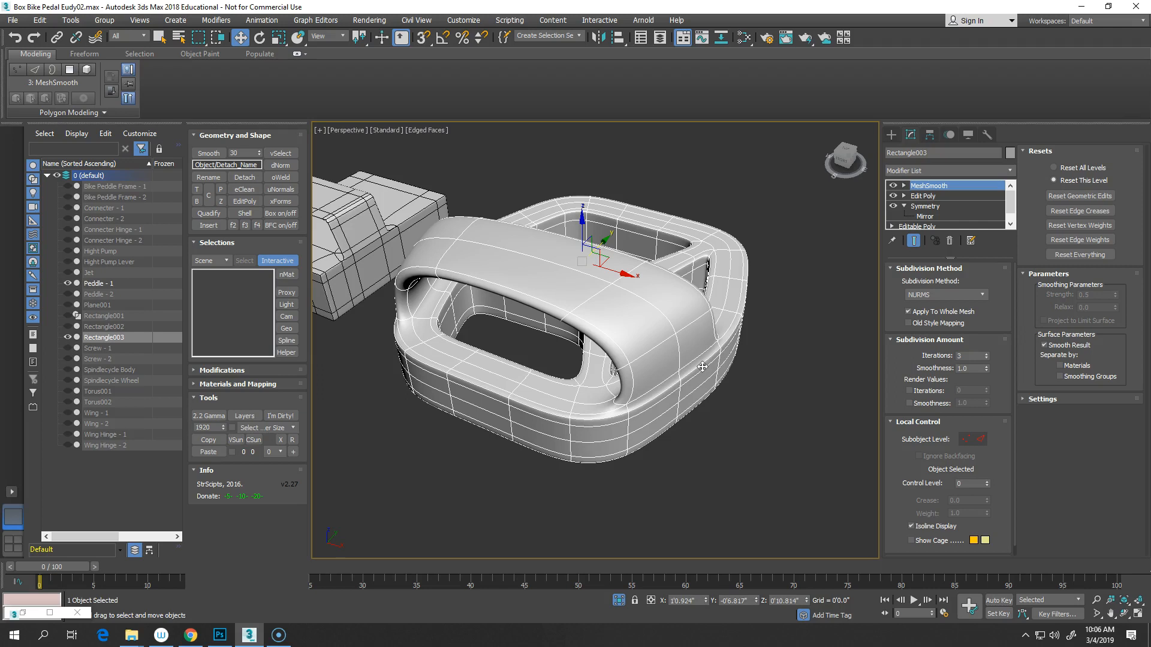
scroll(699, 419, down, 4)
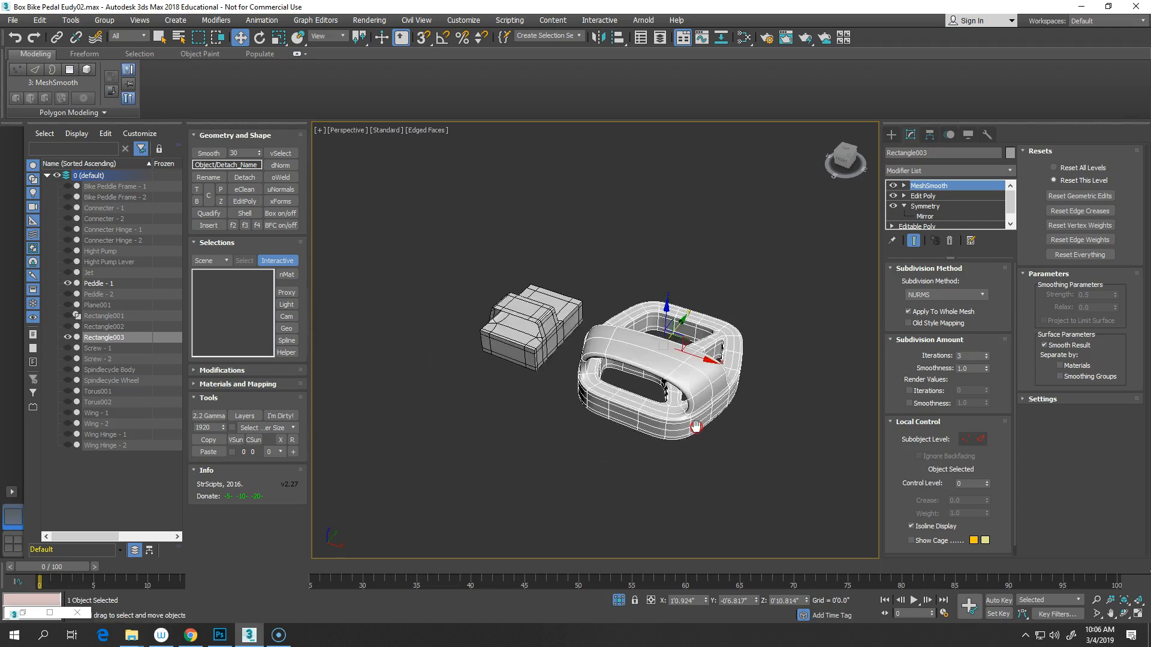
middle_drag(710, 426, 723, 418)
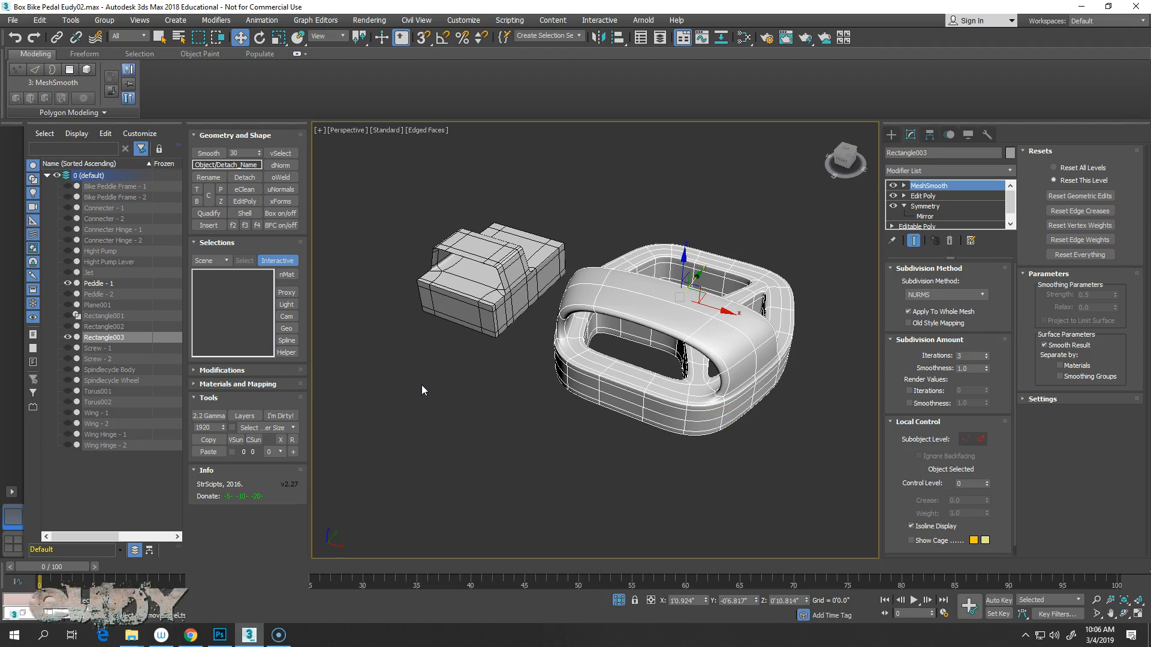
alt+middle_drag(617, 388, 576, 360)
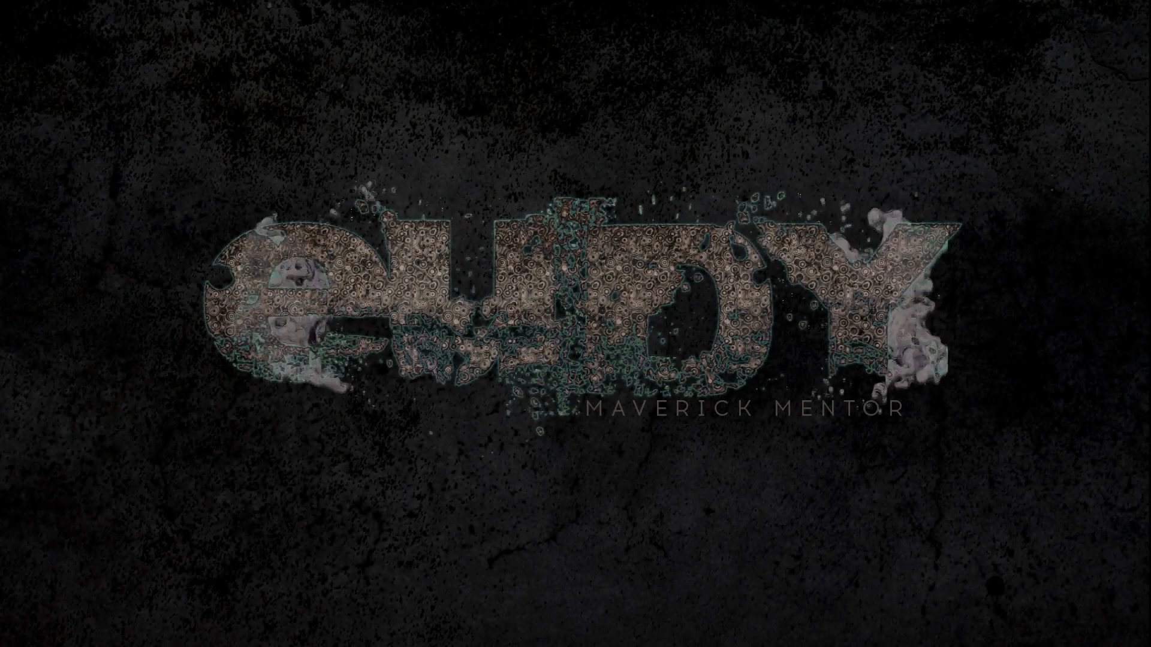